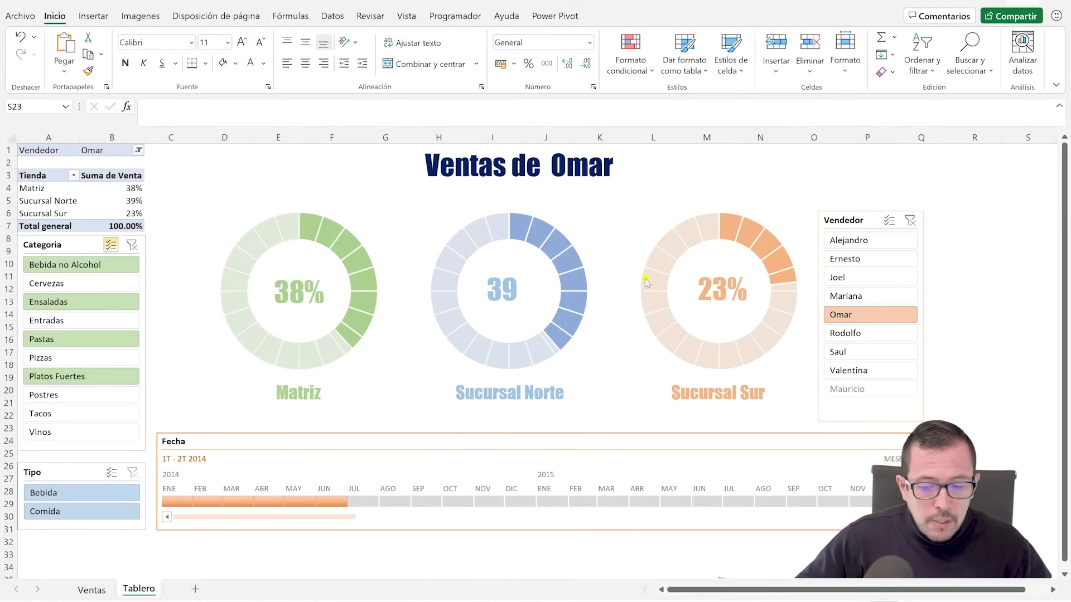
Step: Preview sellers Alejandro, Ernesto, Joel and Mariana, then set the Fecha timeline to 2T 2014
left_click(854, 245)
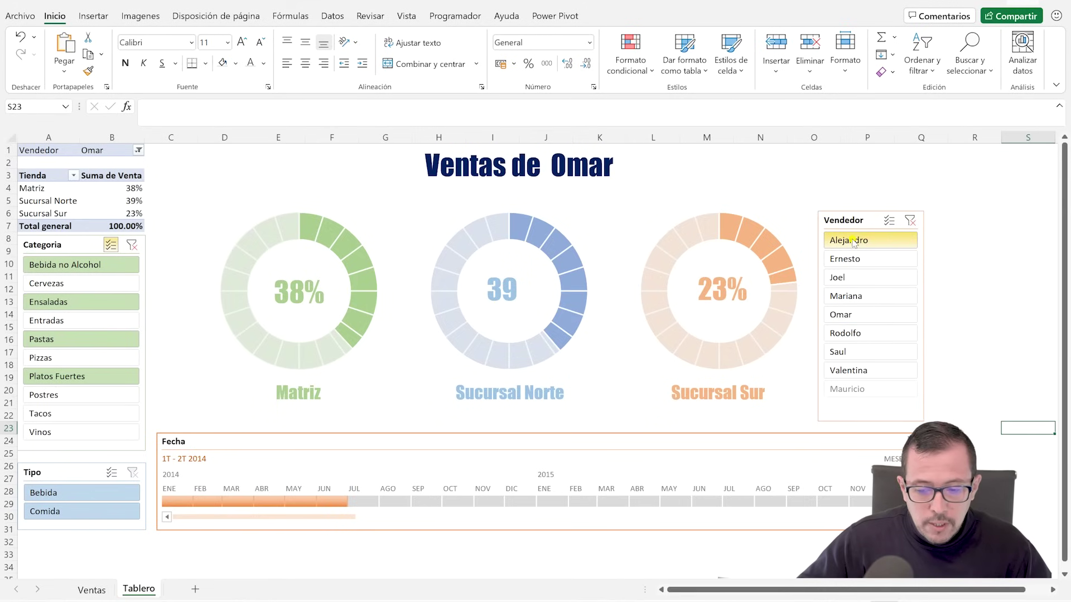
left_click(846, 257)
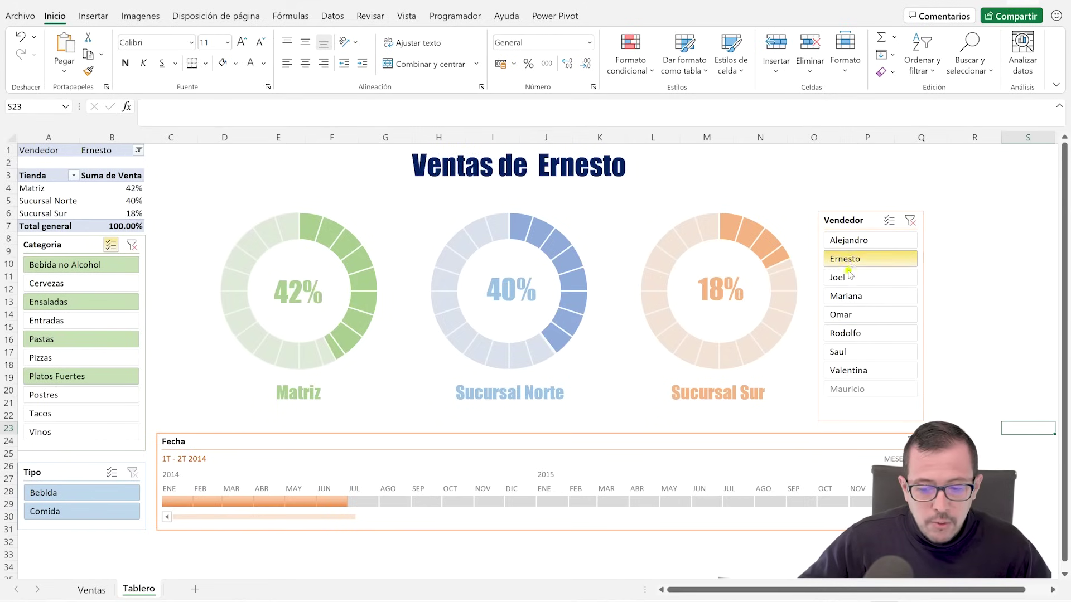
left_click(843, 277)
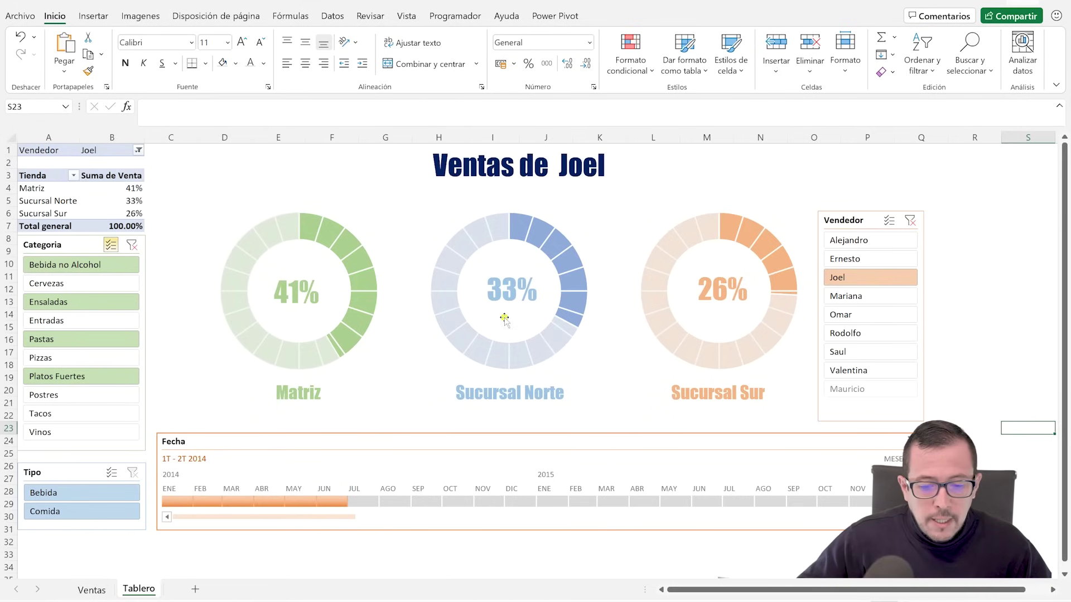
left_click(862, 295)
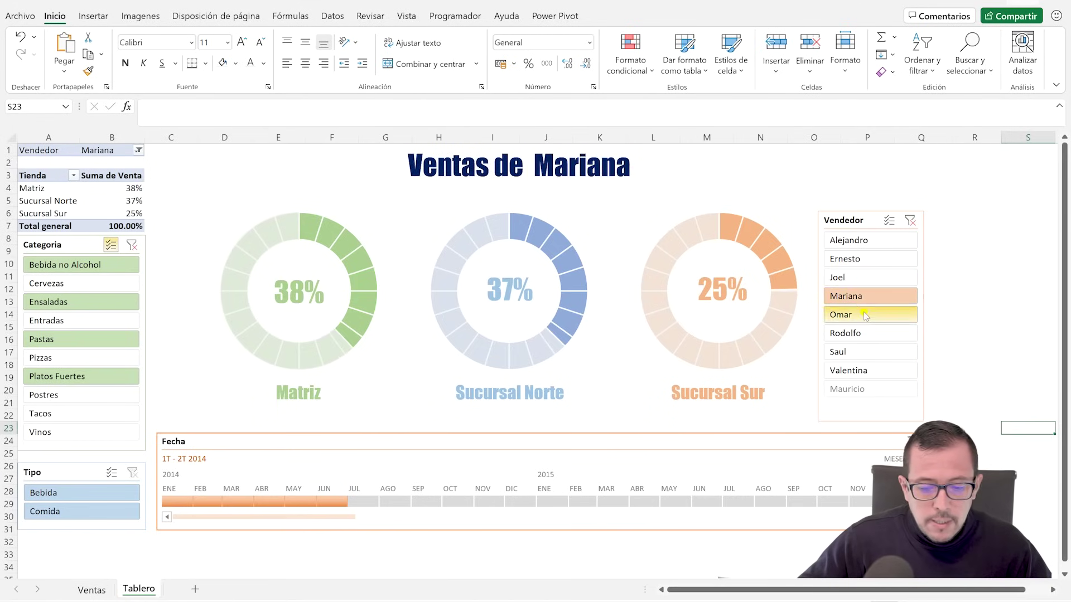
mouse_move(175, 502)
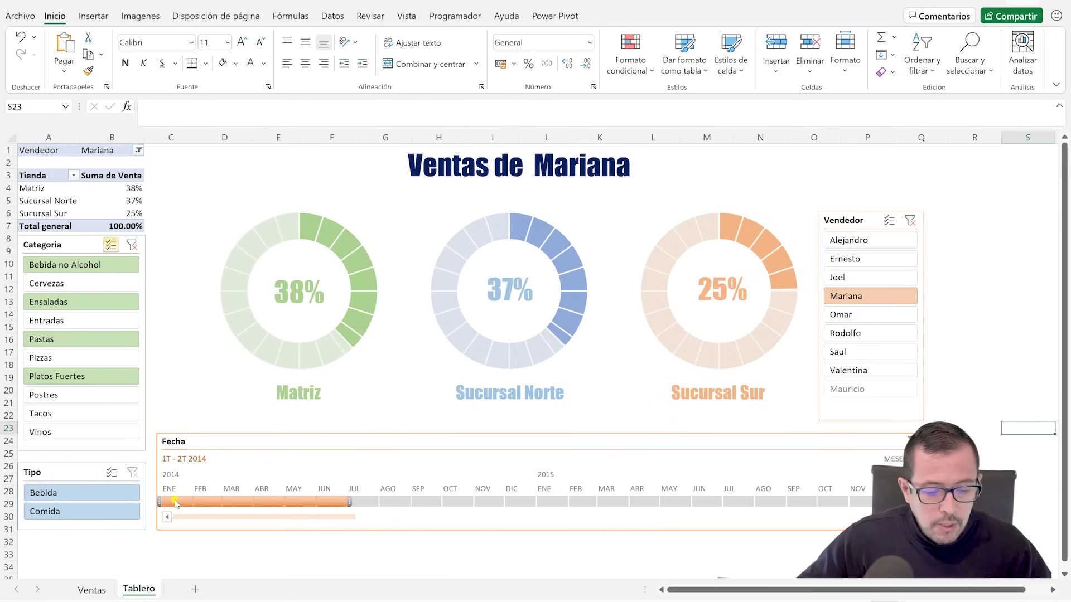
mouse_move(174, 503)
left_mouse_down()
mouse_move(273, 503)
mouse_move(240, 503)
left_mouse_up()
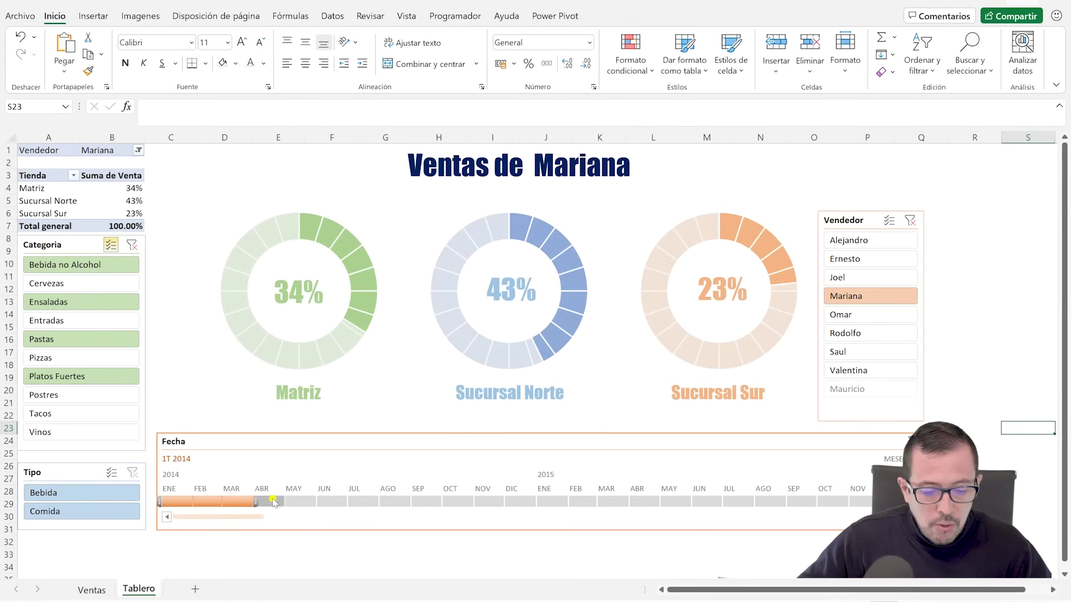
left_click_drag(273, 502, 343, 502)
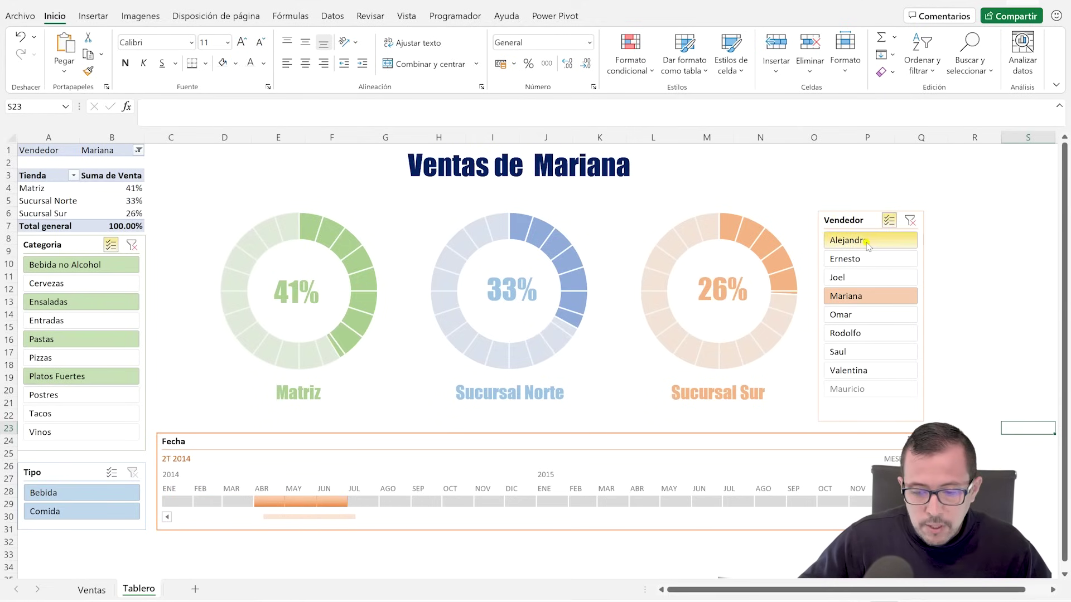
Step: Add Alejandro and Ernesto to the sellers, then clear the Vendedor slicer filter
left_click(868, 241)
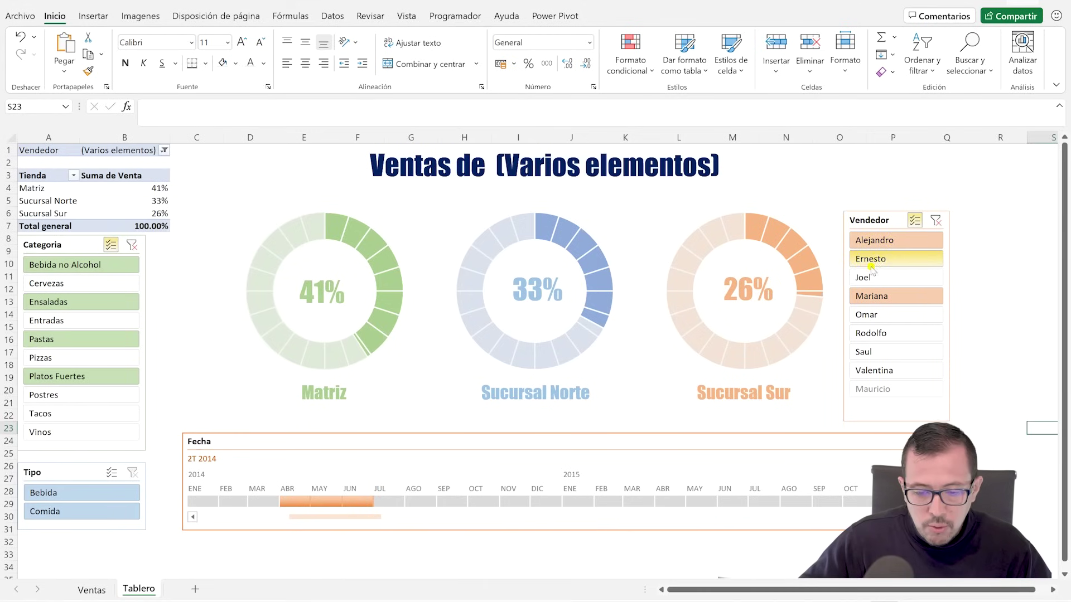
left_click(871, 266)
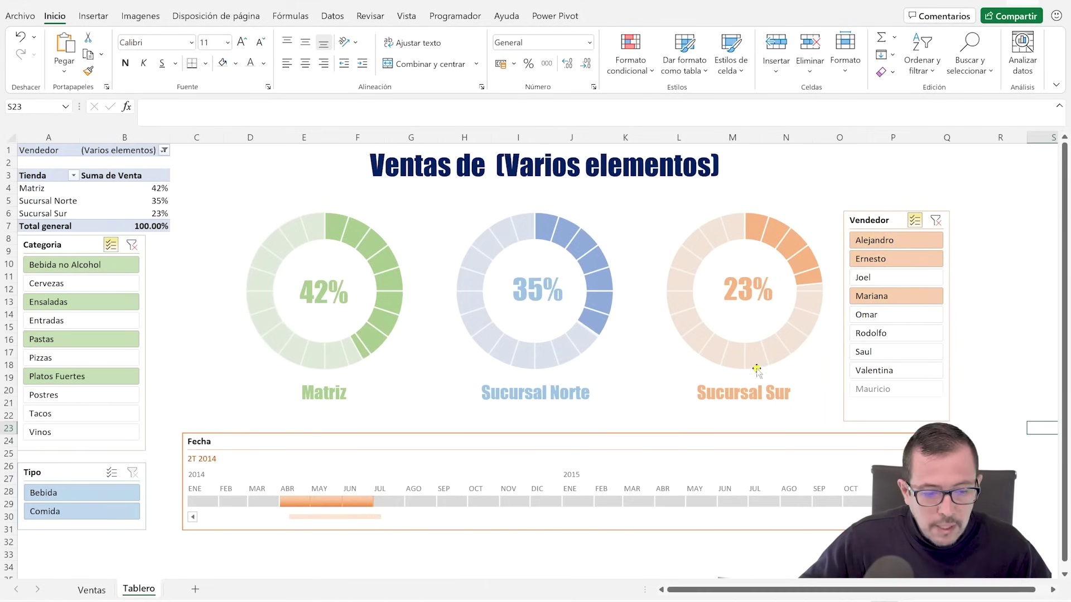
left_click(935, 221)
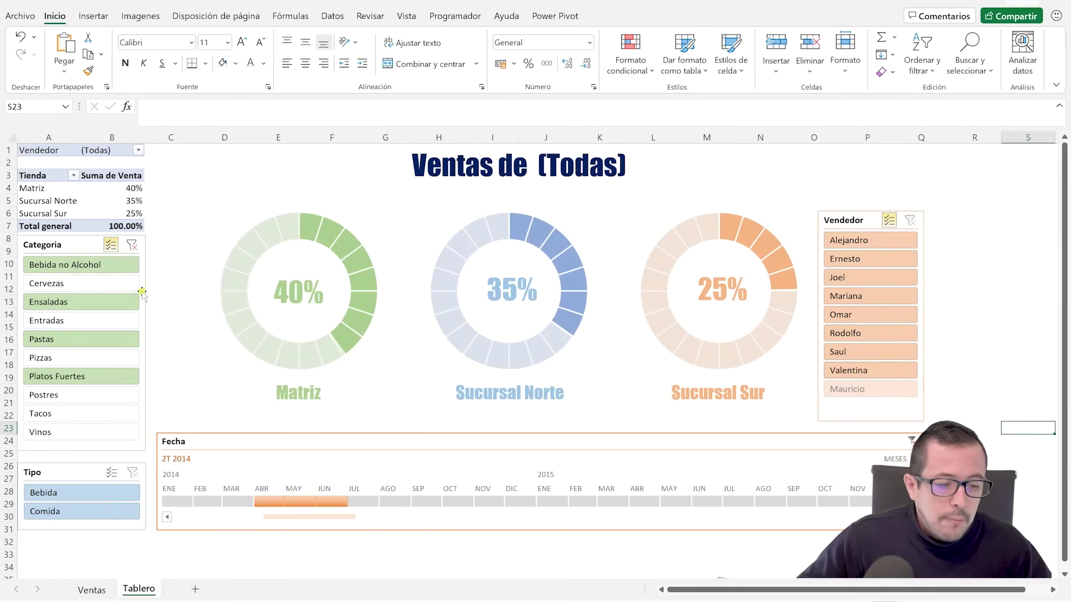
Step: Try single Categoria filters: Cervezas, Bebida no Alcohol, then Ensaladas
left_click(131, 246)
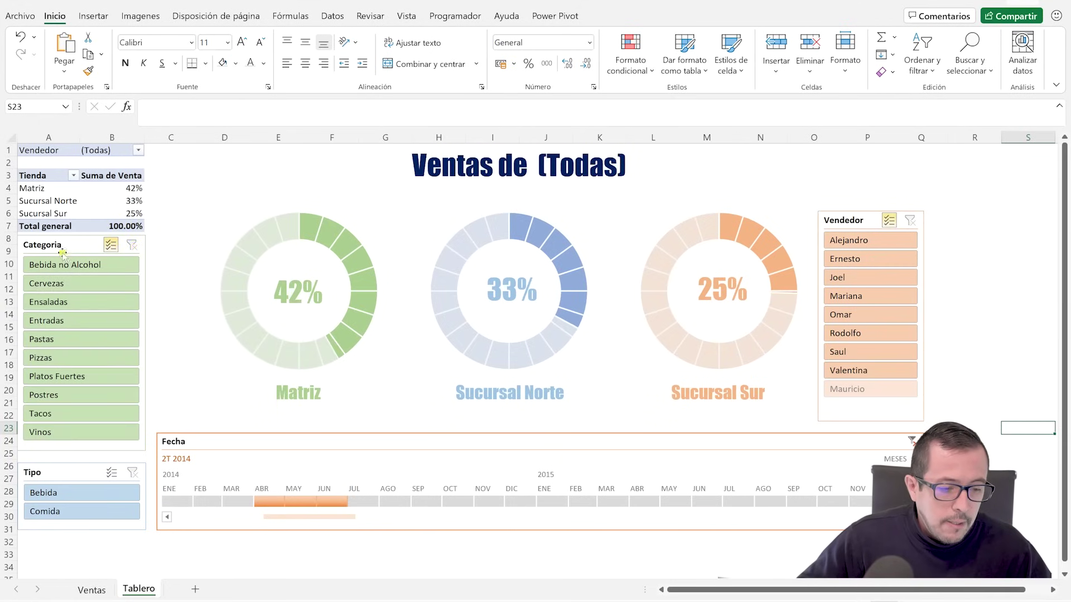
left_click(71, 285)
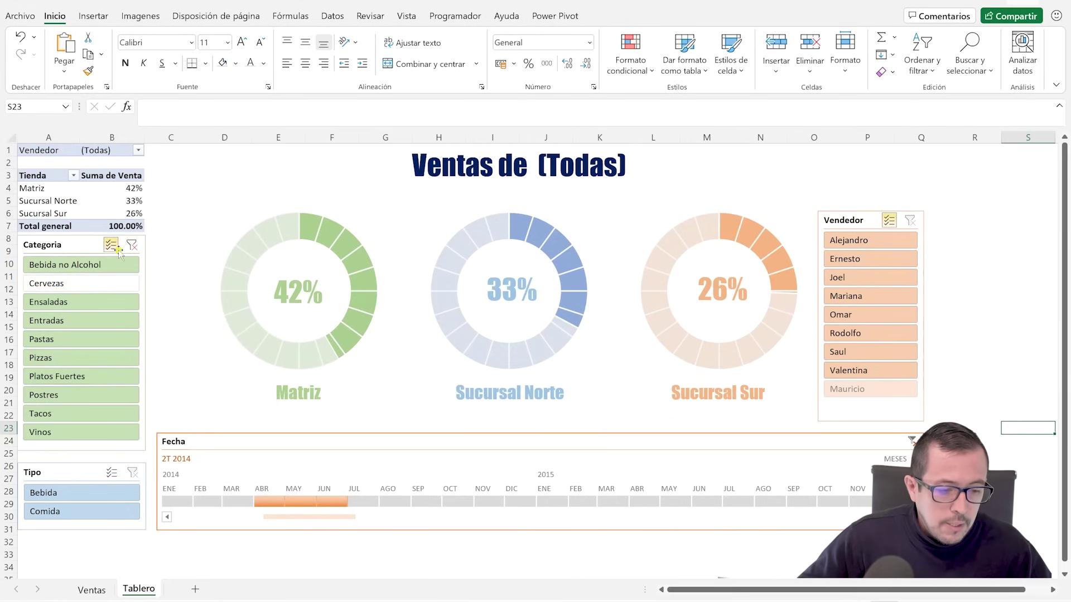
left_click(132, 246)
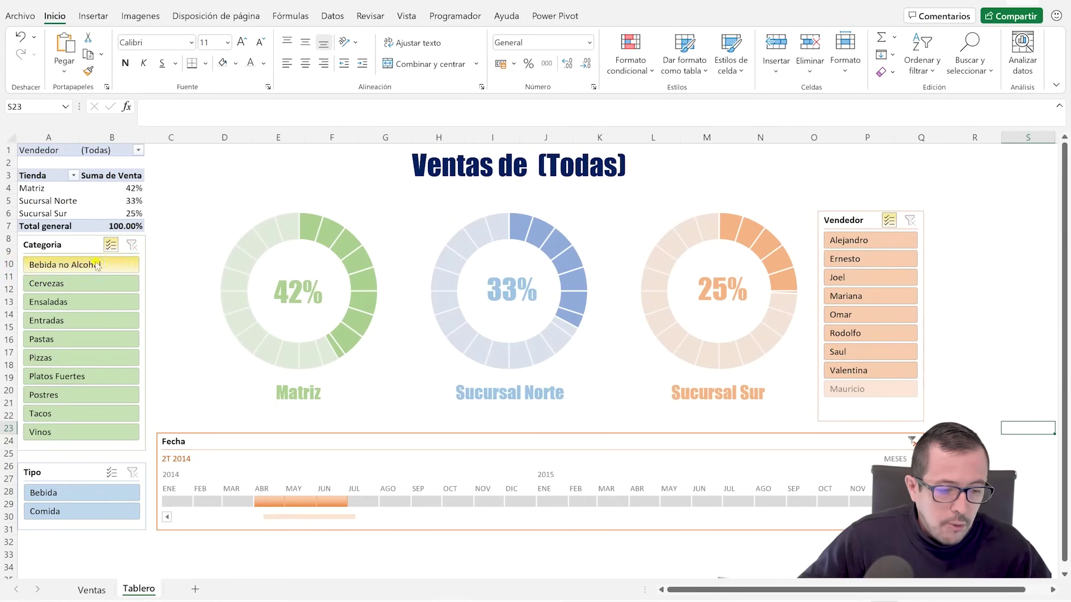
left_click(106, 263)
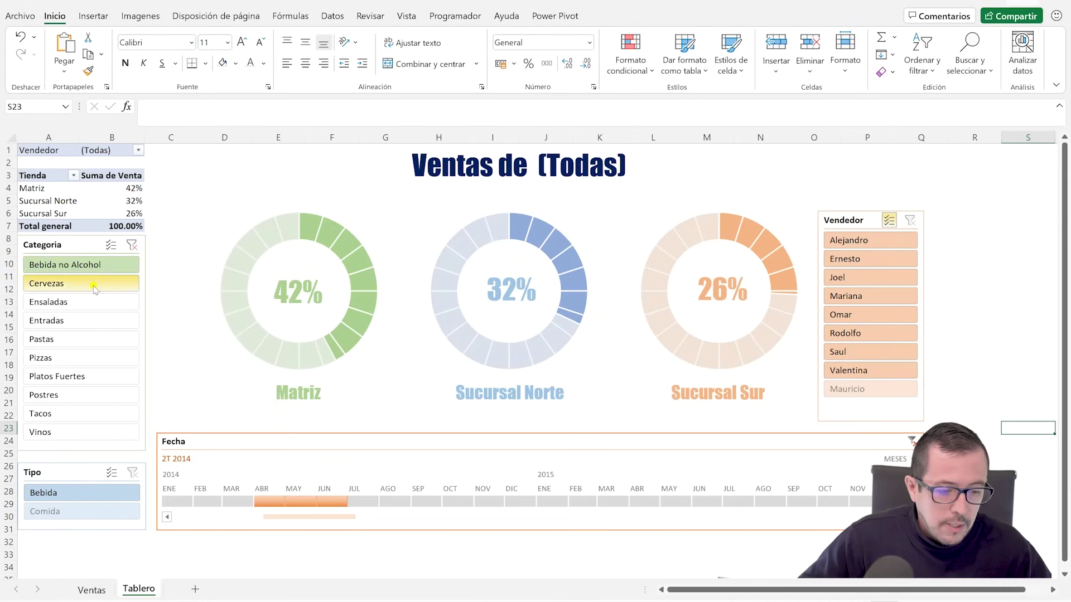
left_click(73, 302)
Step: Multi-select Bebida no Alcohol, Pastas and Platos Fuertes, then toggle Tipo between Bebida and Comida
left_click(111, 245)
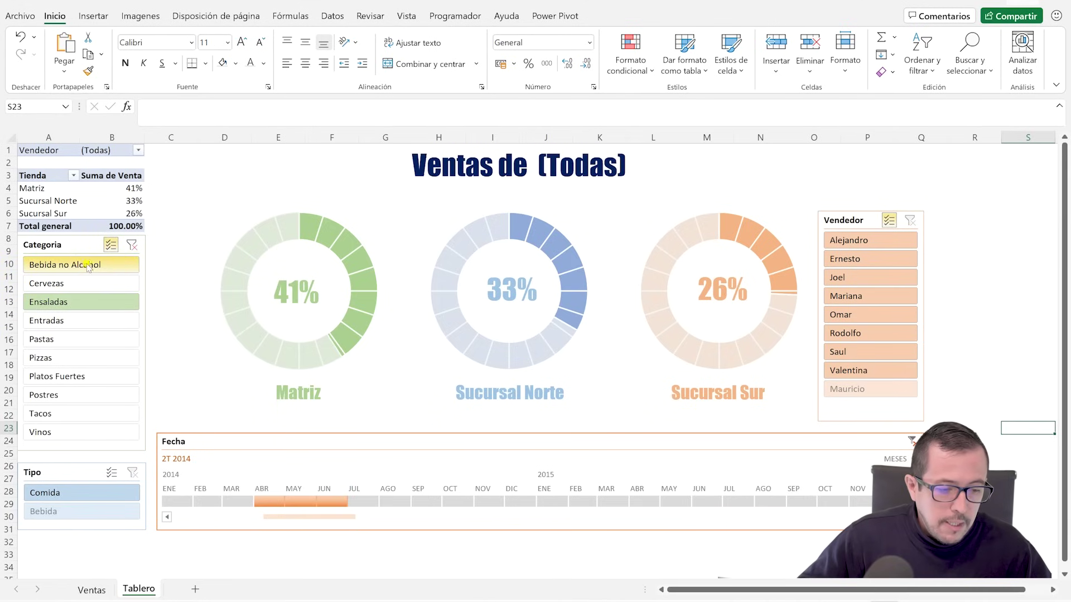
left_click(87, 267)
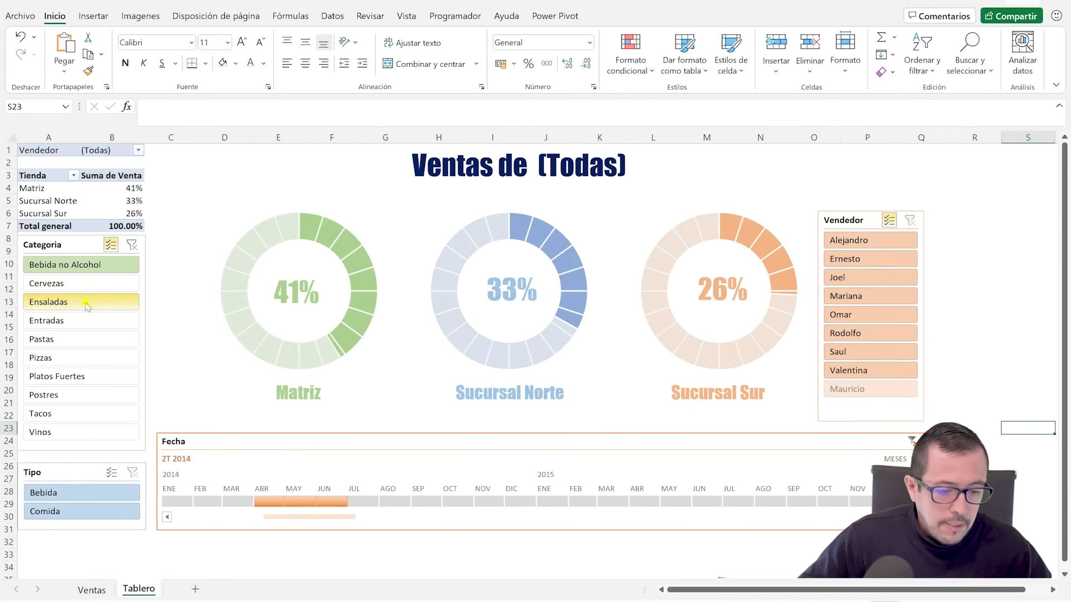
left_click(66, 340)
left_click(81, 373)
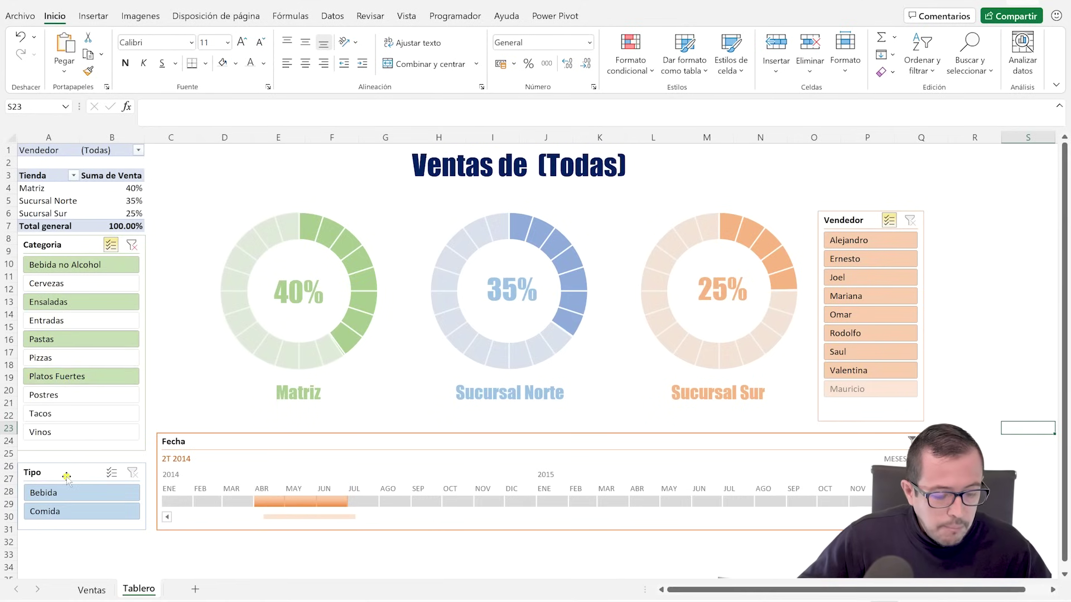
left_click(77, 494)
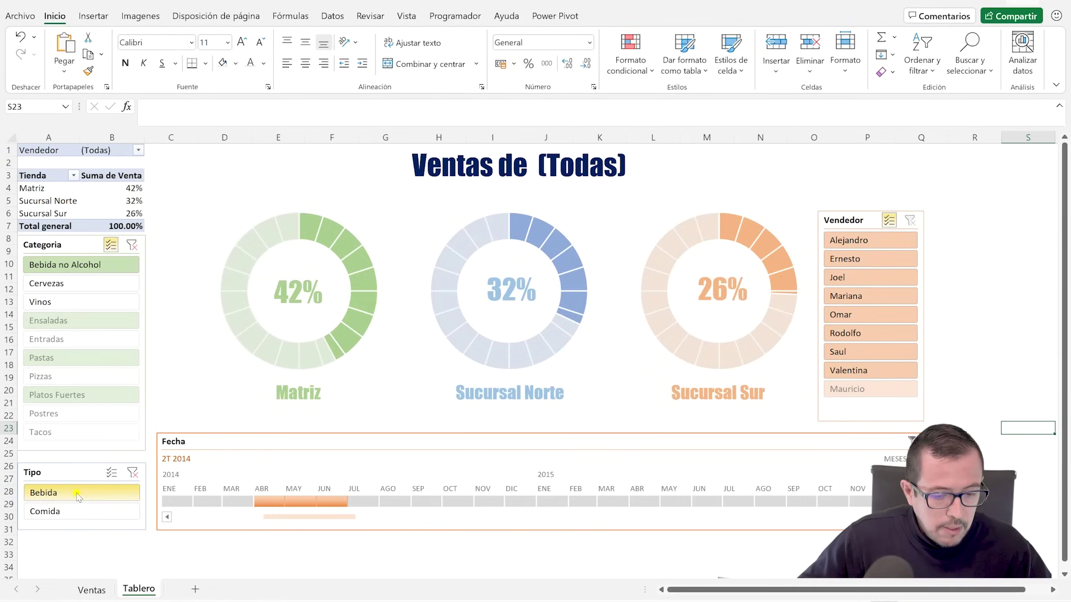
left_click(76, 510)
left_click(78, 494)
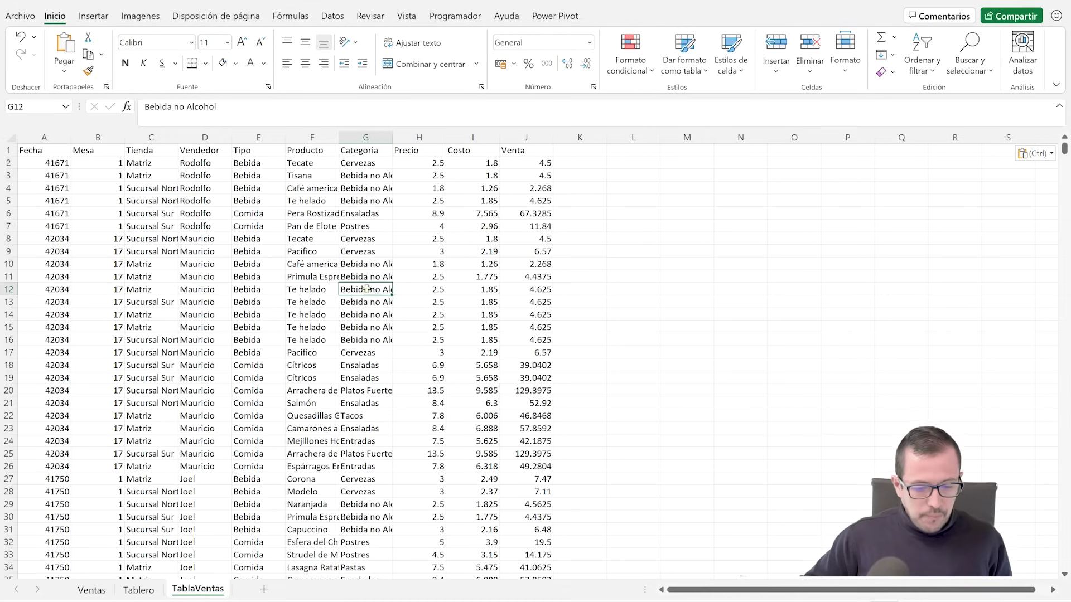
Step: Select a cell in the TablaVentas data and start a table for $A$1:$J$30133 with headers
left_click(371, 251)
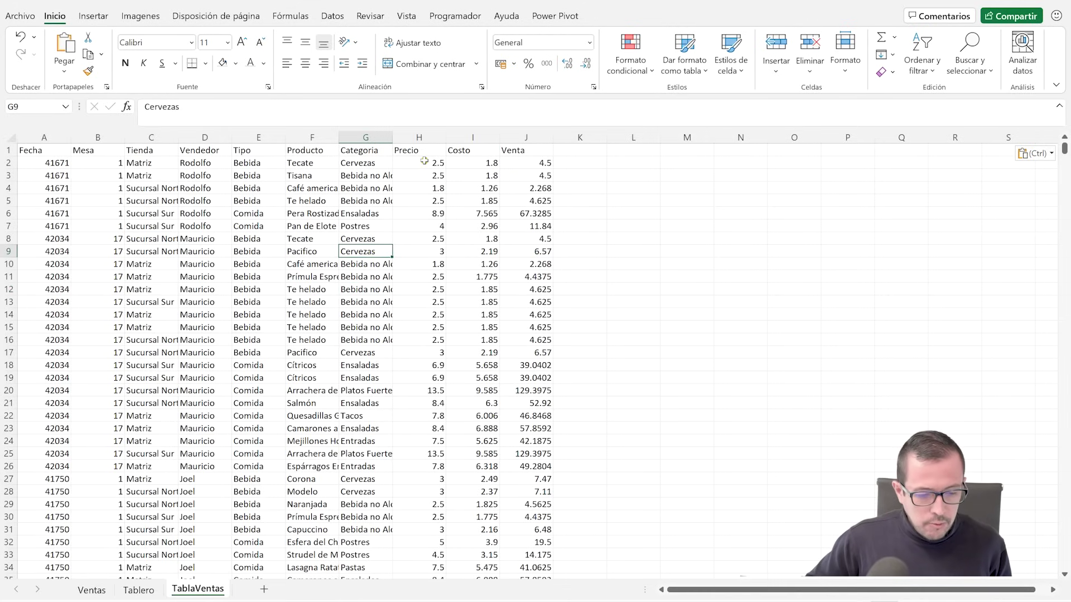
left_click(170, 200)
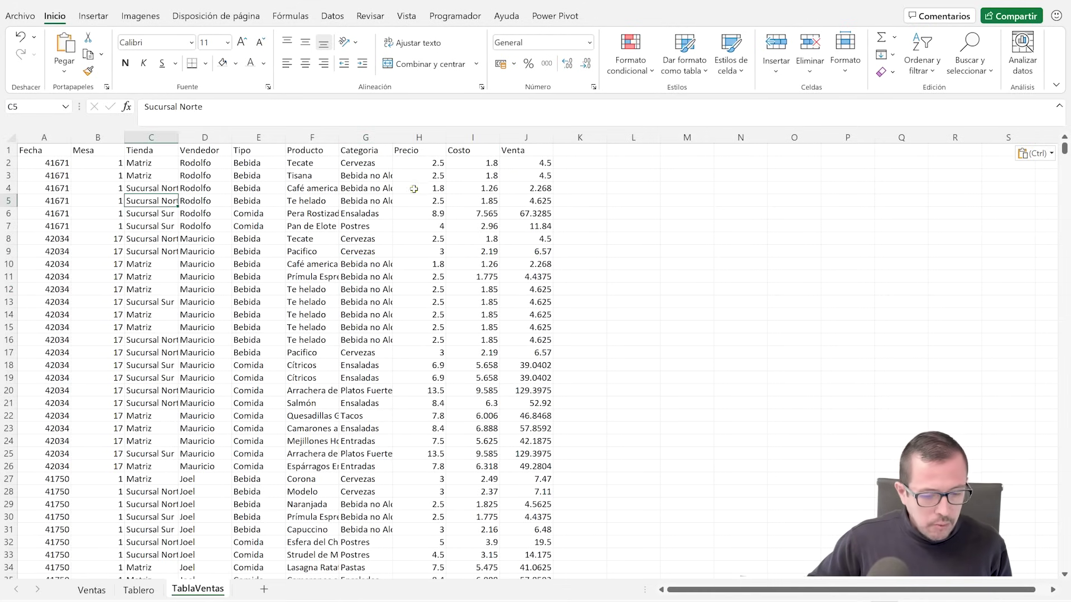
left_click(199, 212)
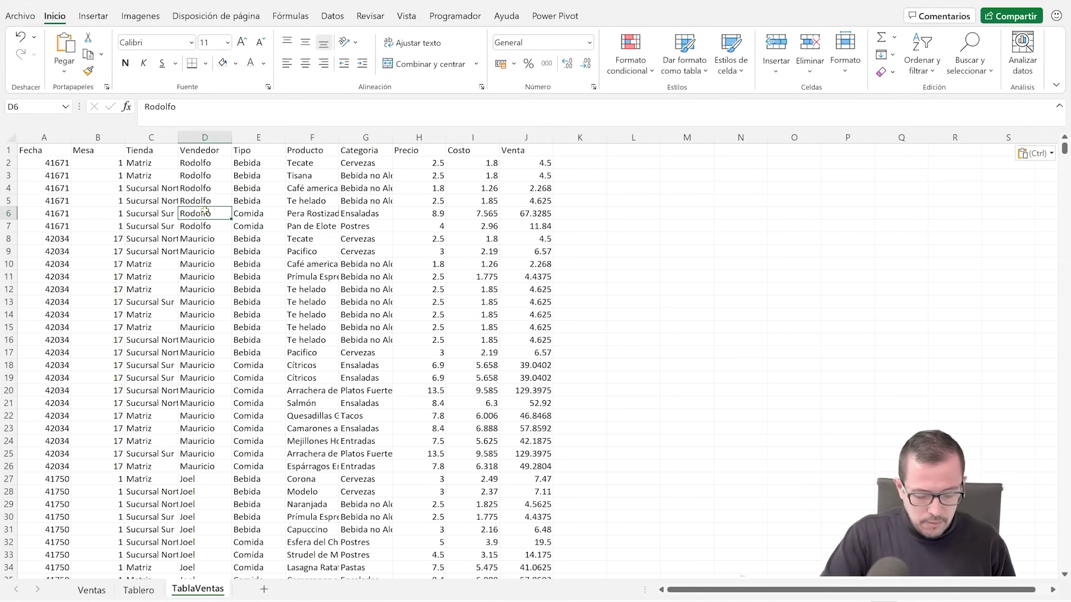
key("ctrl+t")
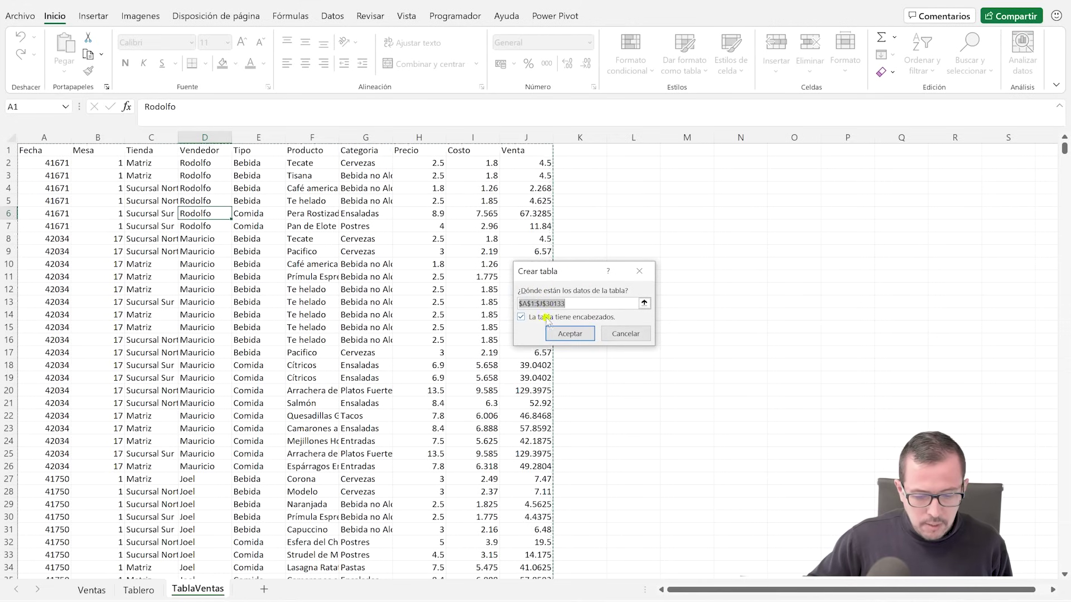
Step: Create the table, format Fecha as short dates and autofit column B
left_click(570, 333)
left_click(252, 237)
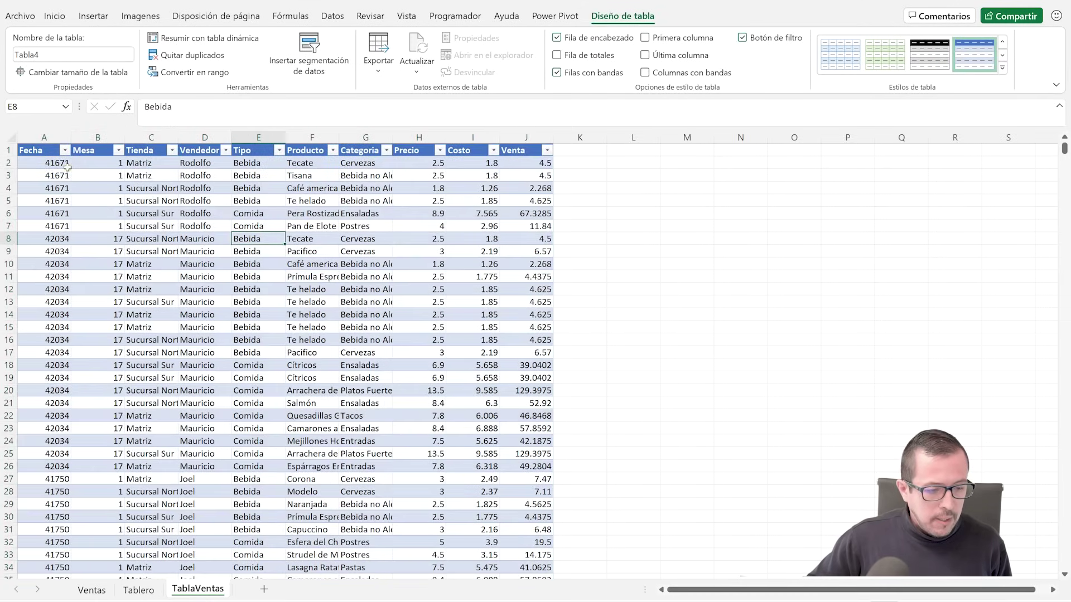
left_click(42, 149)
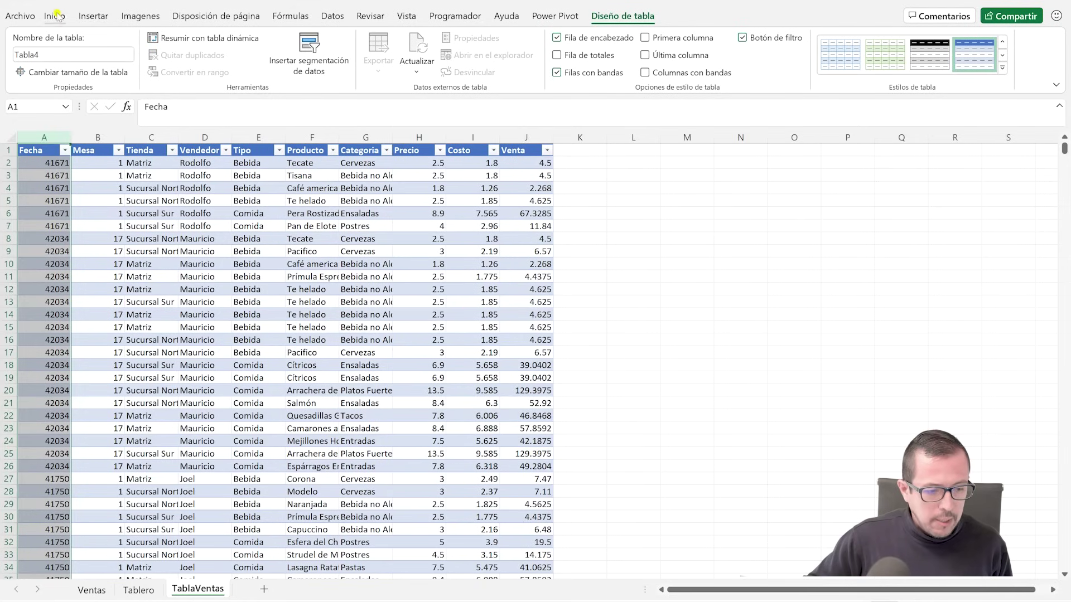
left_click(56, 15)
left_click(589, 44)
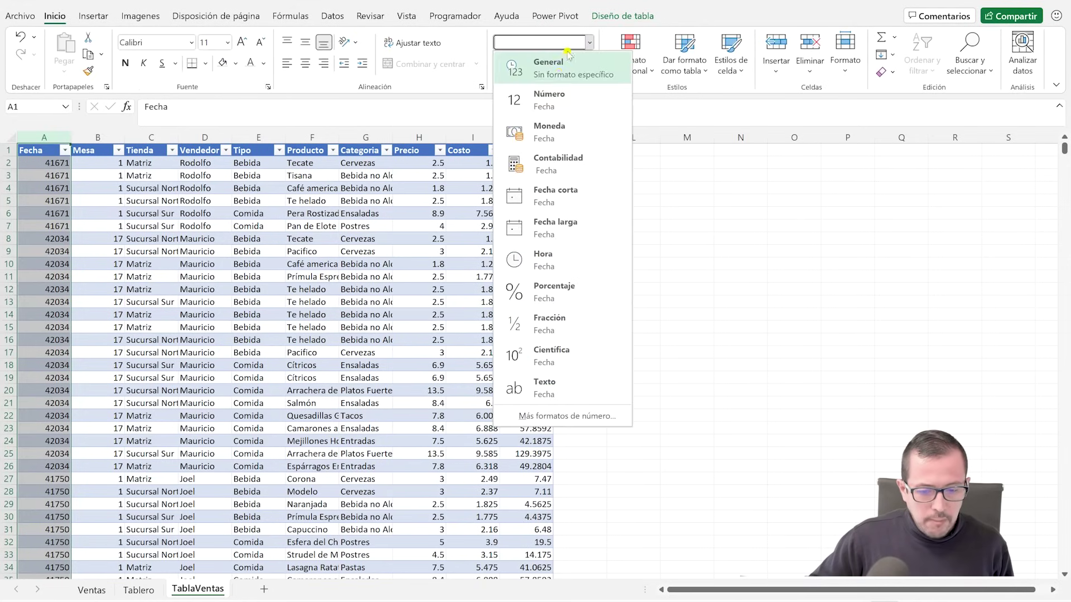
left_click(561, 201)
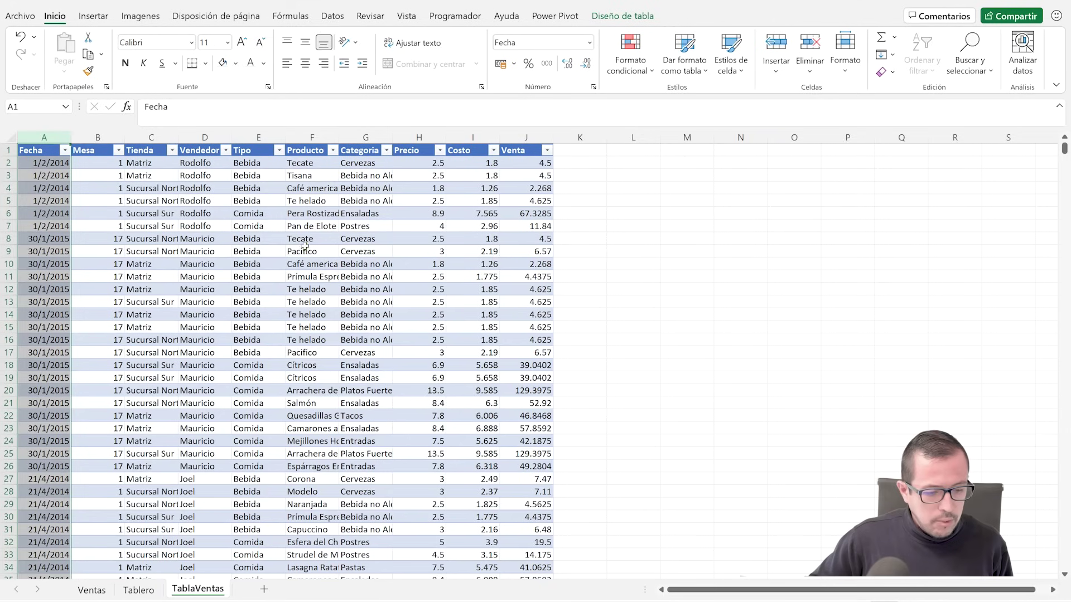
double_click(123, 136)
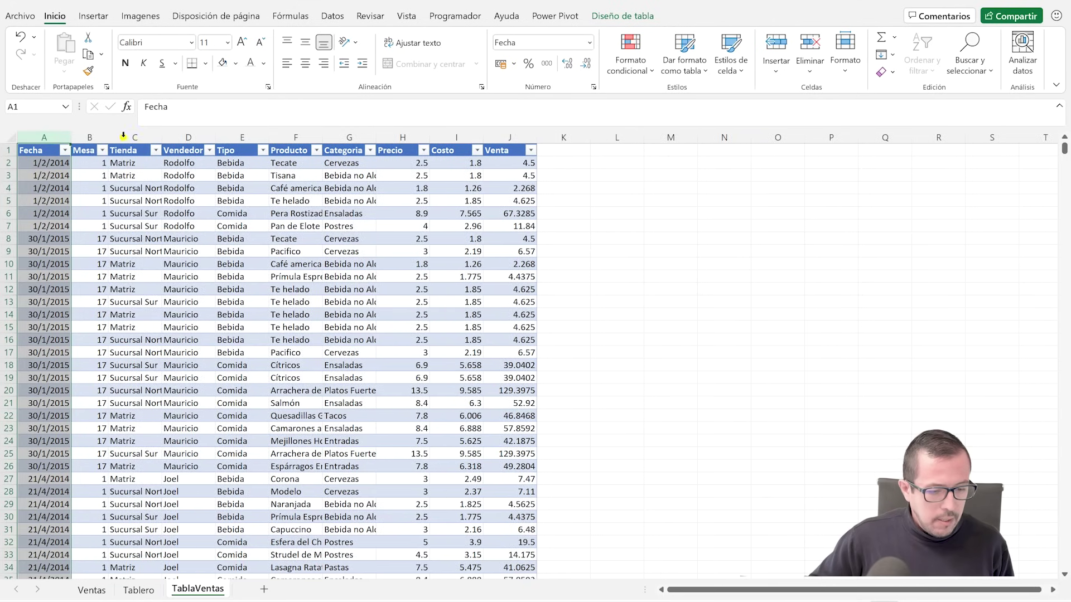
Step: Give the Venta column dollar accounting format, keeping it after an undo
left_click(513, 137)
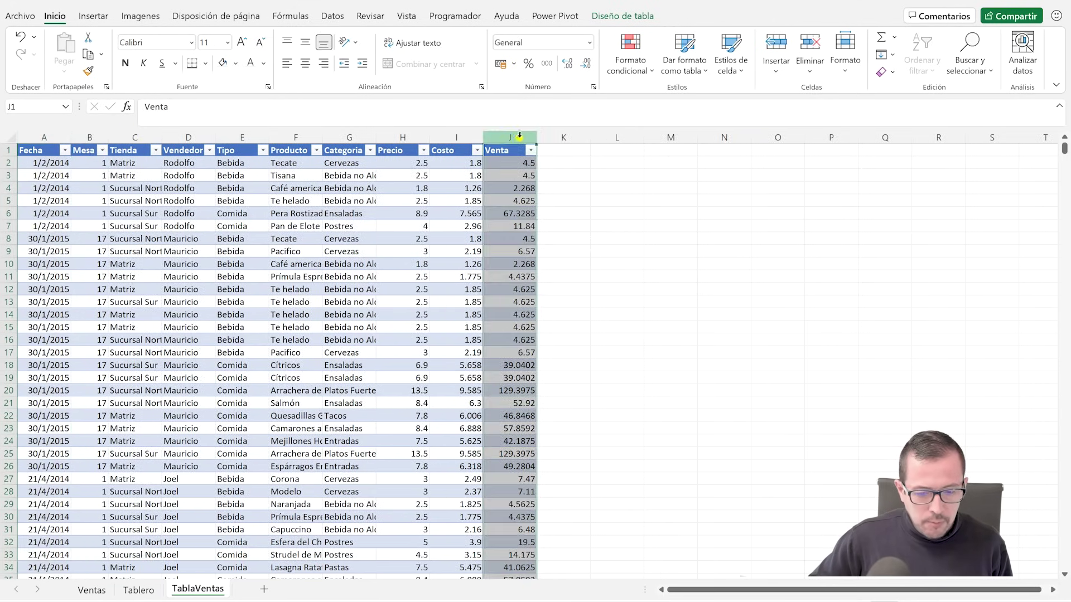
left_click(516, 64)
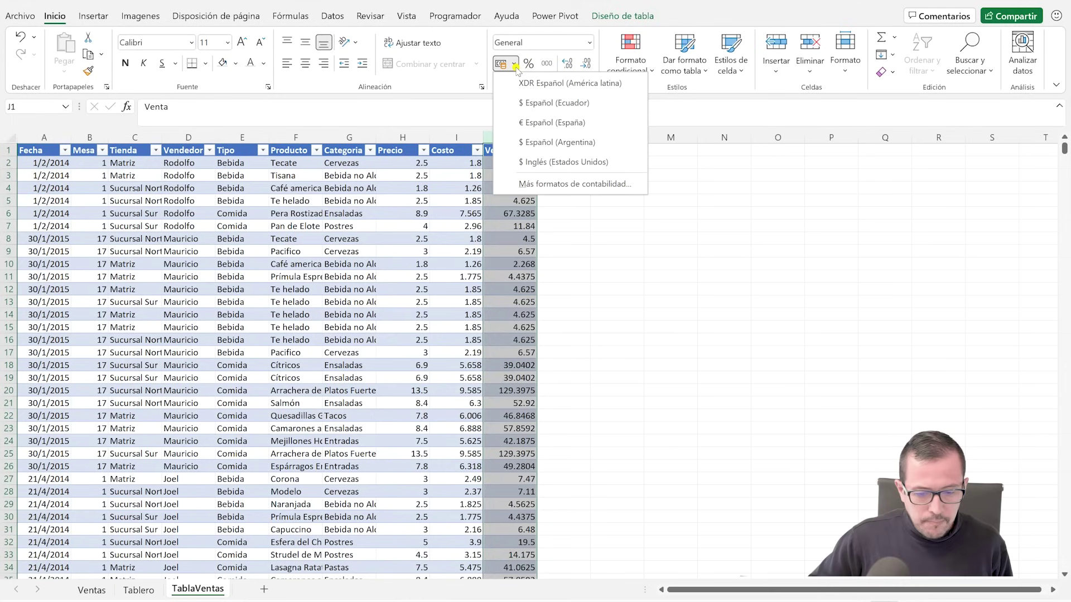
left_click(538, 103)
left_click_drag(532, 139, 546, 139)
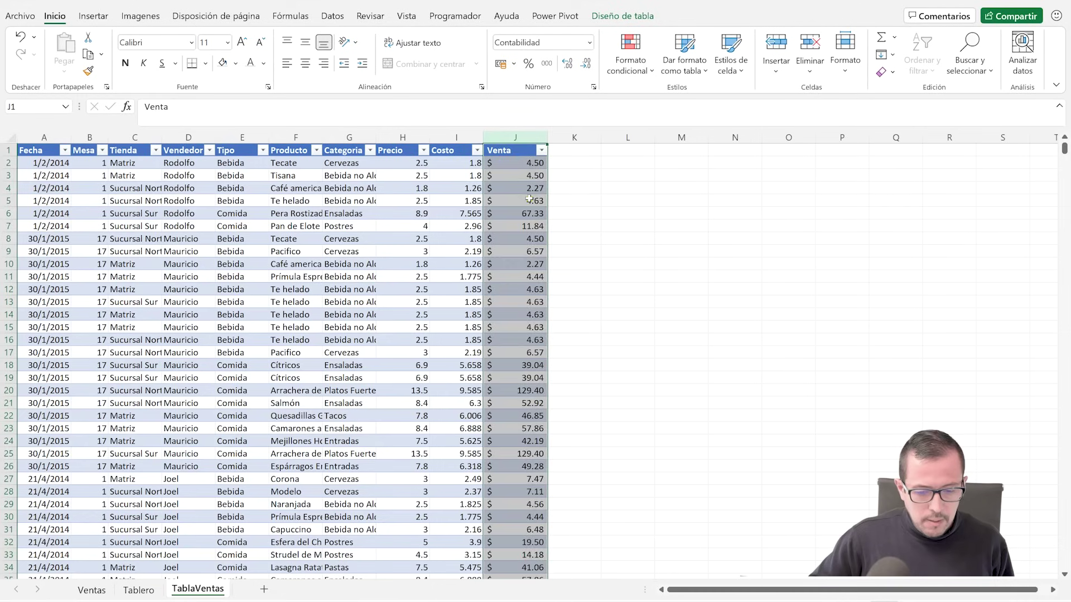
left_click(529, 199)
left_click(526, 134)
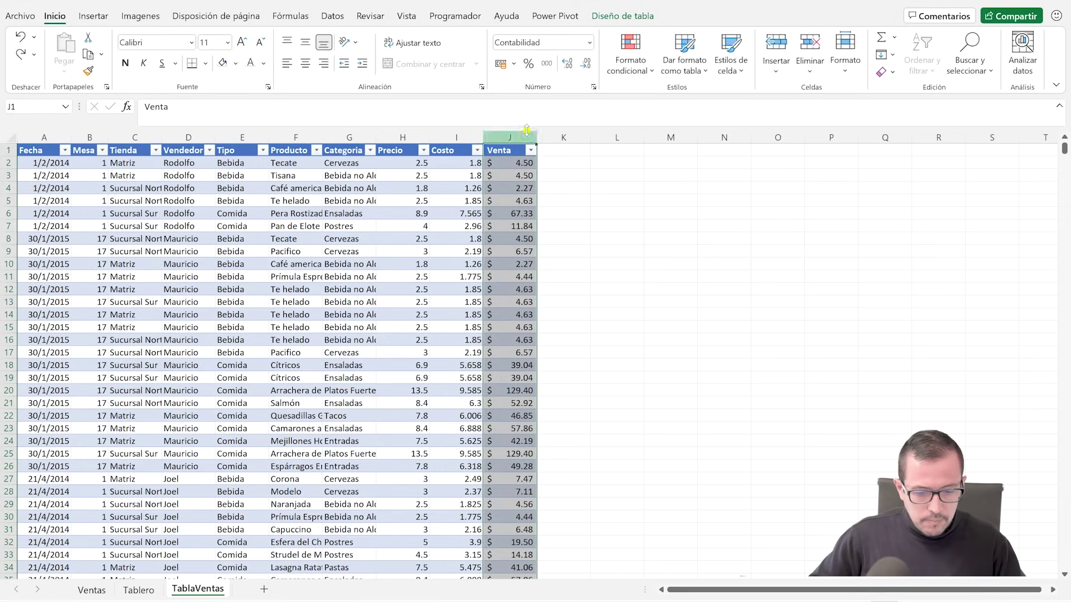
key("ctrl+z")
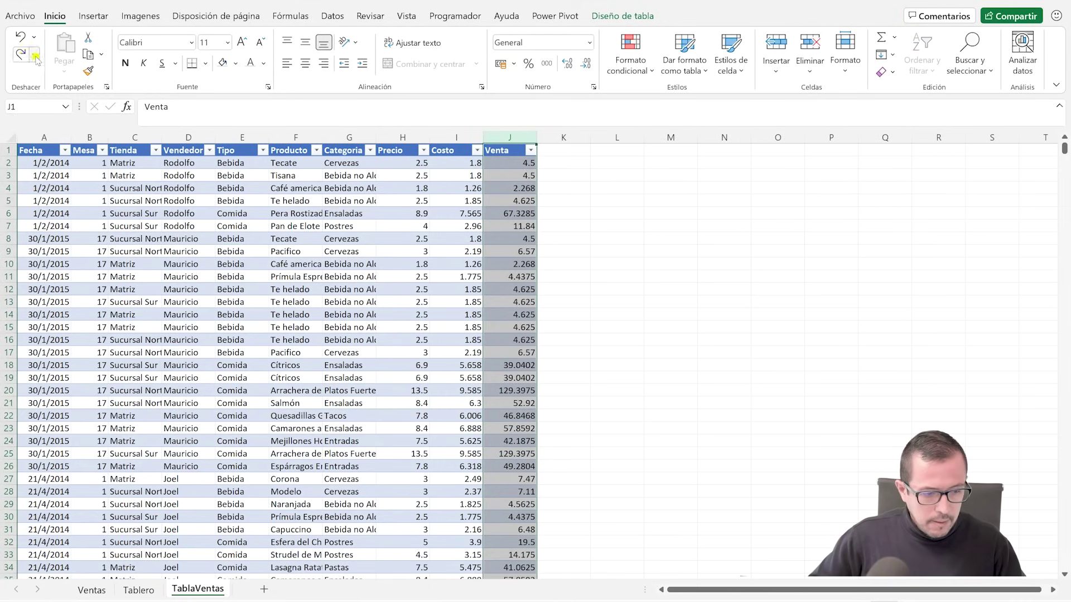
left_click(21, 54)
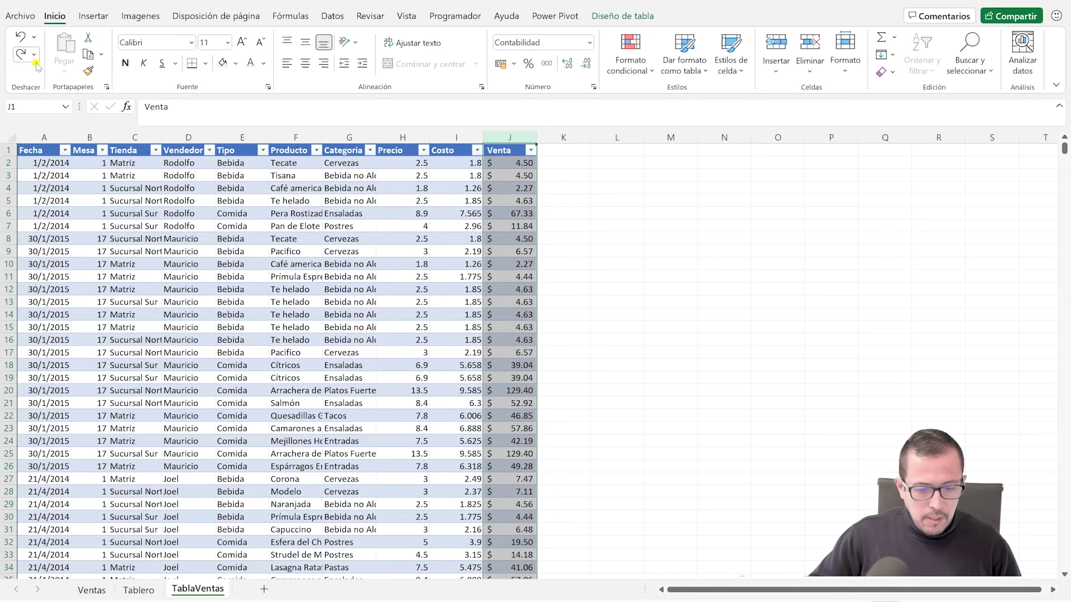
Step: Apply accounting currency format to the Costo column data
left_click(462, 176)
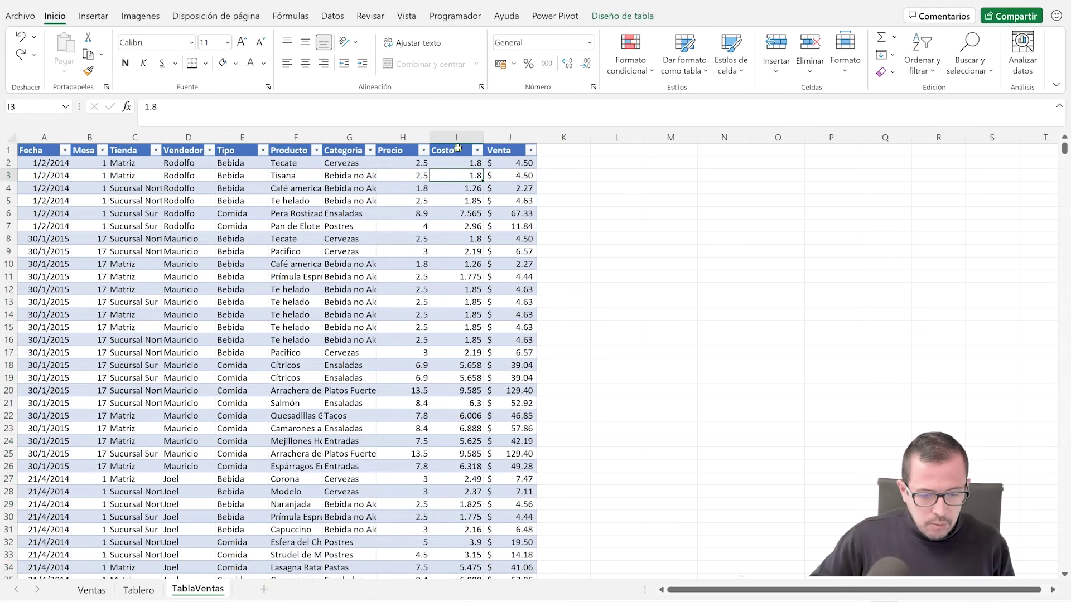
left_click(457, 147)
left_click(457, 147)
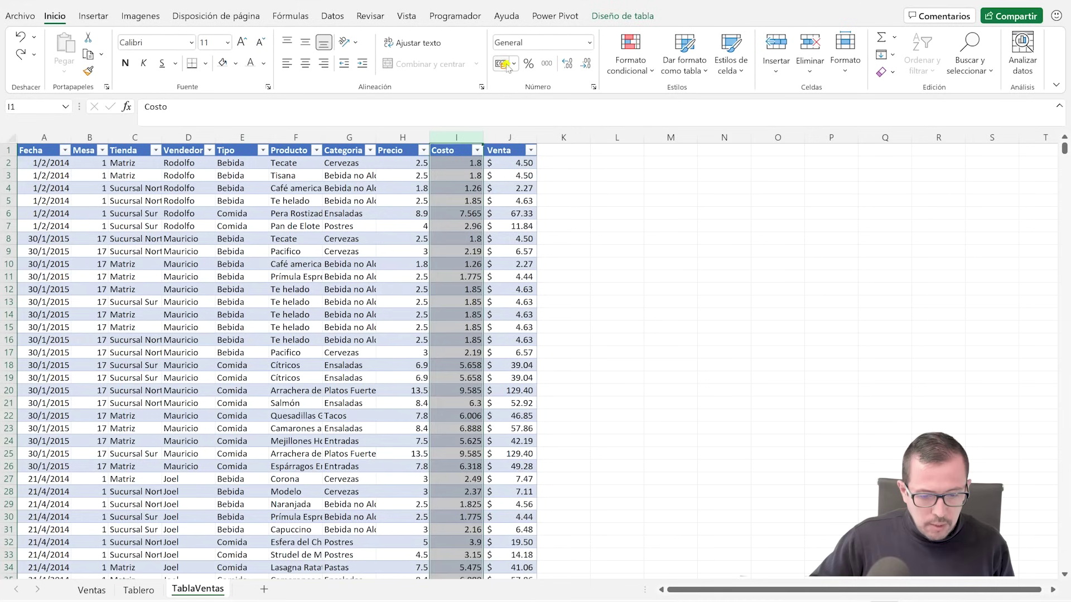
left_click(513, 64)
left_click(524, 96)
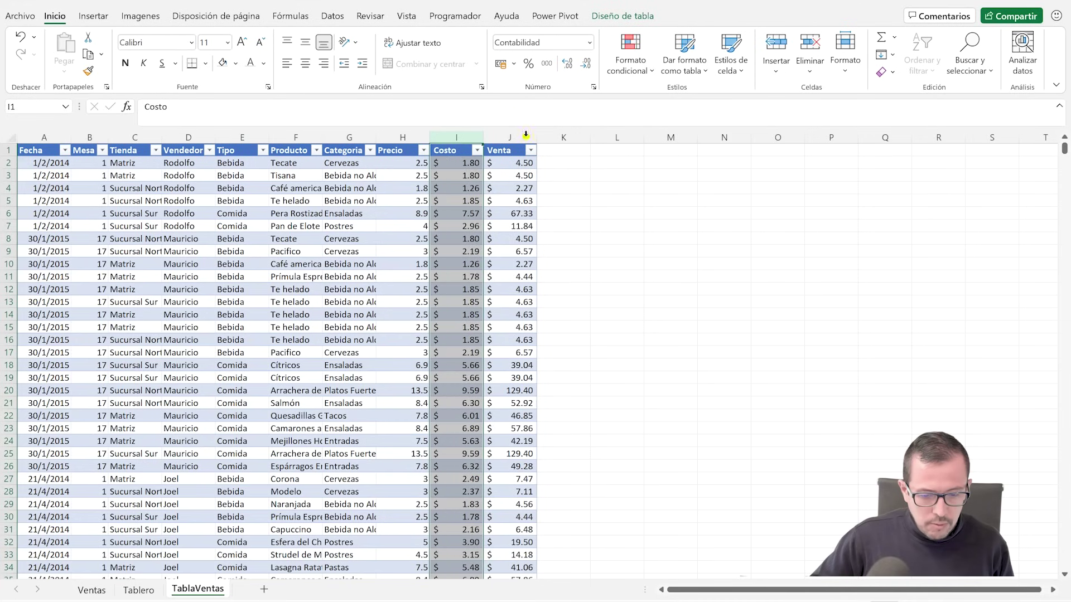
left_click(410, 176)
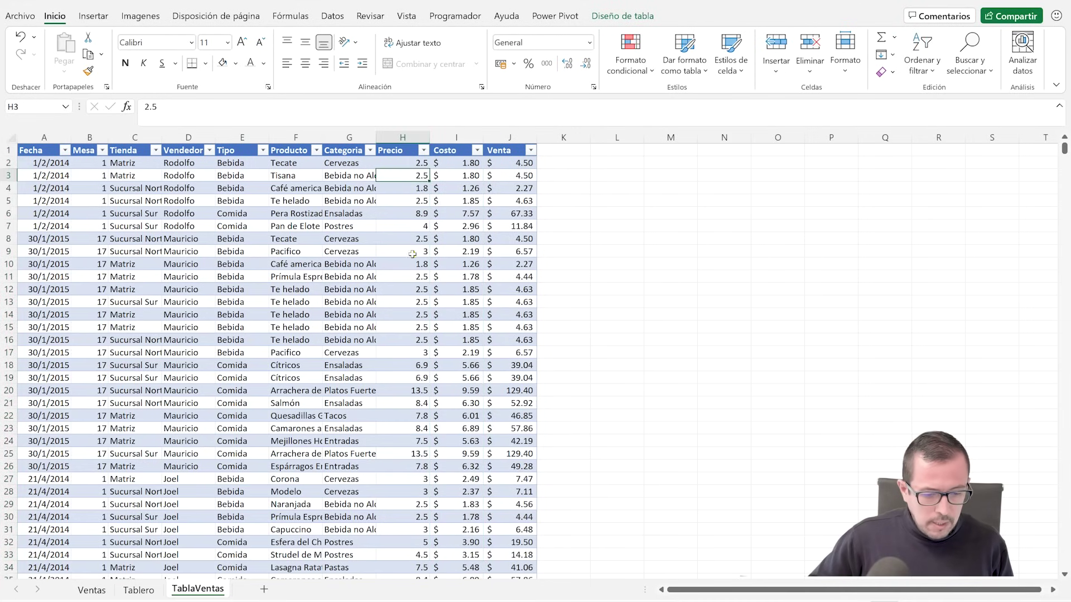
left_click(190, 201)
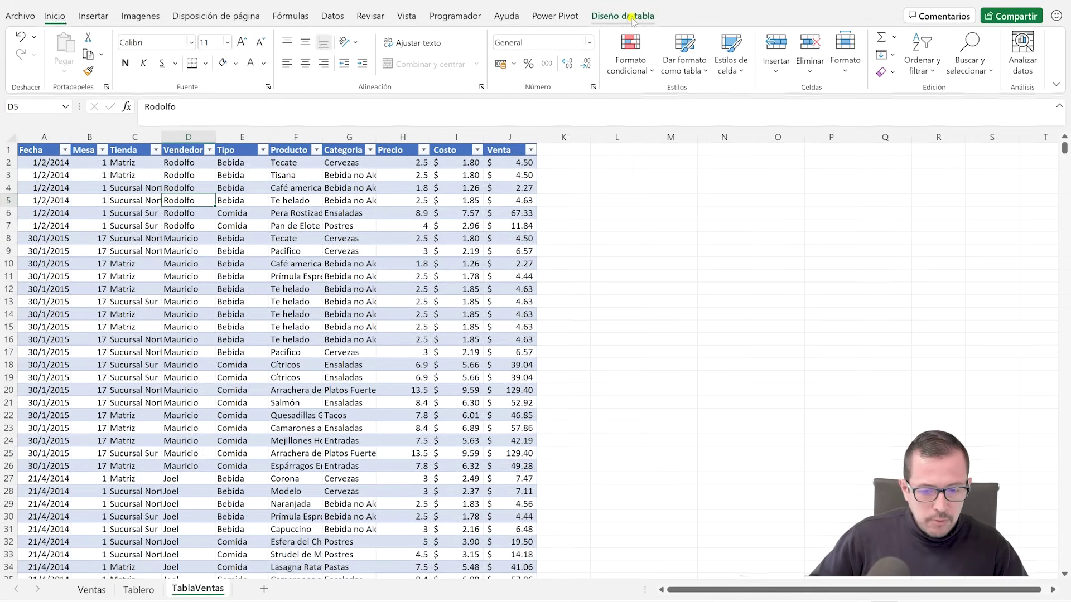
Step: Rename the table from Tabla4 to VentasLocales in the Table Design name box
left_click(623, 15)
left_click(58, 58)
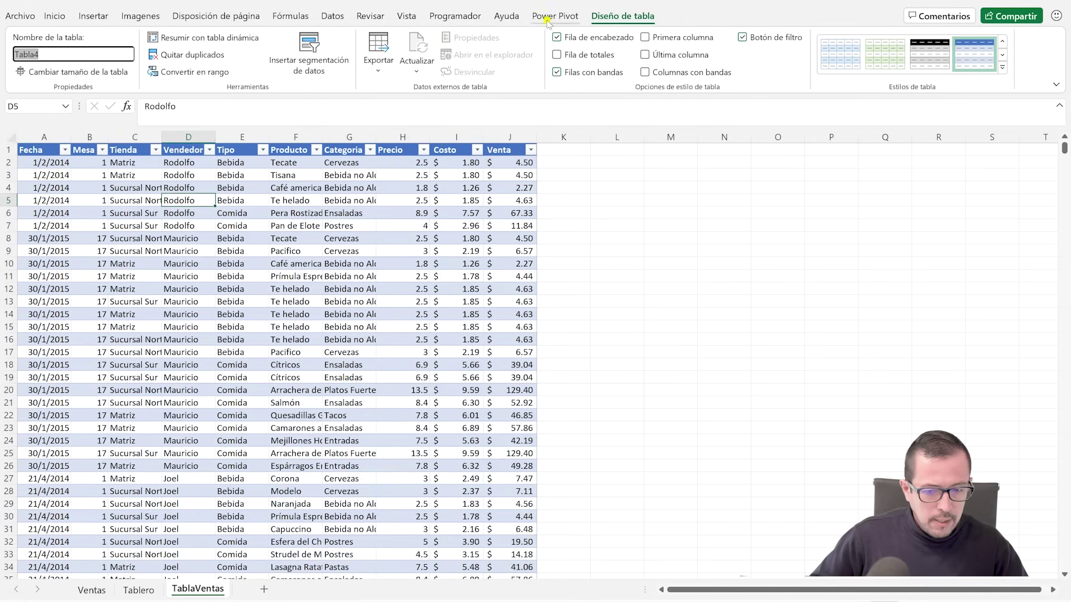
type("VentasP")
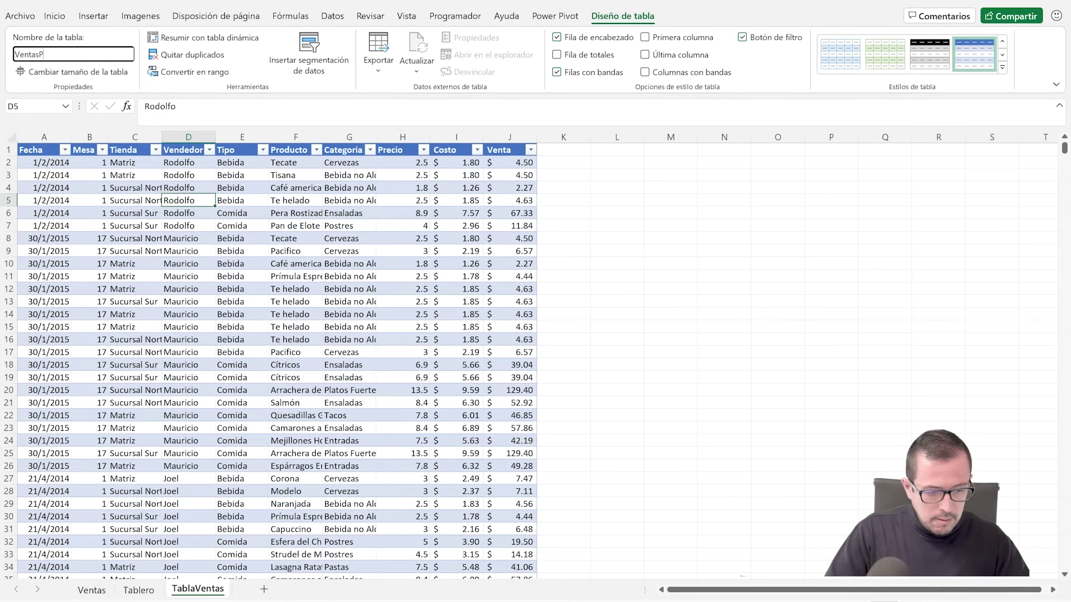
key("BackSpace")
type("Sucu")
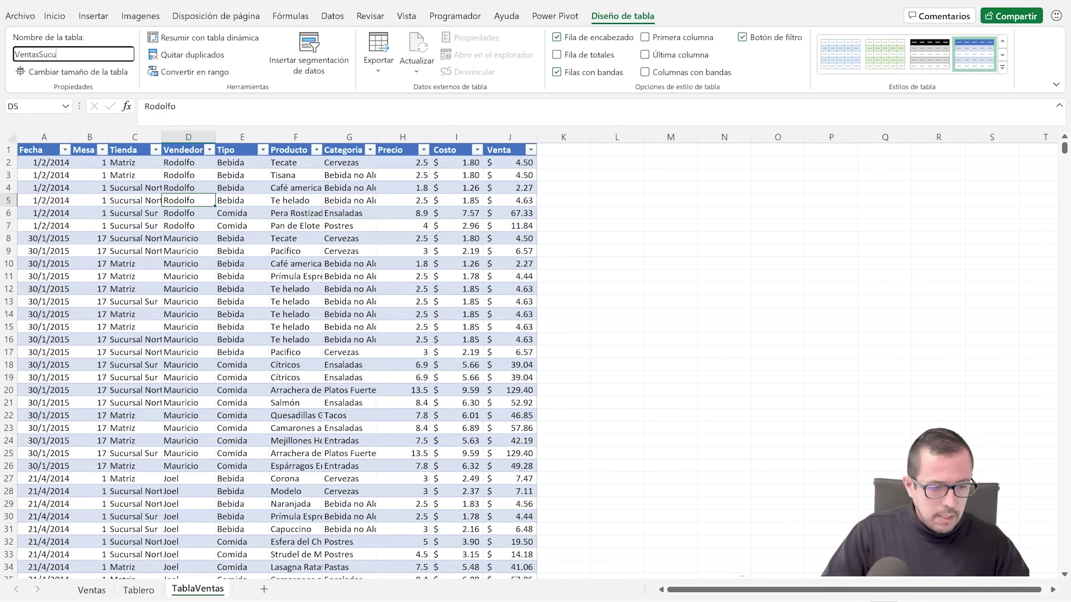
type("es")
left_click(245, 238)
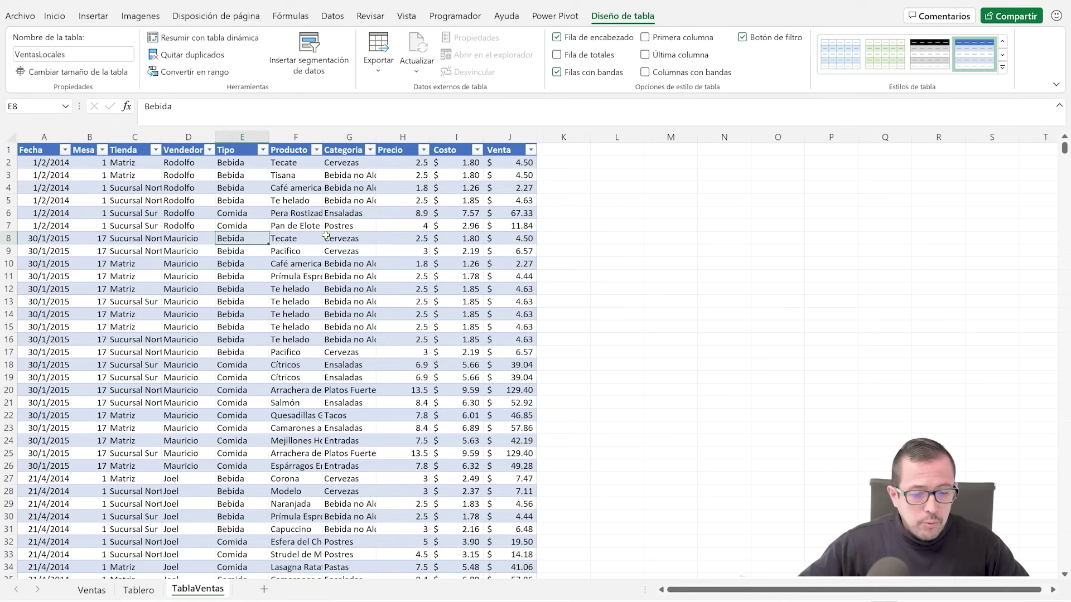
left_click(326, 238)
left_click(93, 15)
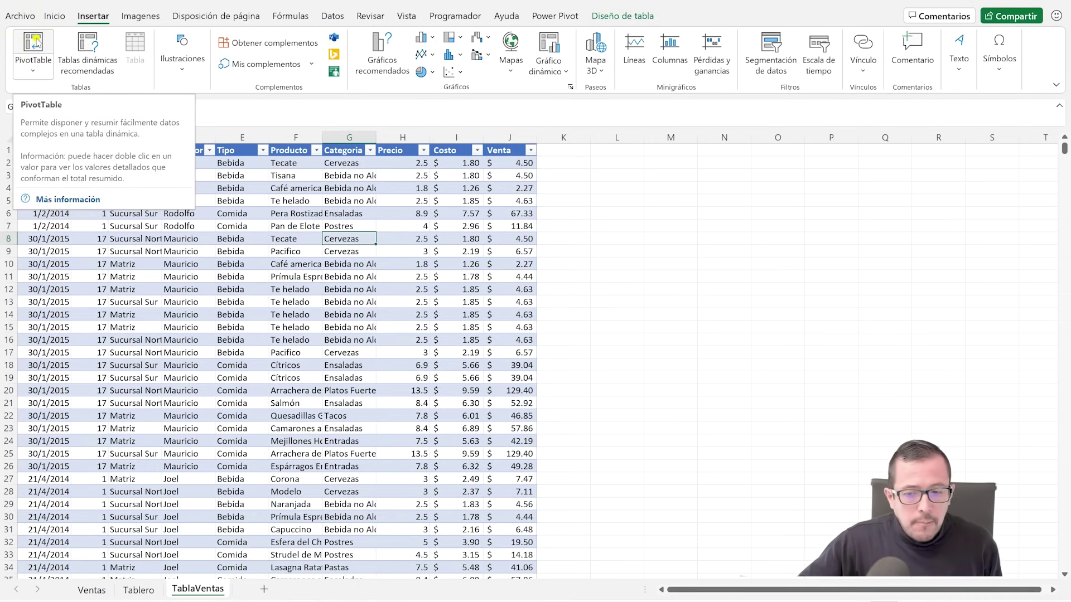
Step: Insert a PivotTable from VentasLocales on a new sheet and move it after TablaVentas
left_click(53, 47)
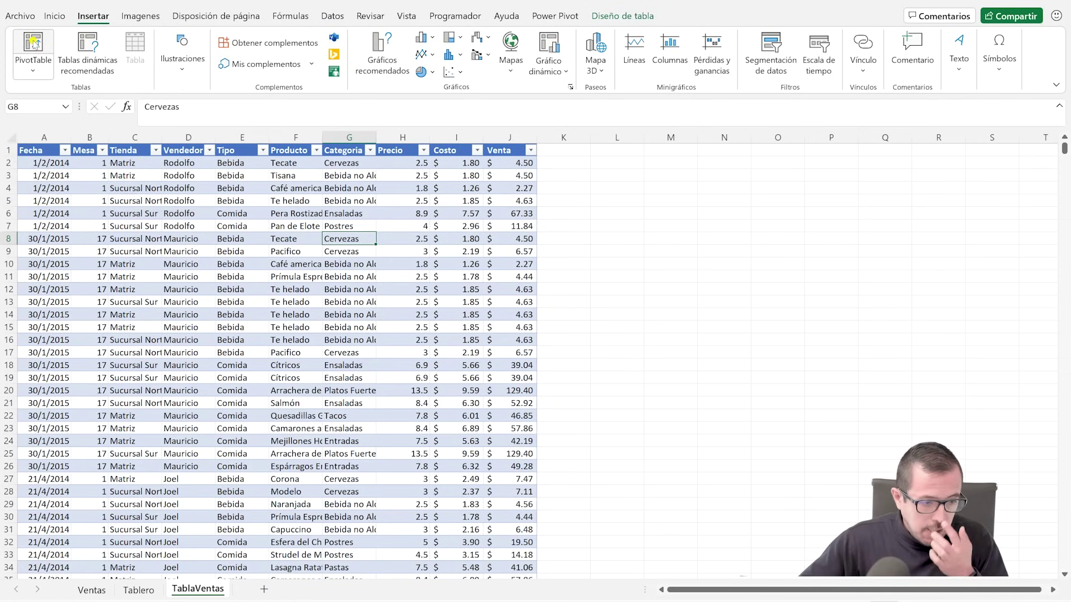
left_click(26, 45)
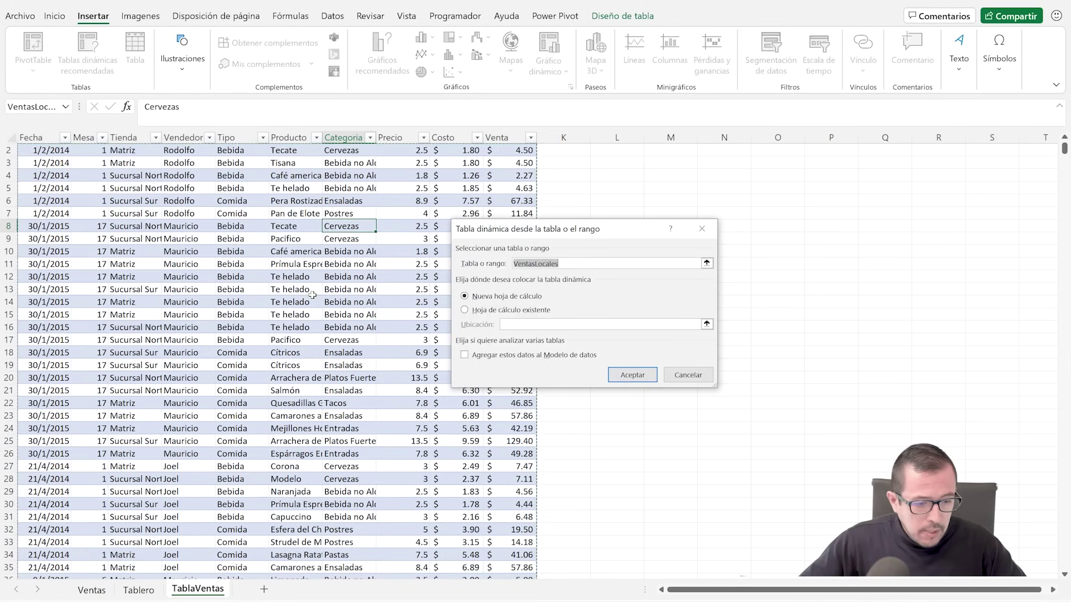
scroll(286, 207, "up", 1)
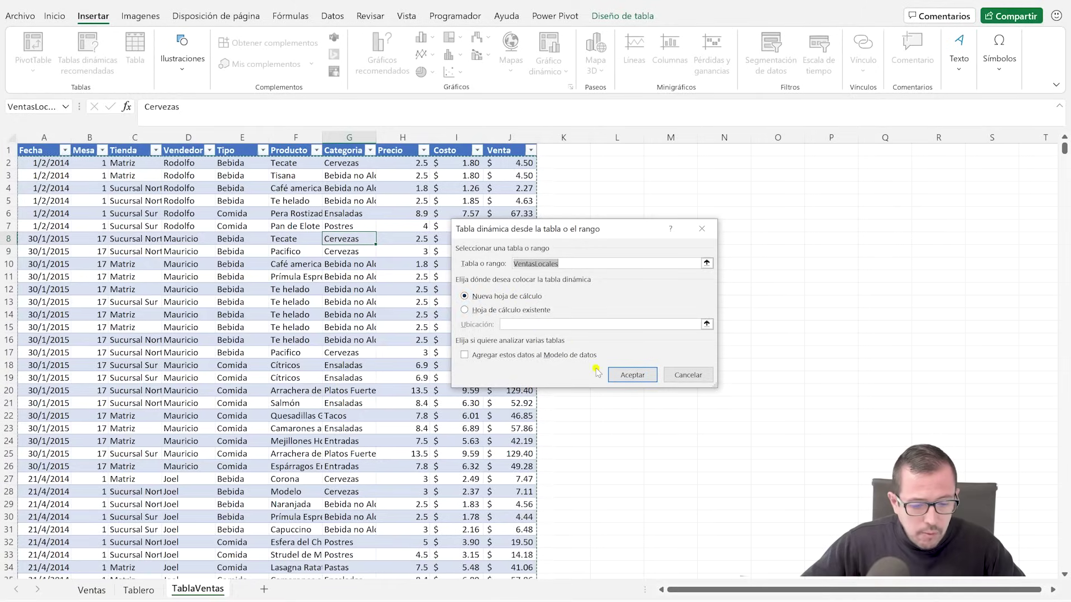
left_click(629, 375)
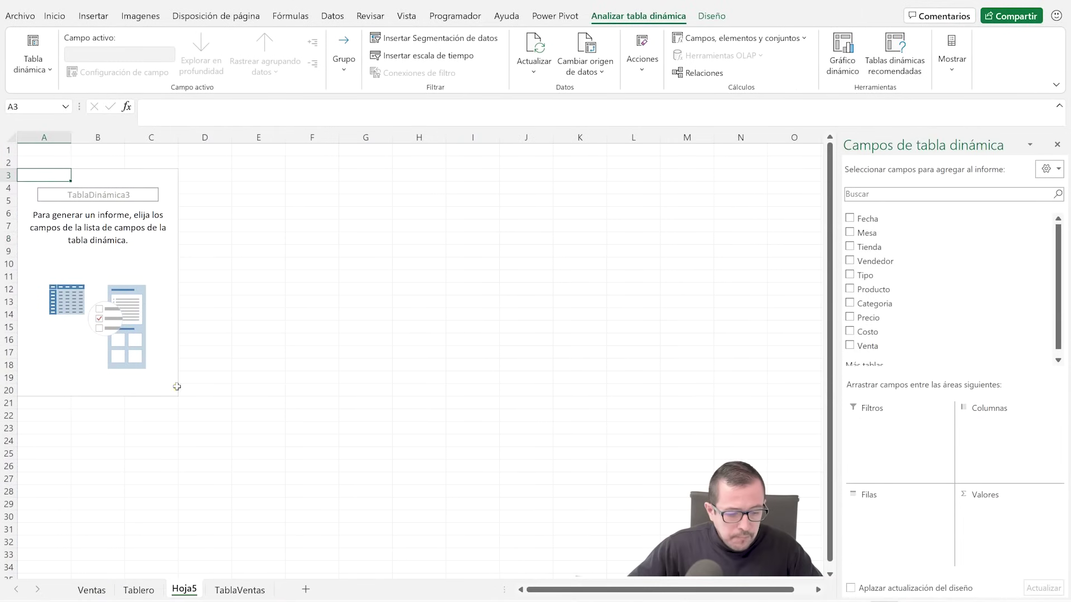
left_click_drag(179, 594, 276, 596)
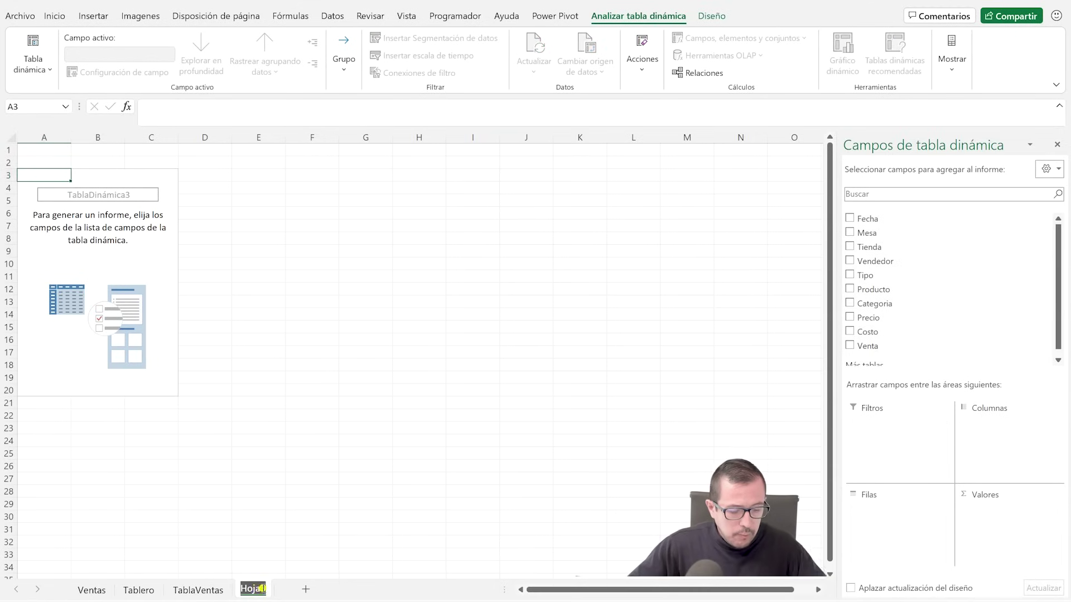
Step: Name the new pivot sheet Dashboard and return to it after checking TablaVentas
type("Dashboard")
key("Return")
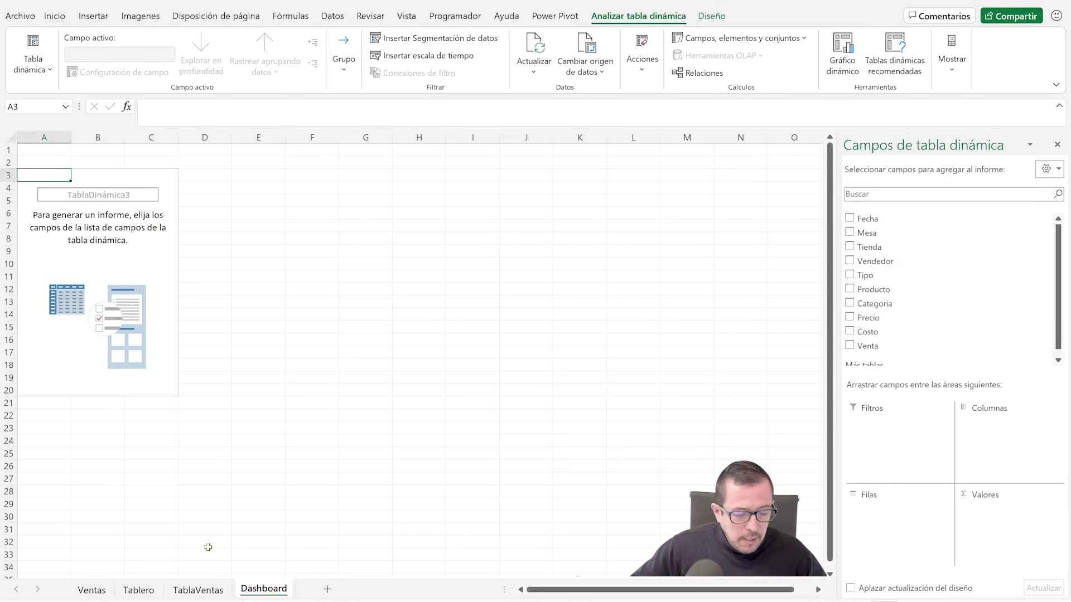
left_click(198, 590)
left_click(263, 590)
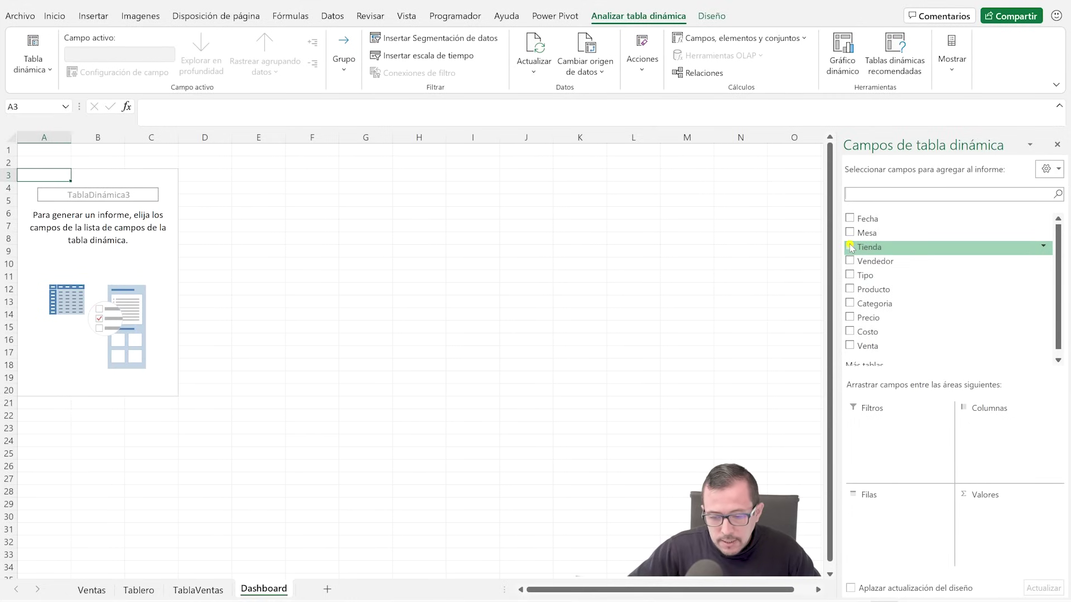
Step: Add Tienda to Filas, listing Matriz, Sucursal Norte and Sucursal Sur
left_click_drag(852, 249, 885, 509)
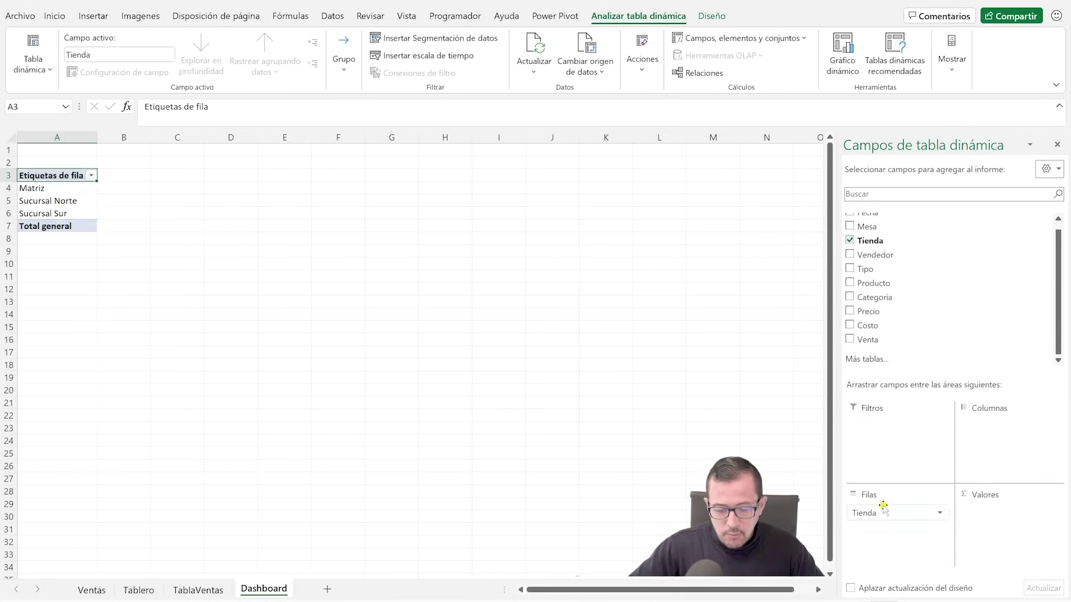
left_click(32, 188)
left_click(48, 201)
left_click(49, 213)
left_click(49, 189)
left_click(53, 202)
left_click(63, 215)
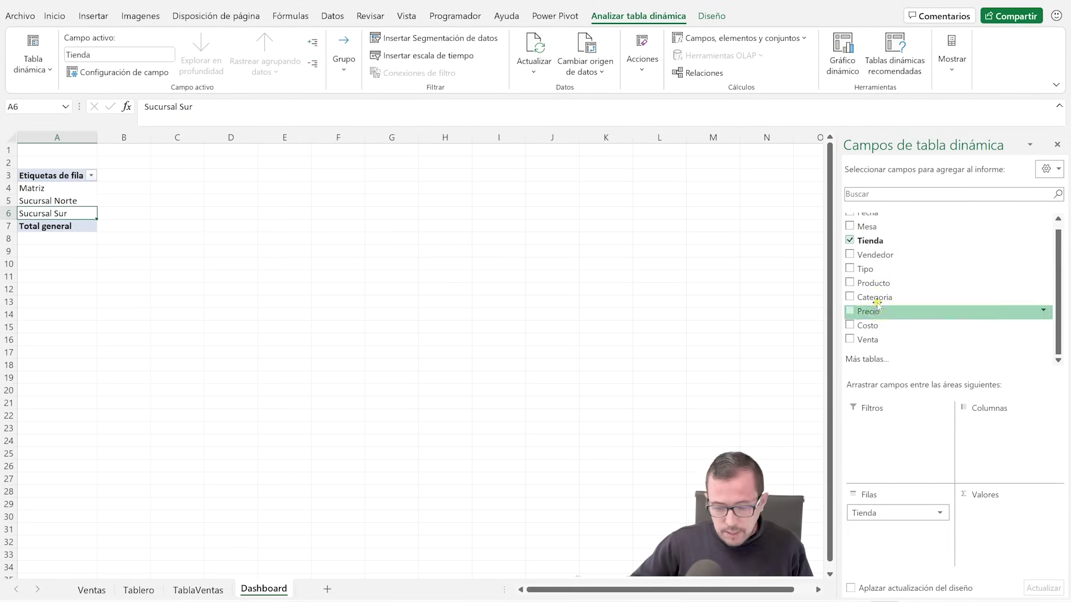
Step: Add summed Venta to Valores and Vendedor to Filtros, then select the sales totals
left_click_drag(859, 340, 985, 513)
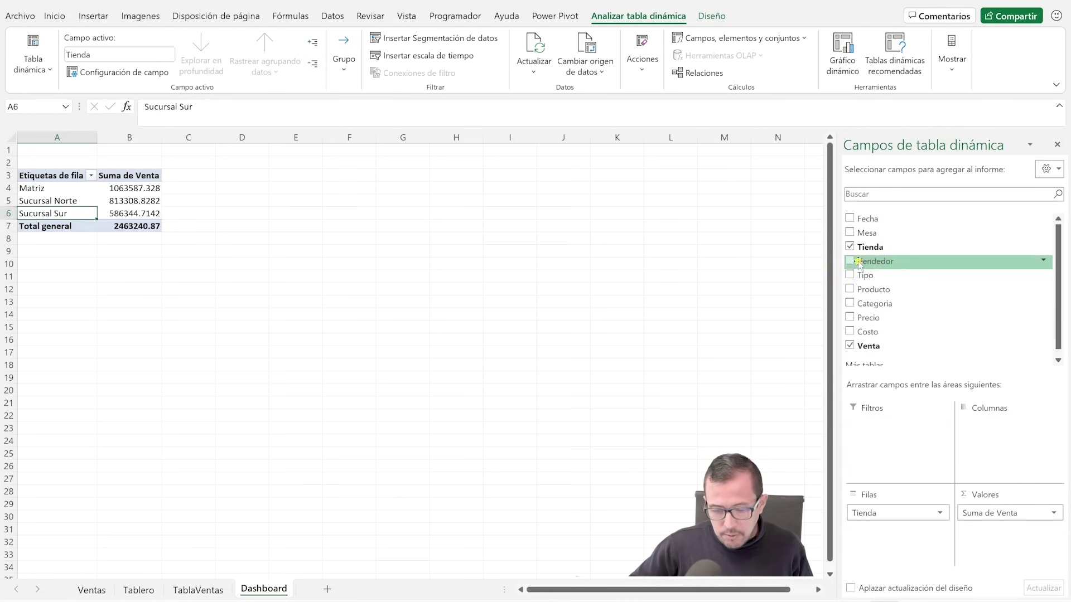
left_click_drag(860, 264, 873, 427)
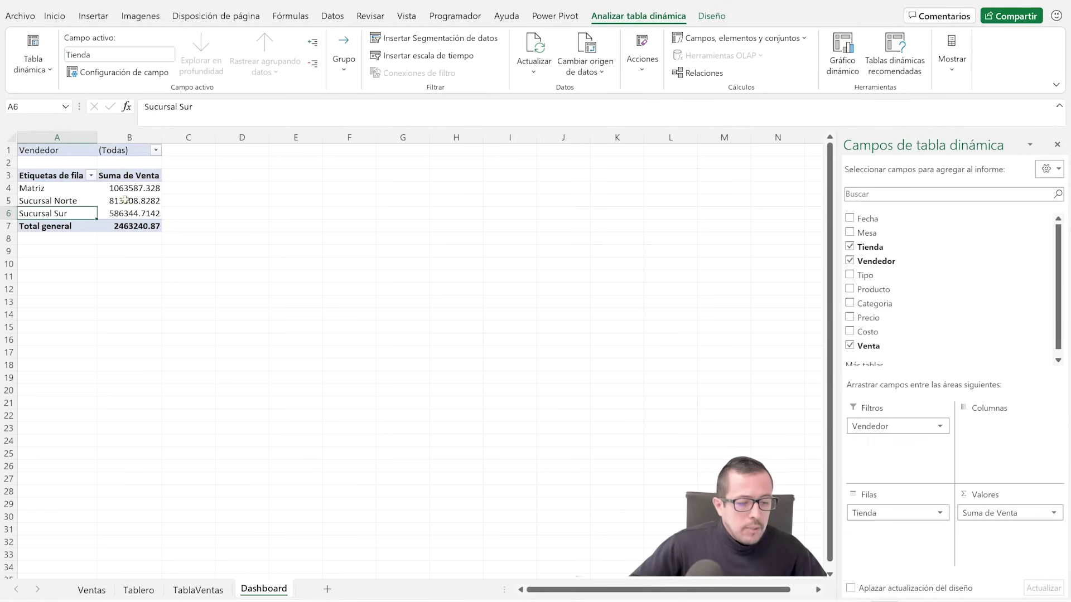
left_click(120, 195)
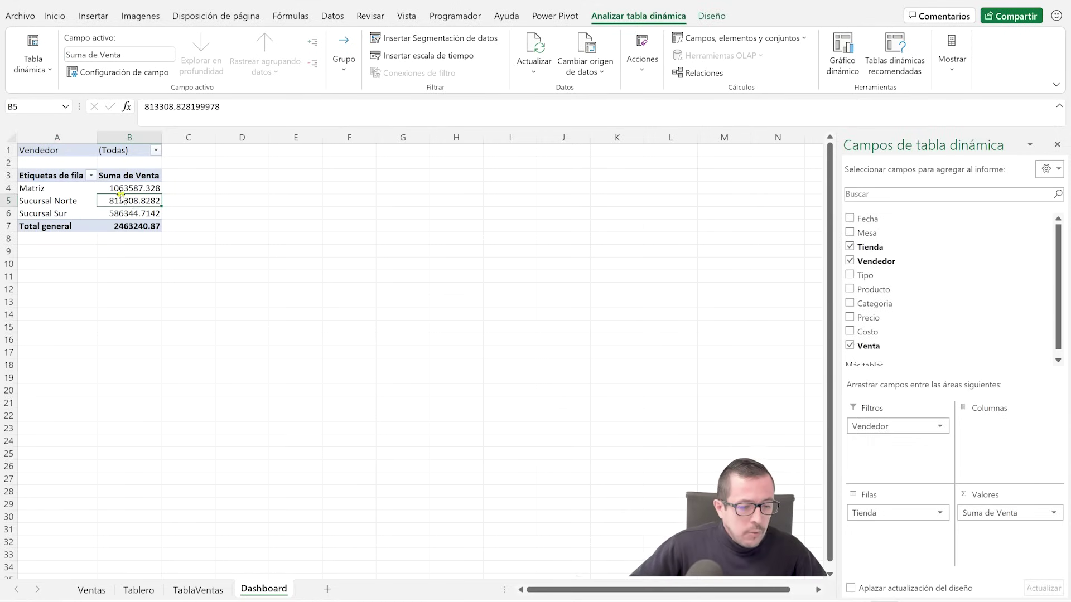
left_click(51, 200)
left_click_drag(140, 190, 133, 214)
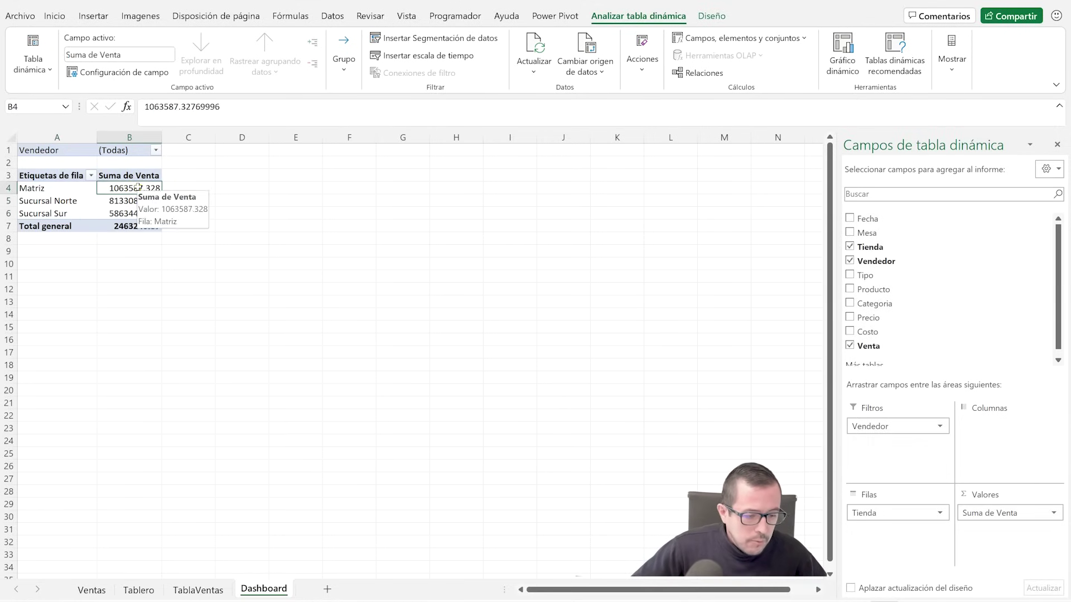
left_click(130, 191)
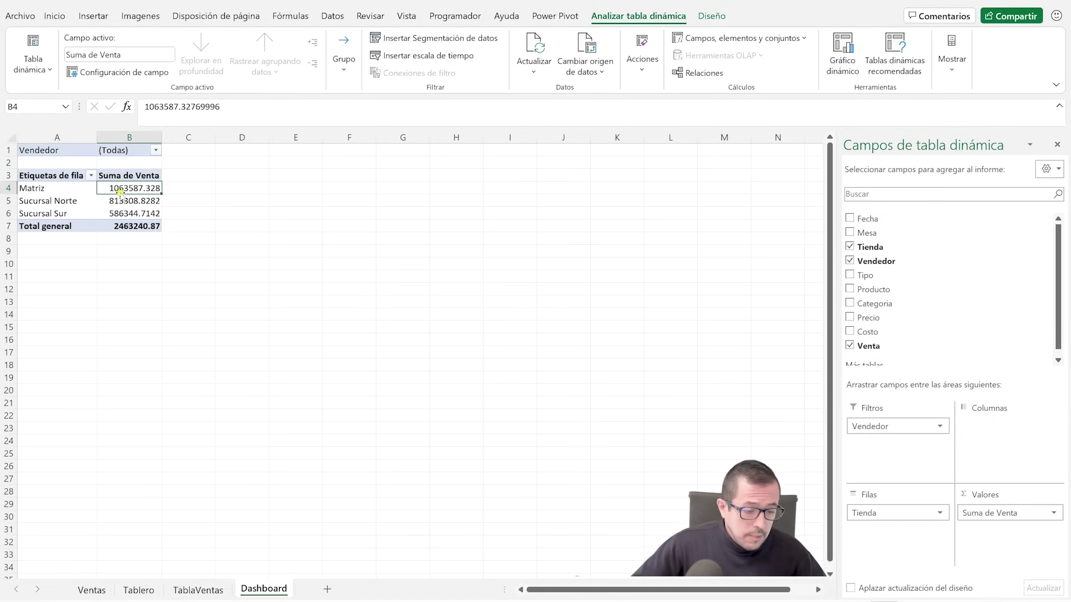
left_click(125, 194)
right_click(128, 190)
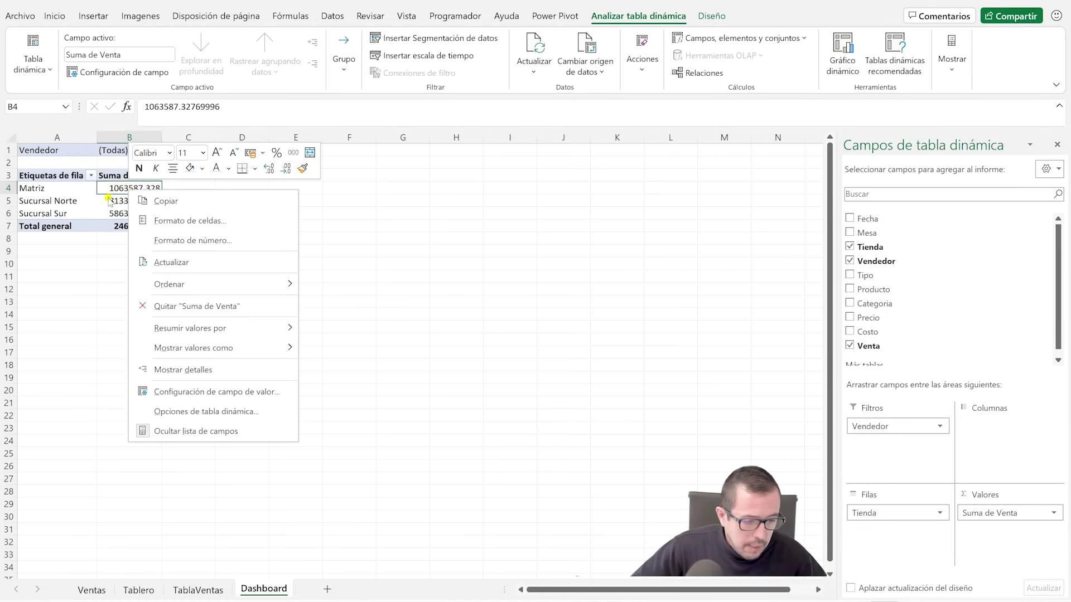
Step: Show Venta as percent of column total, formatted as Porcentaje with 0 decimals
left_click(218, 349)
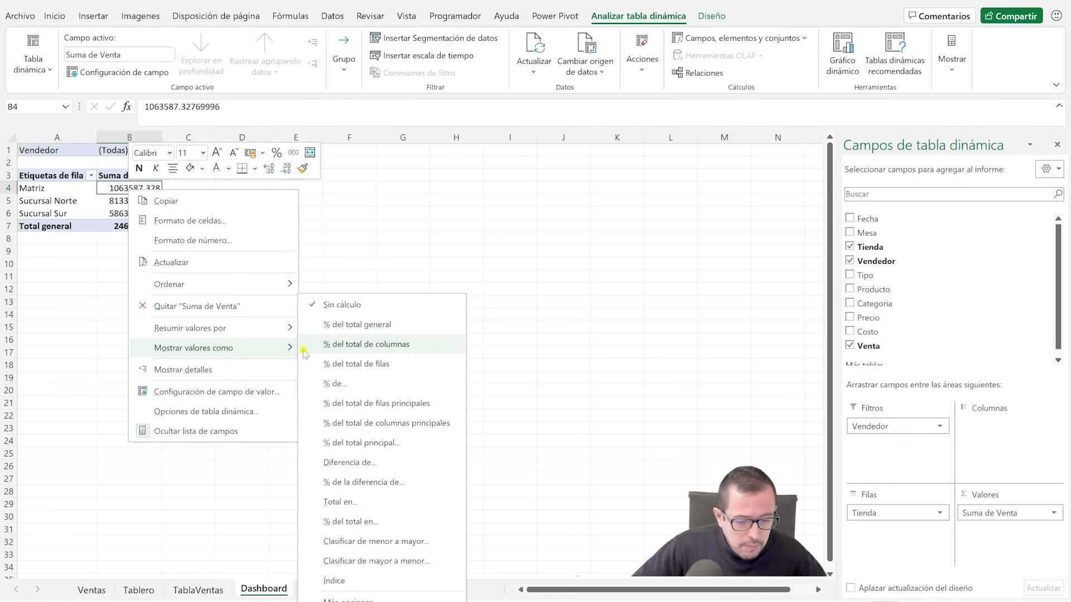
left_click(381, 345)
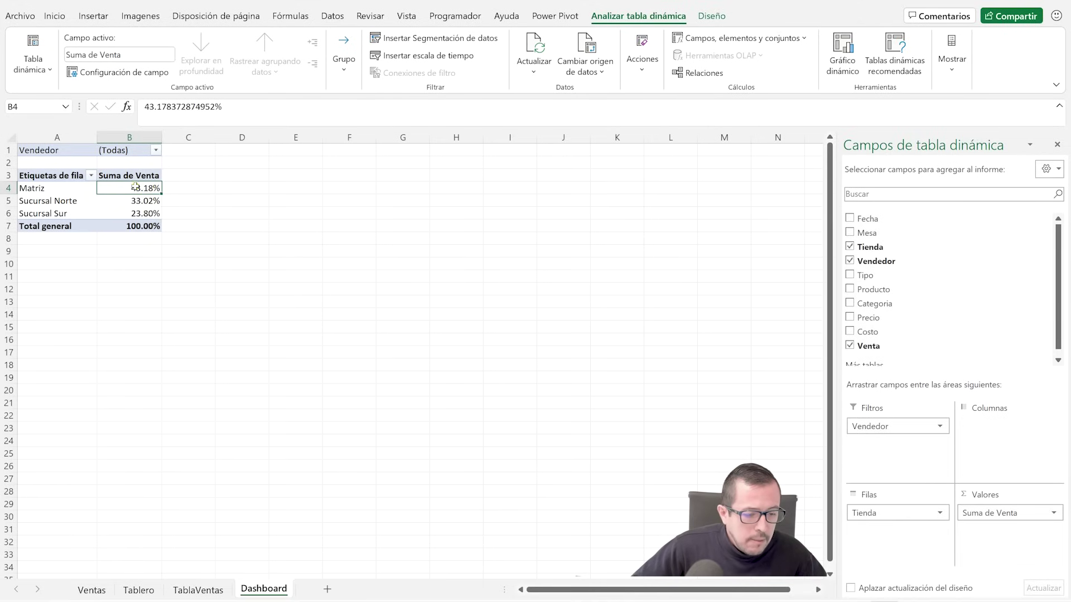
left_click_drag(135, 187, 126, 214)
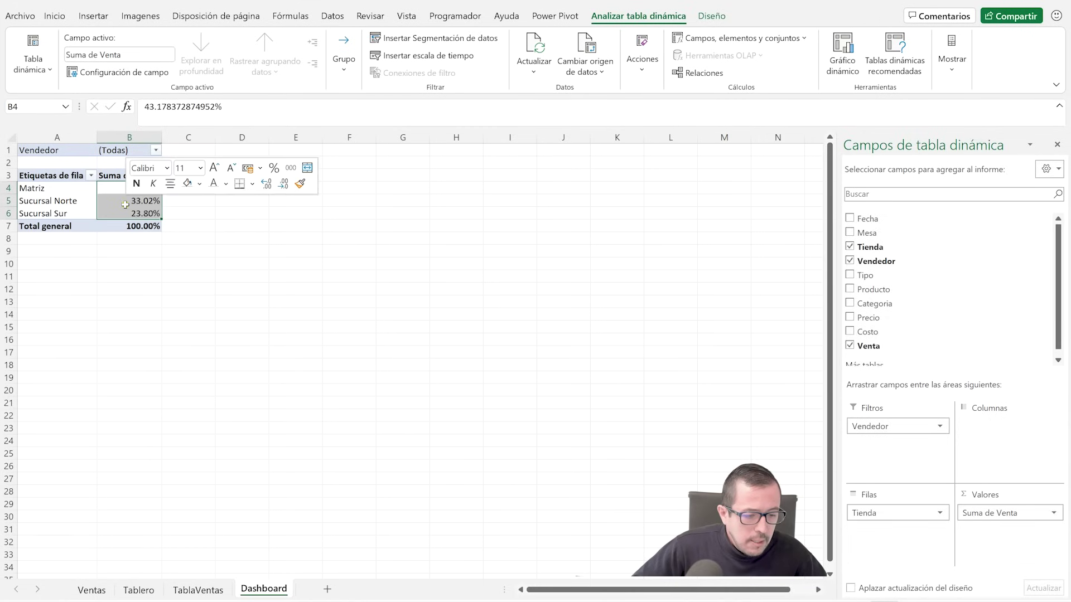
right_click(125, 205)
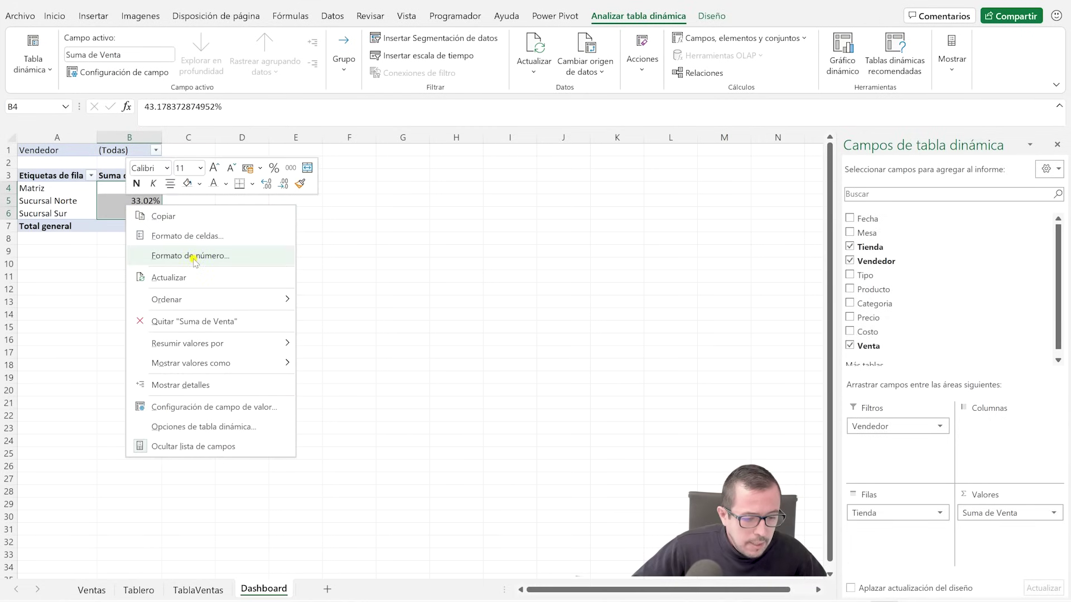
left_click(198, 236)
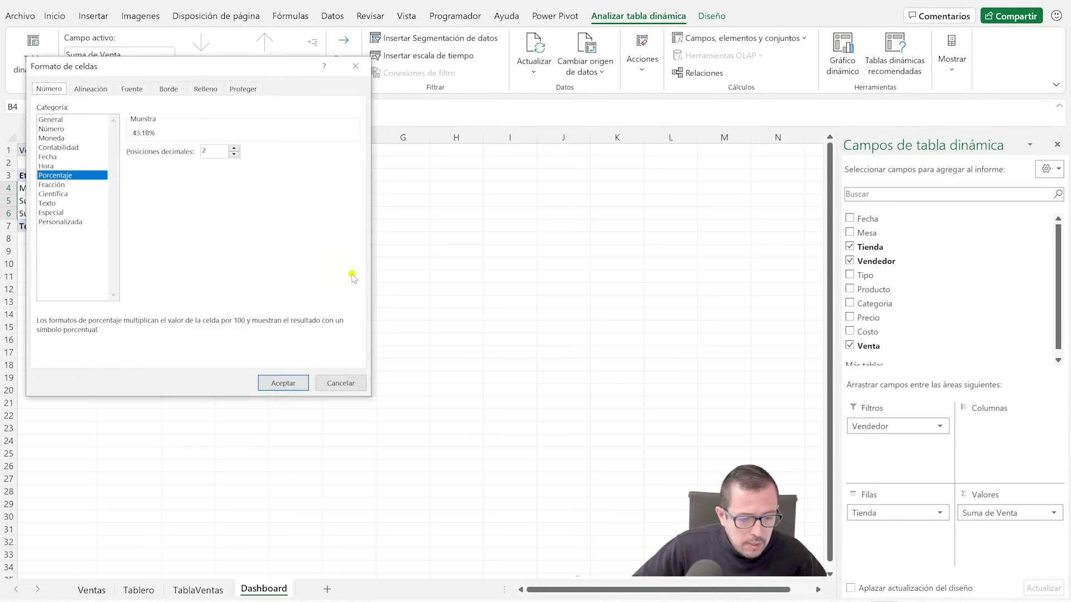
left_click(234, 155)
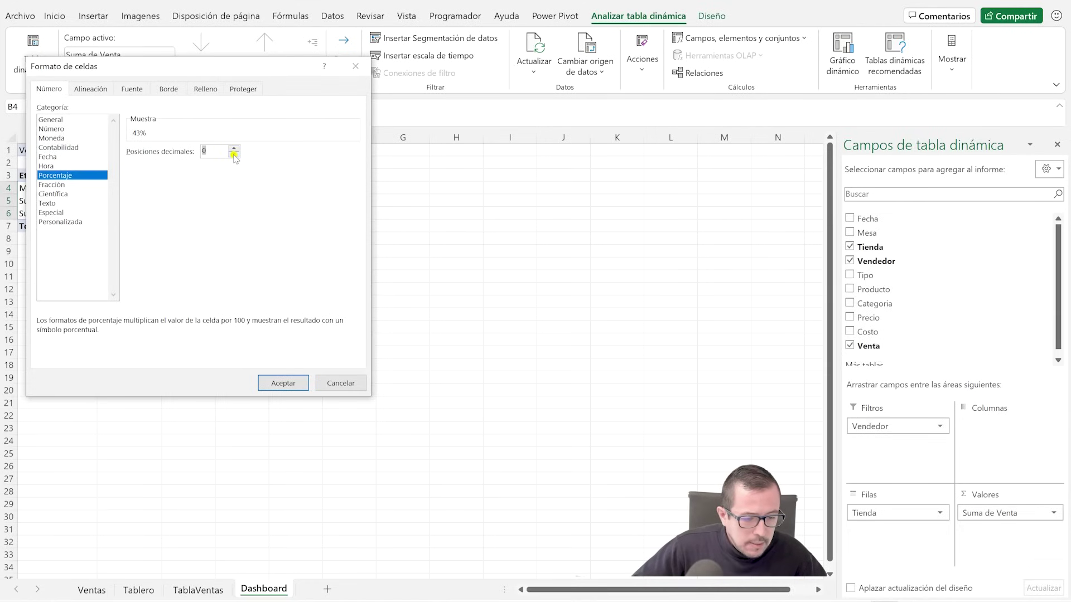
left_click(286, 382)
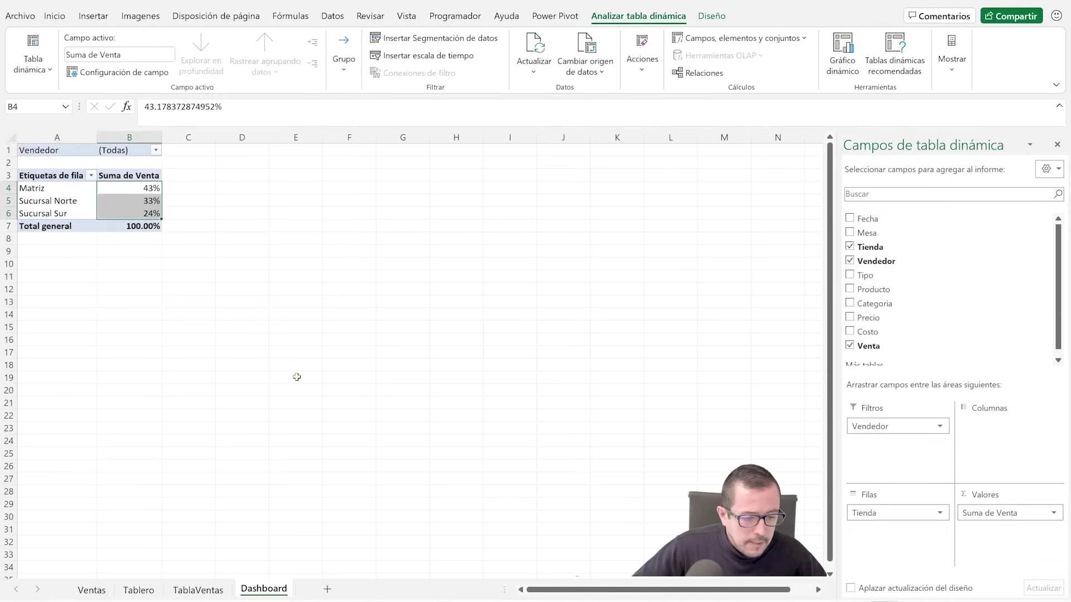
left_click(208, 246)
left_click(145, 190)
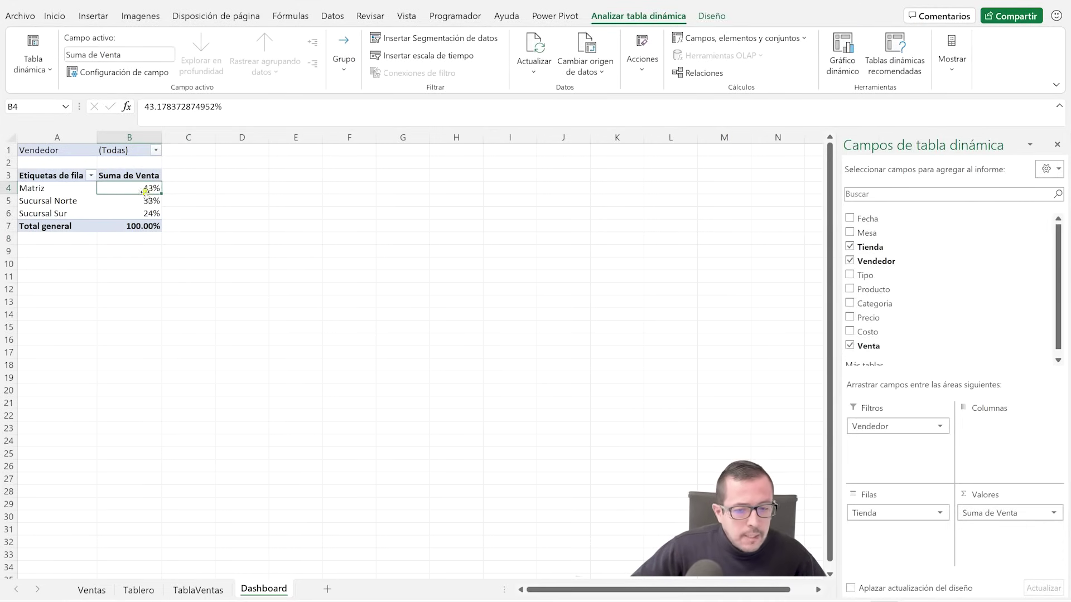
Step: Set the pivot's report layout to tabular form so the row header shows Tienda
left_click(704, 17)
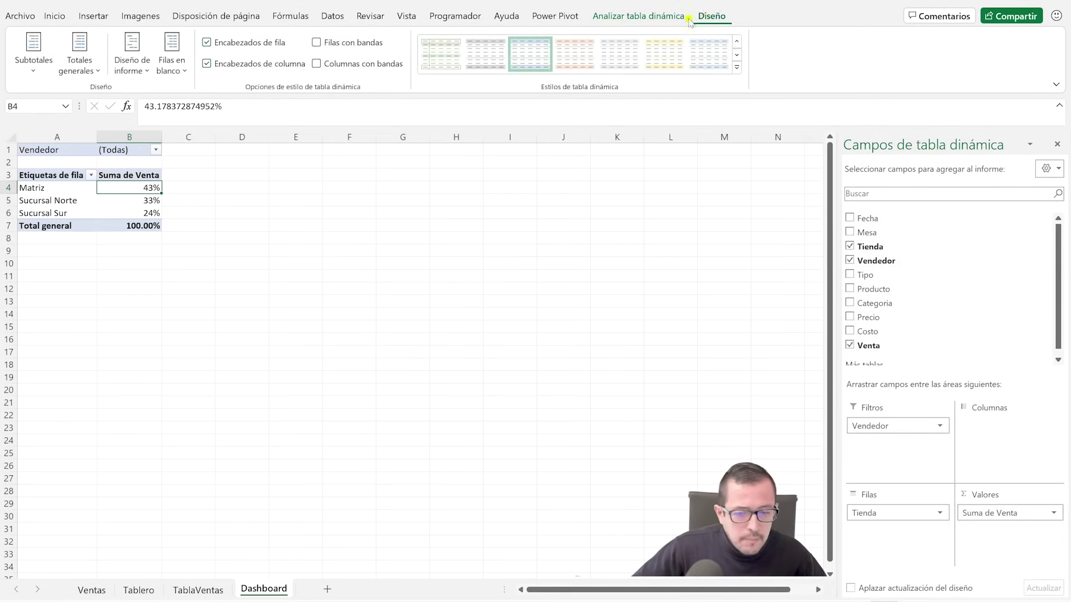
left_click(79, 195)
left_click(138, 185)
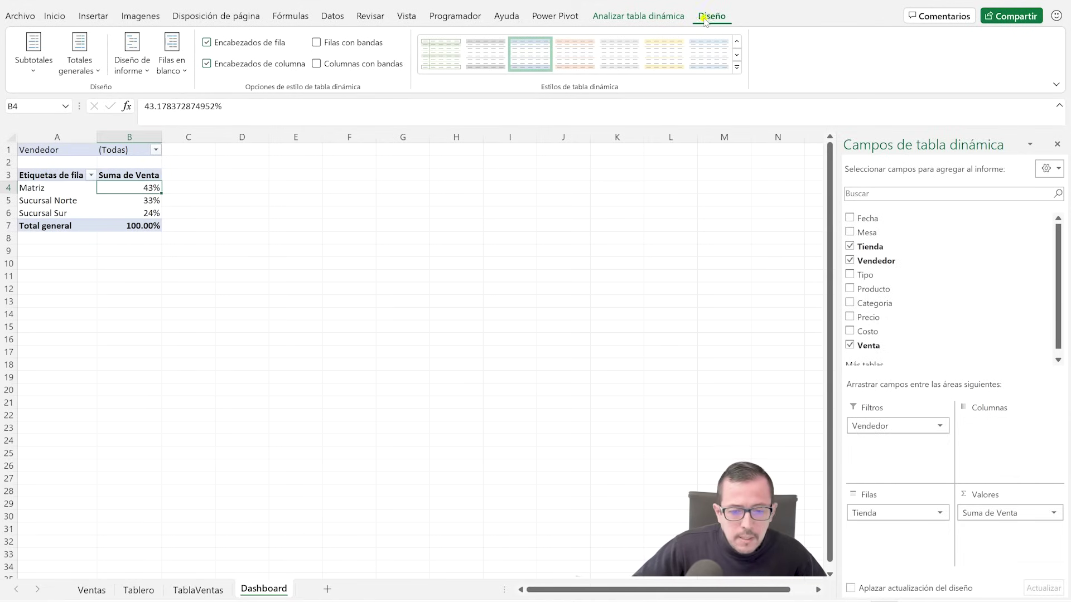
left_click(140, 72)
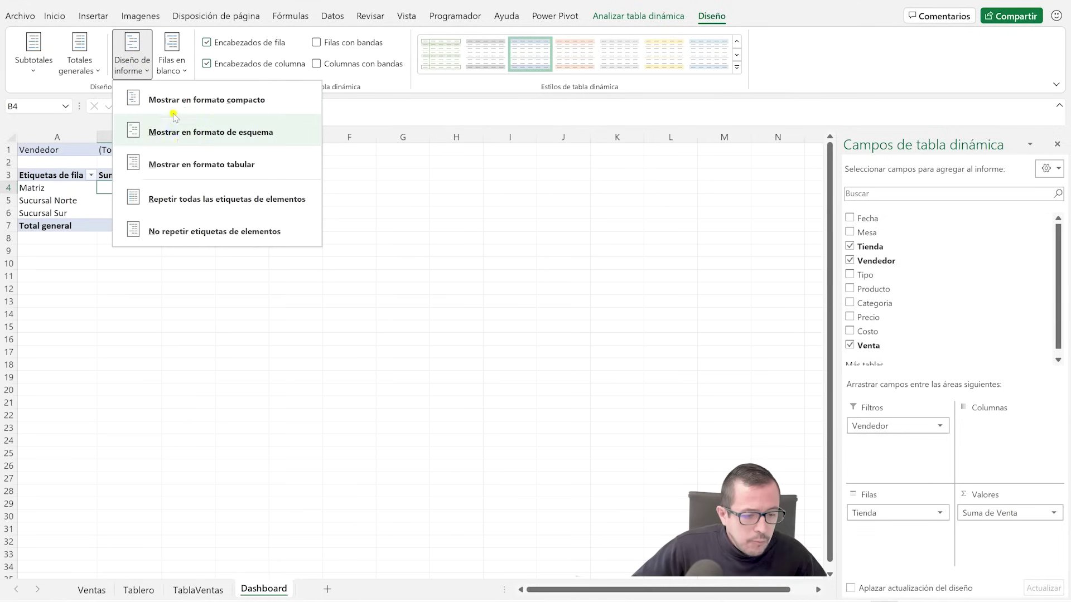
left_click(243, 171)
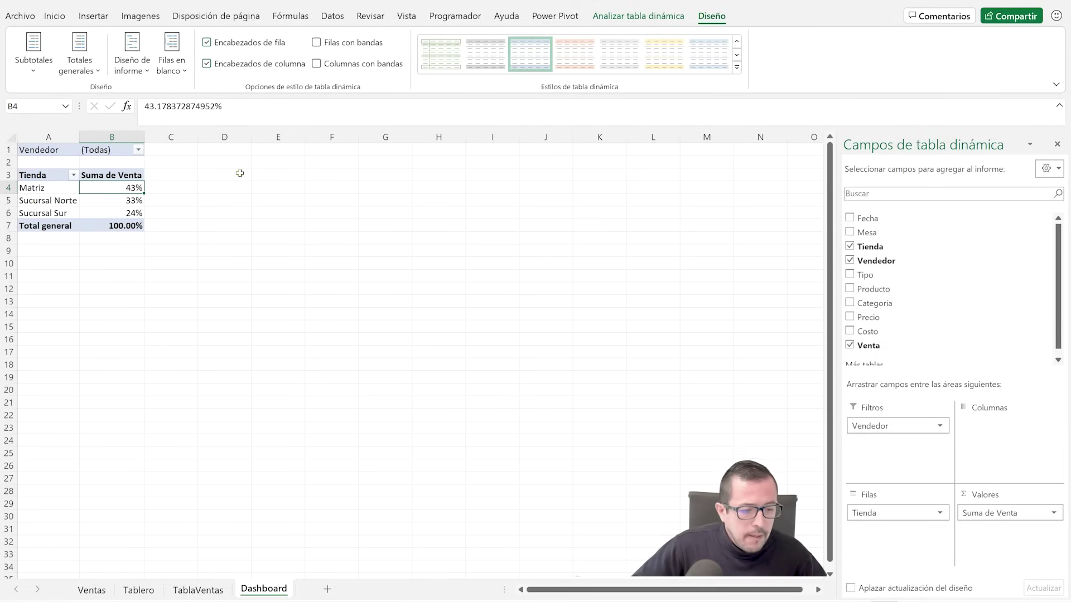
left_click(48, 148)
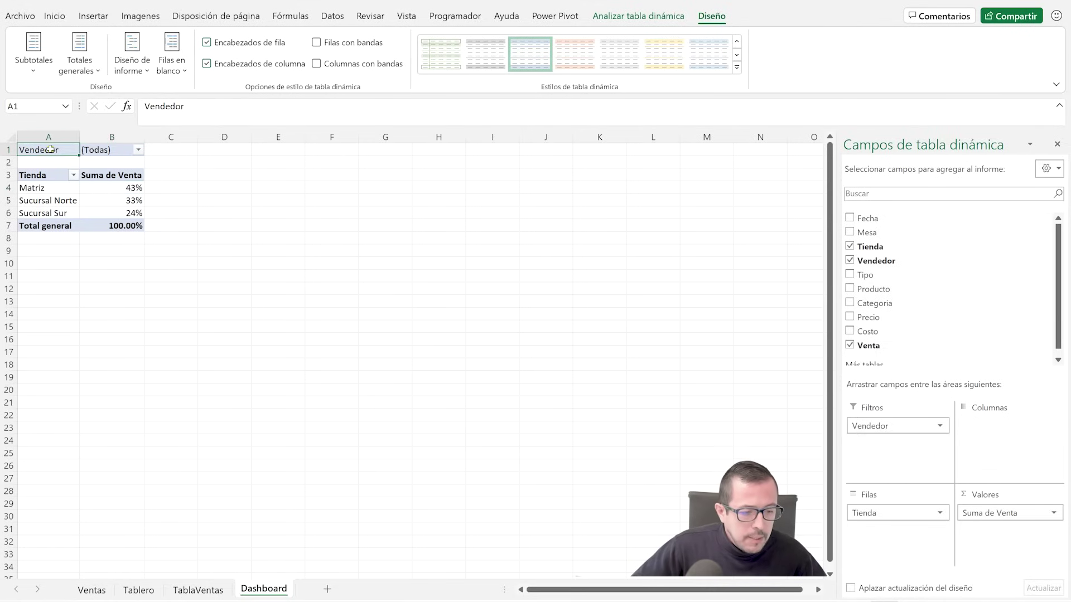
left_click(49, 175)
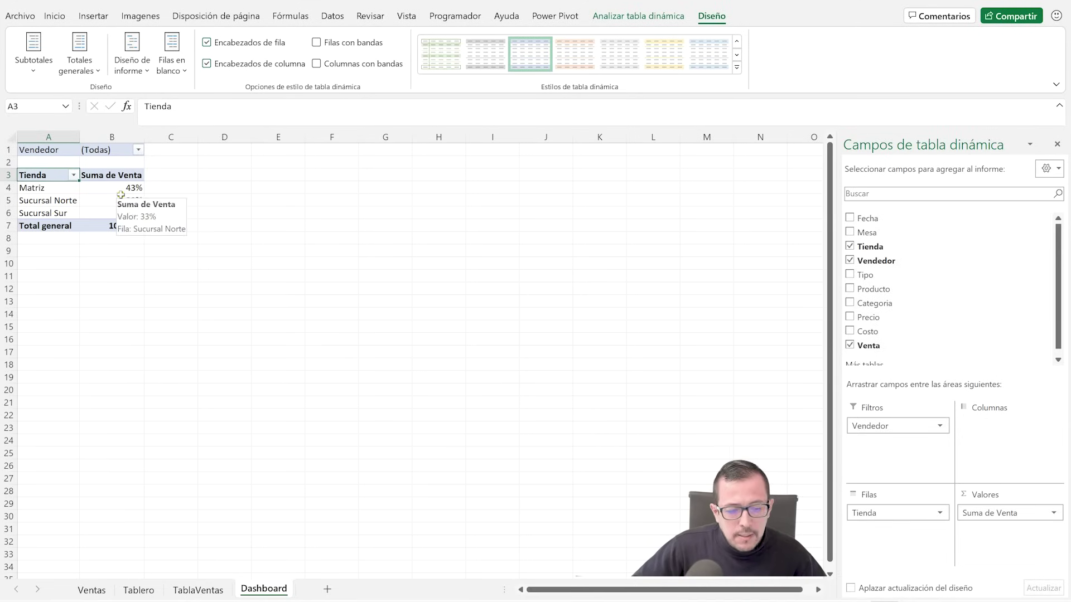
left_click(156, 190)
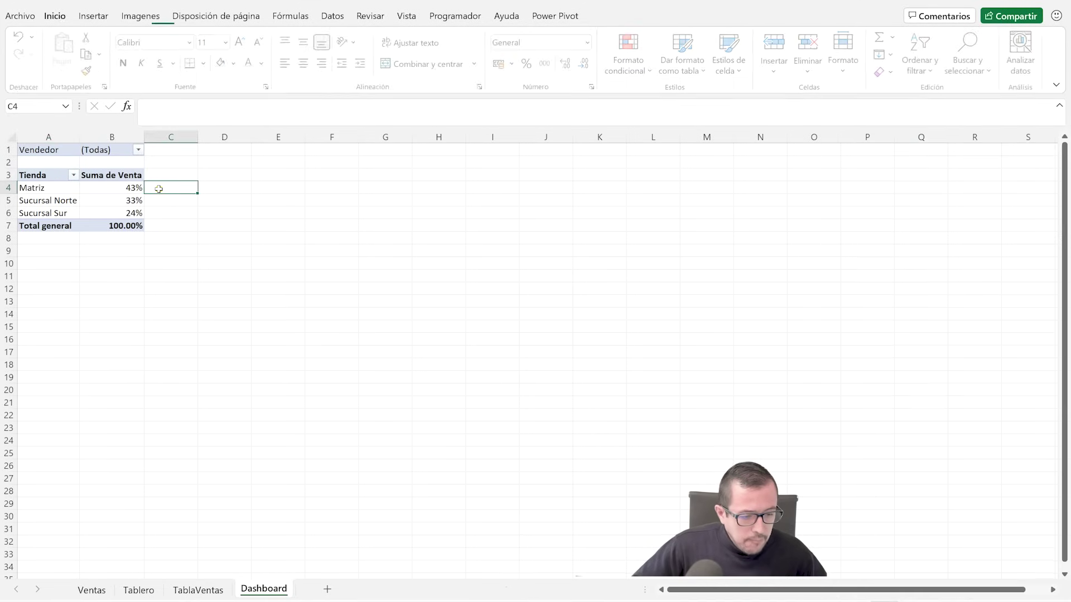
Step: Review the Matriz, Sucursal Norte and Sucursal Sur percentages in column B beside the pivot
left_click(49, 190)
left_click(152, 189)
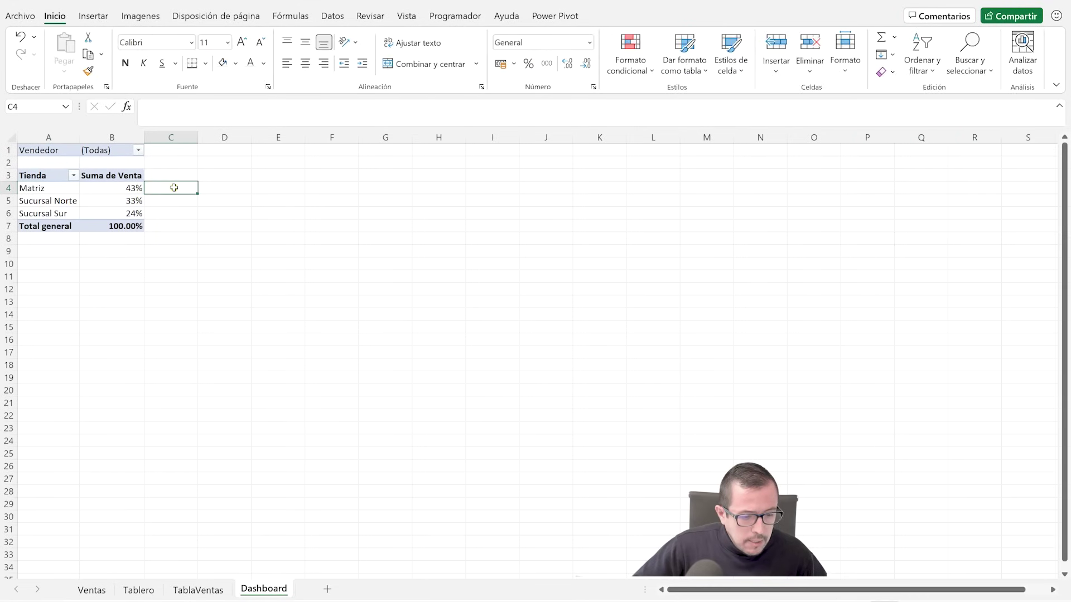
left_click_drag(167, 192, 162, 211)
left_click(159, 188)
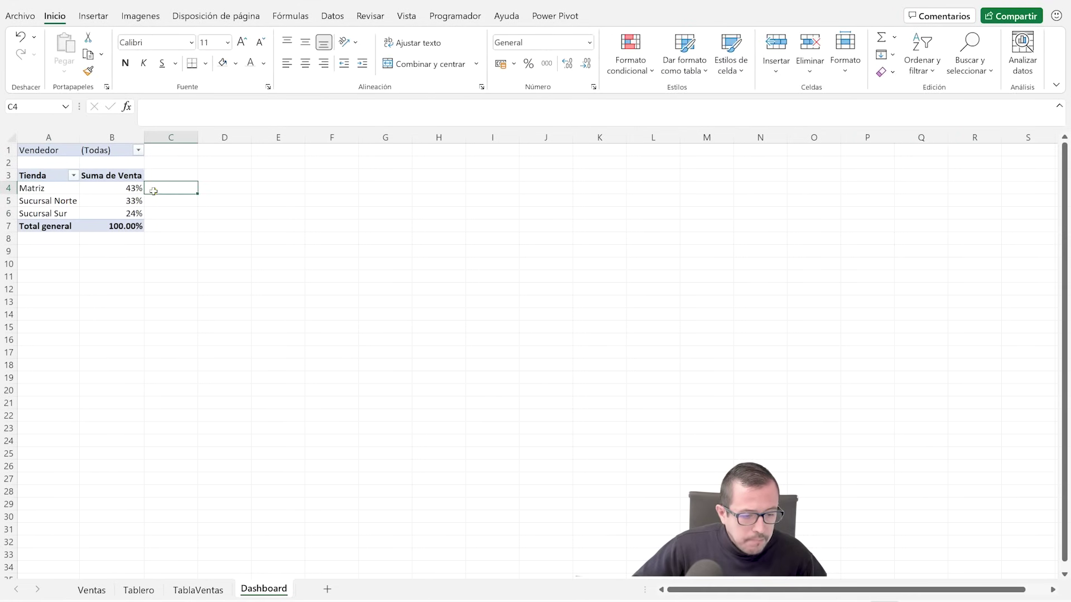
key("Left")
left_click(123, 204)
left_click(129, 214)
left_click(127, 190)
left_click(156, 190)
left_click(128, 191)
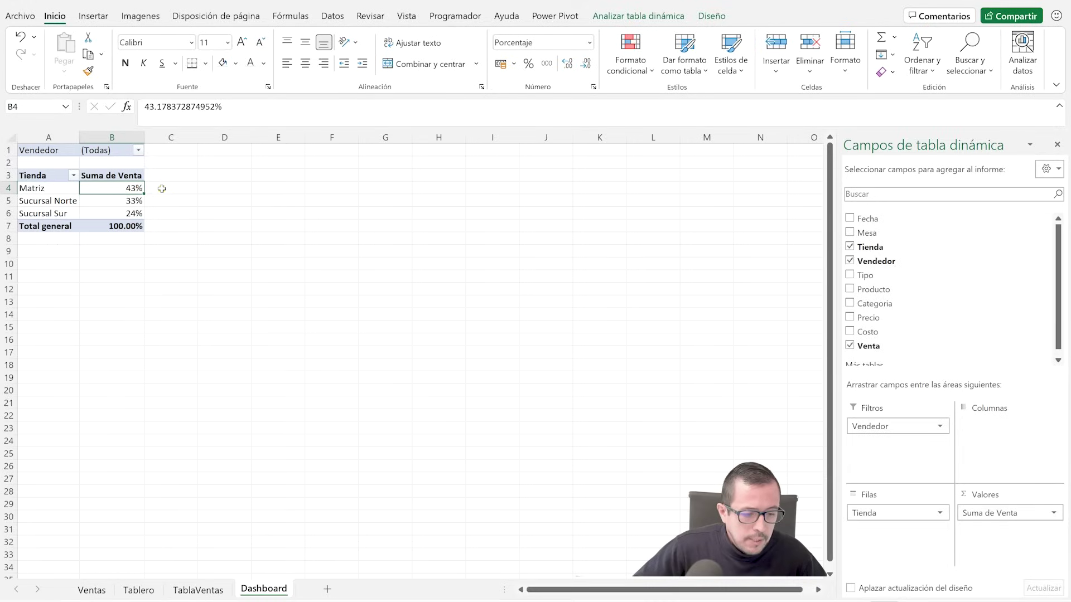
Step: Enter =1-B4 in C4 and fill it down to C6, giving 57%, 67% and 76%
left_click(159, 189)
type("=")
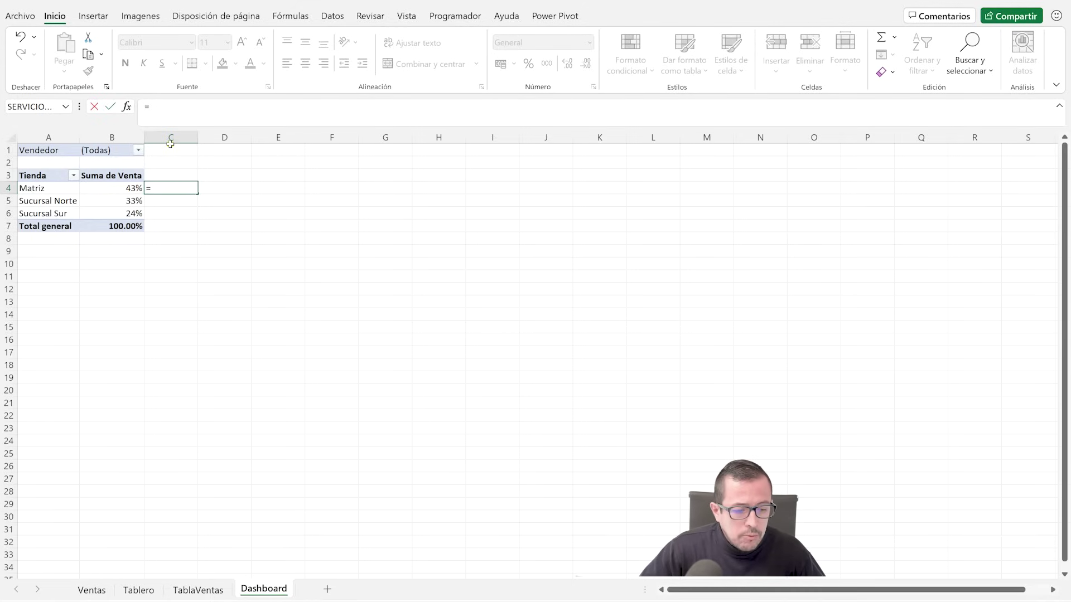
type("1-")
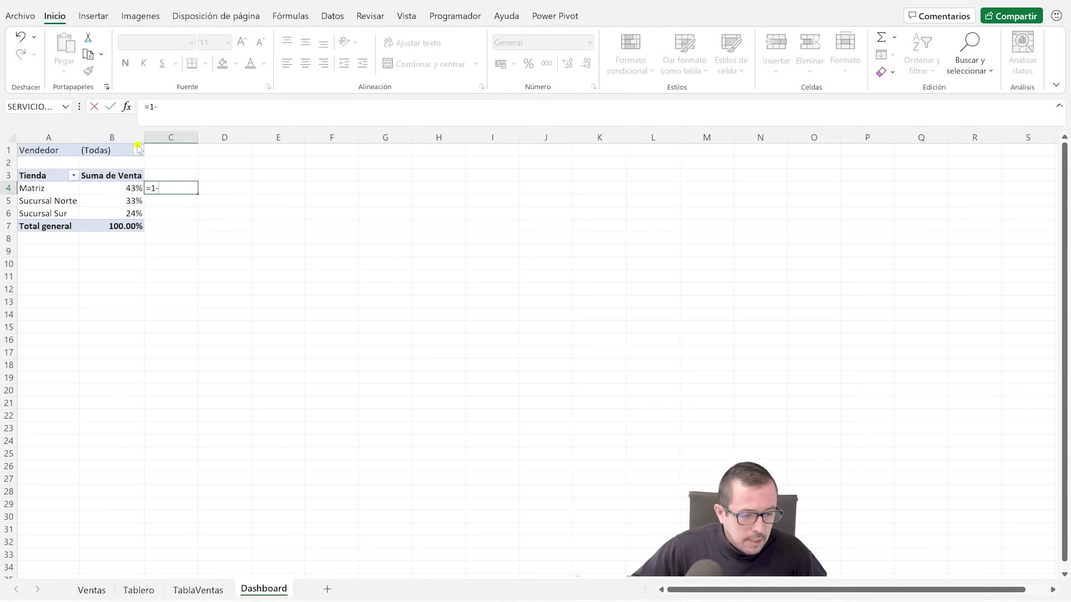
type("b4")
key("Return")
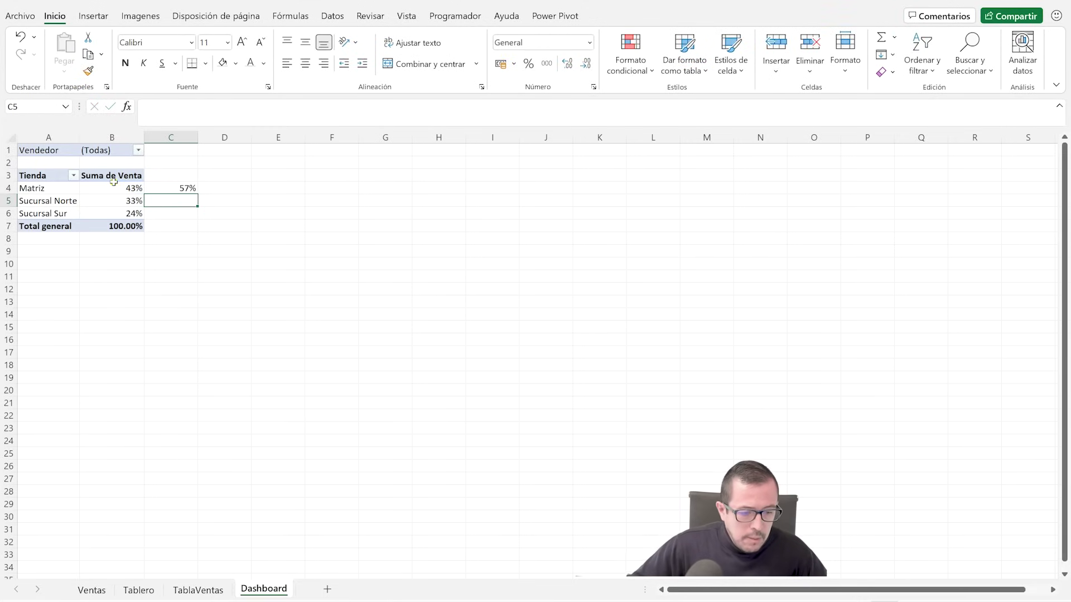
left_click(186, 190)
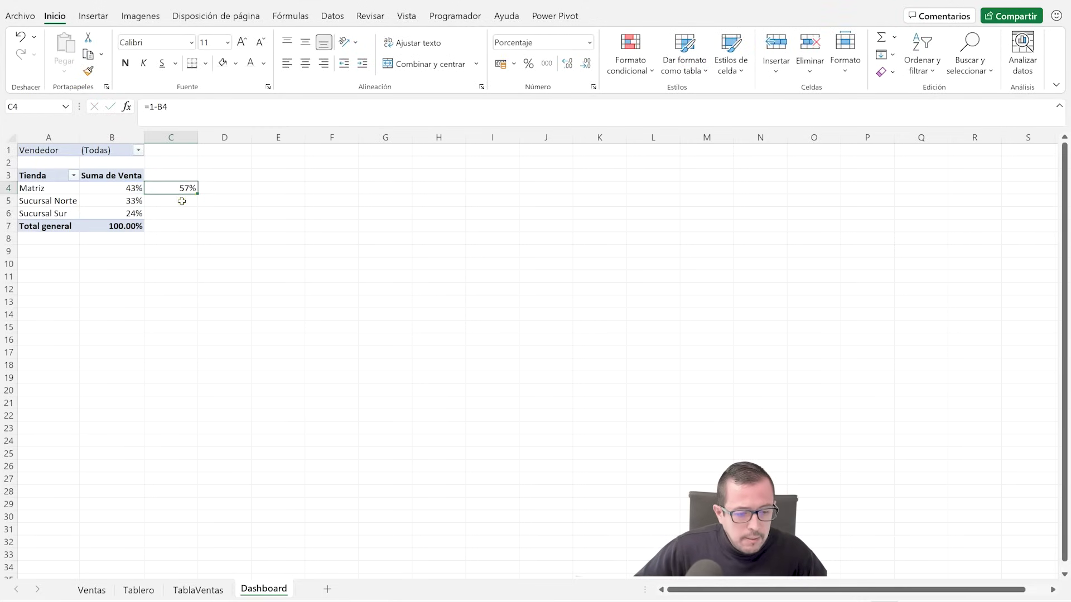
left_click_drag(197, 201, 197, 215)
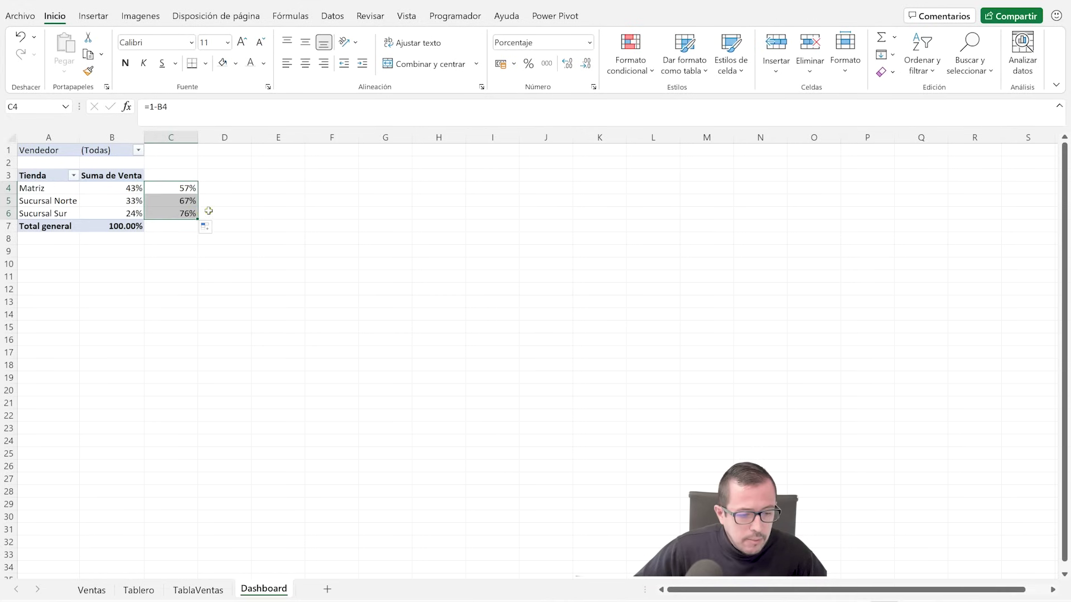
left_click(183, 201)
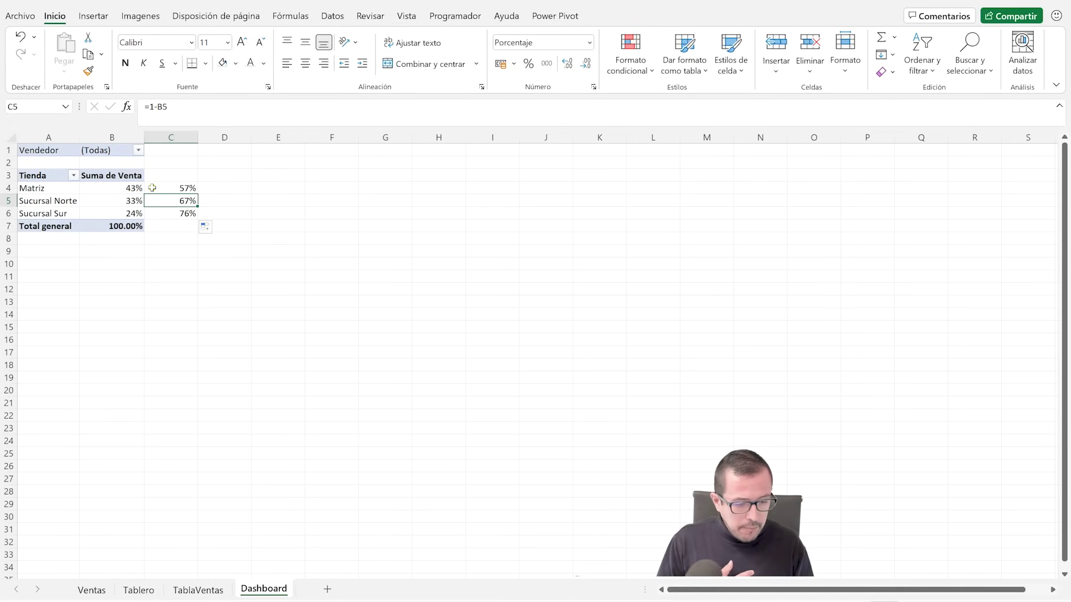
left_click(175, 151)
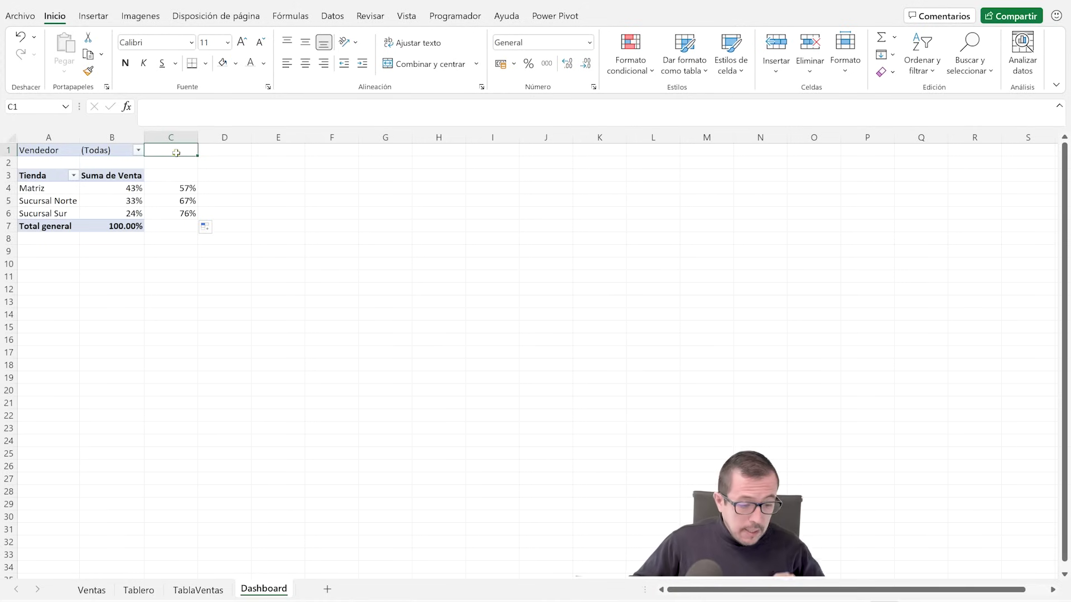
Step: Enter the formula ="Ventas de "&" "&B1 in C1 as the dashboard title
type("=")
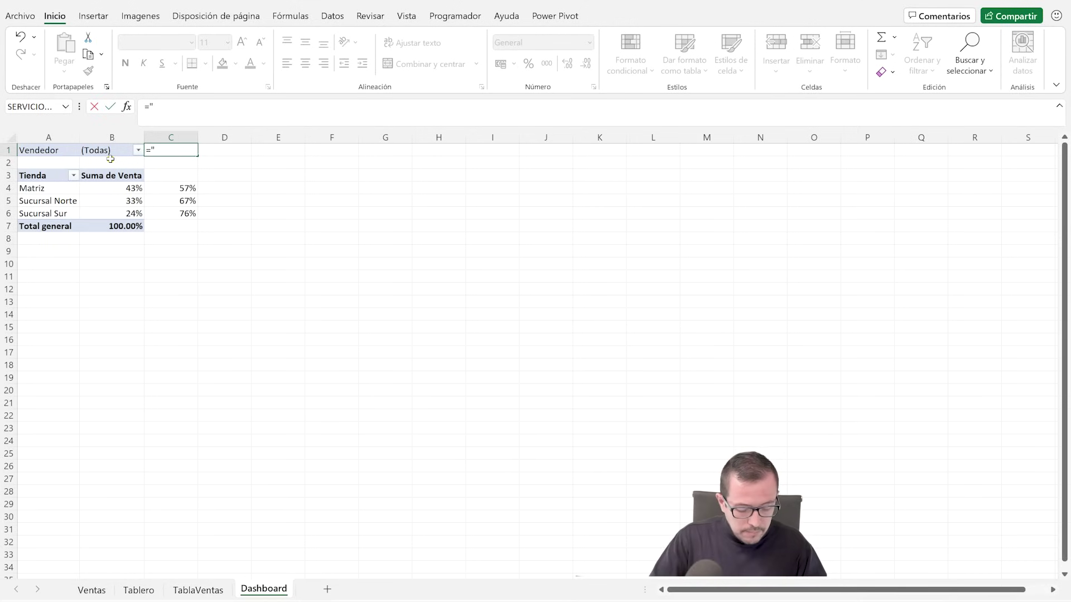
type("s de \"&")
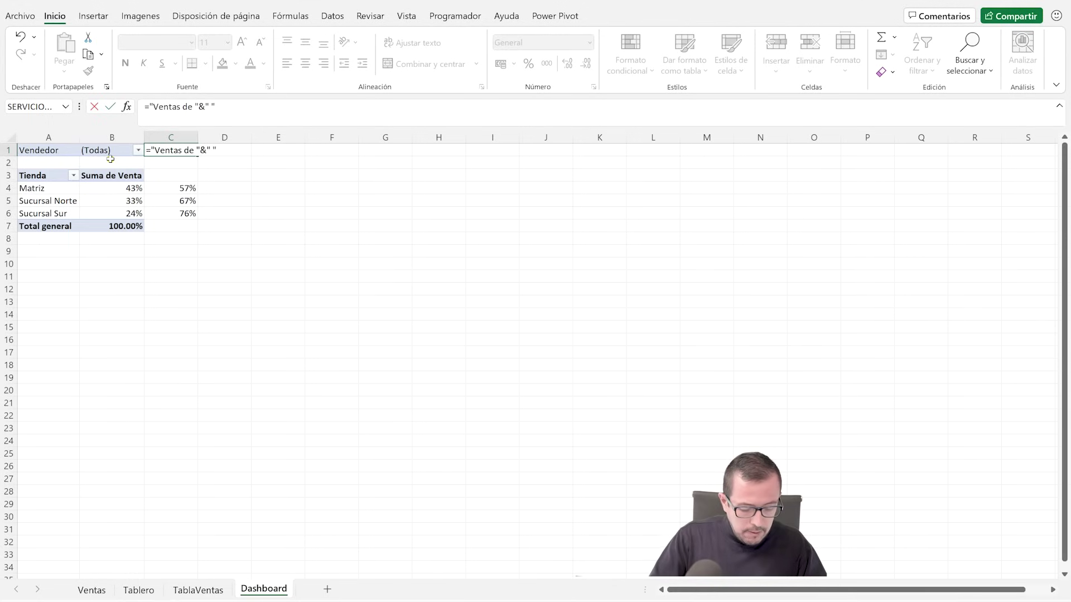
type("&")
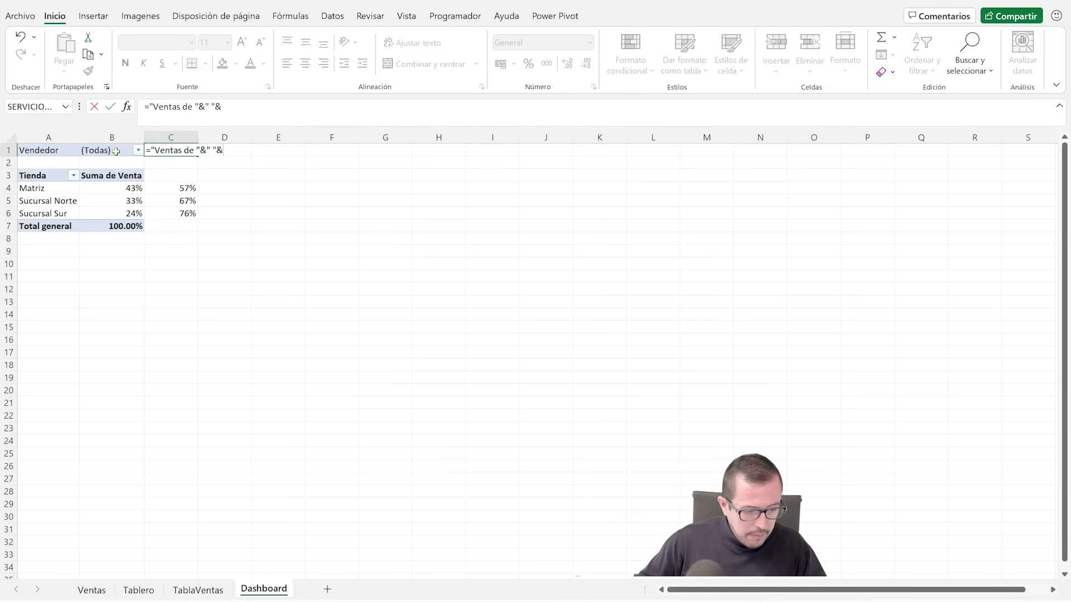
type("b1")
key("ctrl+Return")
key("Return")
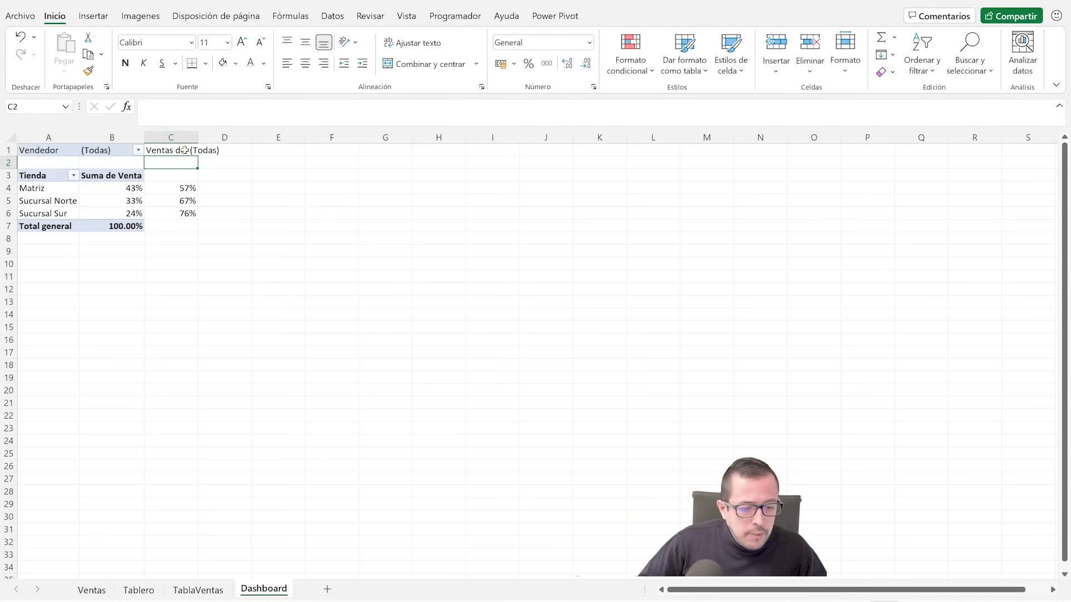
Step: Filter the pivot's Vendedor field to Alejandro so C1 reads 'Ventas de Alejandro'
left_click(139, 150)
left_click(18, 195)
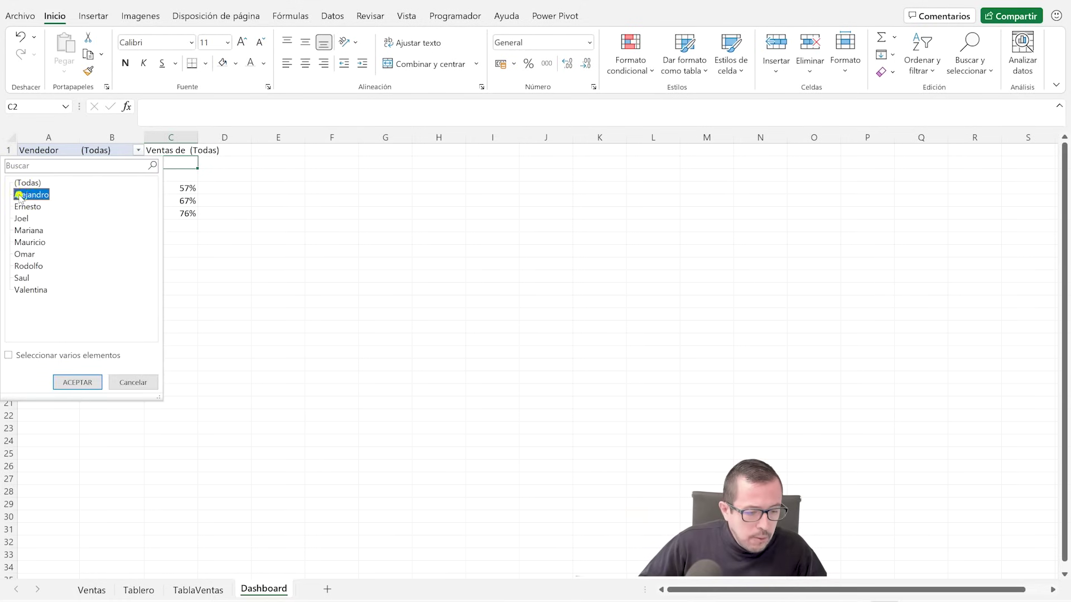
left_click(76, 382)
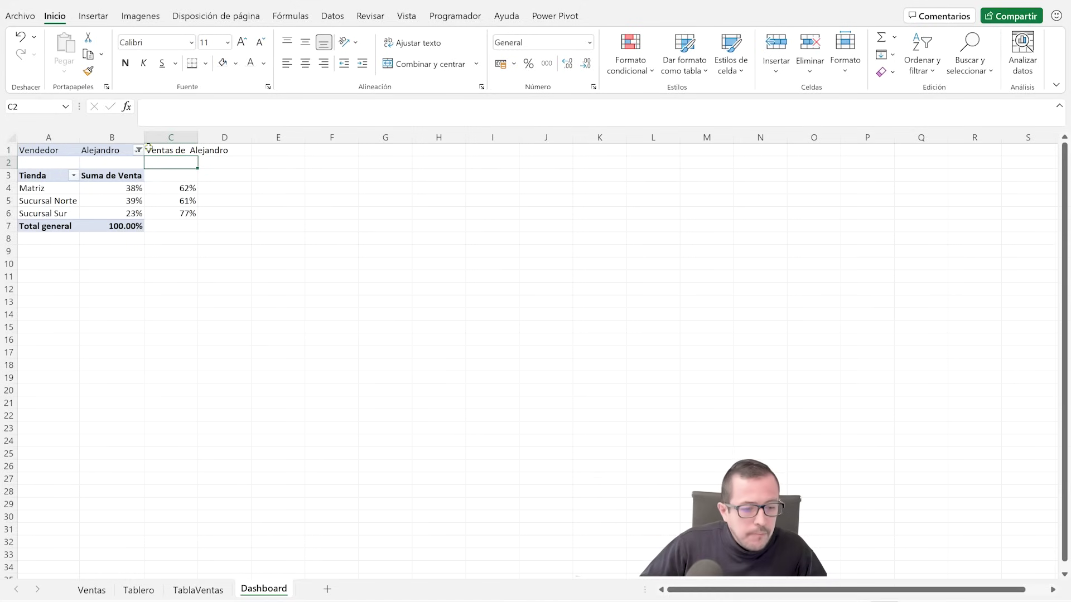
left_click(168, 151)
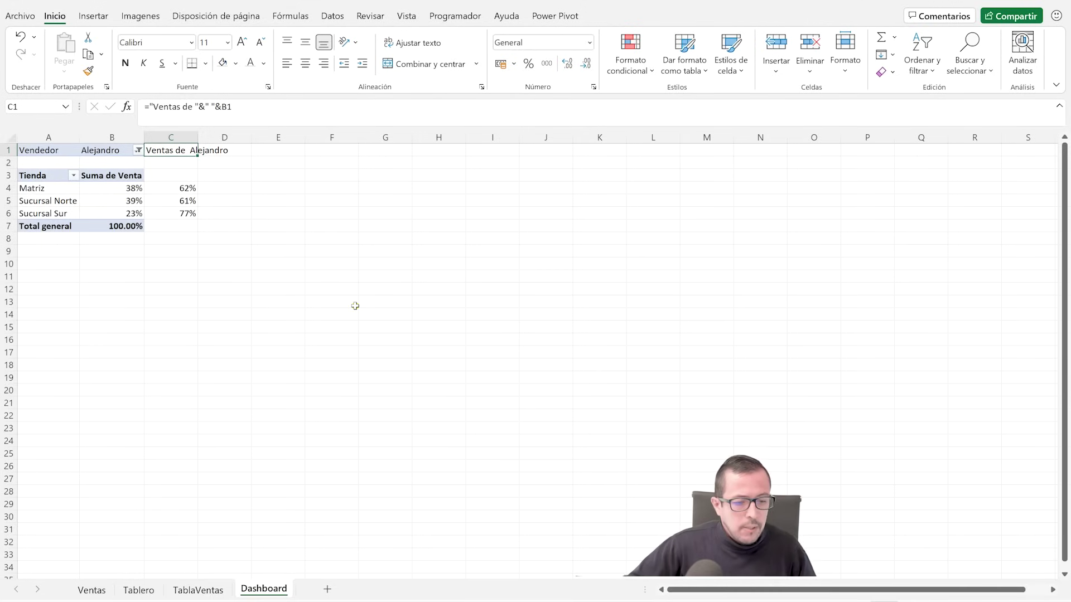
left_click(309, 202)
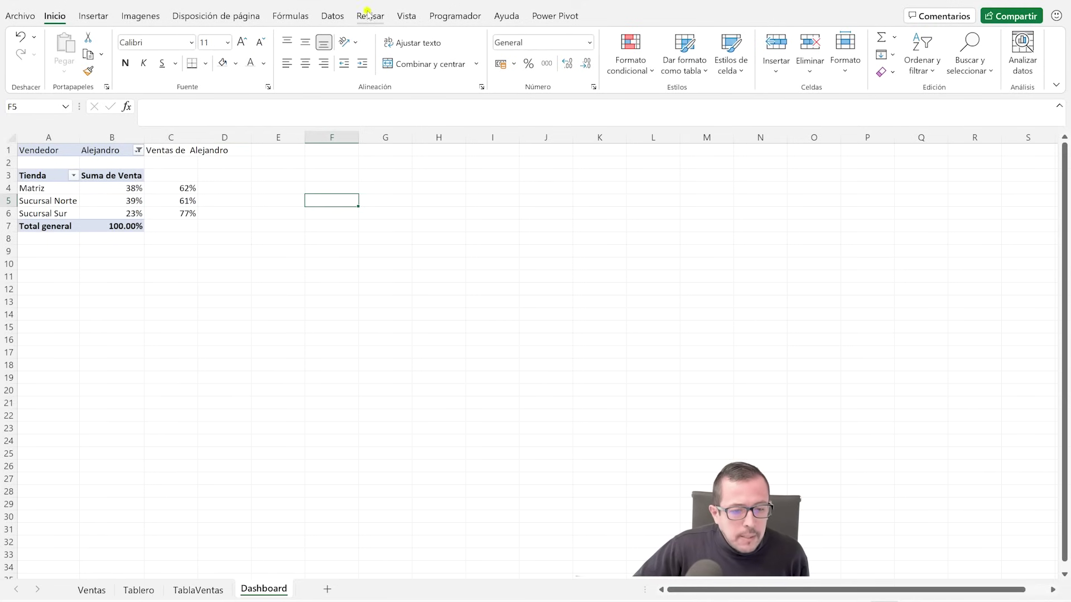
left_click(406, 15)
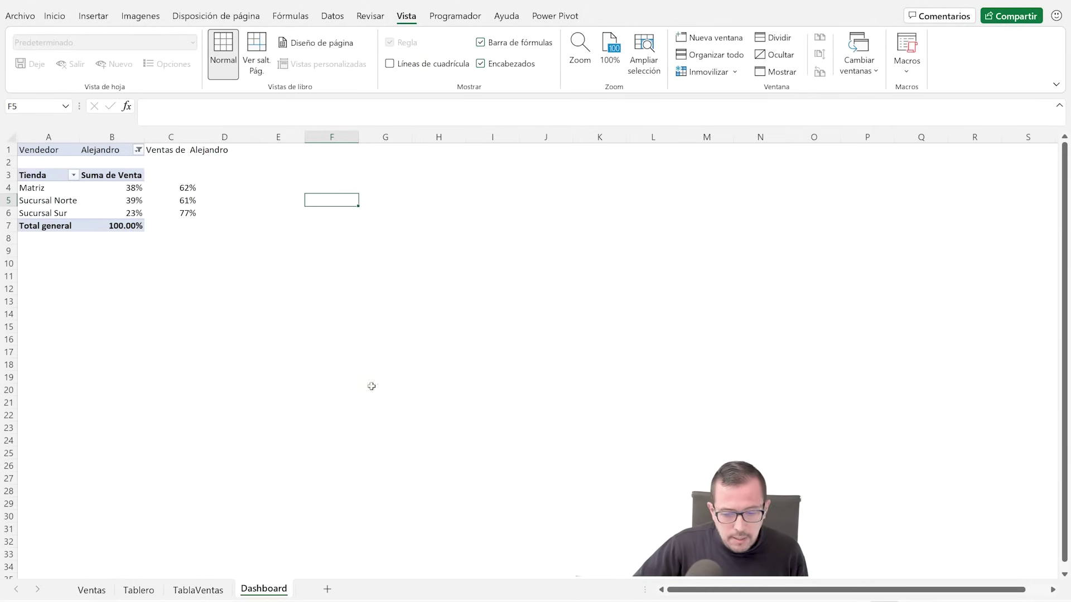
Step: Insert an Anillos doughnut chart and position it beside the store percentages table near E5
left_click(414, 286)
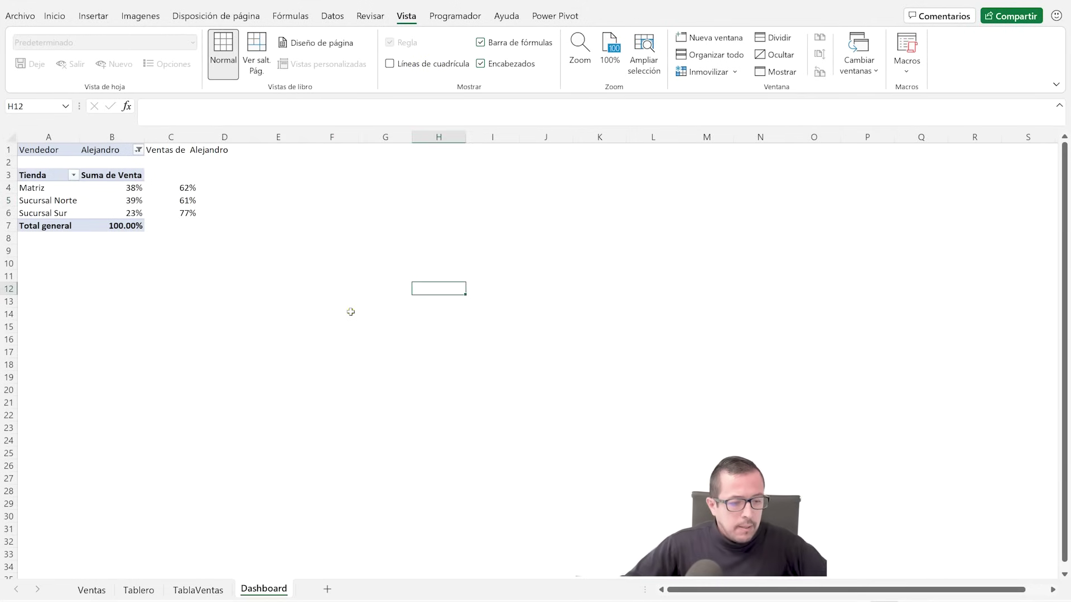
left_click(274, 198)
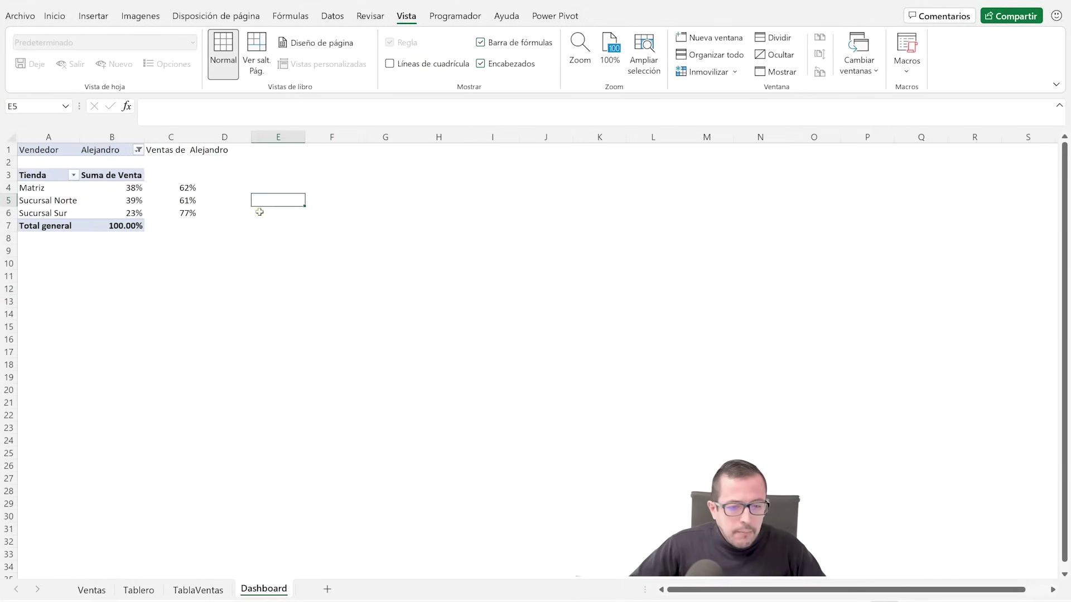
left_click(92, 16)
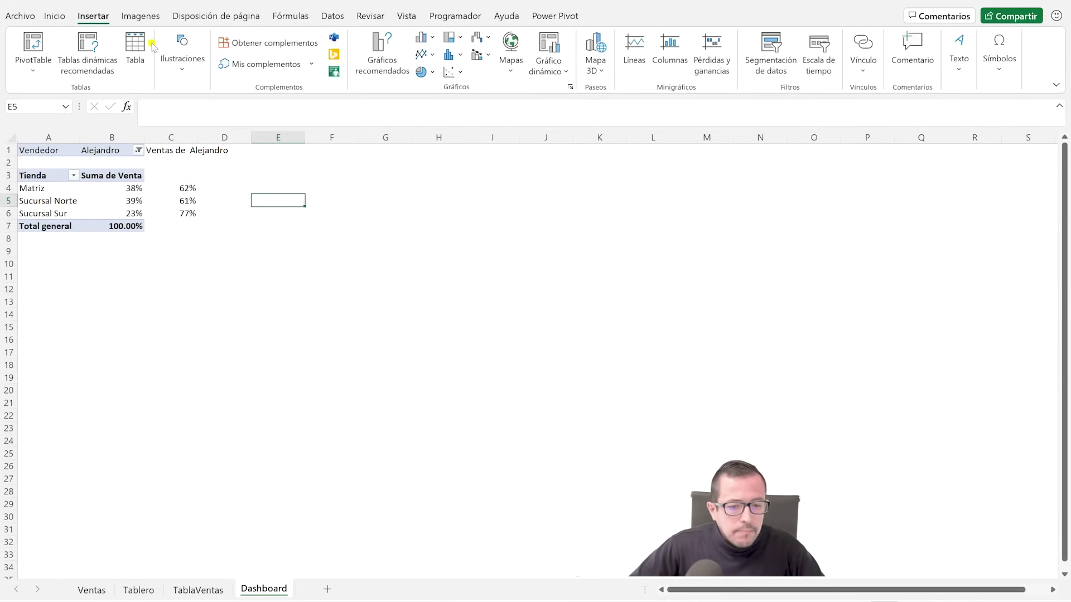
left_click(433, 72)
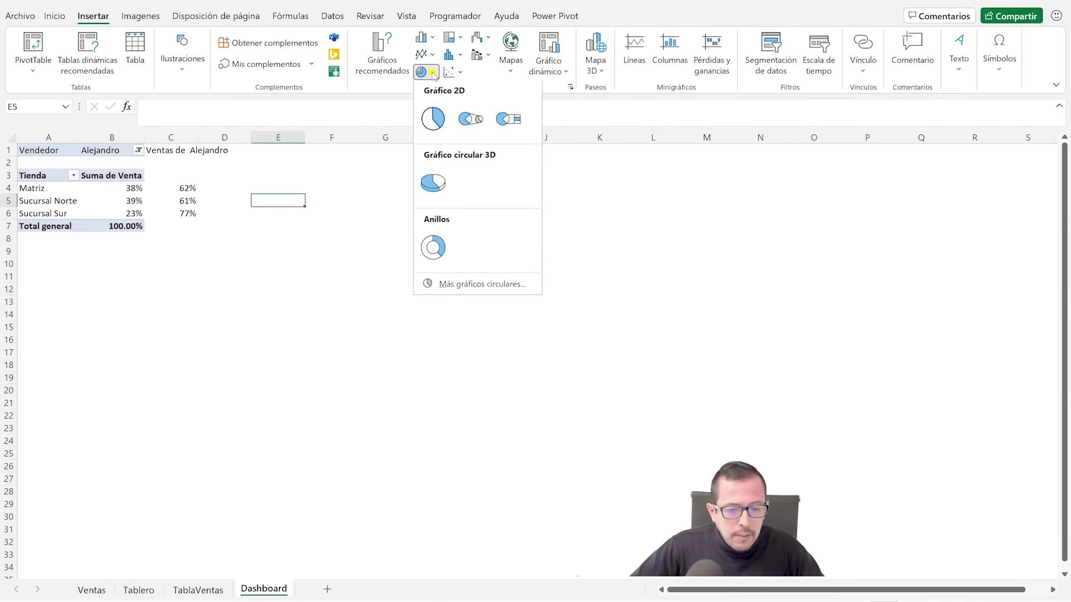
left_click(435, 249)
mouse_move(438, 278)
left_mouse_down()
mouse_move(305, 249)
mouse_move(297, 232)
left_mouse_up()
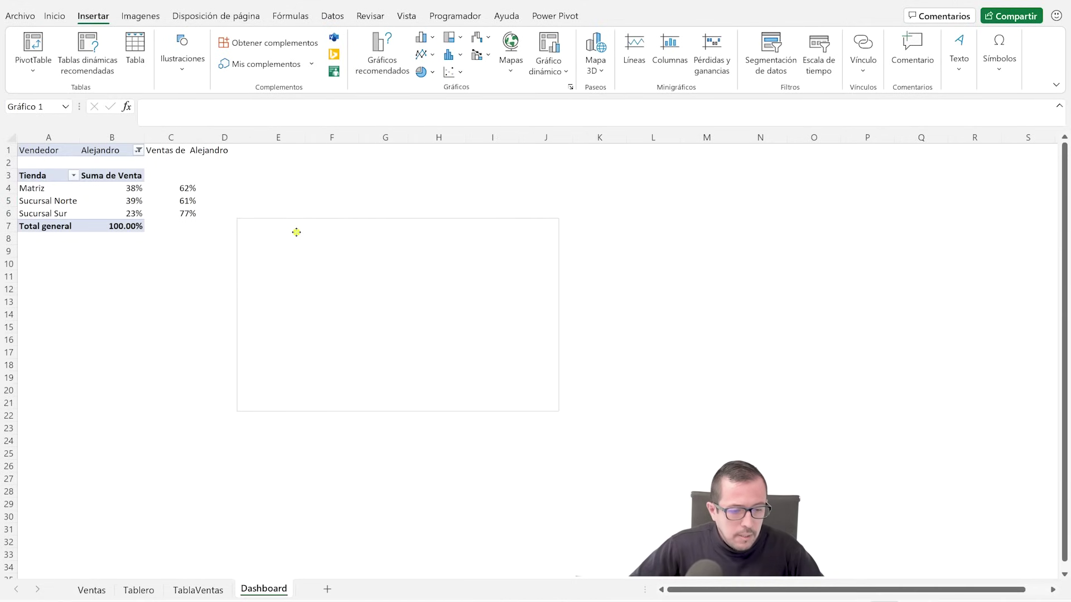
left_click_drag(297, 232, 311, 218)
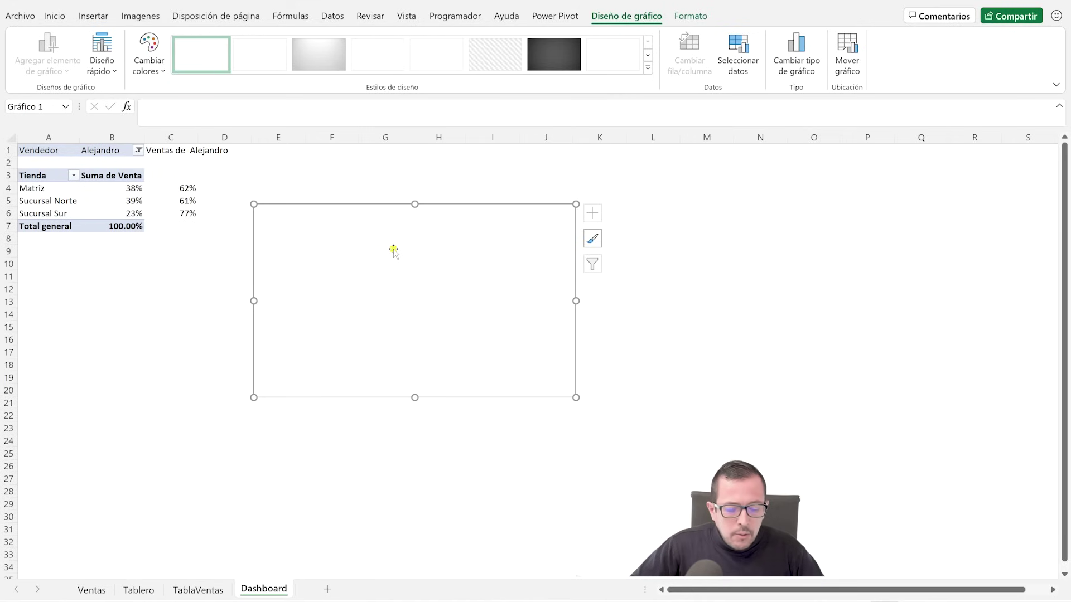
Step: Set the chart's Formato size to 8 cm height and 8 cm width
left_click(691, 16)
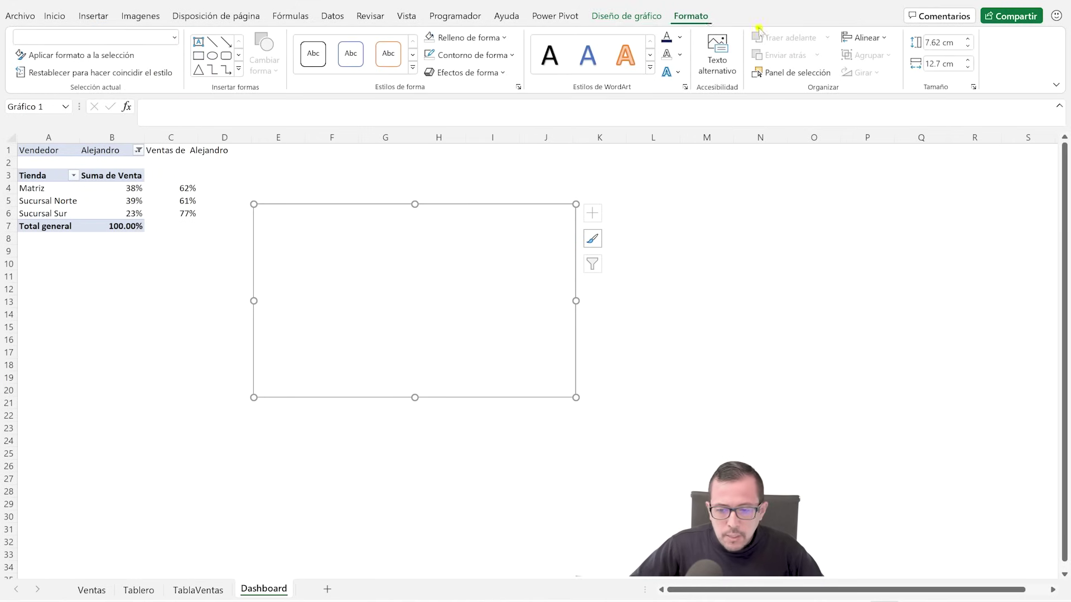
left_click(954, 42)
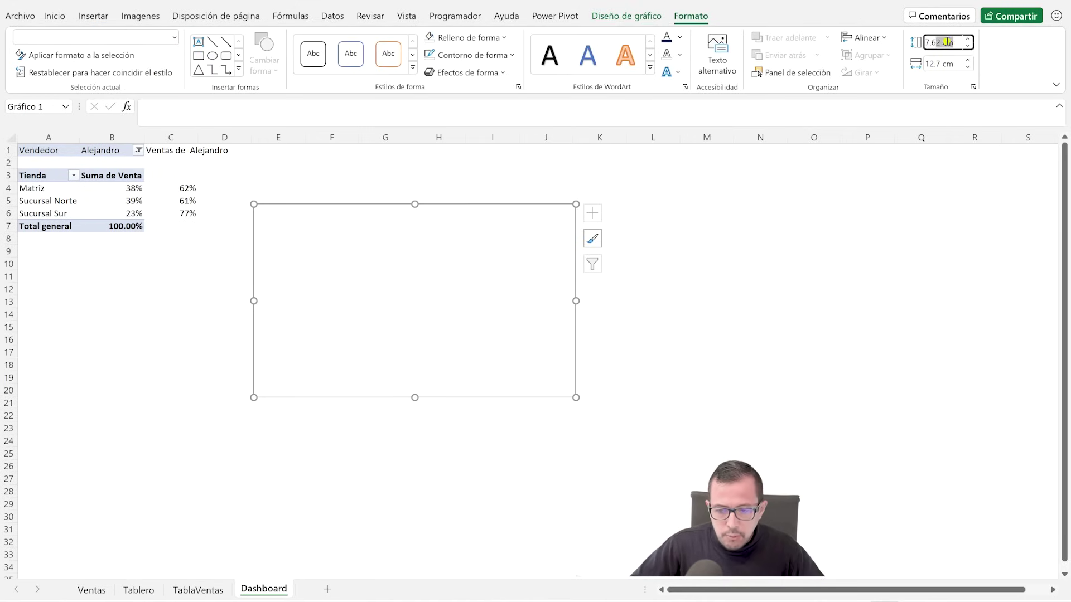
type("8")
key("Tab")
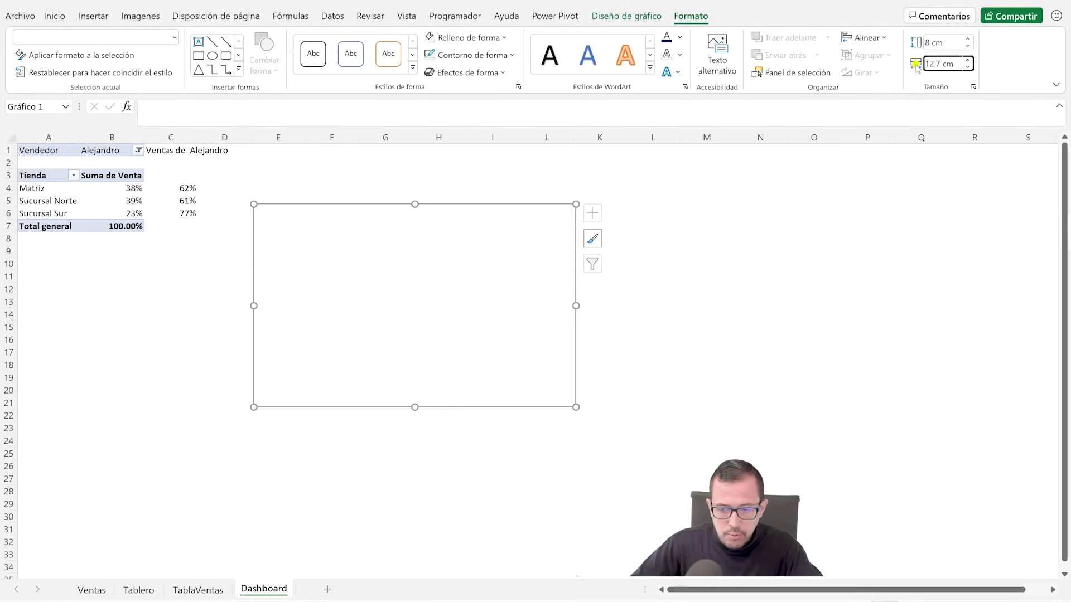
type("8")
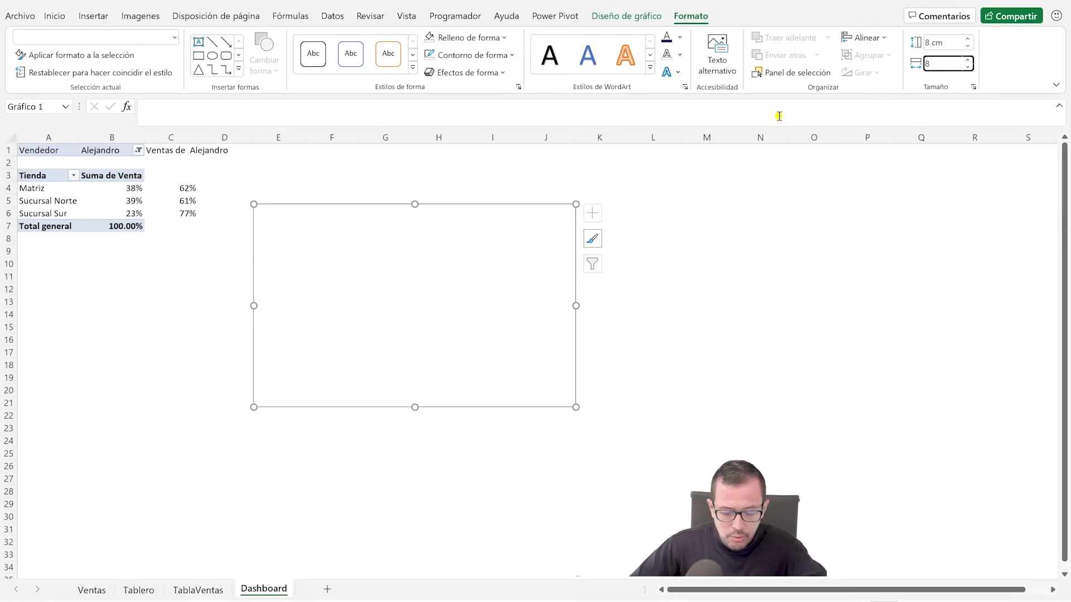
key("Return")
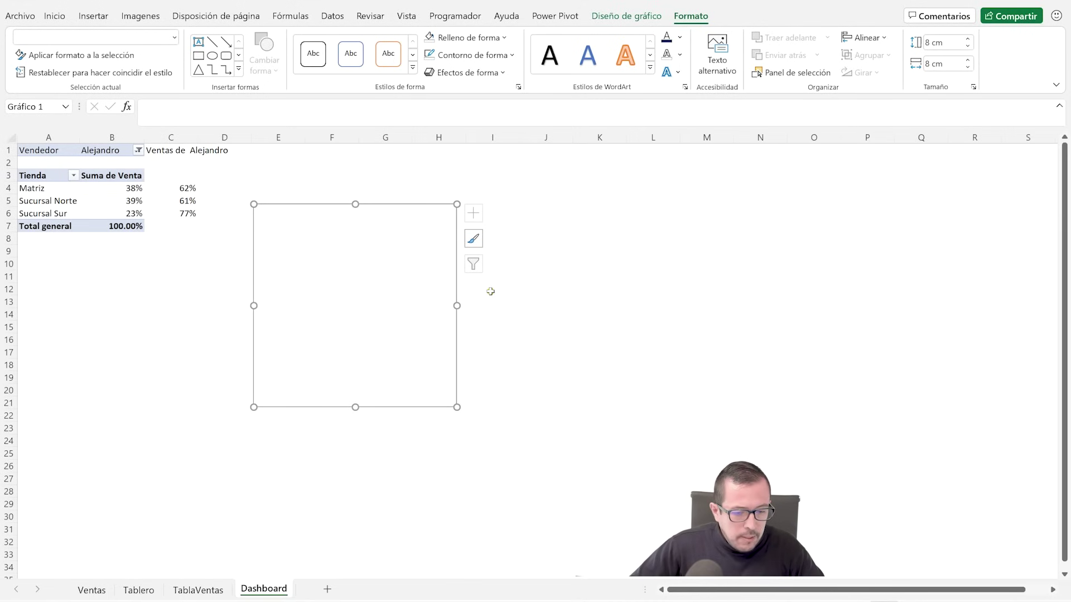
Step: Cancel out of Seleccionar datos unchanged and view the finished Tablero donuts showing 42%, 32% and 26%
right_click(379, 248)
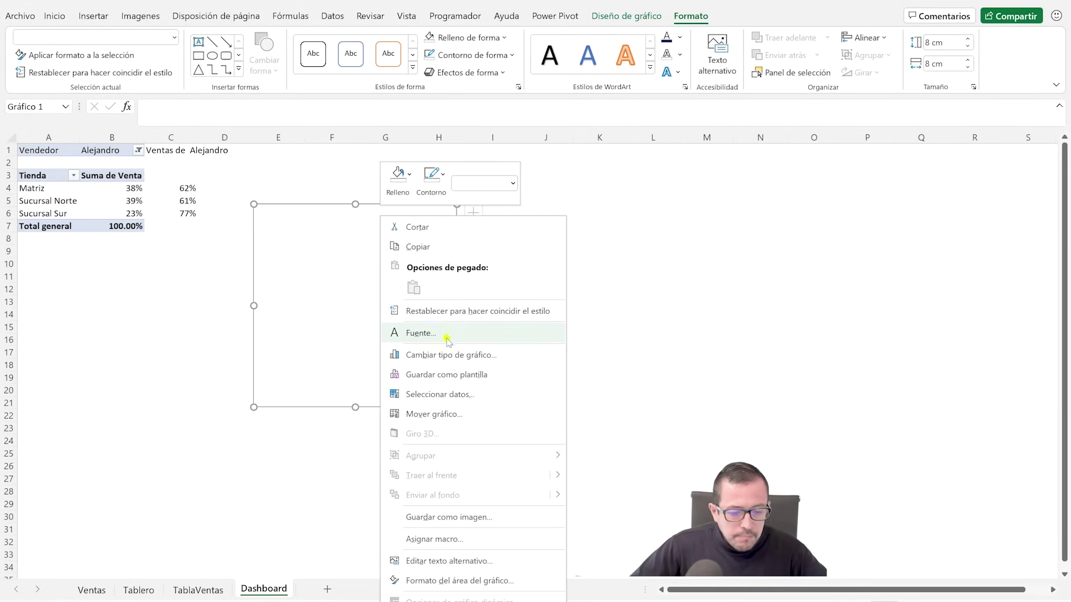
left_click(462, 395)
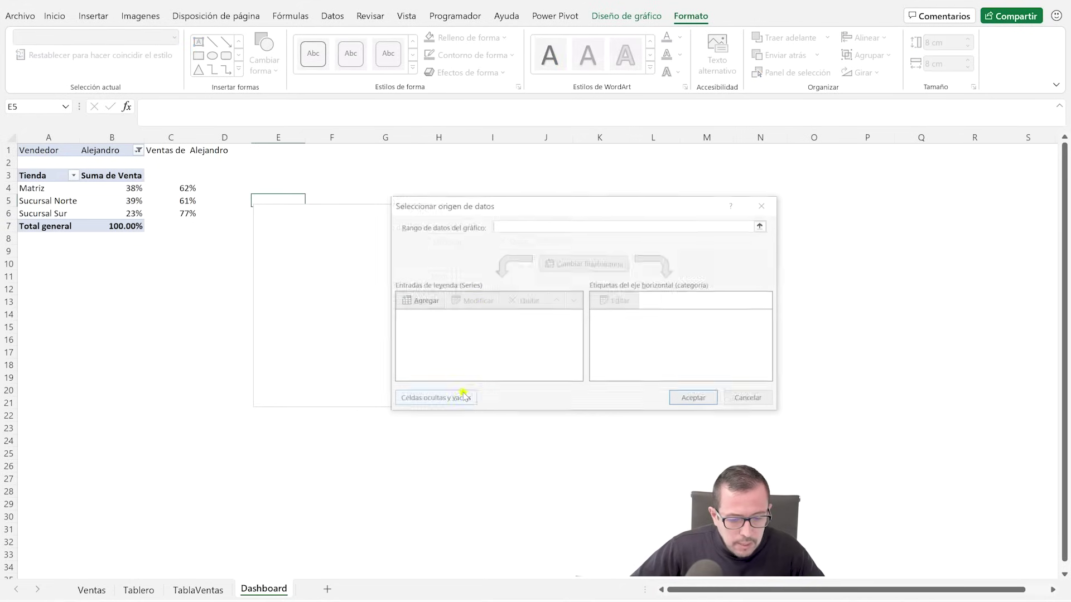
left_click_drag(501, 207, 629, 216)
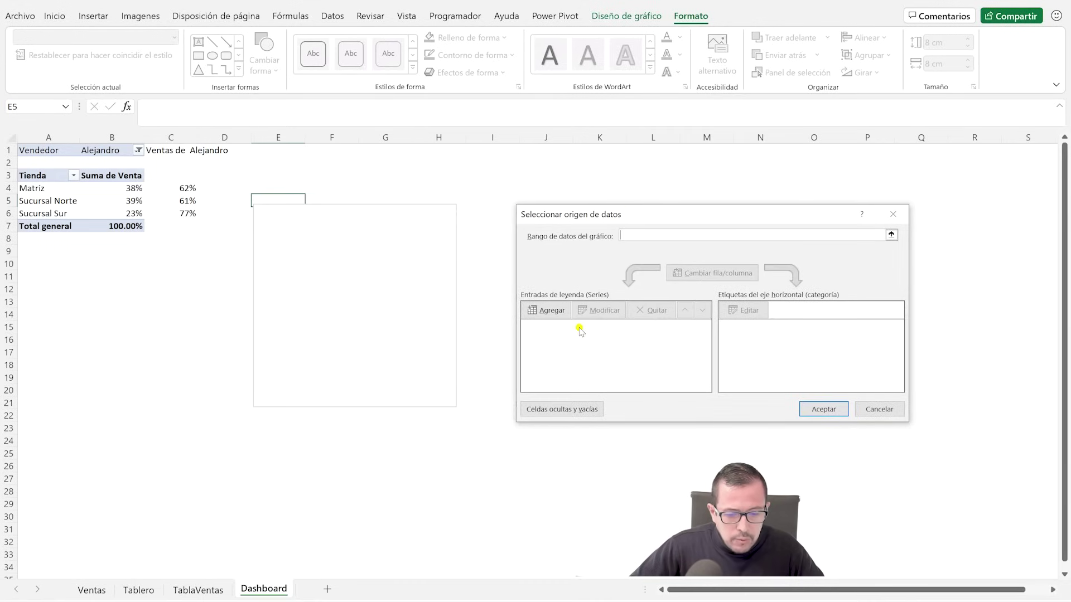
left_click(552, 311)
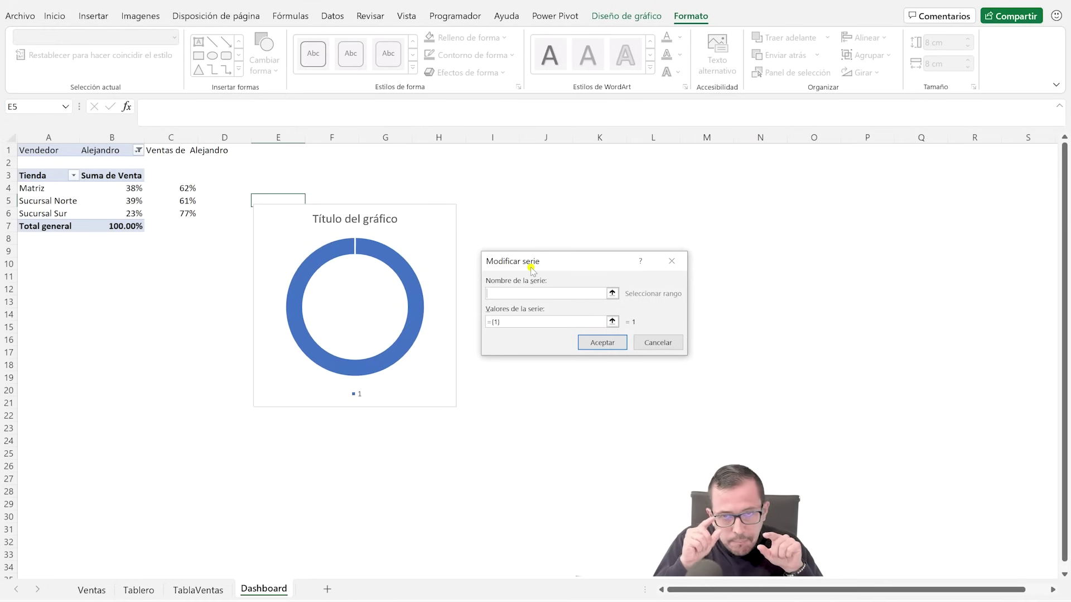
left_click(91, 590)
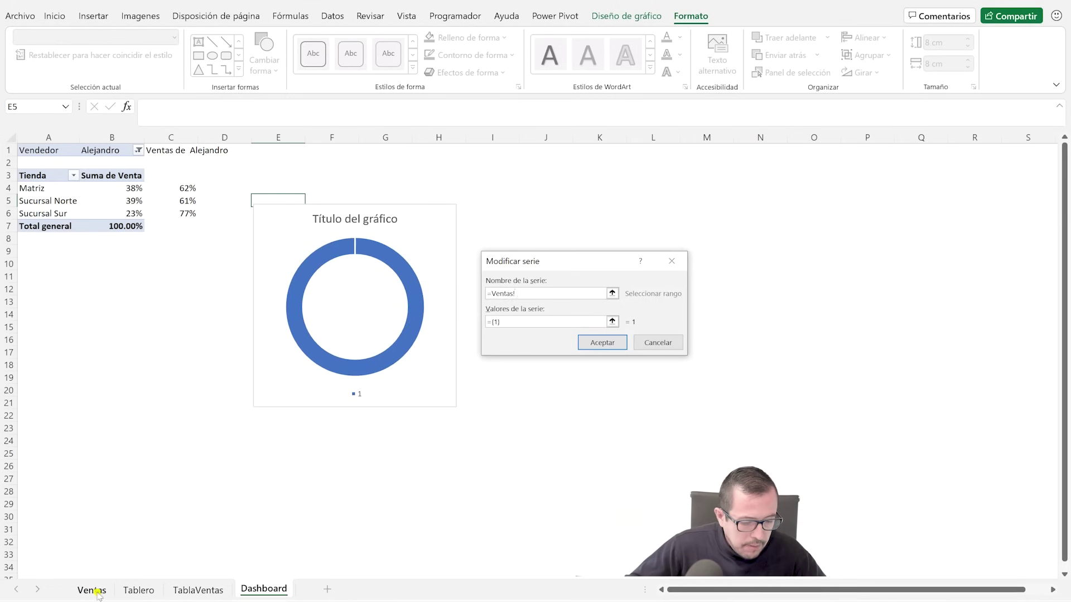
key("Escape")
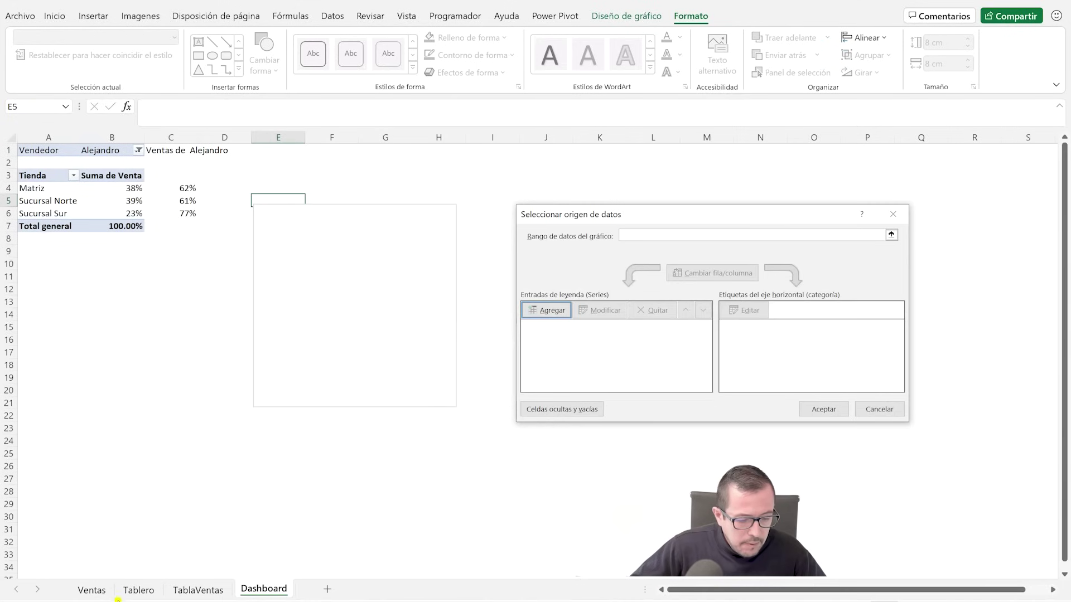
key("Escape")
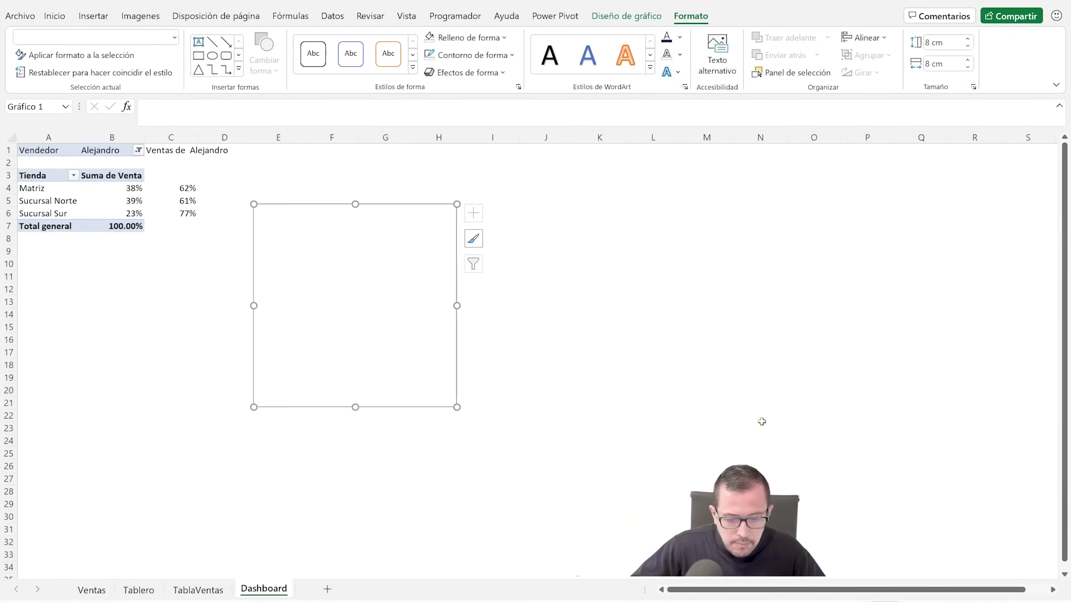
left_click(139, 590)
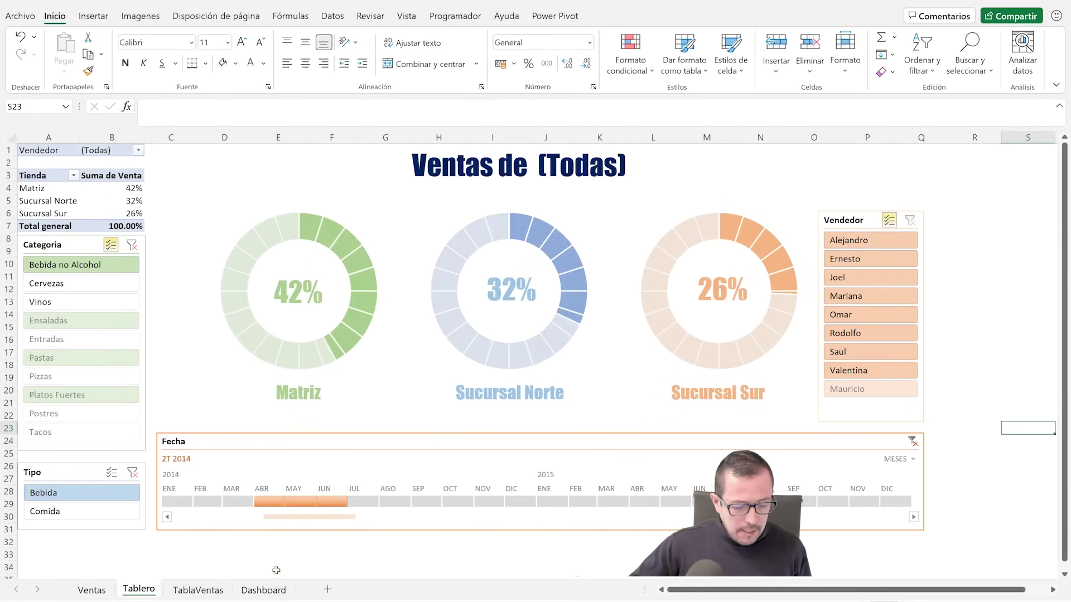
Step: Back on Dashboard, add a chart series of twenty 1s so the ring shows 20 equal segments
left_click(264, 590)
right_click(349, 226)
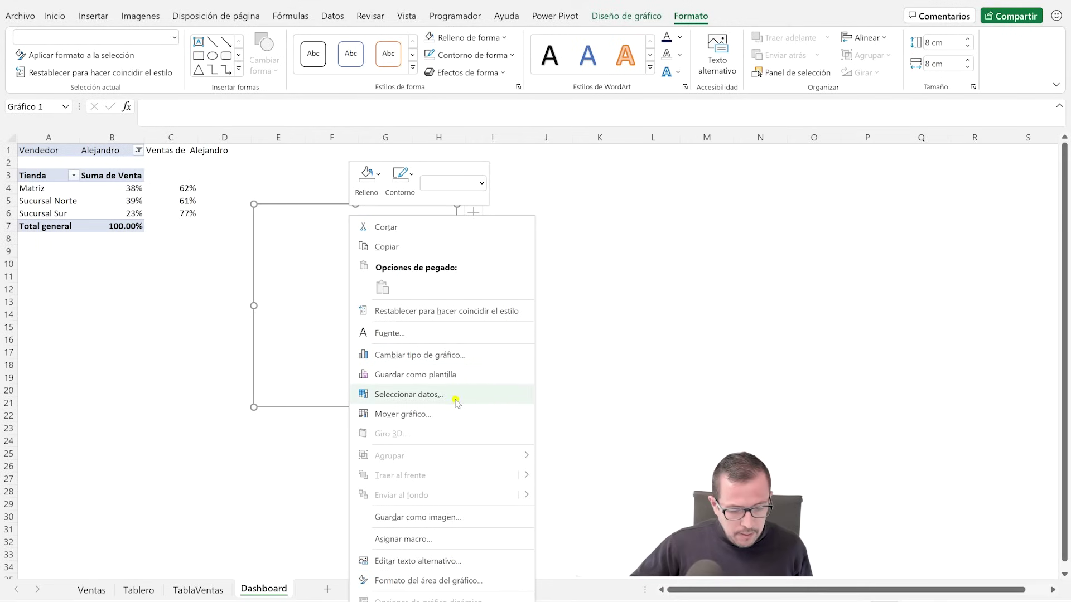
left_click(456, 396)
left_click(553, 311)
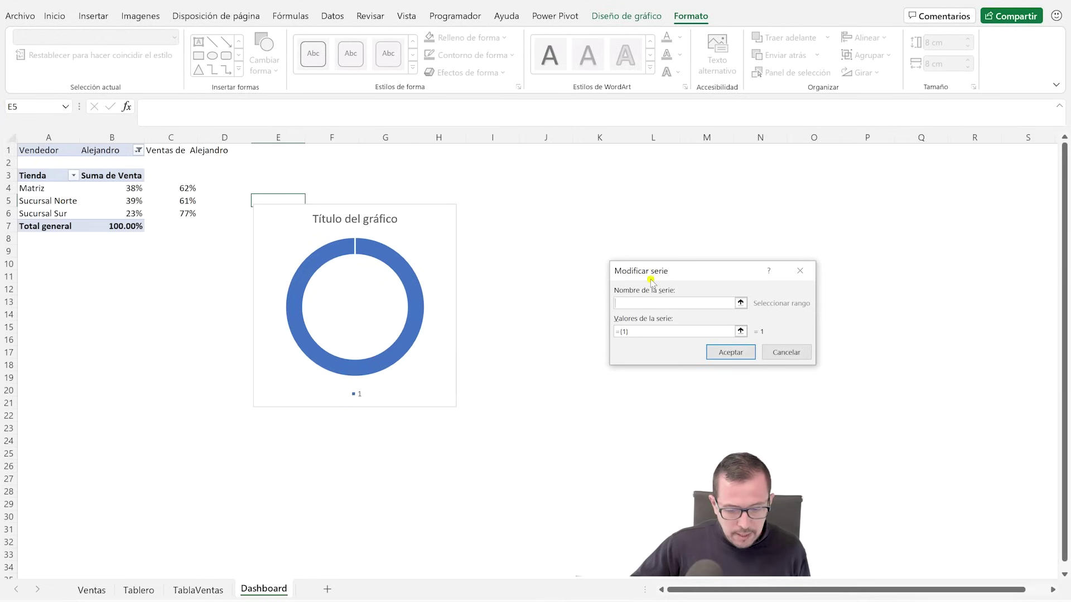
left_click_drag(651, 280, 522, 247)
left_click(522, 299)
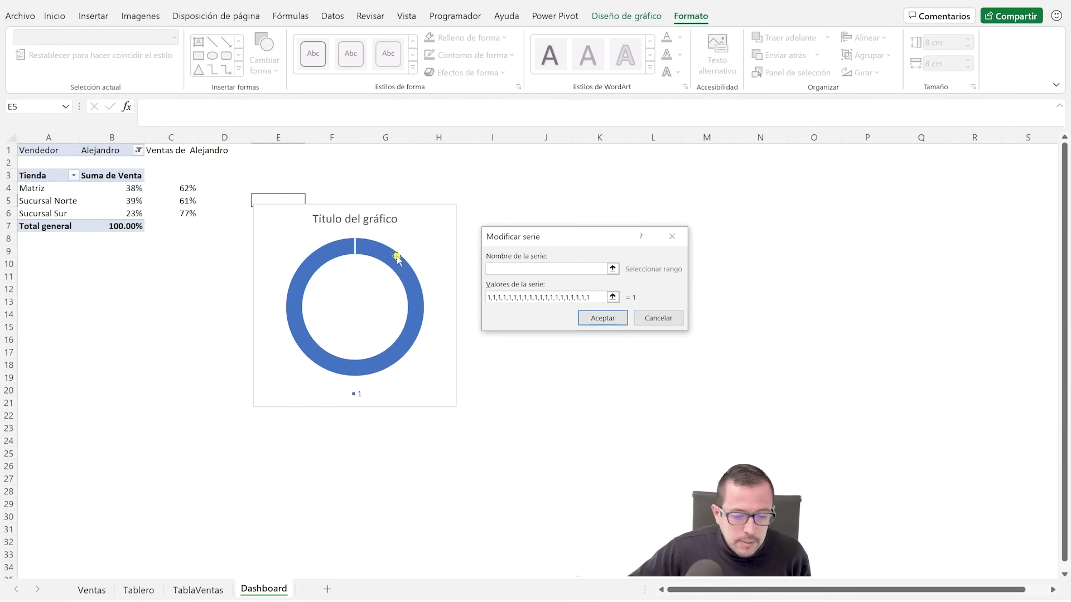
left_click(603, 325)
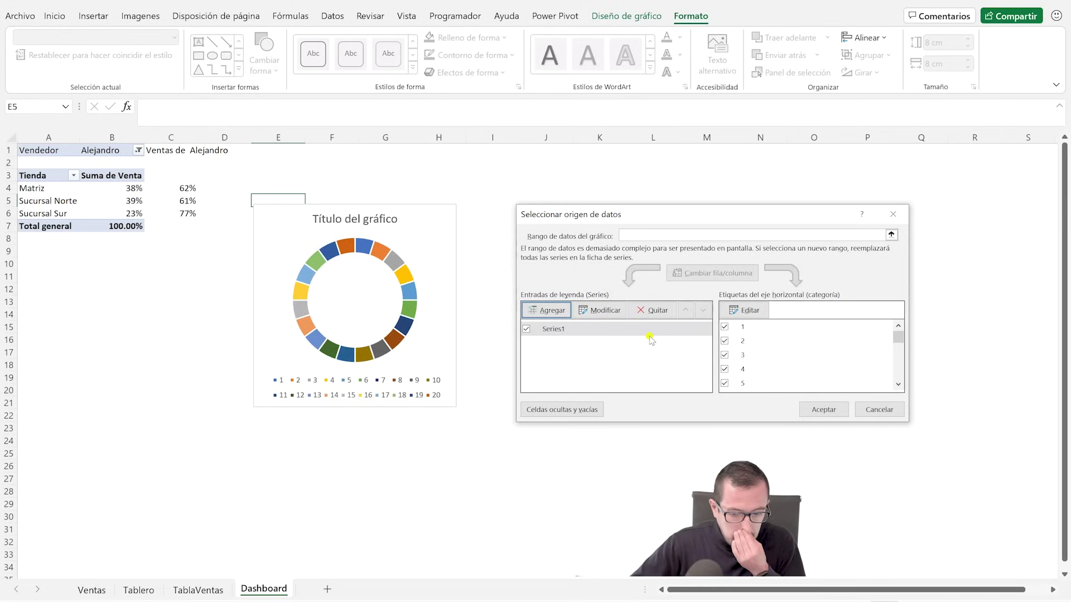
left_click(824, 410)
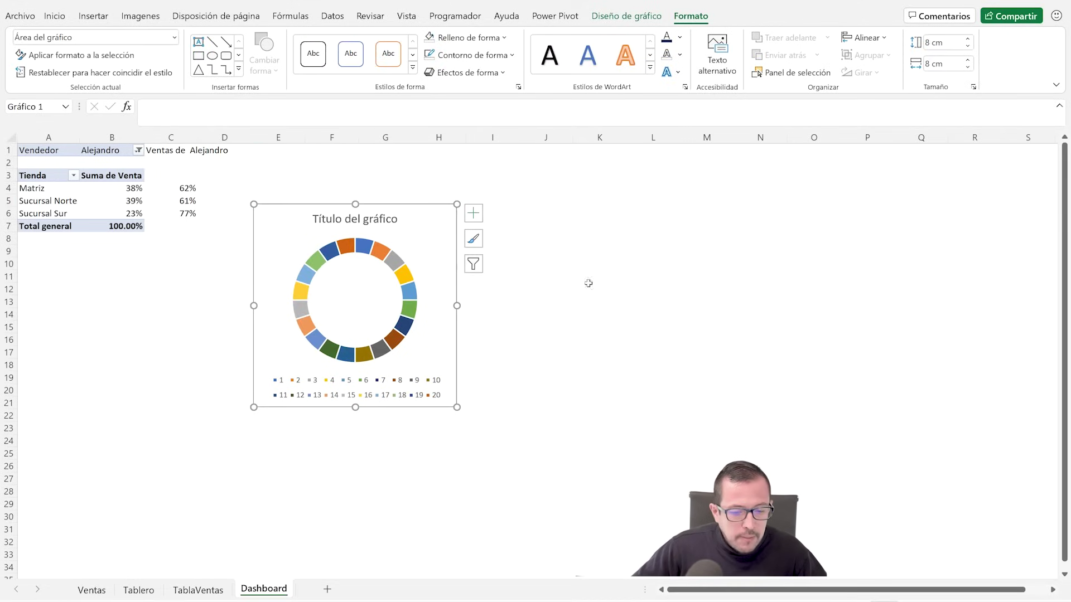
Step: Delete the doughnut chart's title and legend
left_click(366, 217)
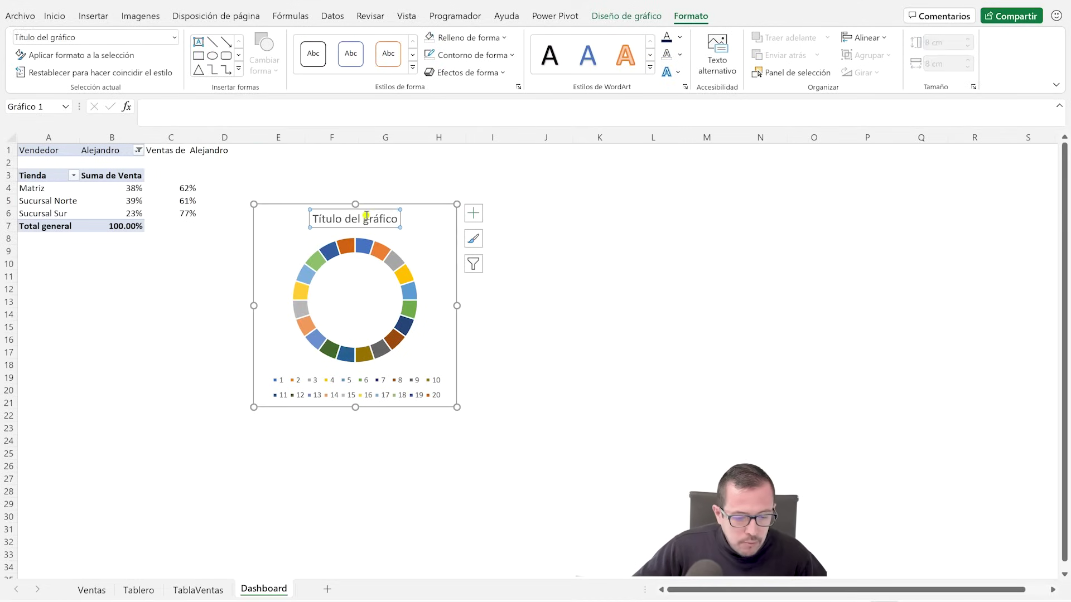
key("Delete")
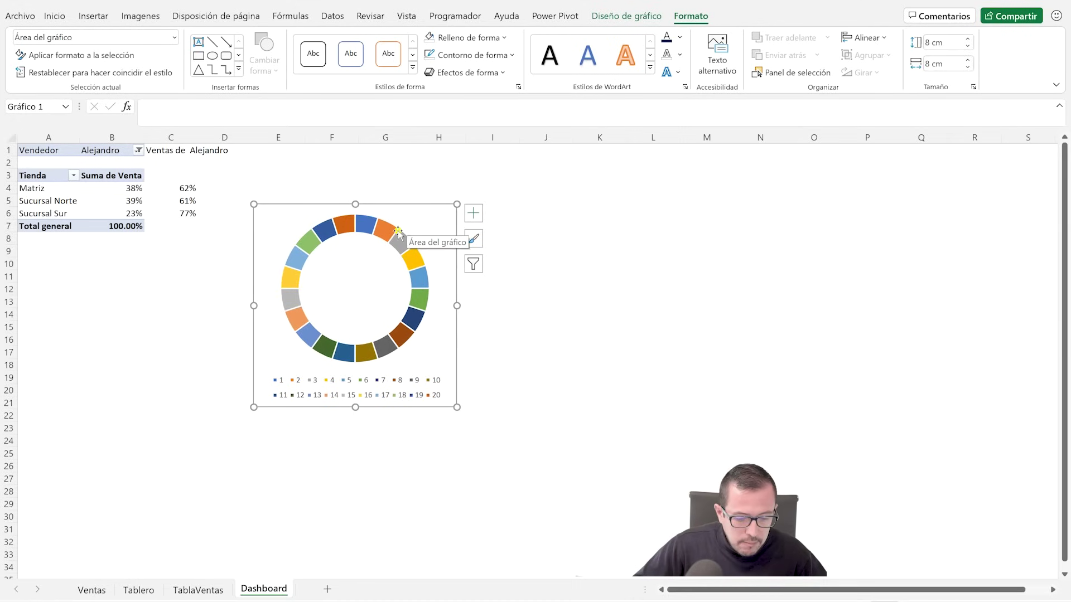
left_click(395, 382)
key("Delete")
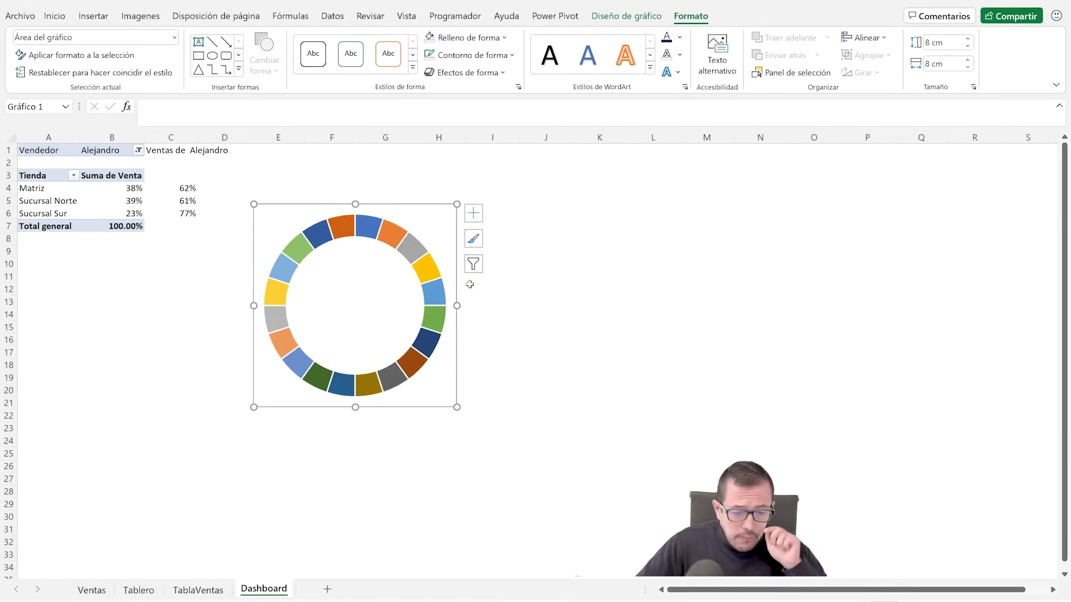
Step: Set the chart's shape fill to Sin relleno and shape outline to Sin contorno
left_click(505, 39)
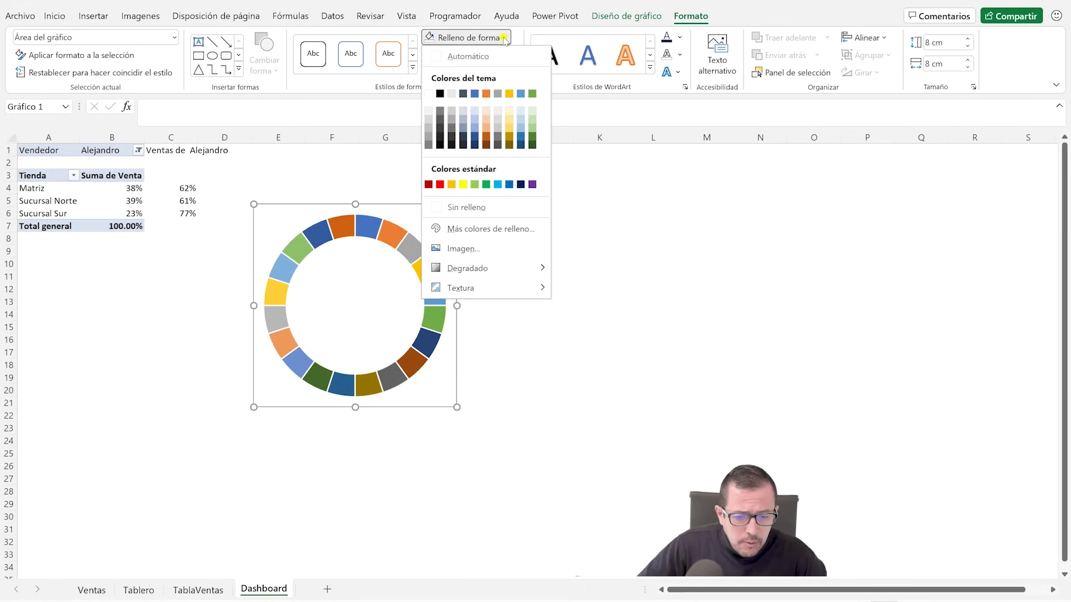
left_click(466, 208)
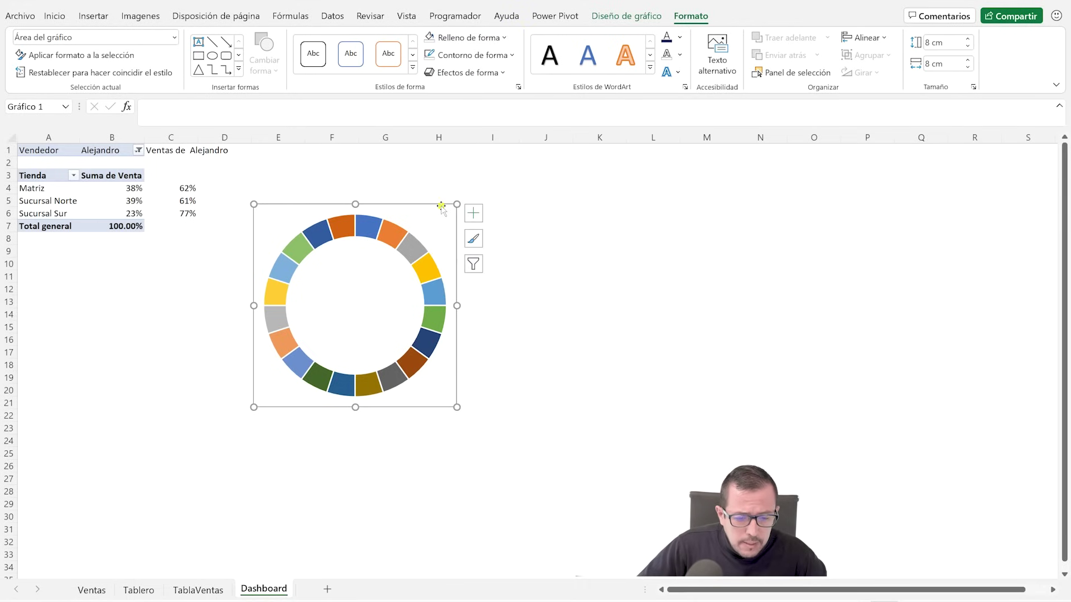
left_click(511, 56)
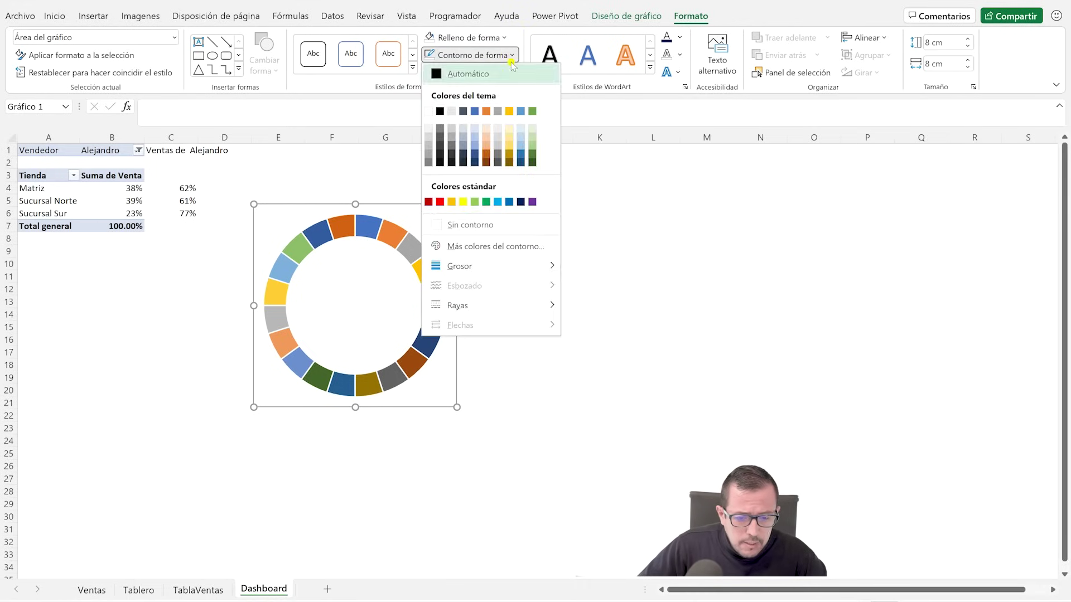
left_click(471, 225)
left_click(526, 208)
left_click(446, 205)
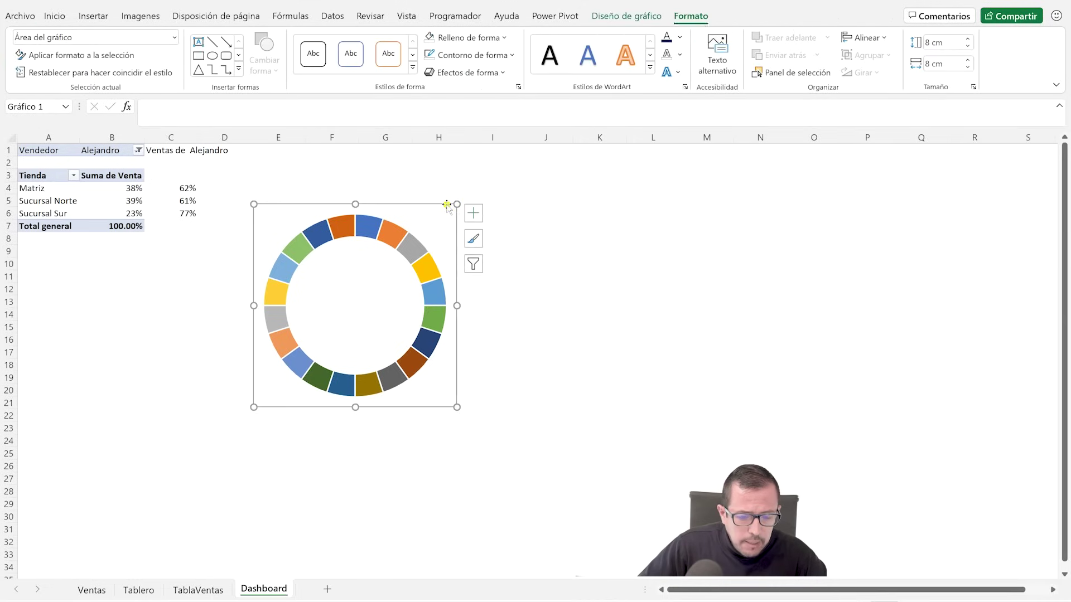
left_click(432, 226)
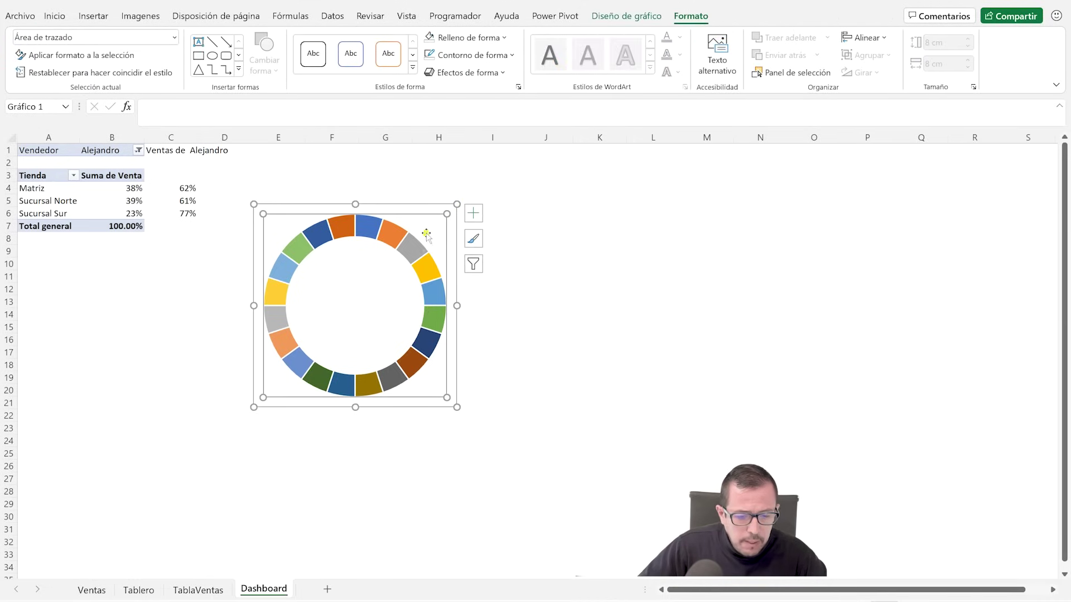
Step: Give the chart's plot area a solid white fill
double_click(430, 222)
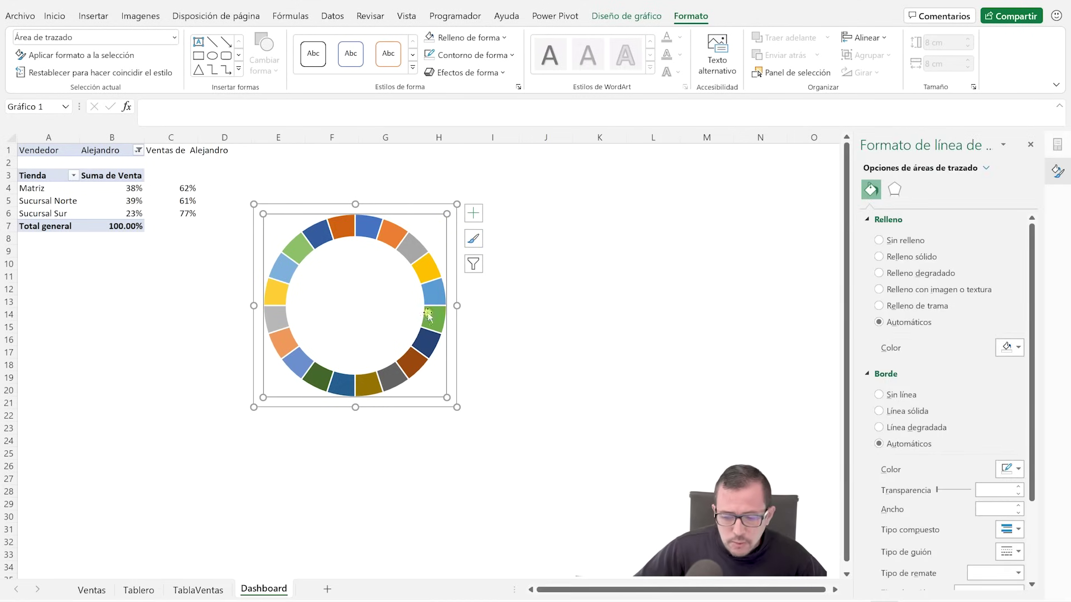
left_click(880, 257)
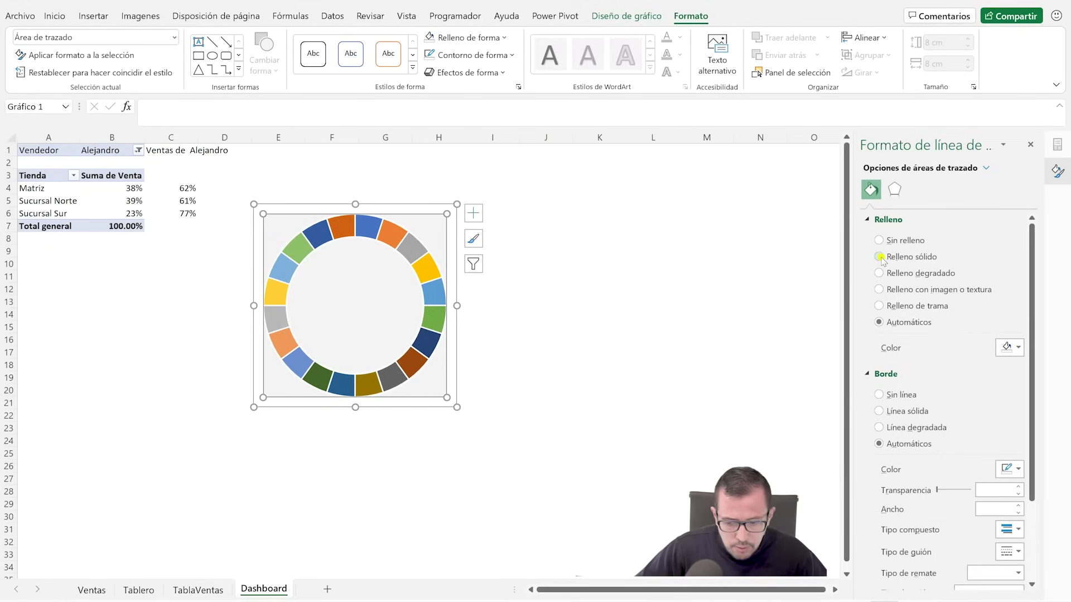
left_click(625, 263)
left_click(388, 237)
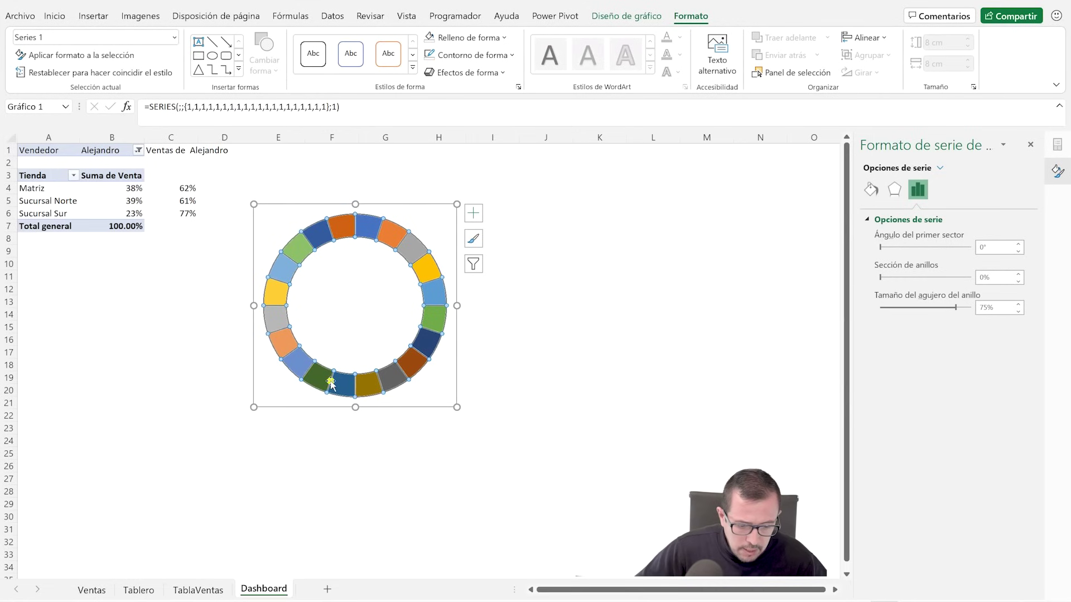
Step: Fill all 20 donut segments with a solid light green colour
left_click(871, 189)
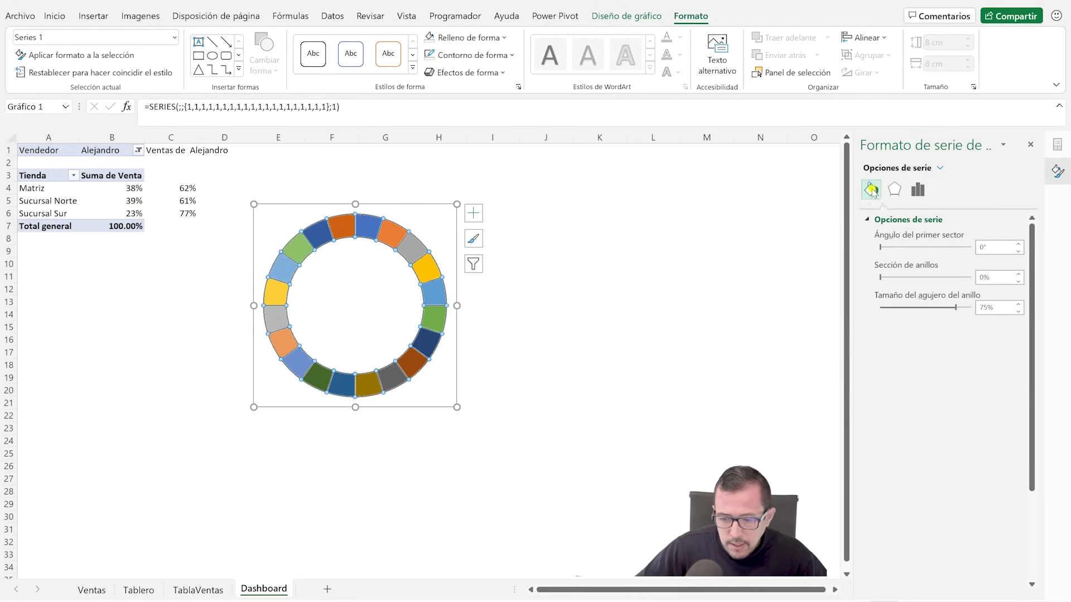
left_click(879, 257)
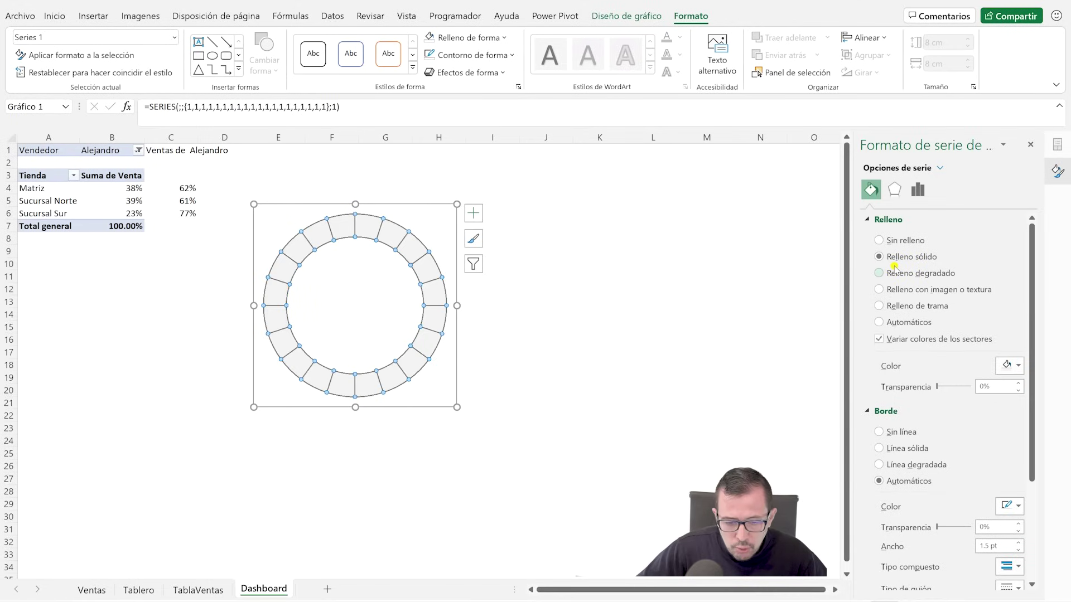
left_click(1019, 367)
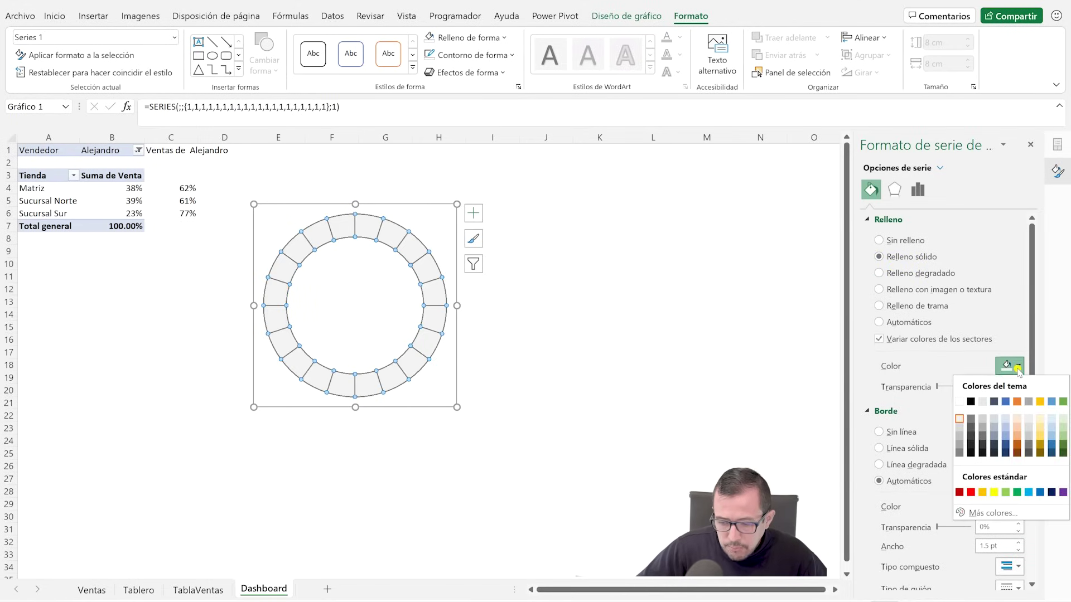
left_click(1063, 436)
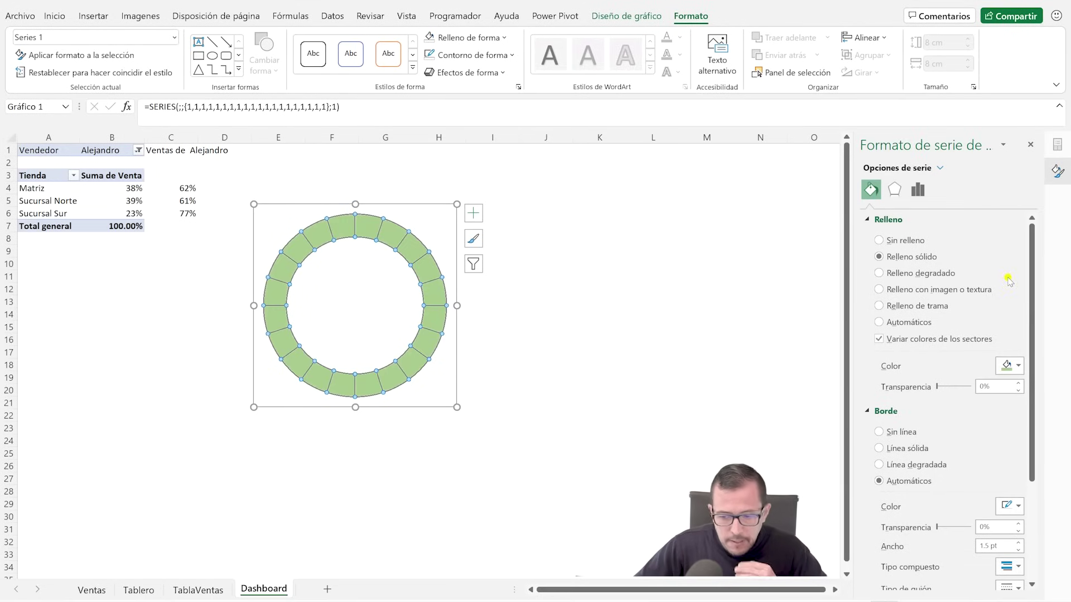
Step: Set the Doughnut Hole Size to 65% to thicken the ring
left_click(918, 190)
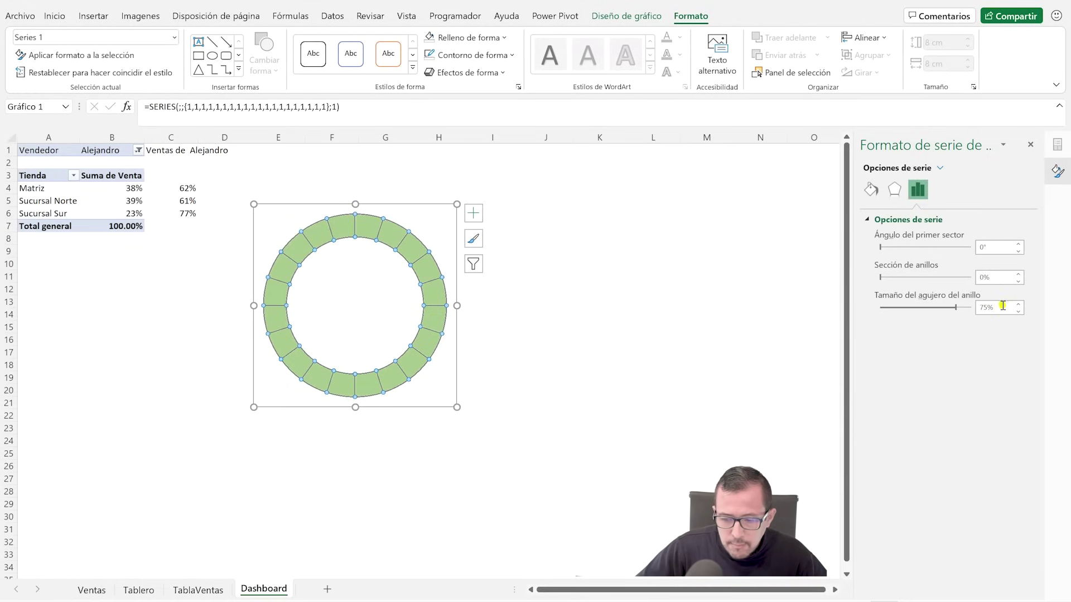
left_click_drag(956, 308, 948, 308)
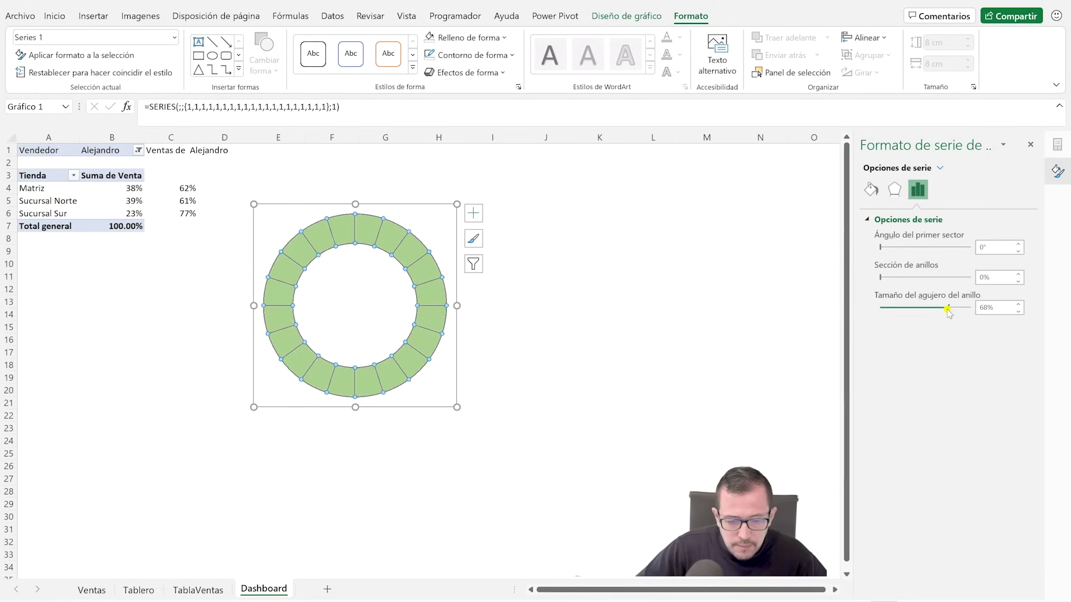
double_click(995, 306)
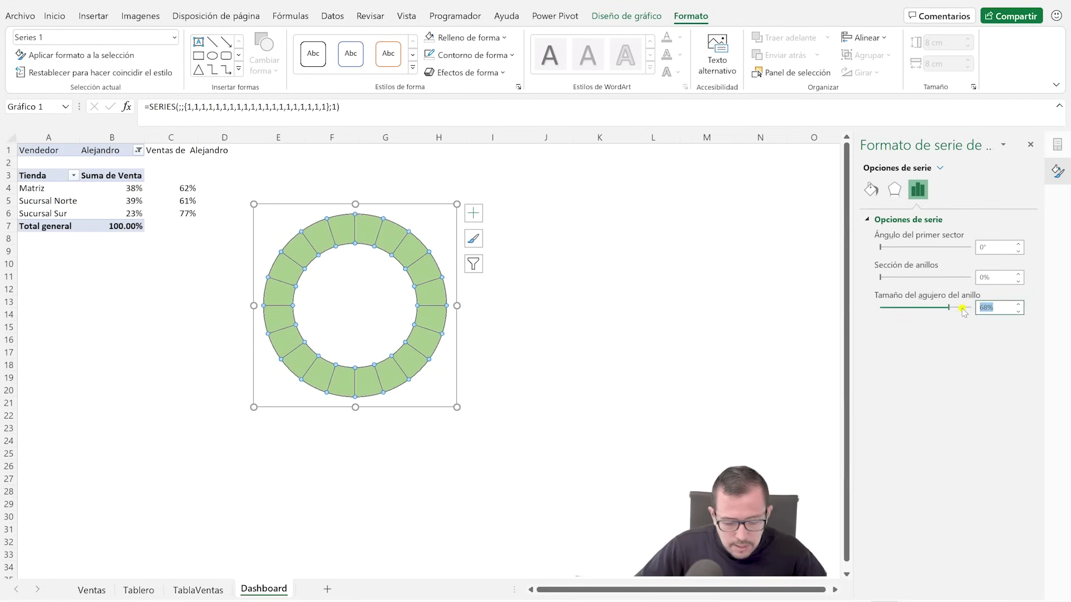
type("65")
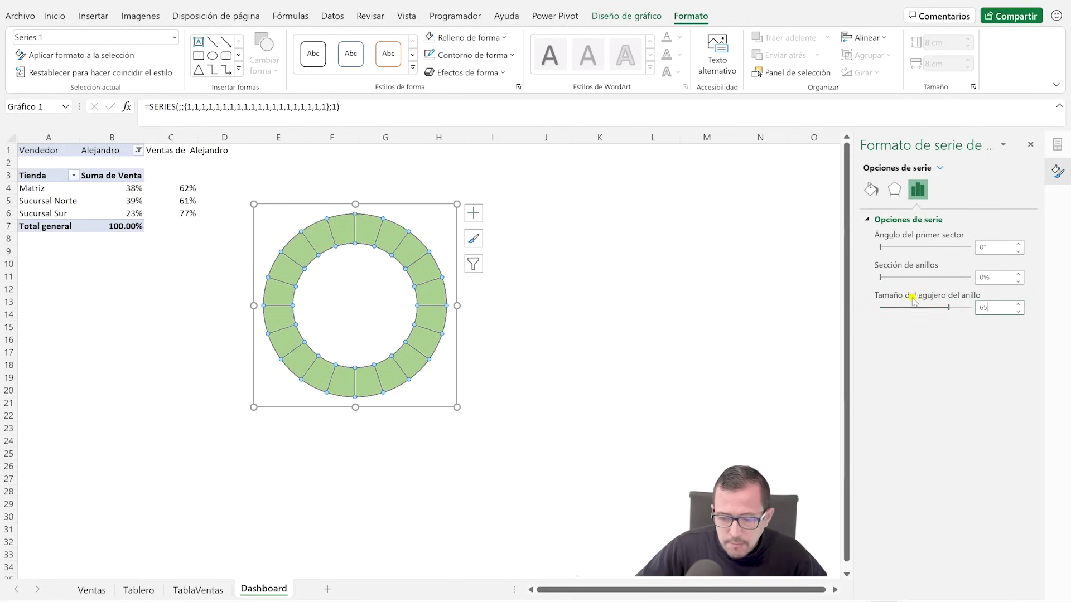
key("Return")
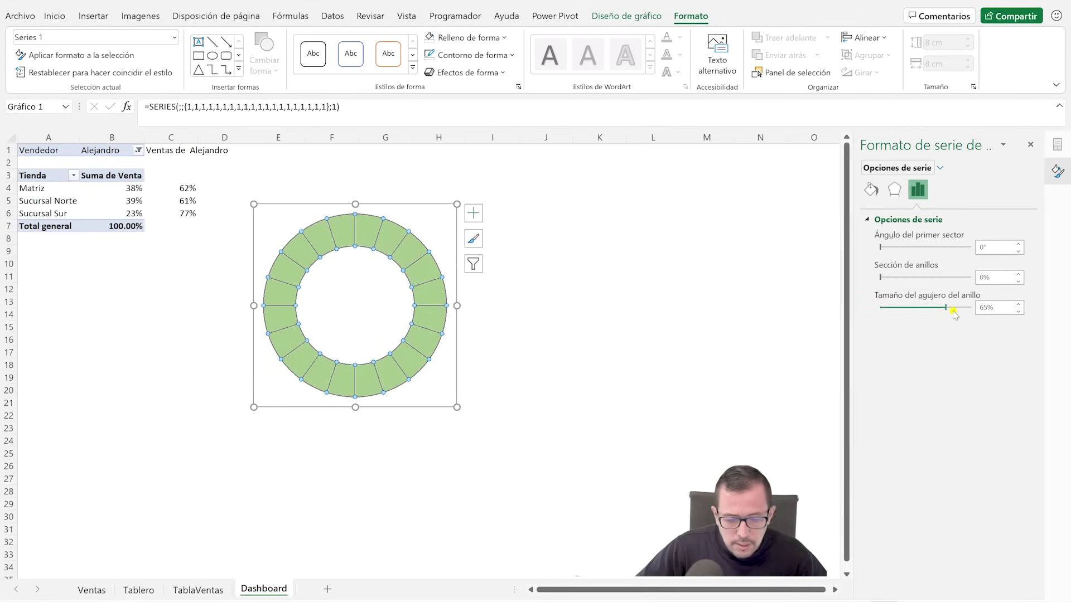
left_click(871, 190)
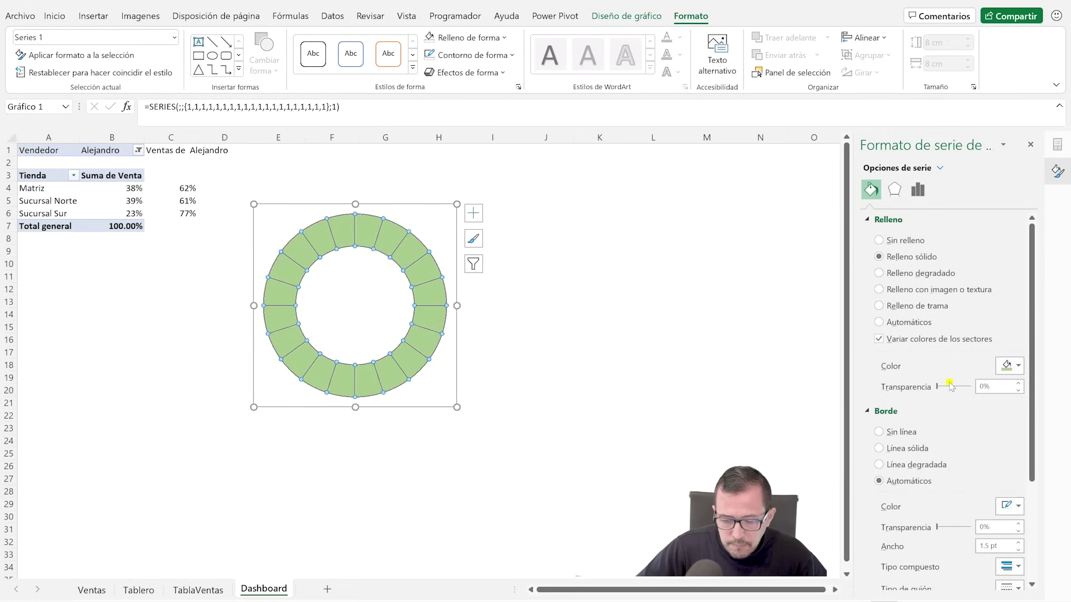
left_click(658, 340)
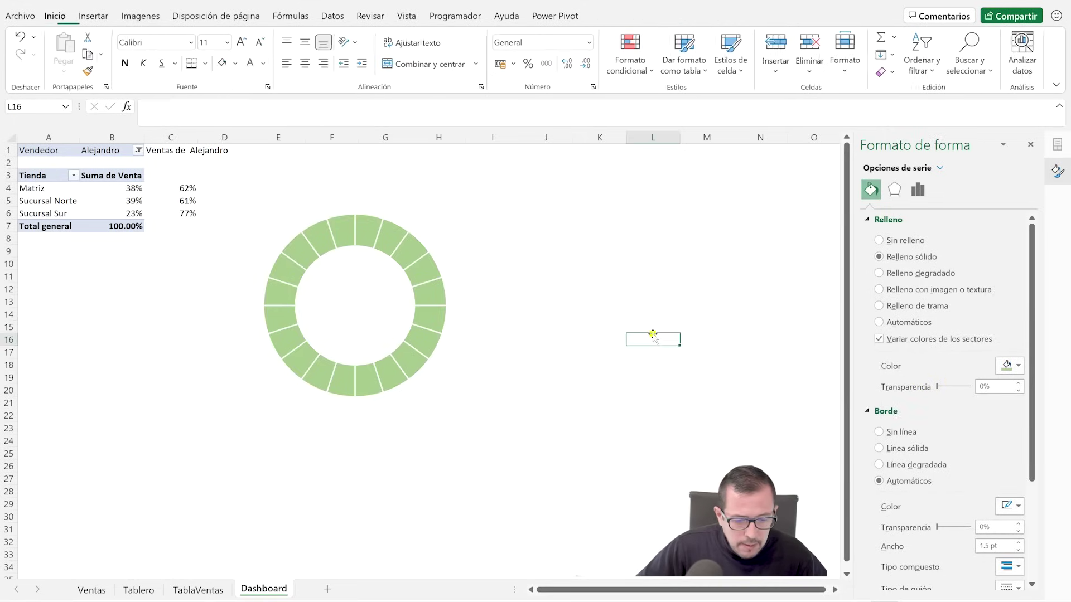
Step: Nudge the original donut, paste a copy at I17 and move it up beside the first
left_click(367, 279)
left_click(403, 208)
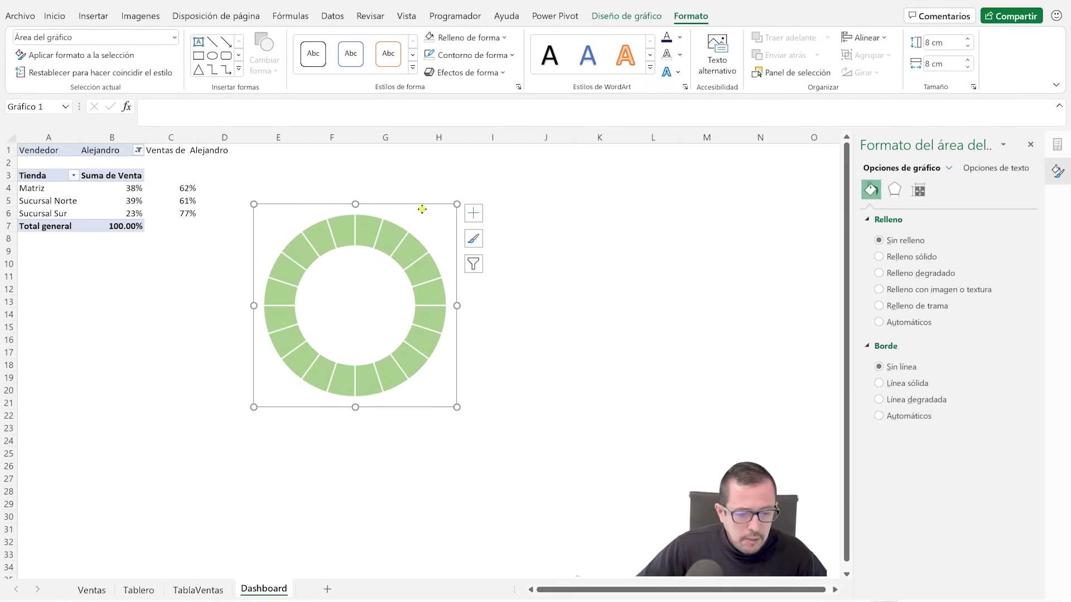
left_click_drag(422, 209, 406, 207)
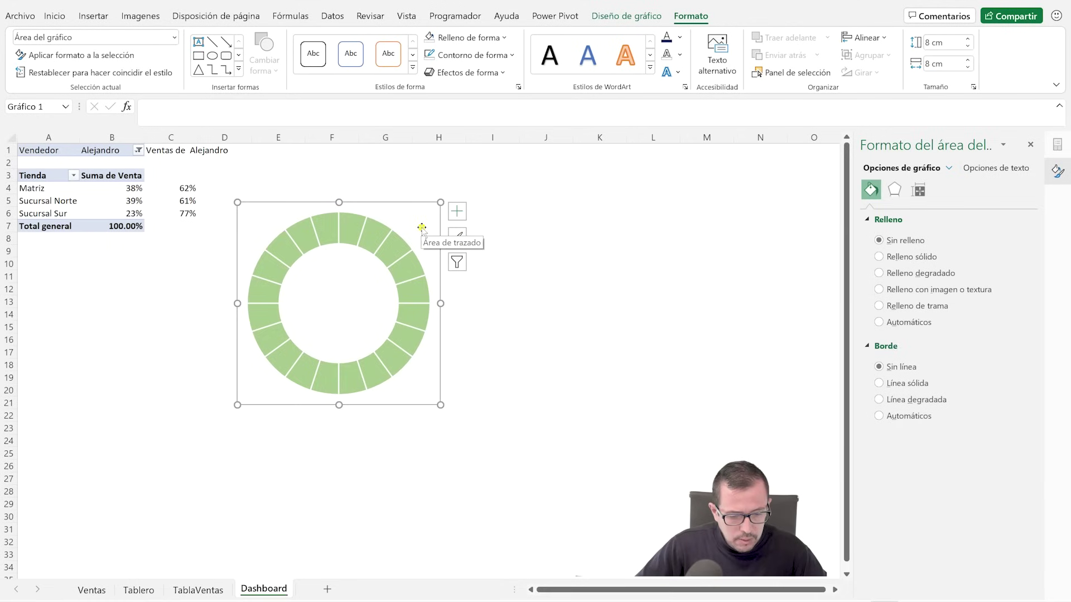
left_click(482, 344)
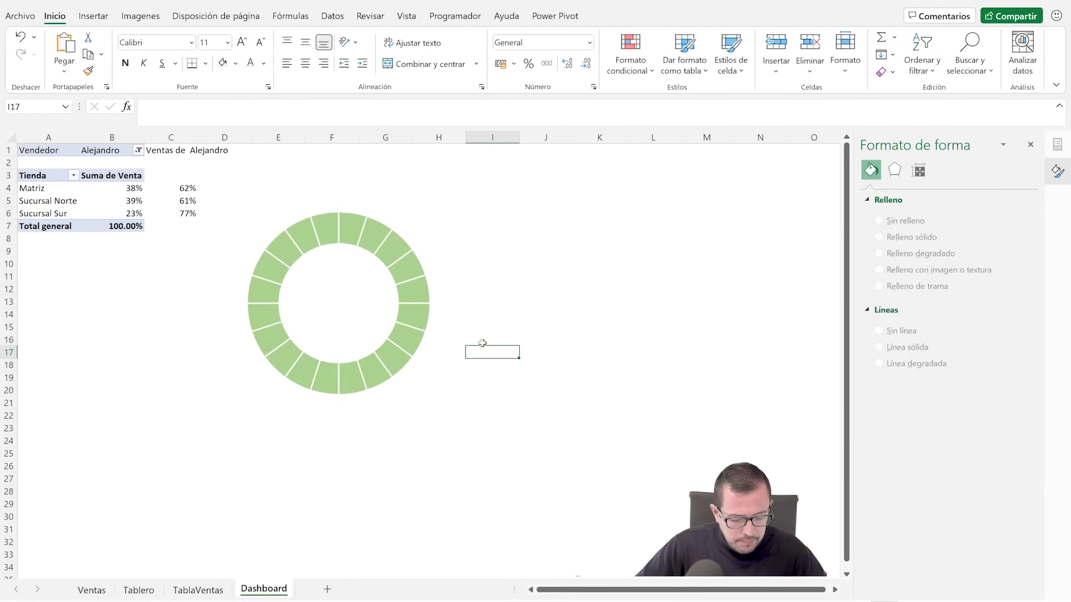
key("ctrl+v")
left_click(483, 350)
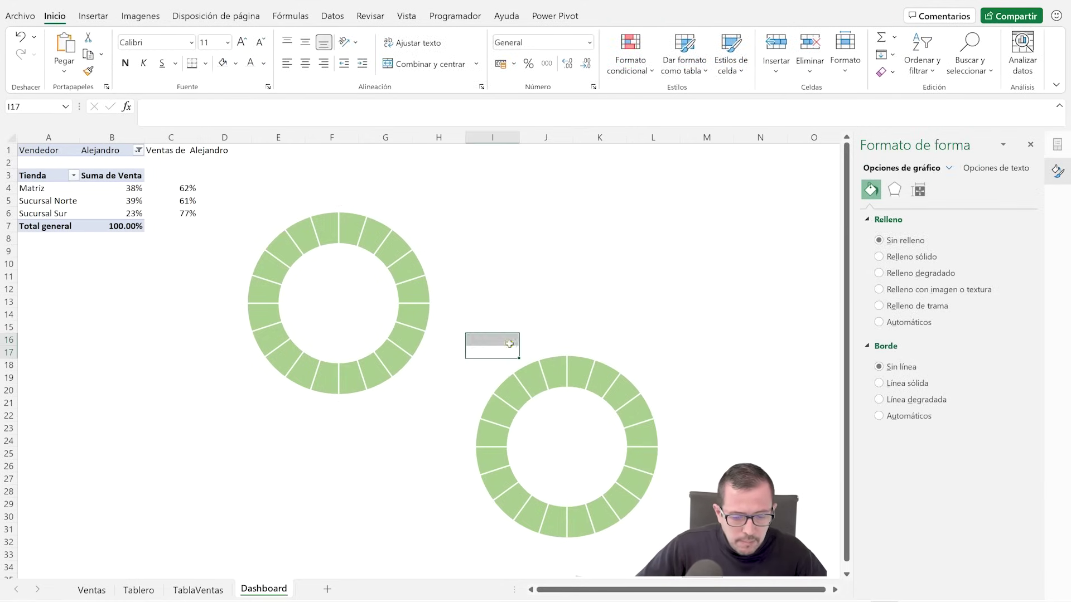
left_click(525, 354)
left_click(532, 372)
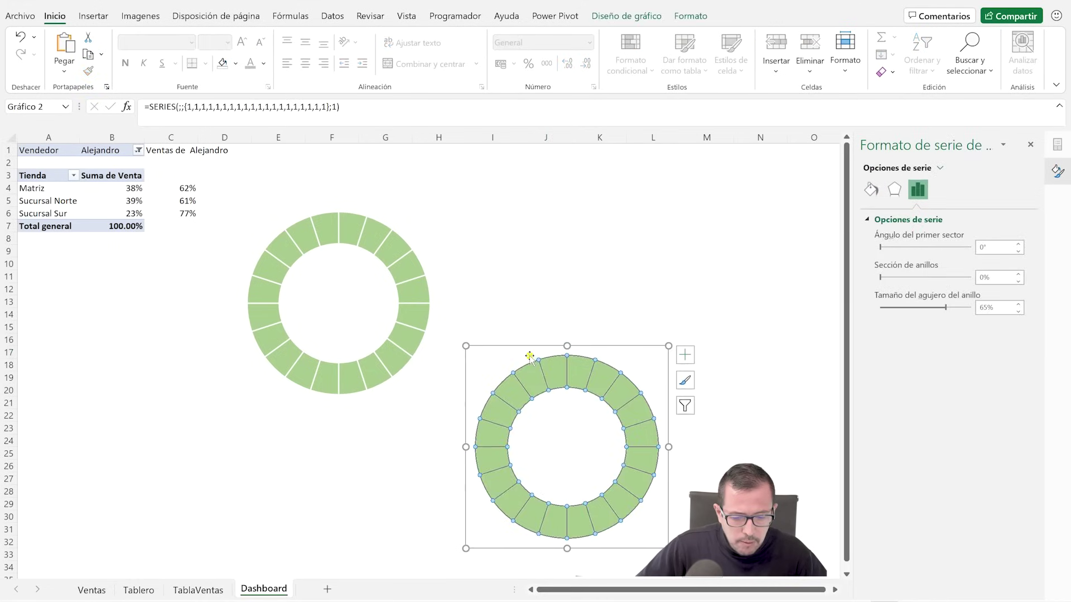
mouse_move(533, 372)
left_mouse_down()
mouse_move(524, 316)
mouse_move(548, 351)
mouse_move(540, 206)
left_mouse_up()
Step: Paste a third donut at M11, line it up with the others, and select all three
left_click(717, 279)
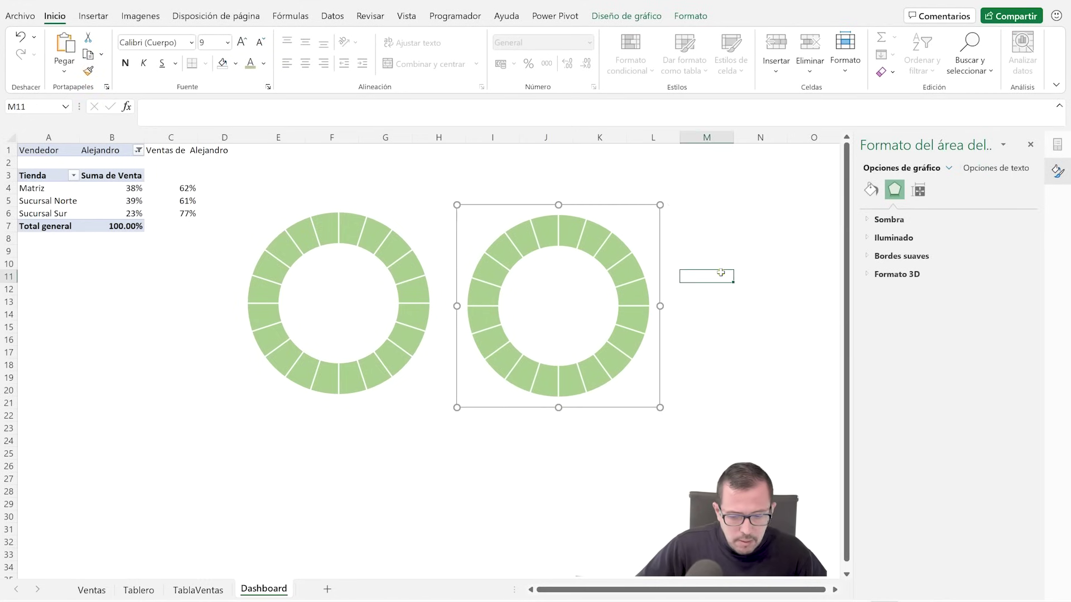
left_click(1030, 145)
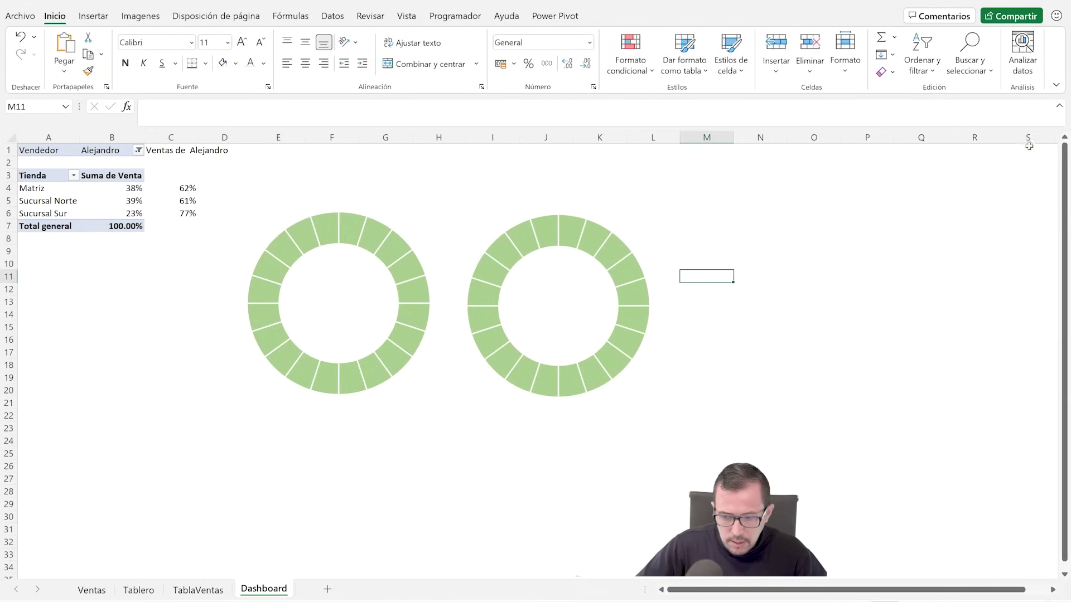
key("ctrl+v")
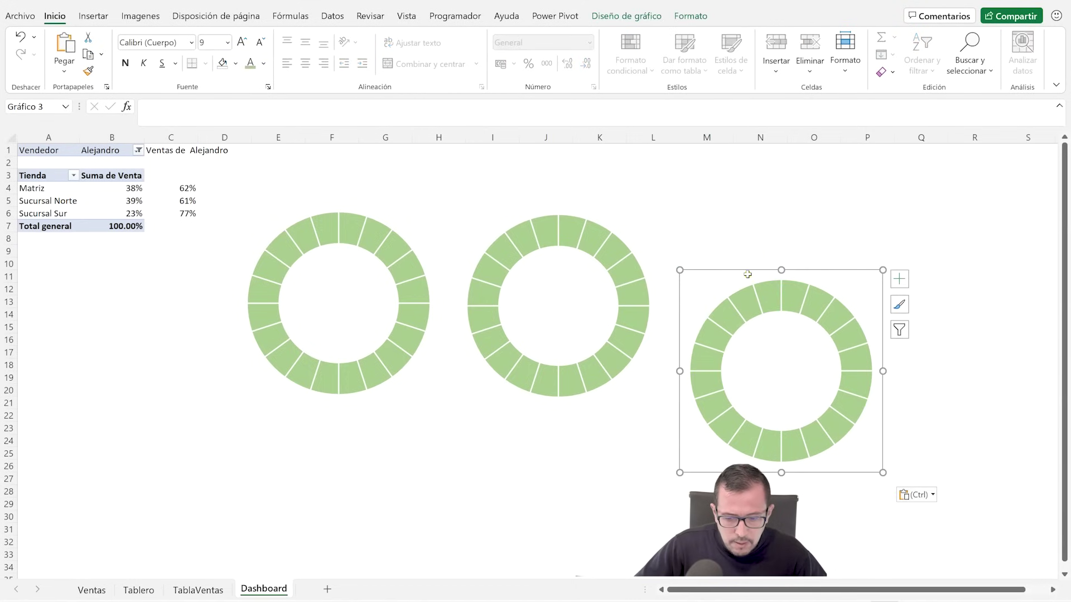
left_click_drag(752, 270, 753, 205)
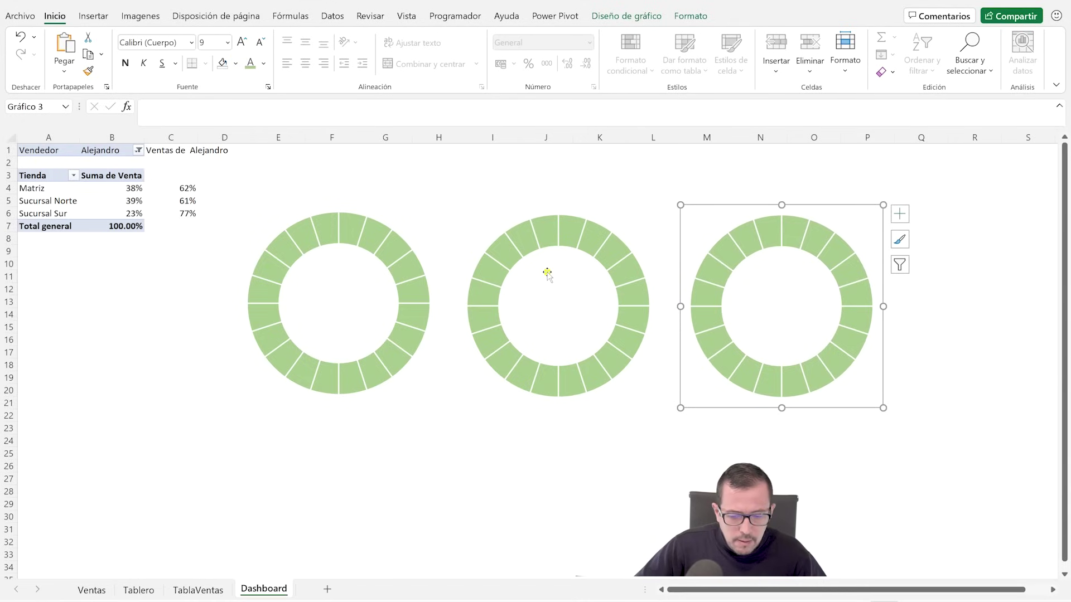
left_click_drag(711, 207, 700, 206)
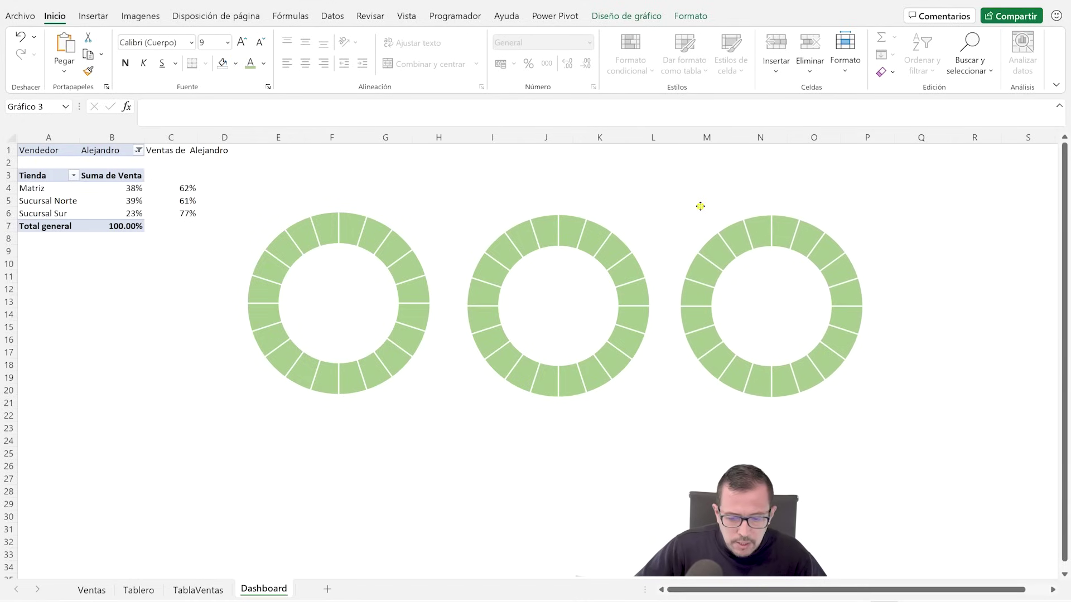
left_click(364, 287)
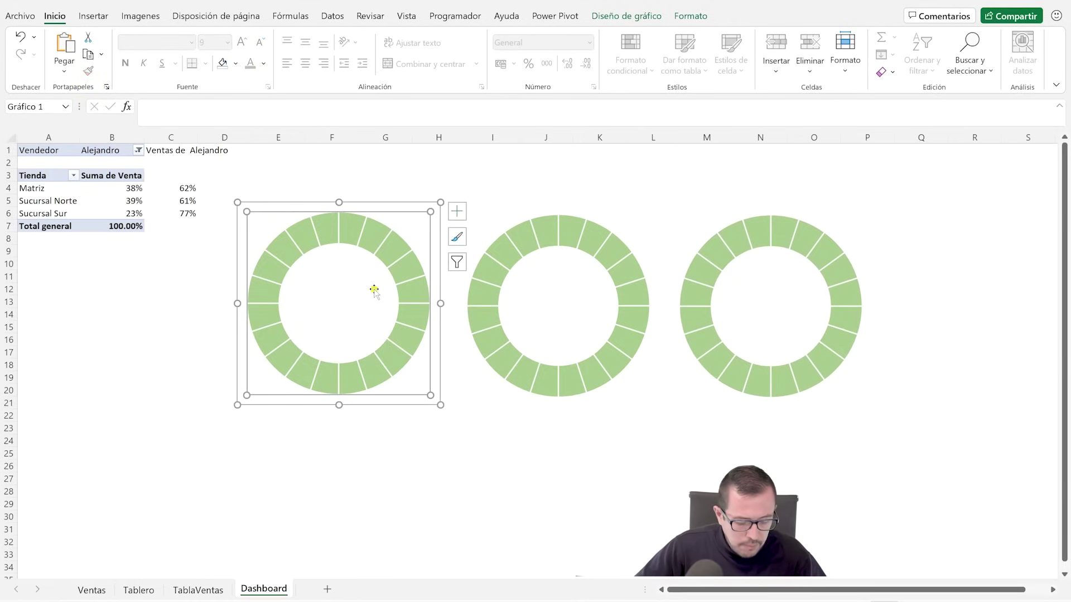
left_click(564, 296, "ctrl")
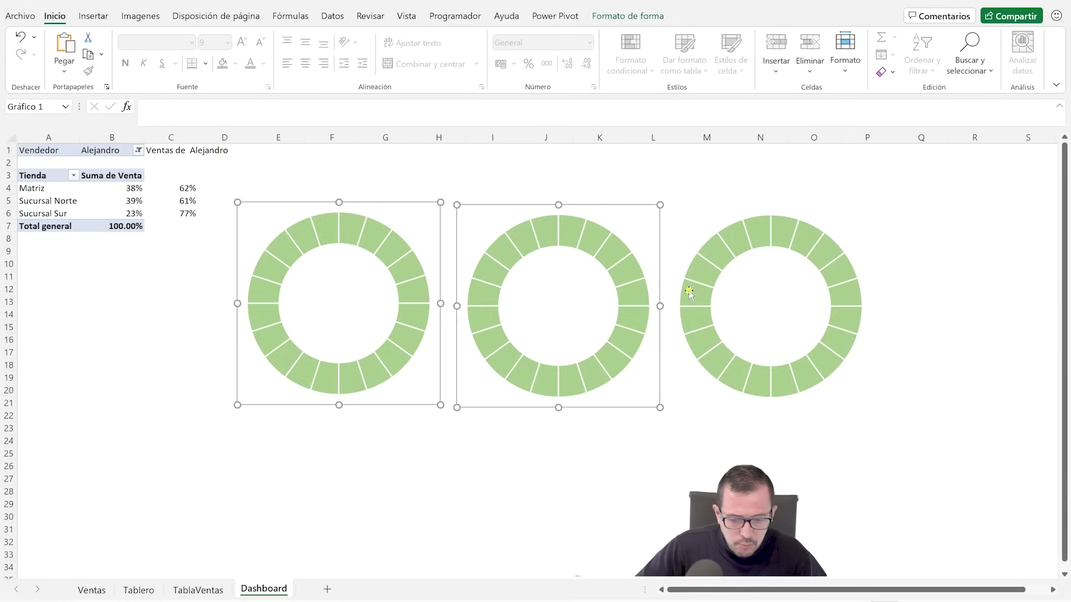
left_click(745, 293, "ctrl")
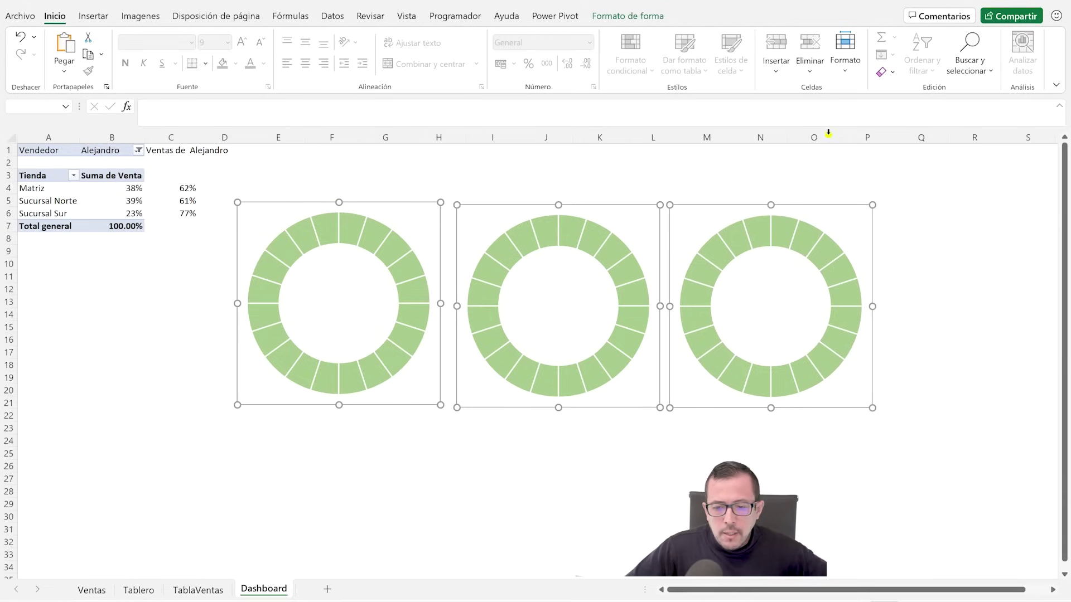
Step: Distribute the three donuts horizontally and align their tops using Shape Format > Align
left_click(628, 16)
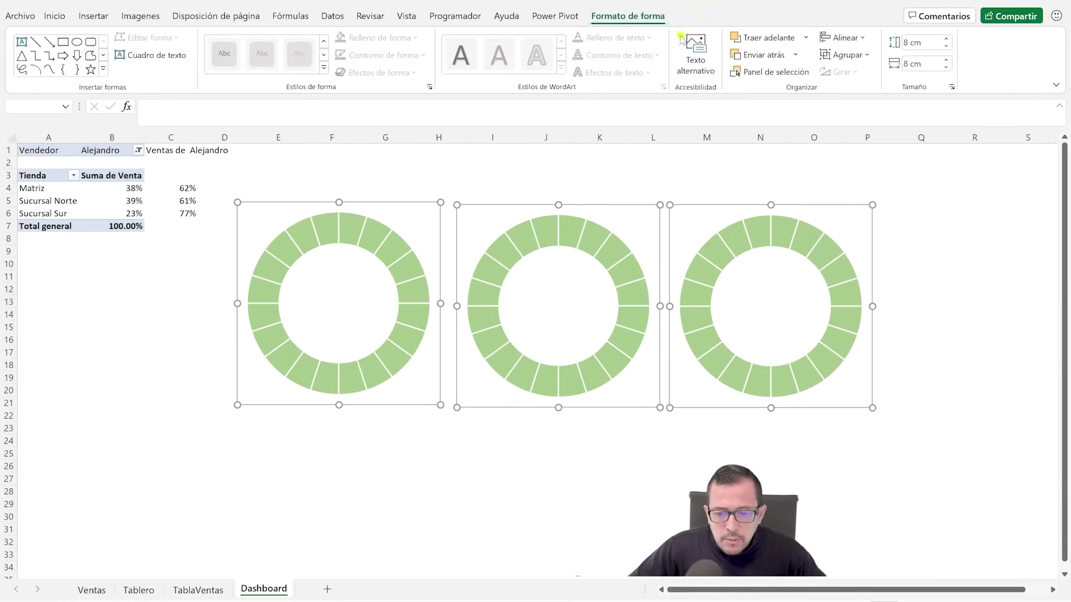
left_click(846, 38)
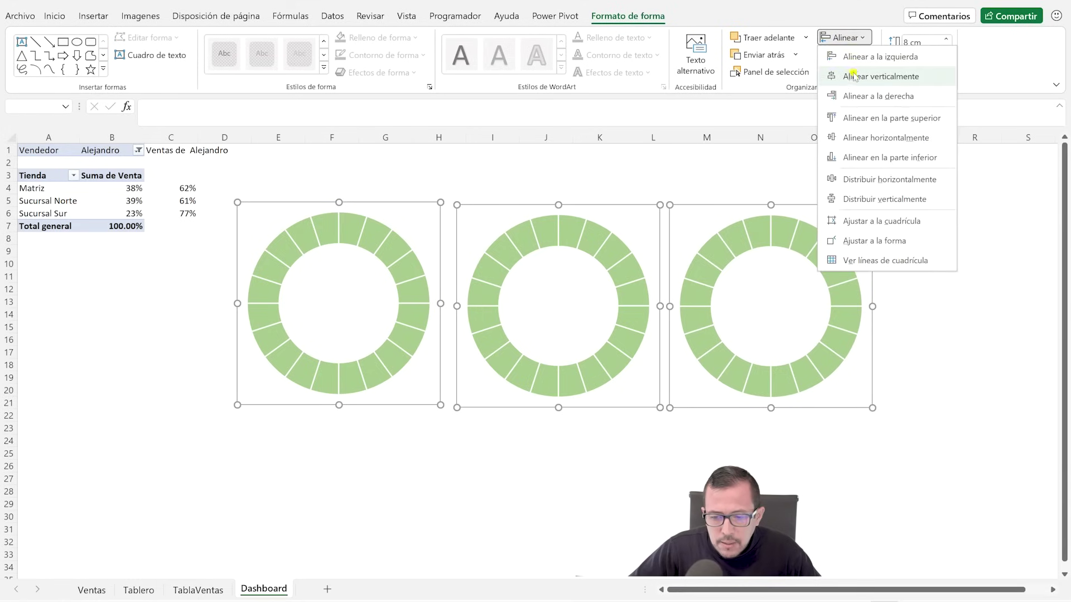
left_click(875, 181)
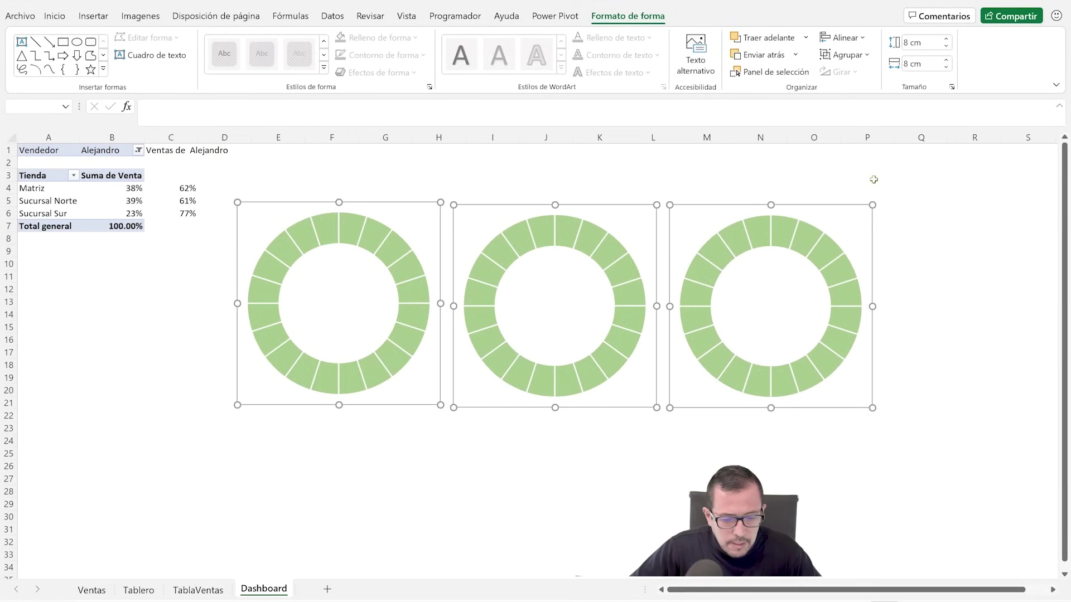
left_click(859, 38)
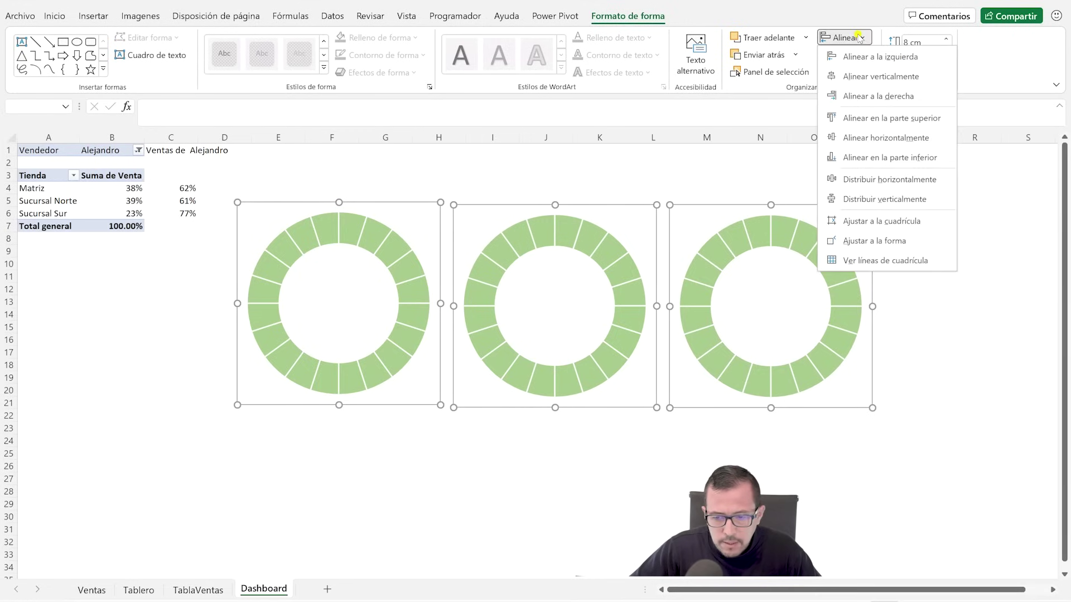
left_click(864, 76)
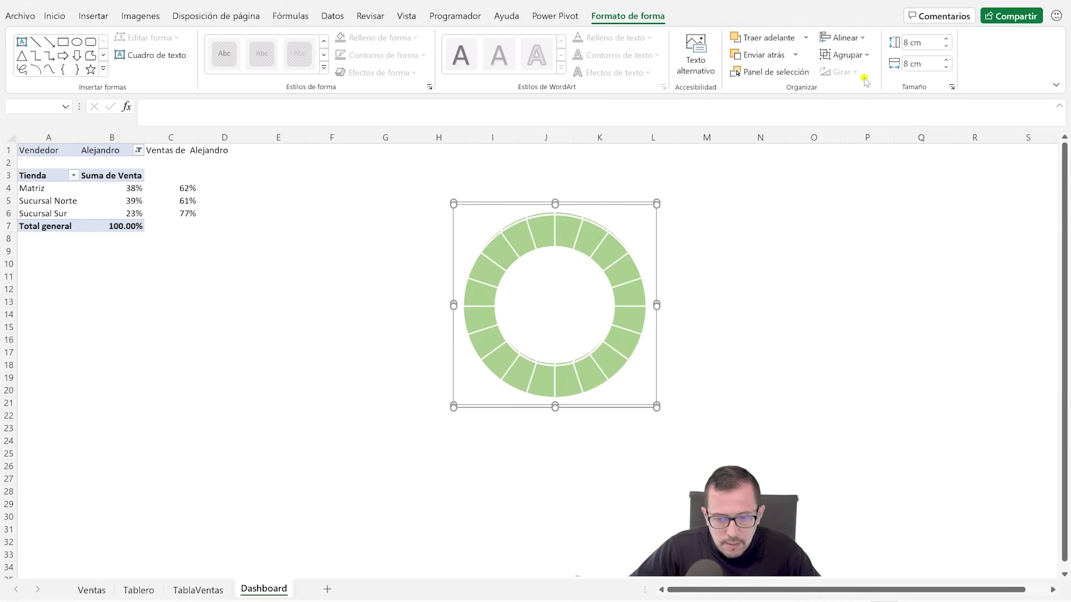
key("ctrl+z")
left_click(859, 38)
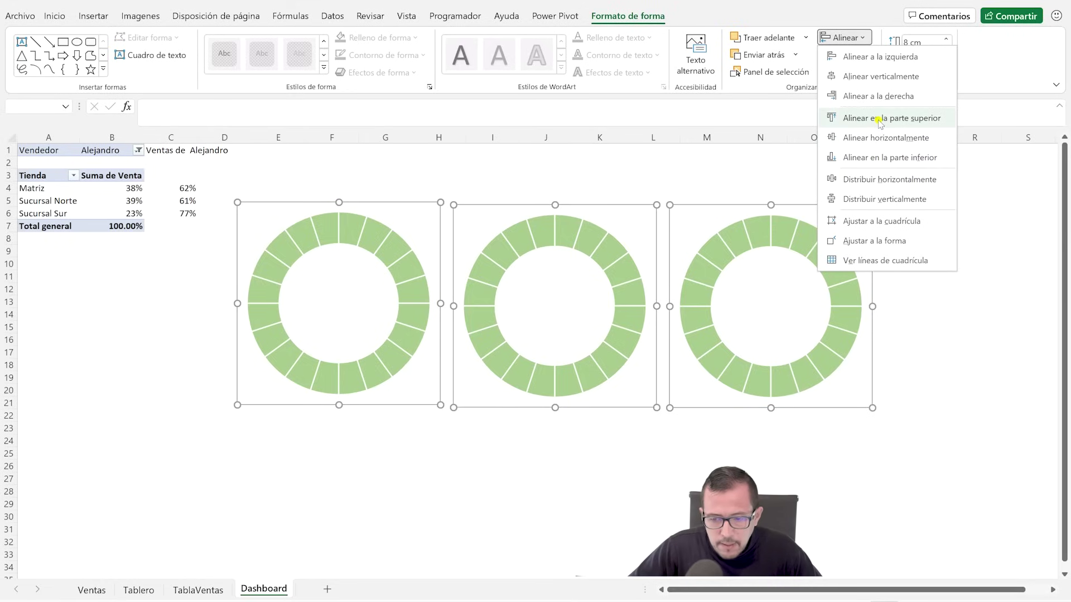
left_click(880, 119)
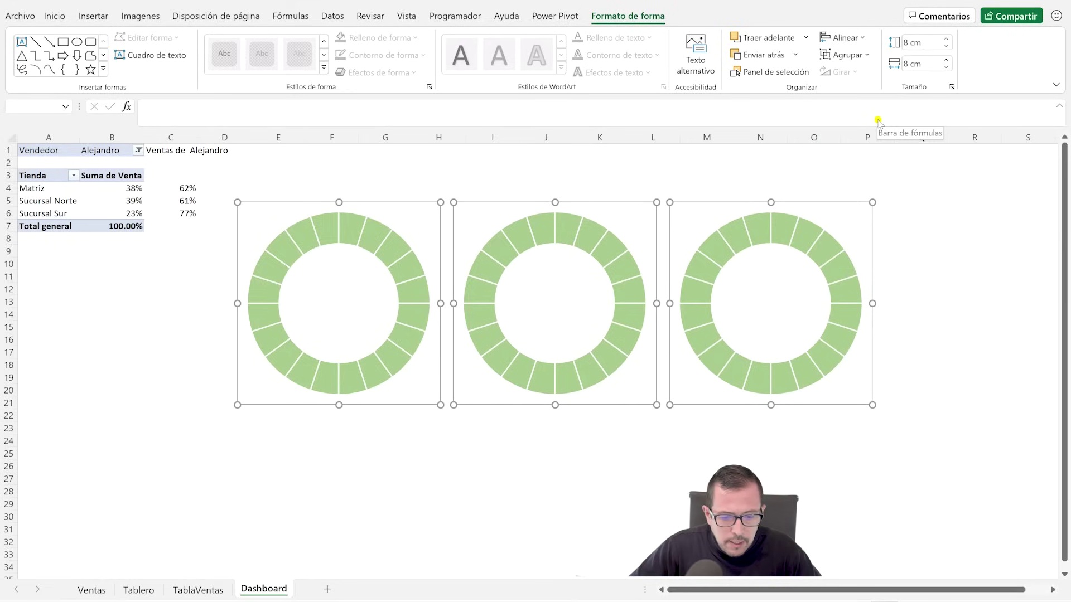
left_click(545, 188)
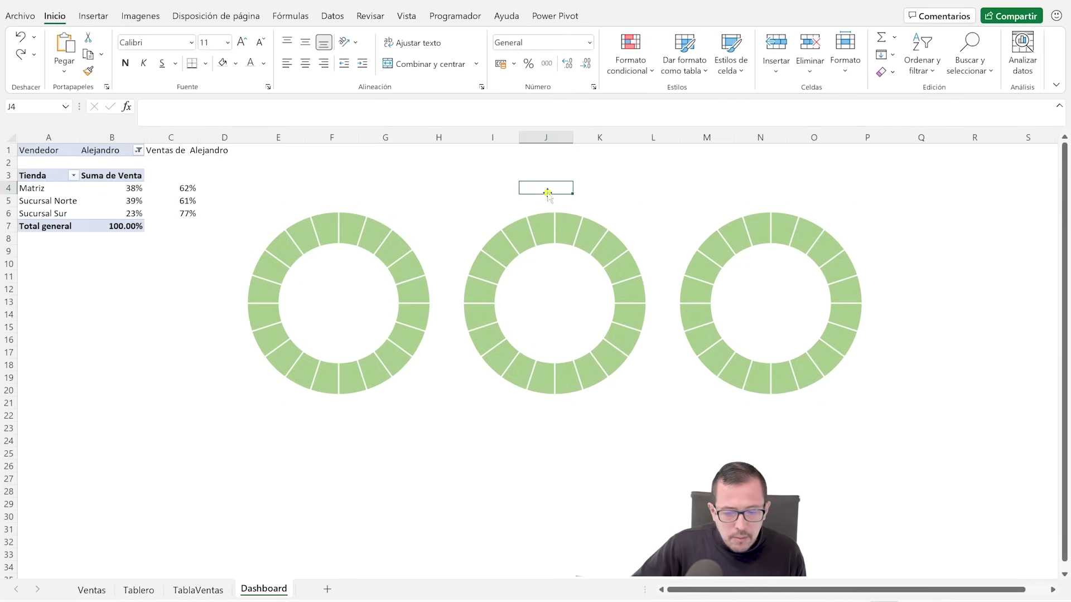
Step: Colour the middle donut's segmented series light orange after undoing an accidental yellow plot-area fill
left_click(516, 247)
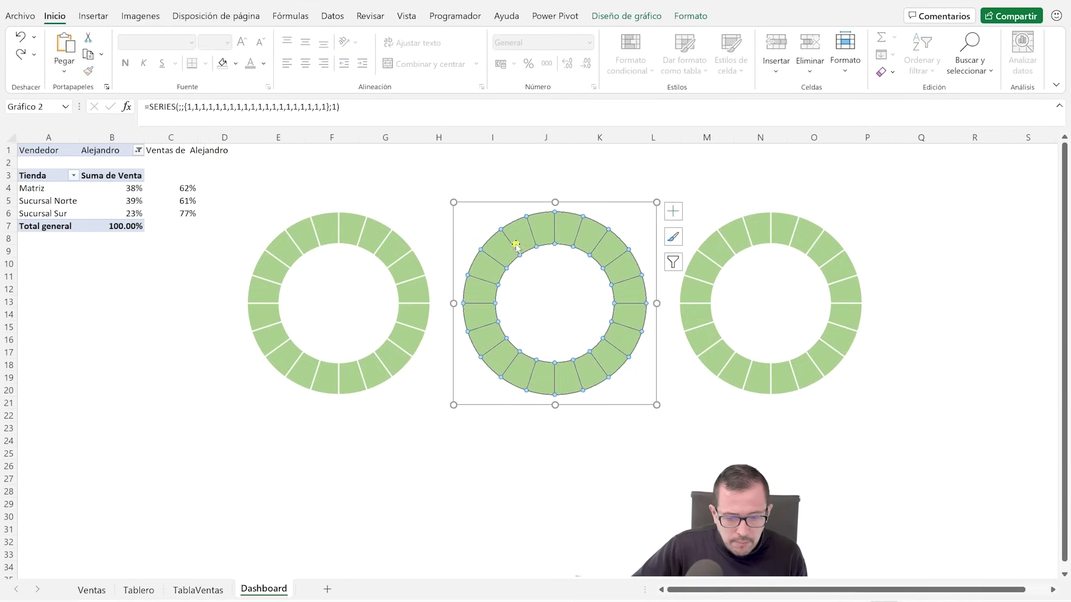
double_click(616, 249)
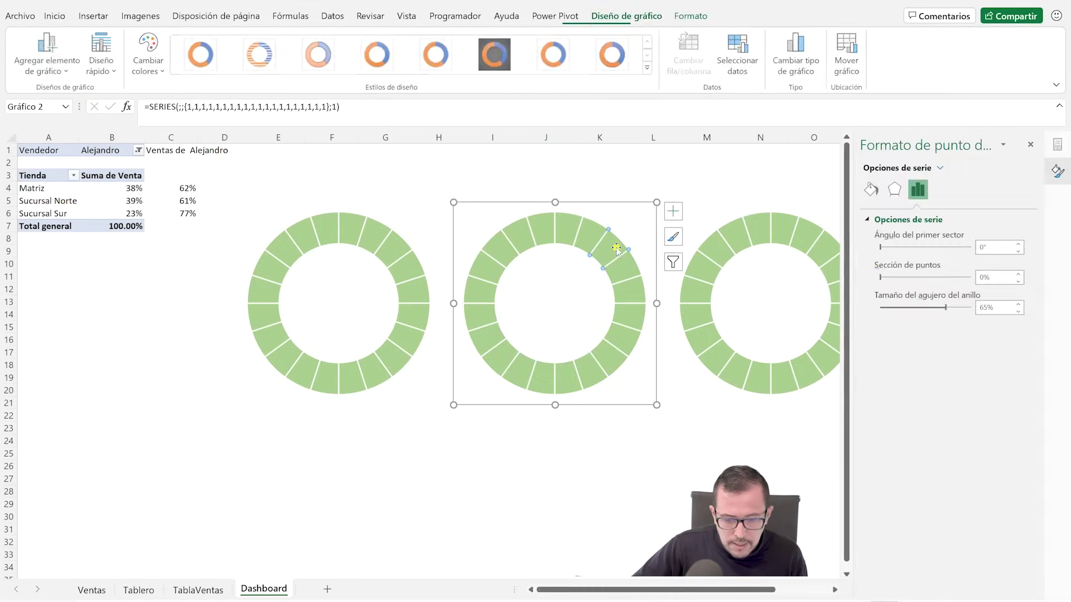
left_click(626, 213)
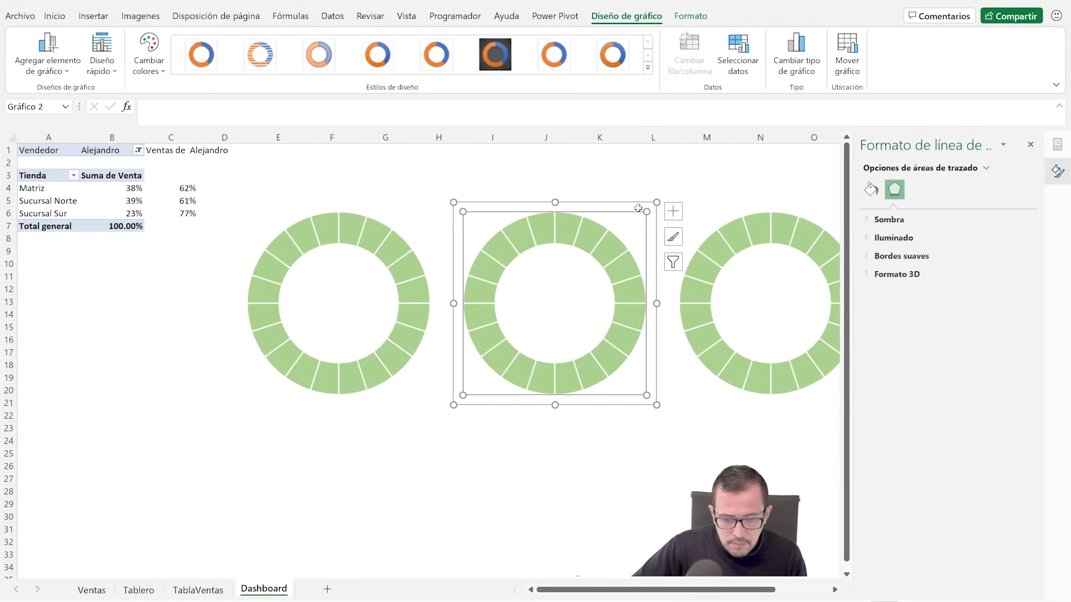
left_click(871, 190)
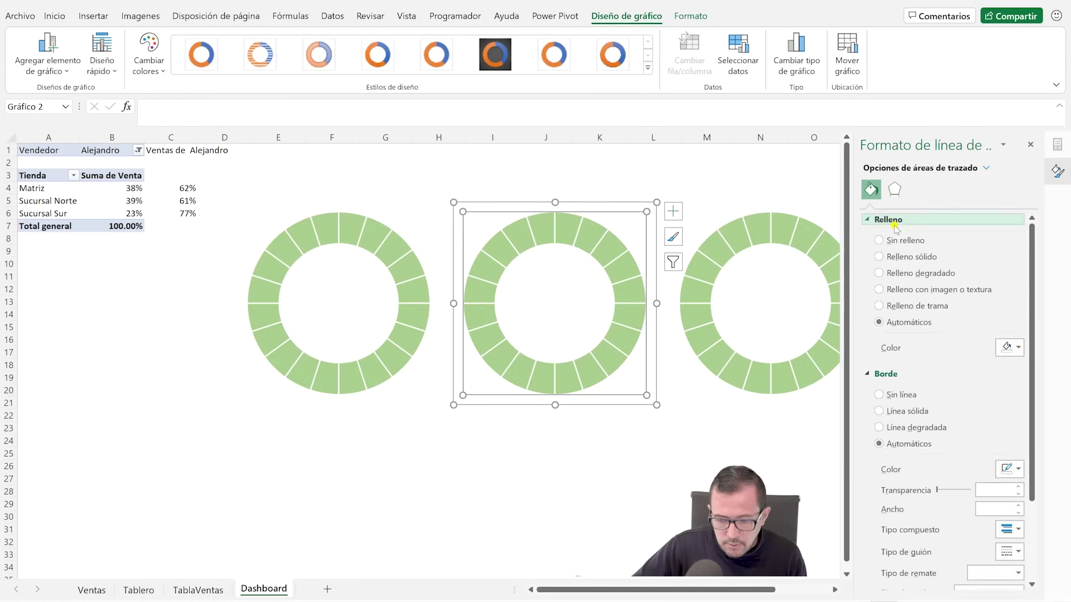
left_click(1021, 347)
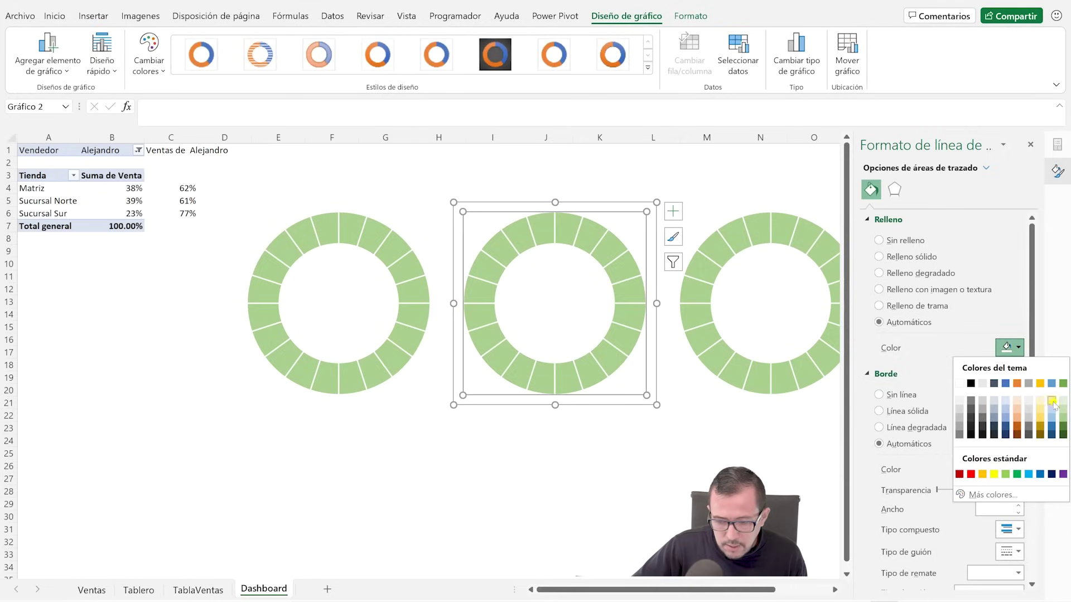
left_click(1041, 416)
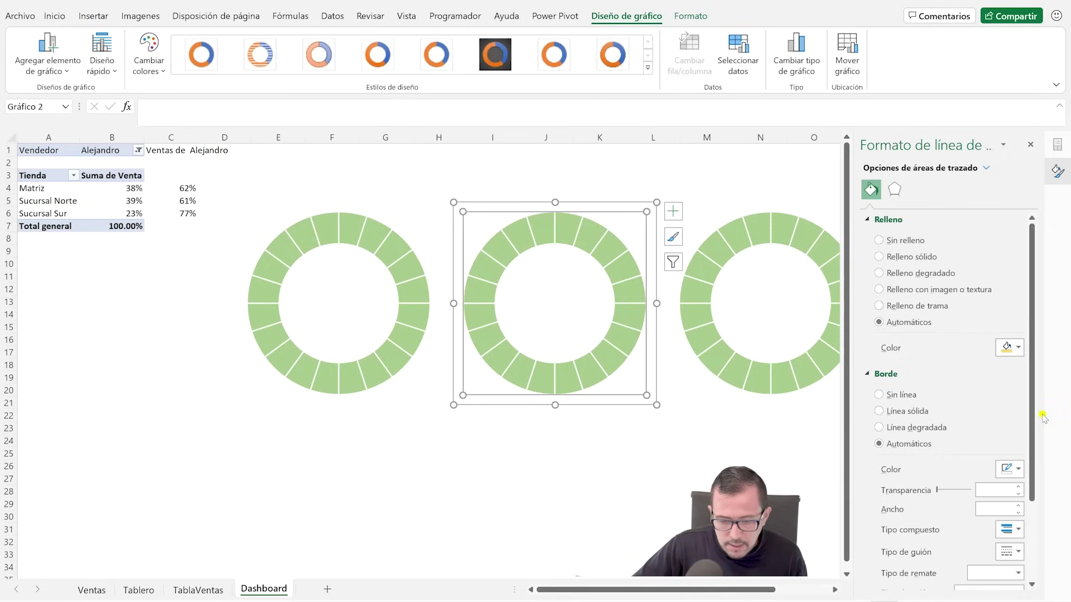
key("ctrl+z")
left_click(629, 285)
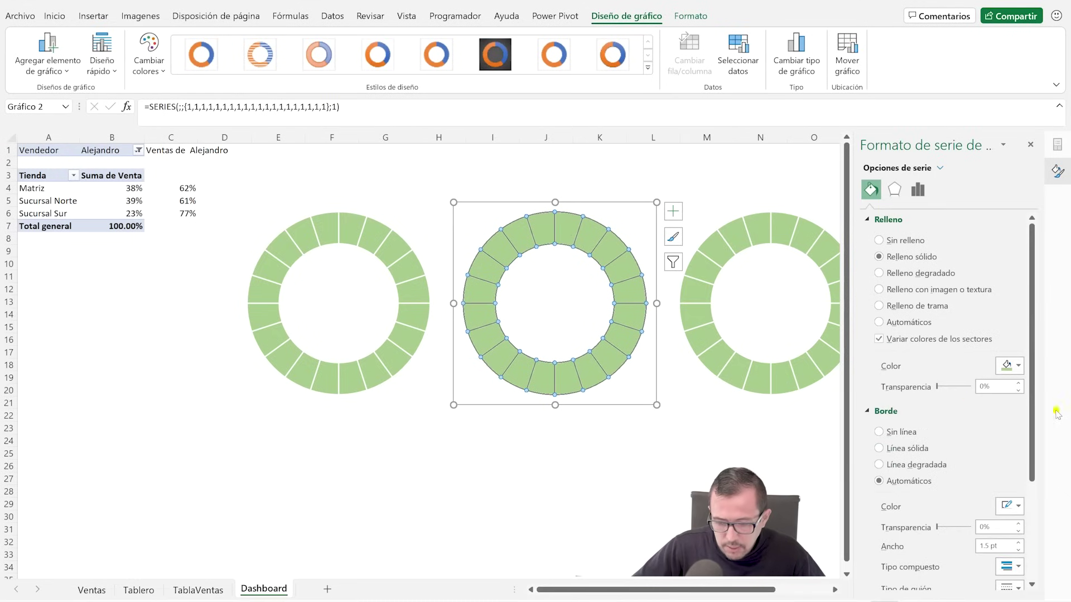
left_click(1018, 367)
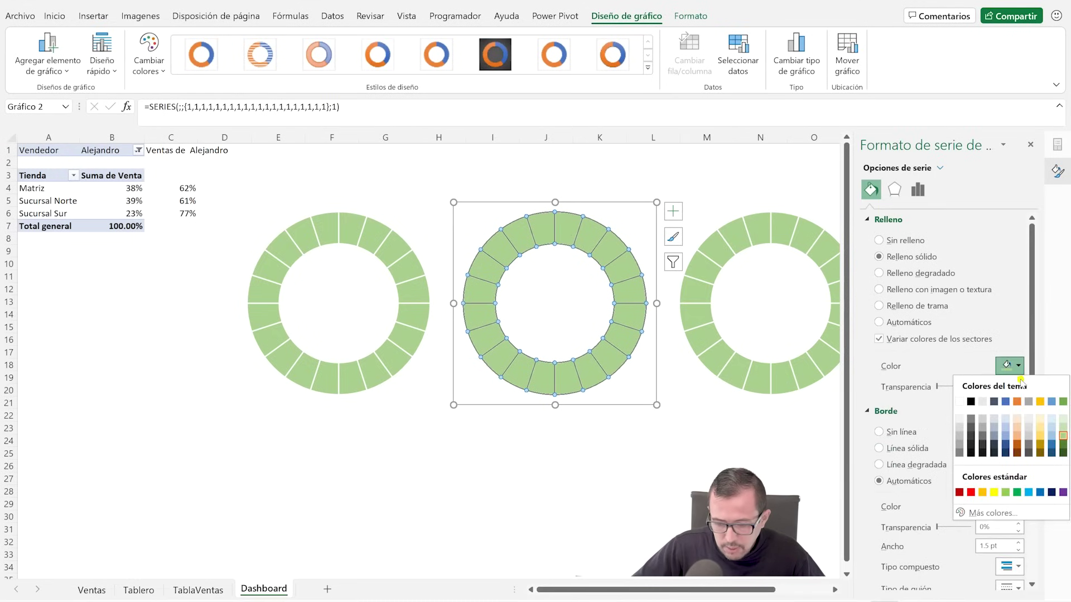
left_click(1018, 439)
Step: Colour the third donut's segmented series light blue and close the formatting pane
left_click(778, 237)
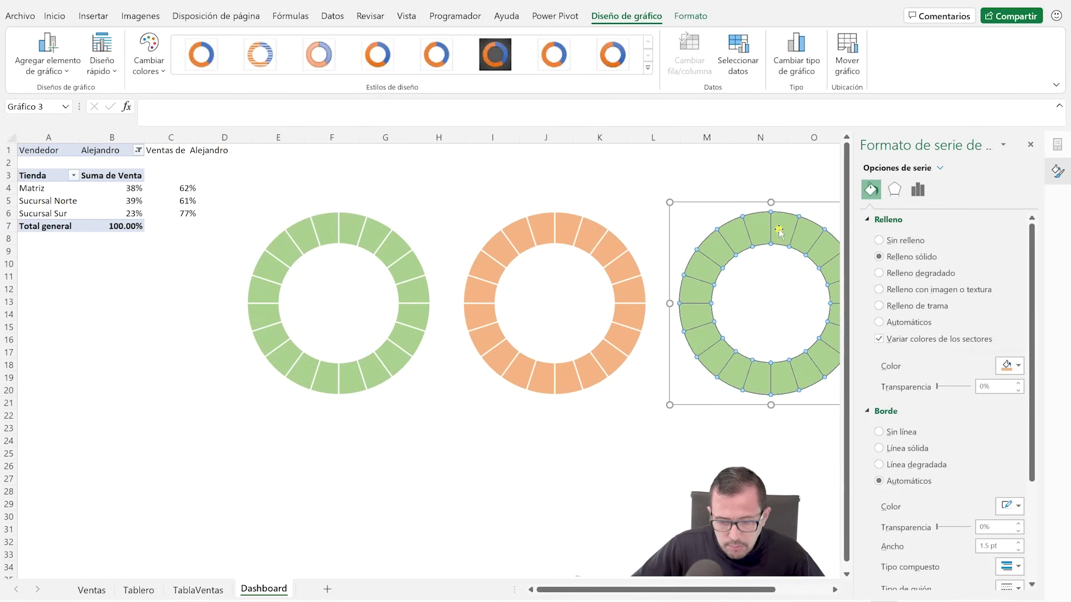
left_click(871, 190)
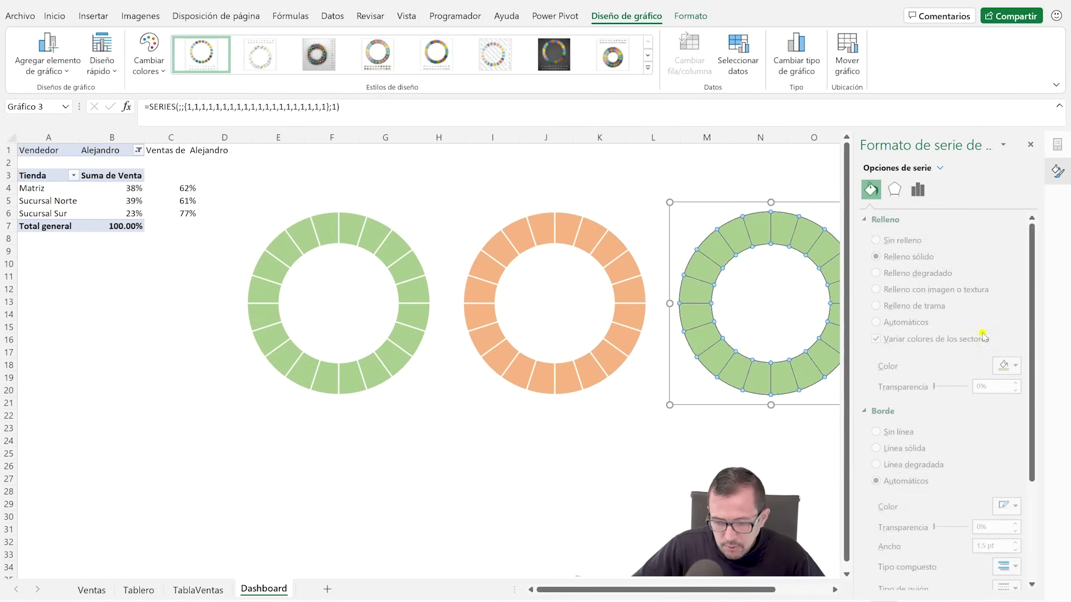
left_click(1018, 365)
left_click(1051, 443)
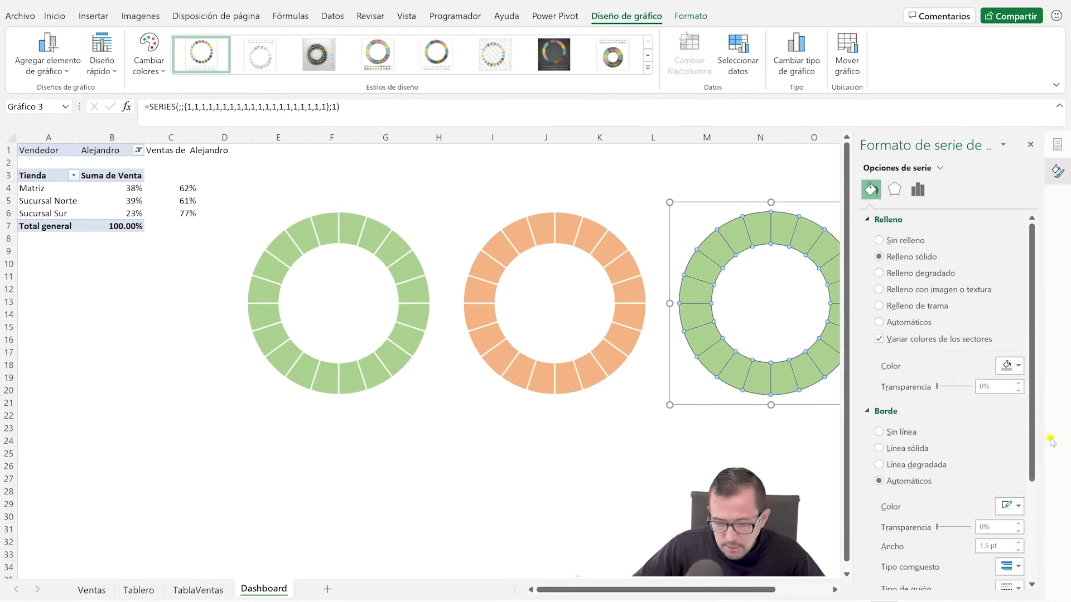
left_click(809, 478)
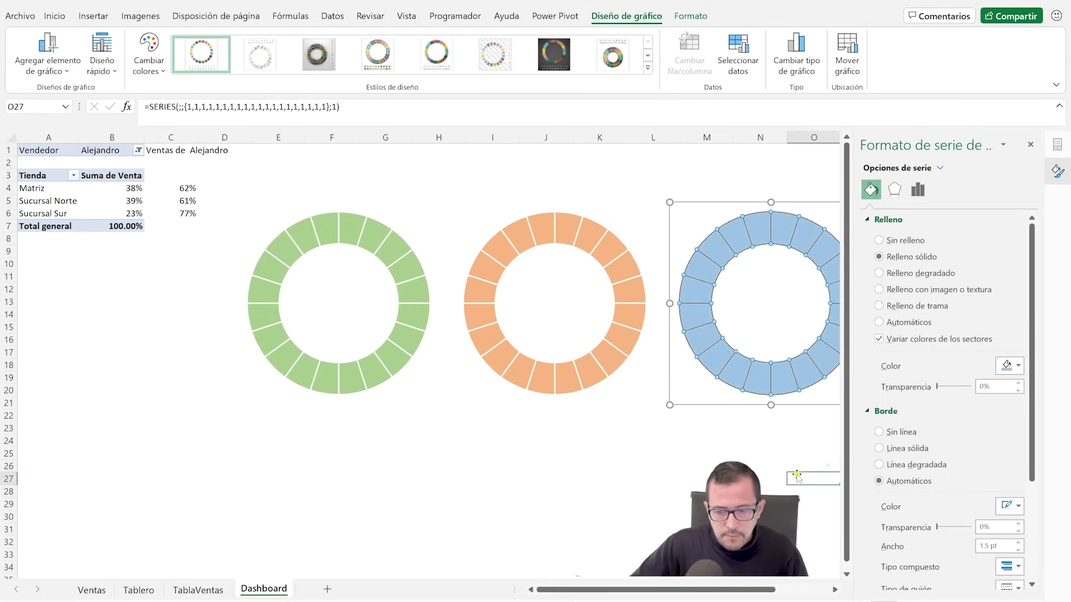
left_click(1031, 146)
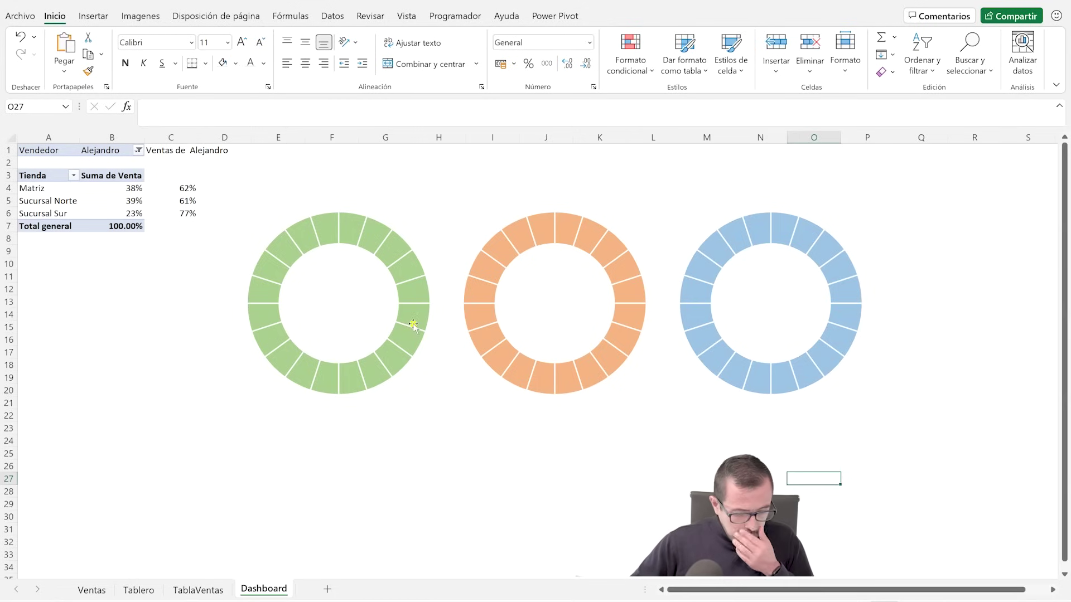
Step: Add a Matriz series to the green donut, named from A4 with values B4:C4 (38%, 62%)
mouse_move(410, 323)
right_click(395, 228)
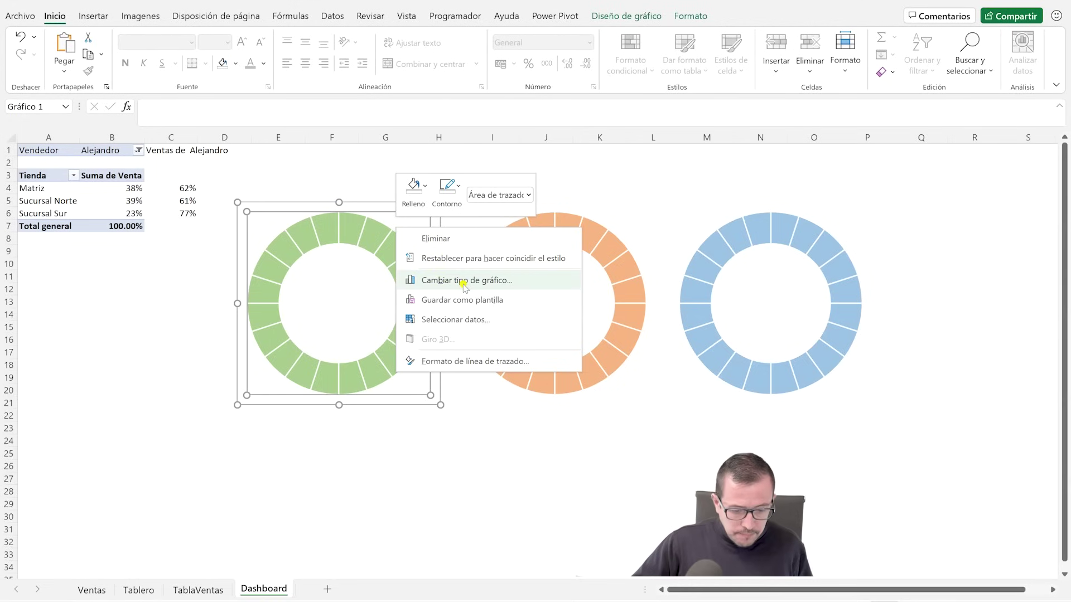
left_click(455, 319)
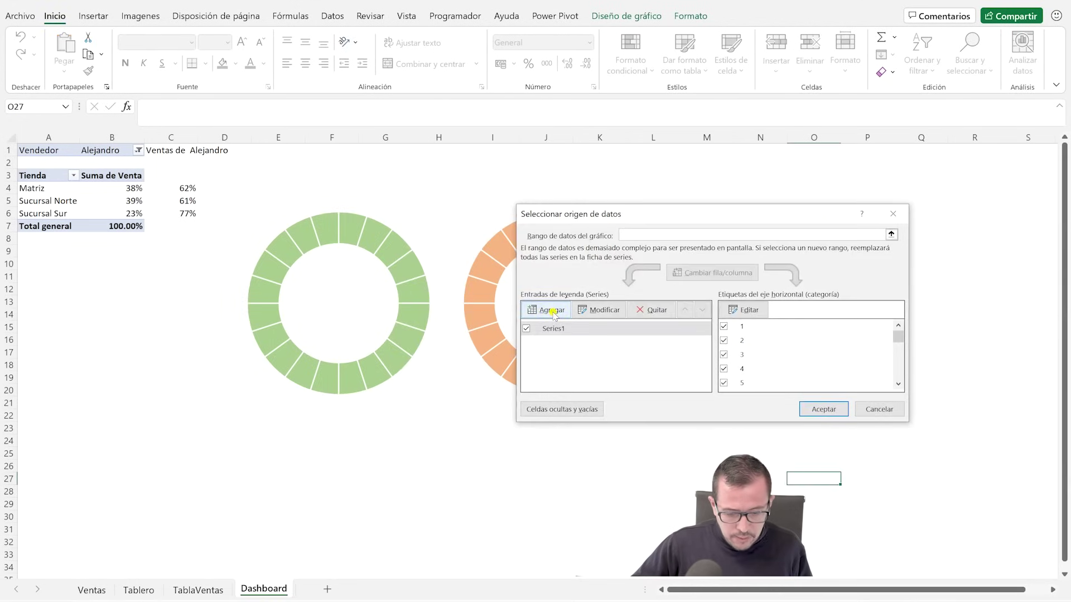
left_click(549, 314)
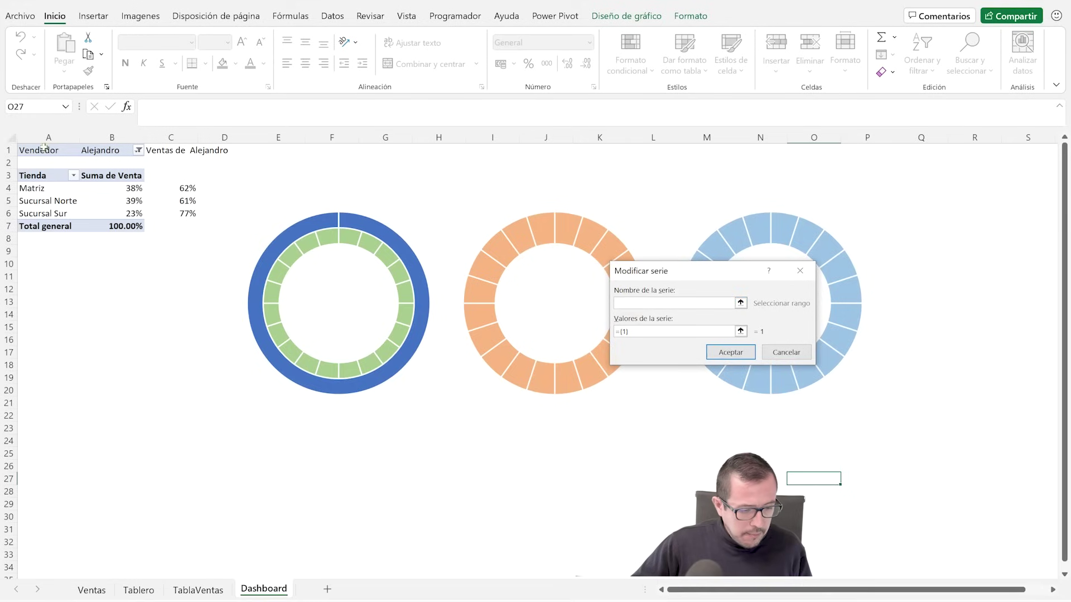
left_click(34, 188)
left_click_drag(633, 332, 581, 333)
left_click_drag(111, 188, 182, 190)
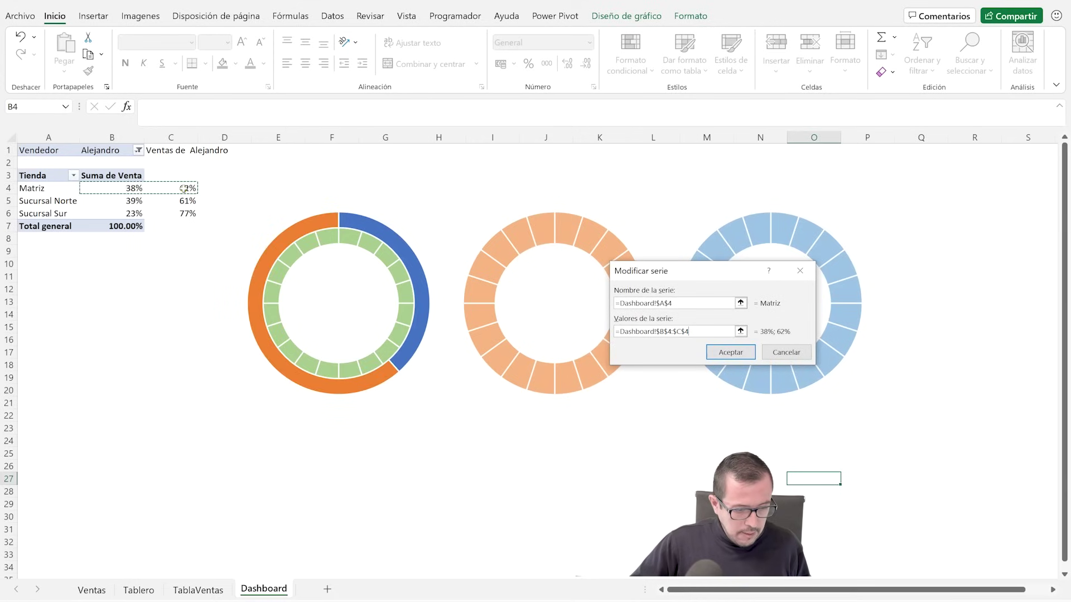
left_click(717, 353)
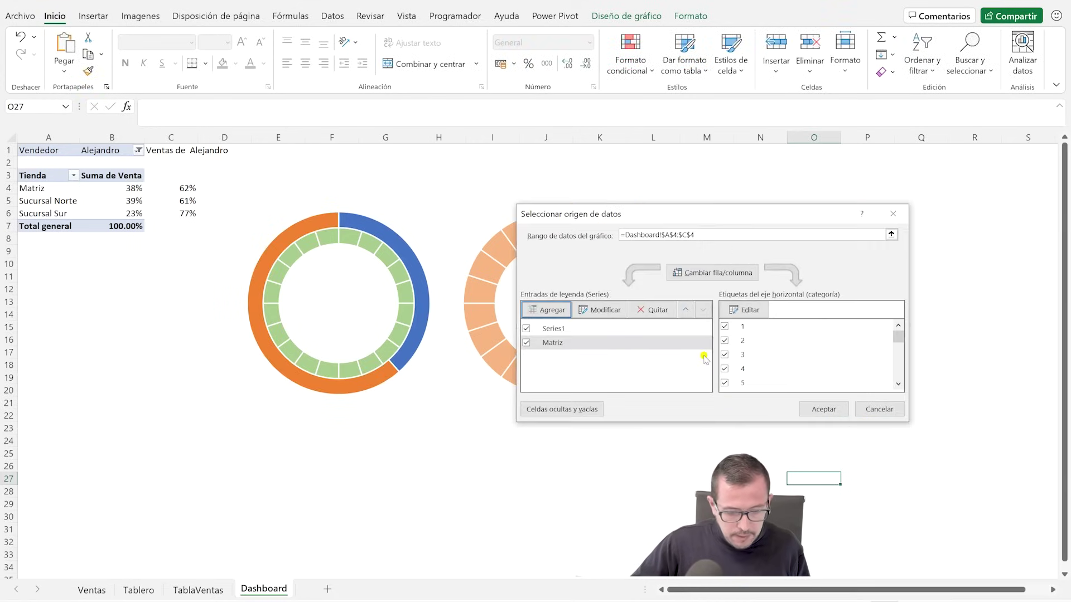
left_click(824, 408)
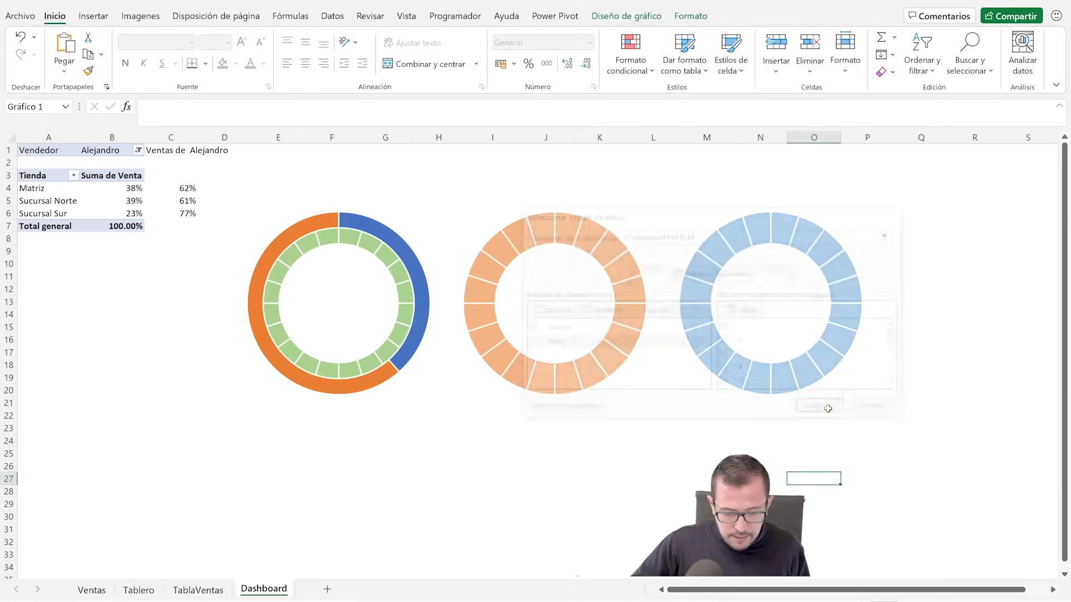
Step: Move the green donut's Matriz series onto the secondary axis so it overlays the segments
right_click(374, 230)
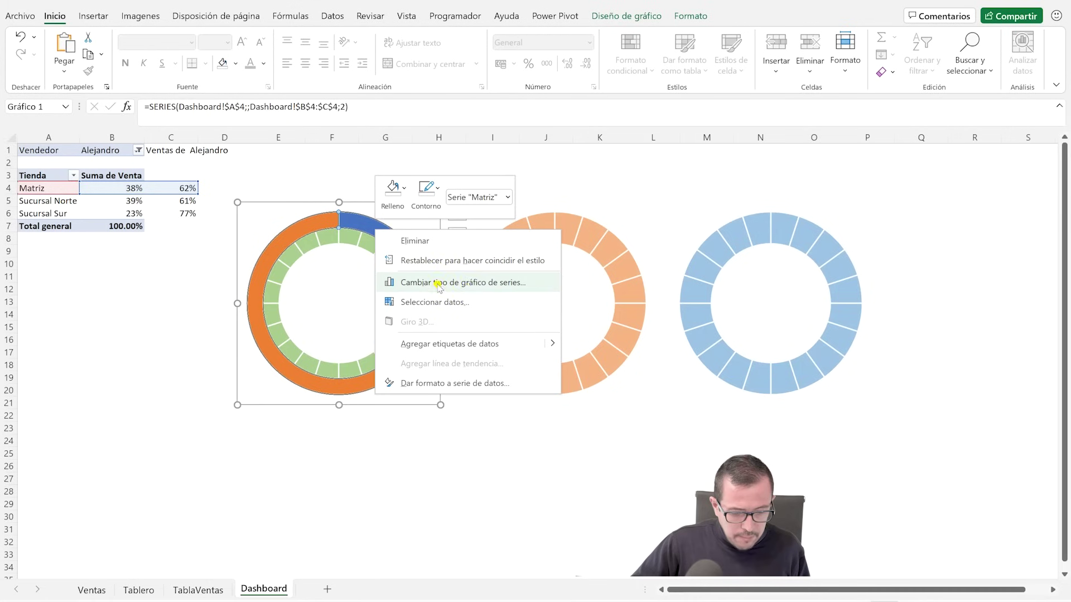
left_click(487, 282)
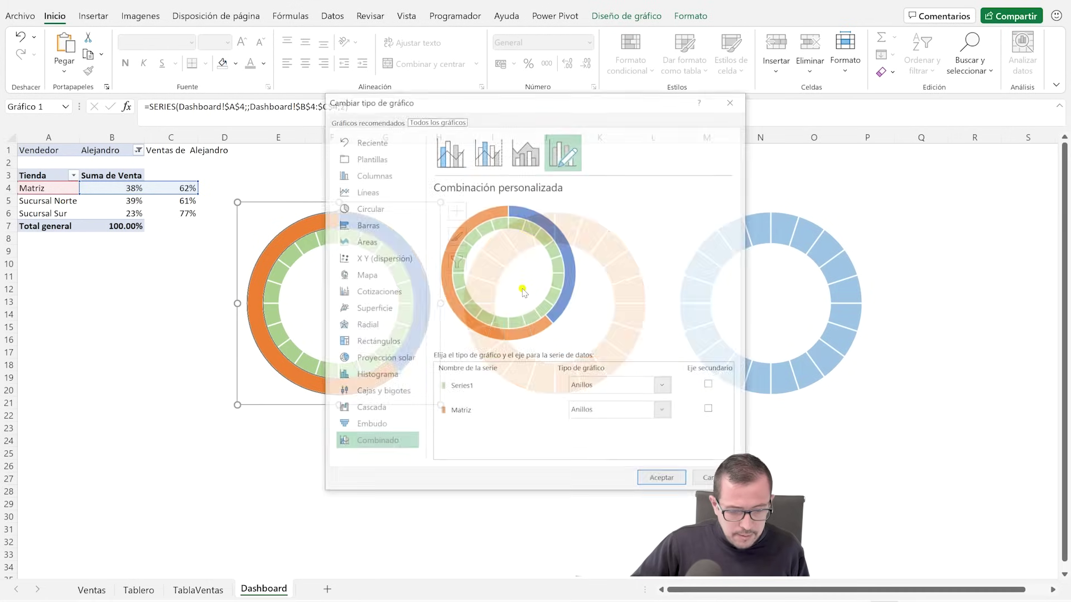
mouse_move(512, 107)
left_mouse_down()
mouse_move(651, 60)
mouse_move(642, 50)
left_mouse_up()
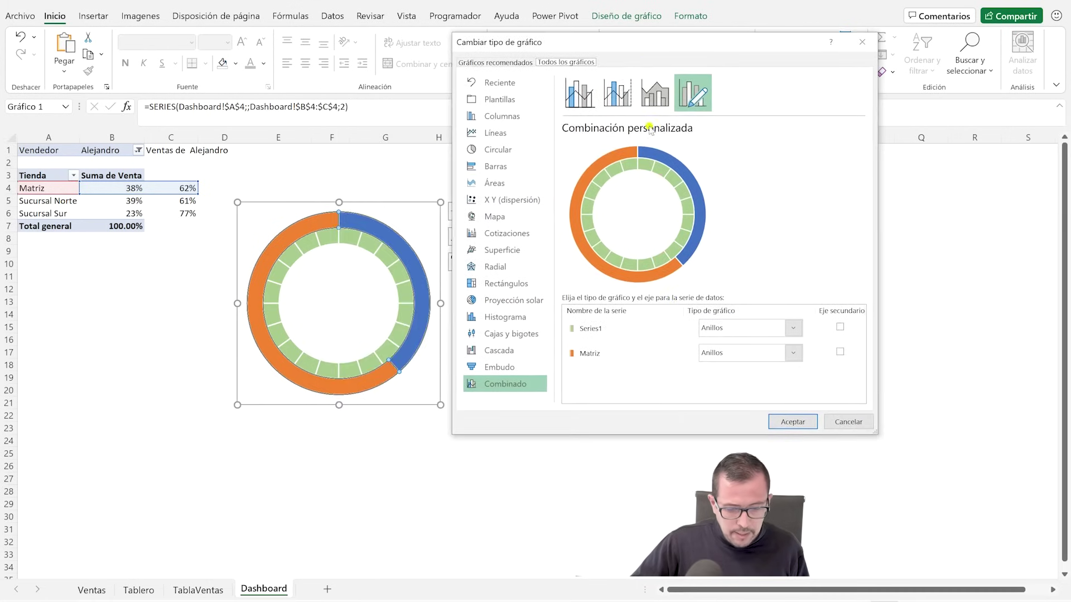
left_click(840, 352)
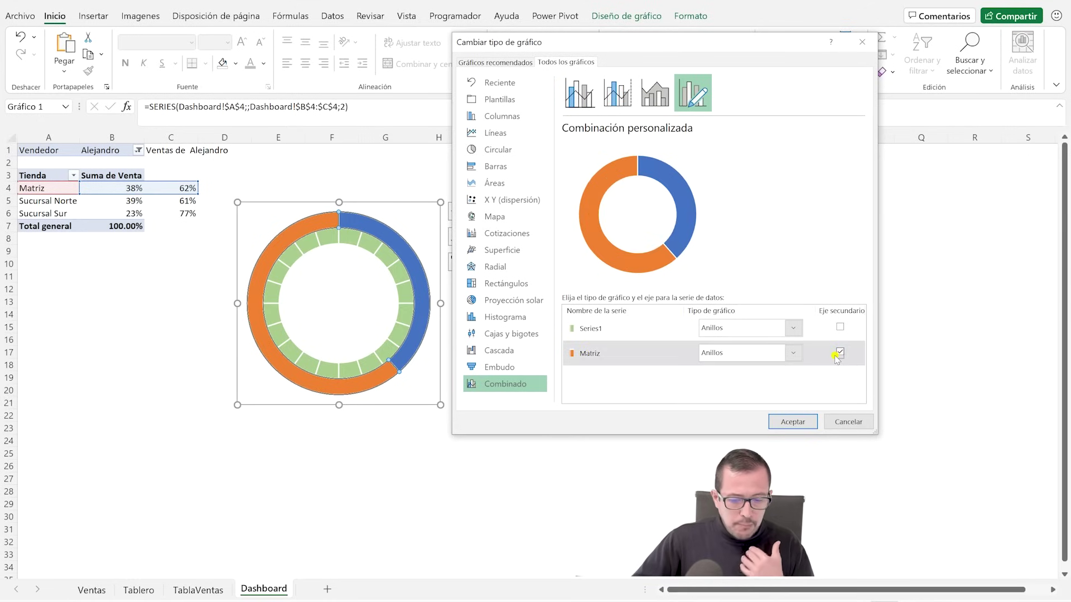
left_click(793, 422)
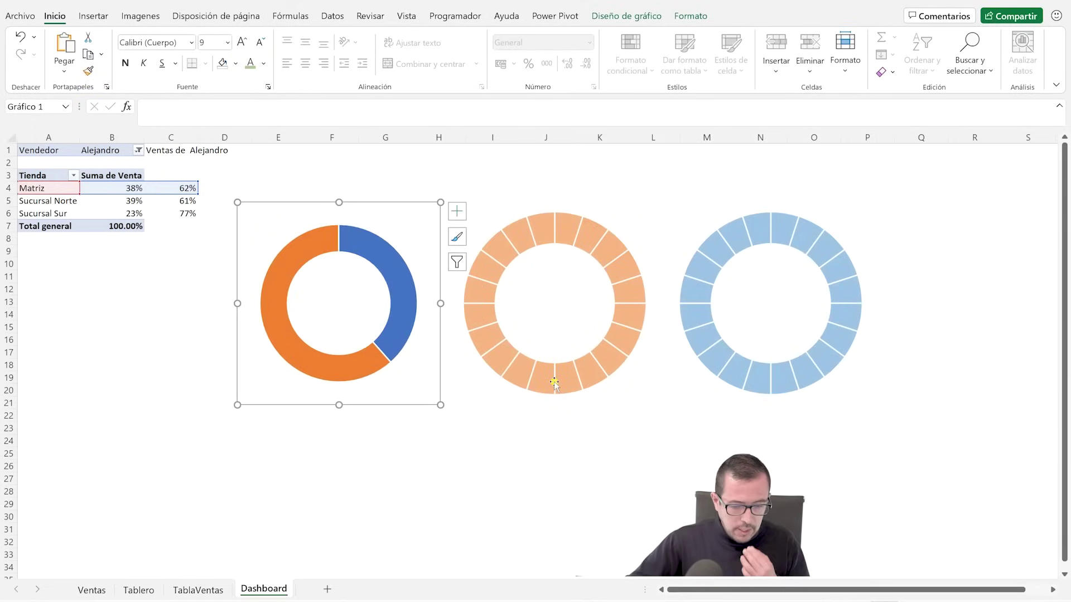
mouse_move(401, 302)
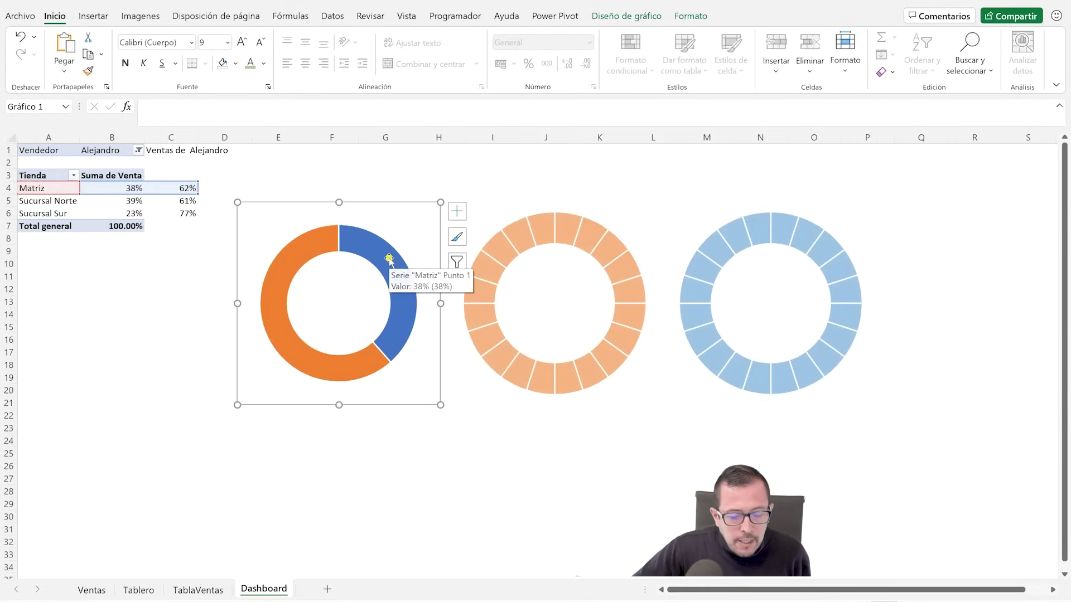
double_click(388, 257)
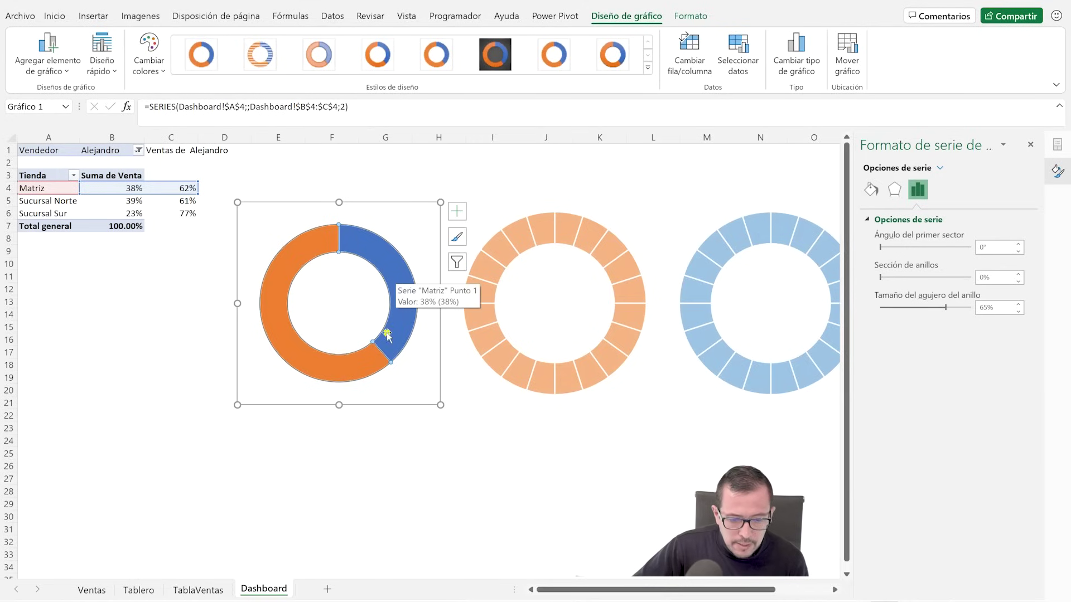
Step: Set the Matriz ring's 38% segment to no fill
left_click(380, 260)
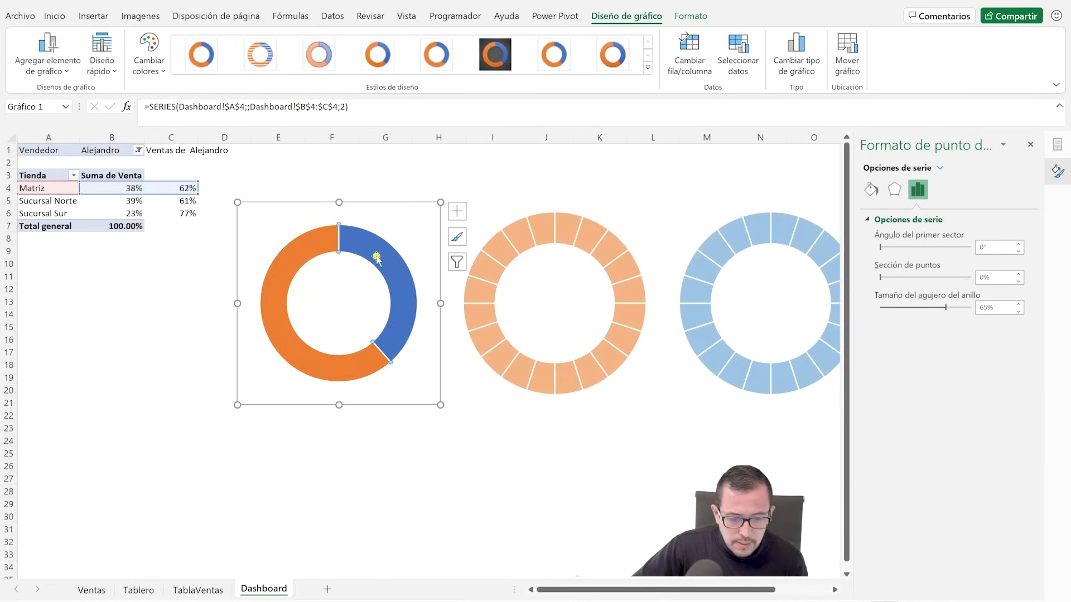
left_click(871, 190)
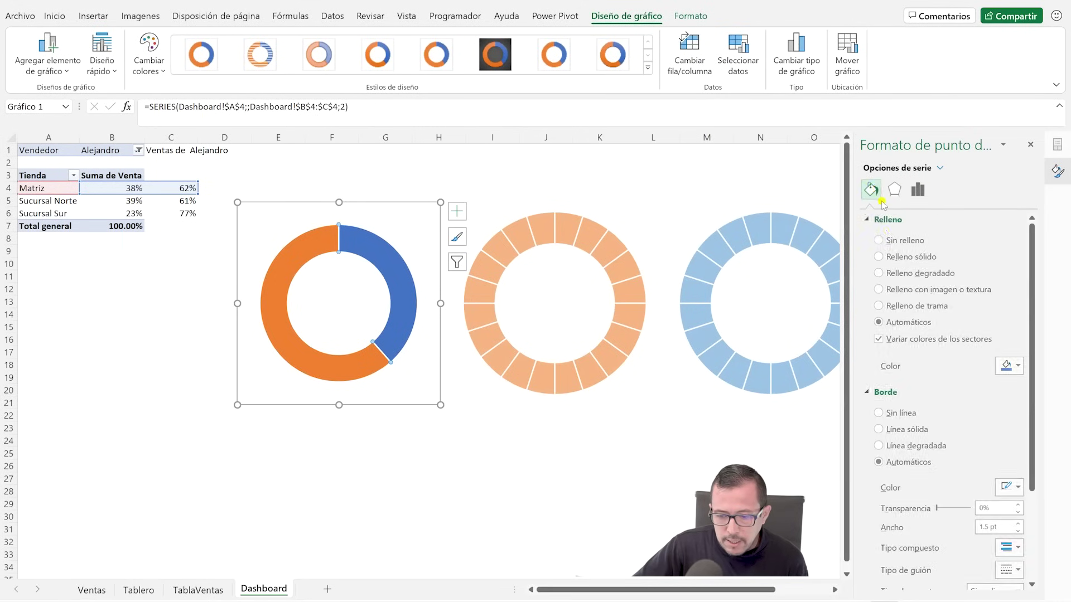
left_click(879, 240)
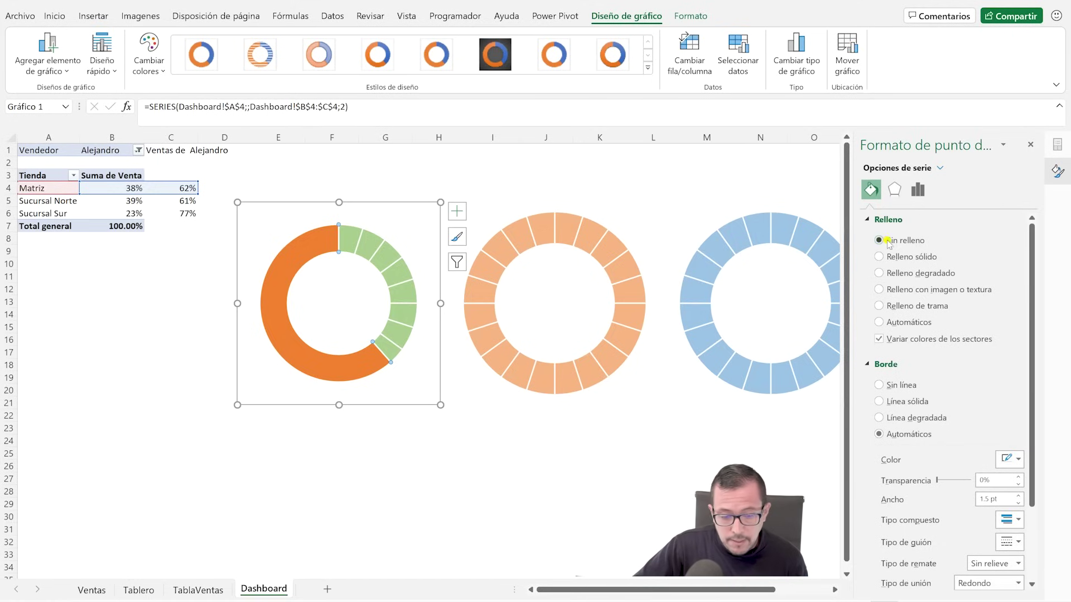
Step: Fill the 62% segment light grey at 25% transparency
left_click(313, 250)
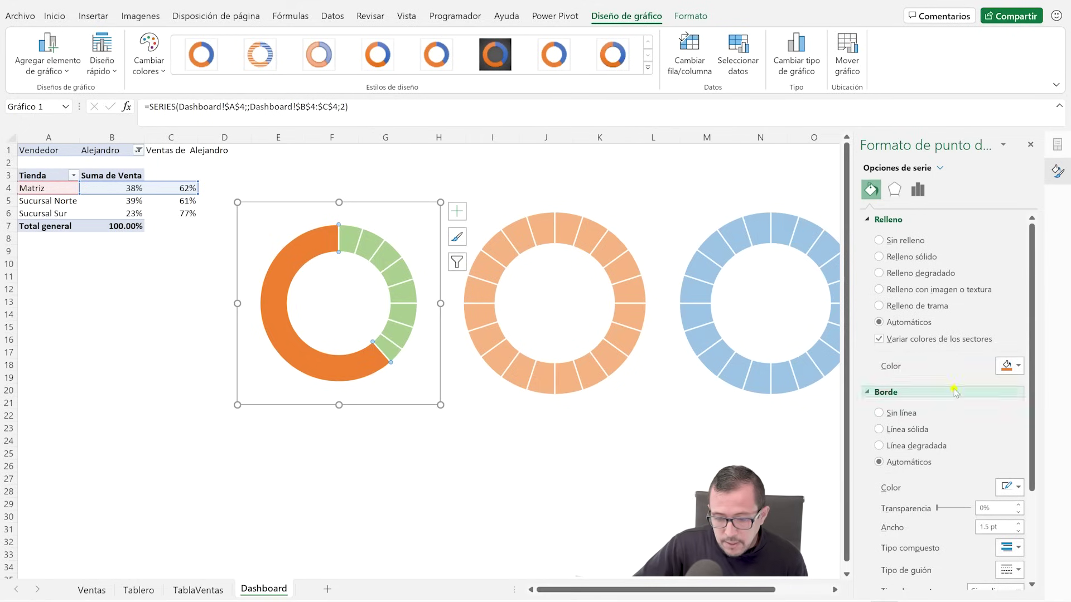
left_click(1007, 366)
left_click(960, 419)
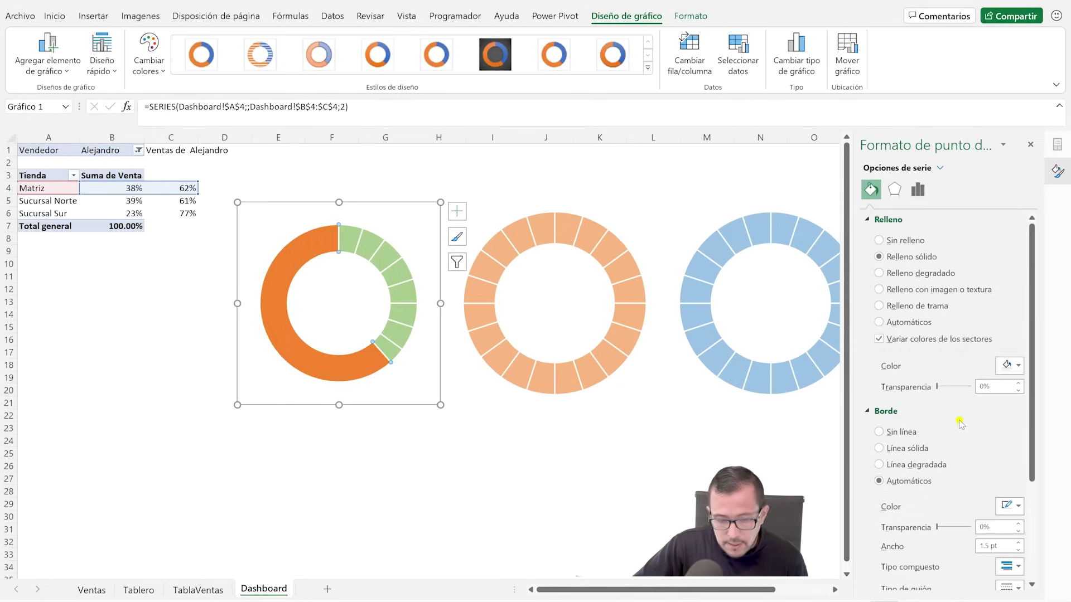
left_click(939, 387)
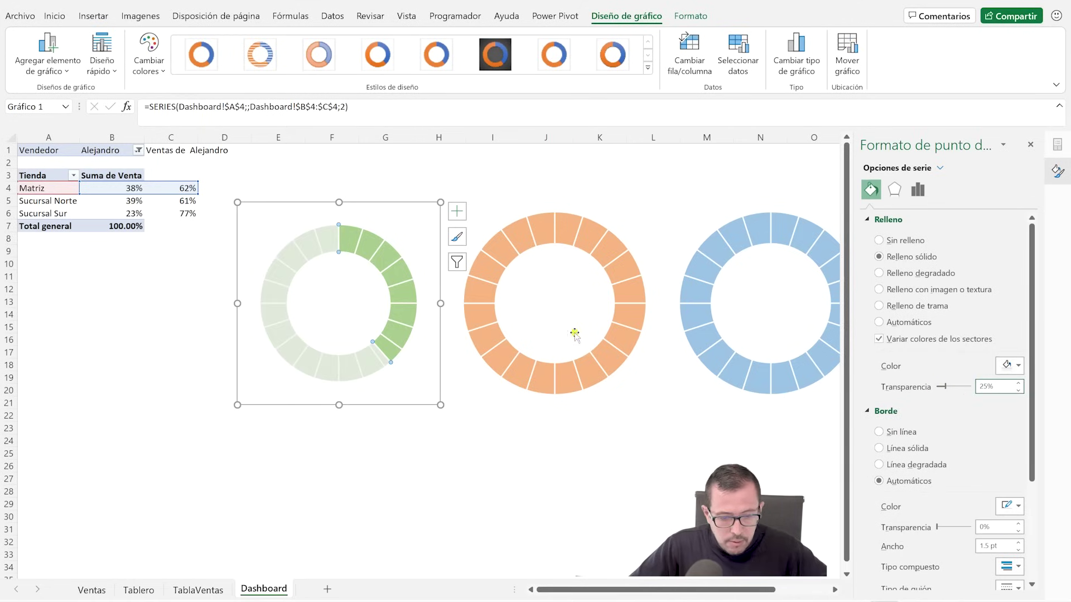
key("Escape")
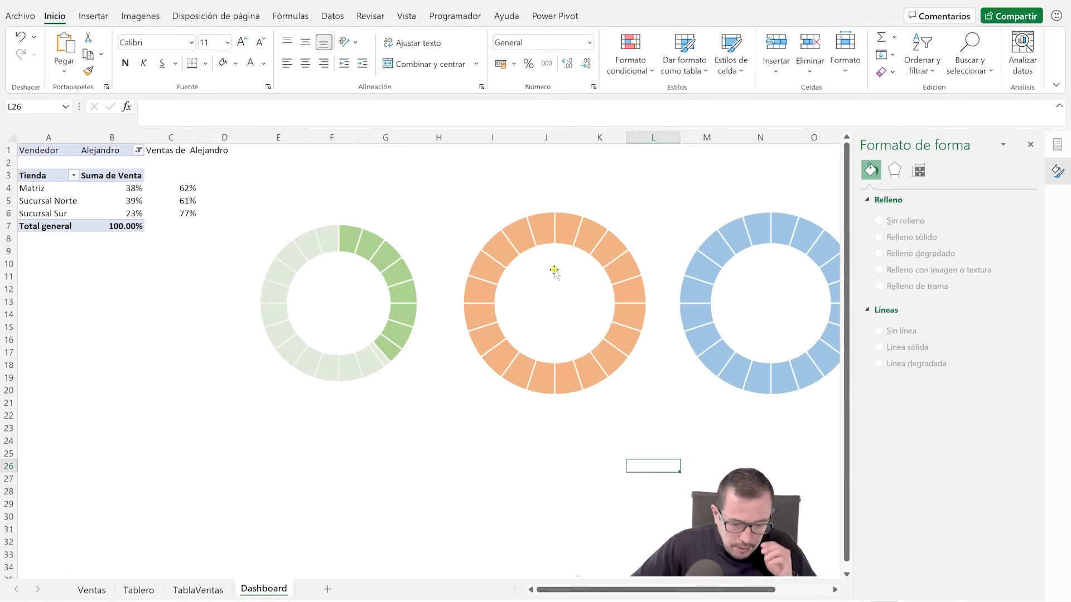
left_click(554, 270)
right_click(635, 218)
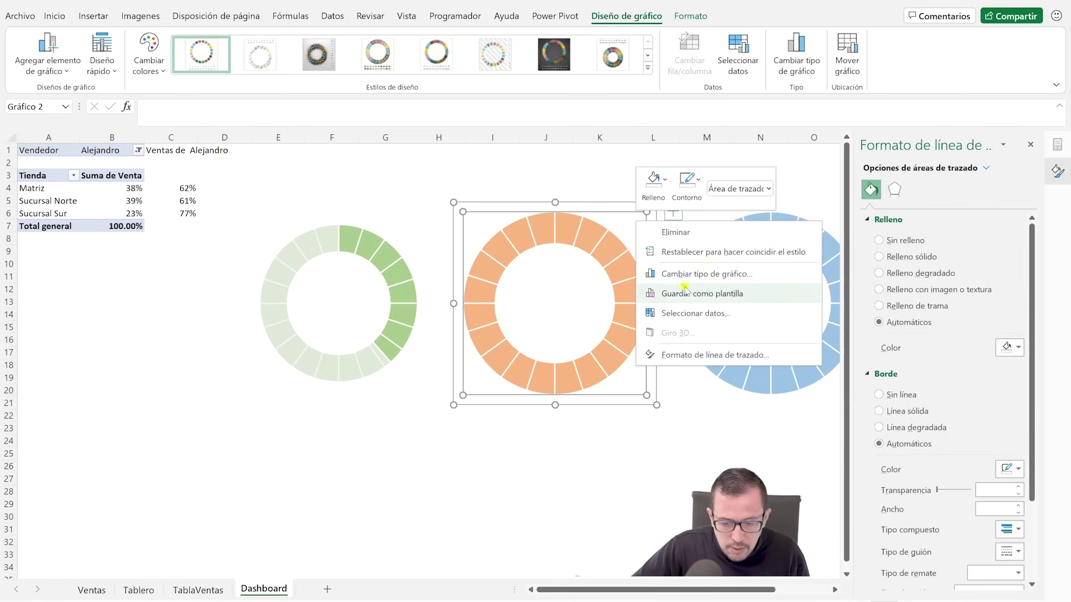
Step: Add a Sucursal Norte series to the orange donut, named from A5 with values B5:C5
left_click(700, 314)
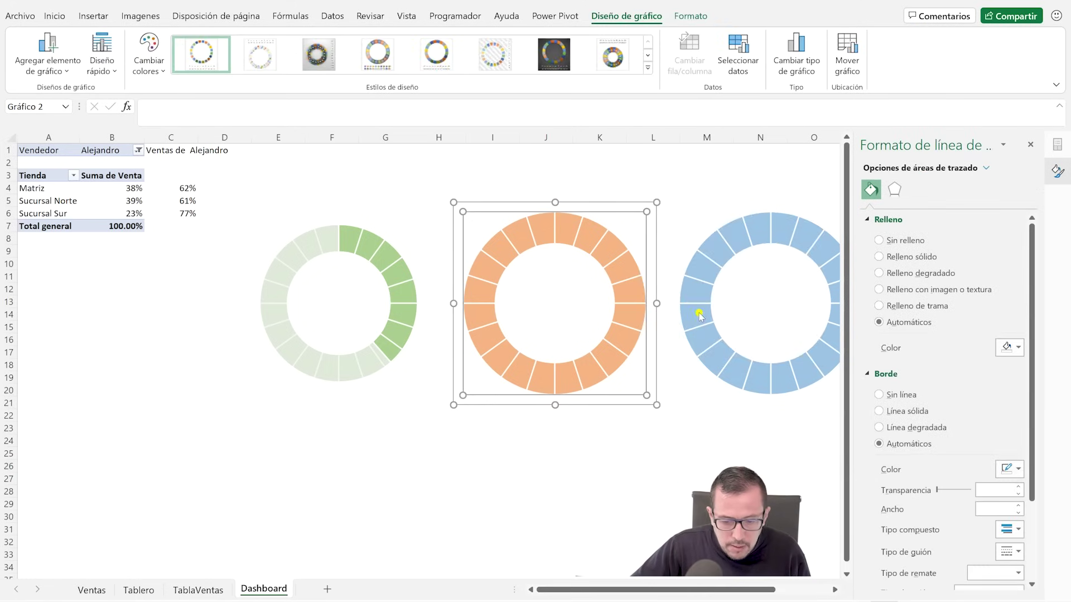
left_click(552, 310)
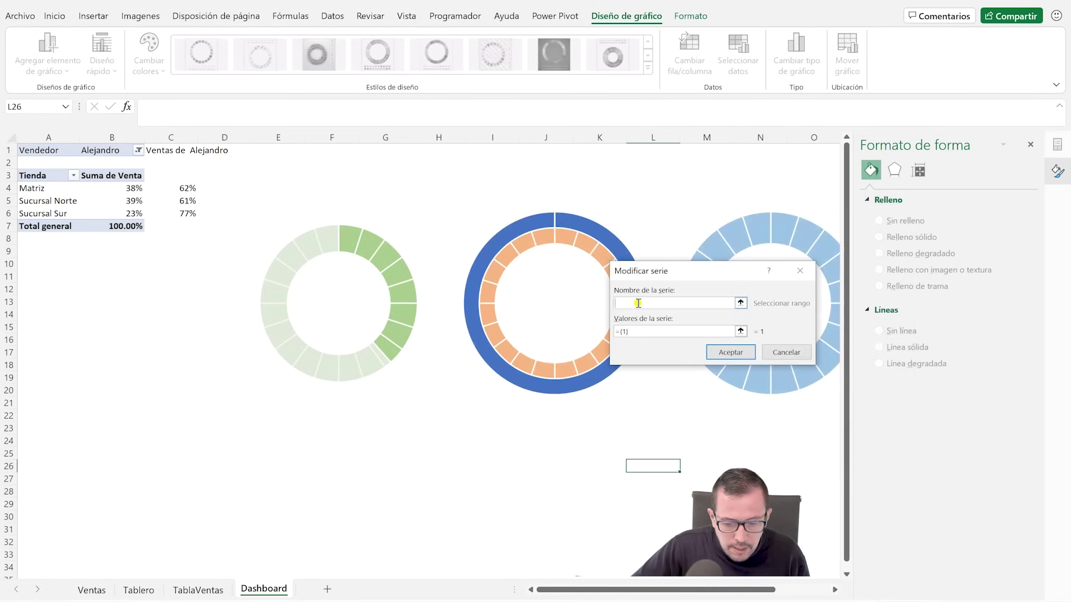
left_click(43, 200)
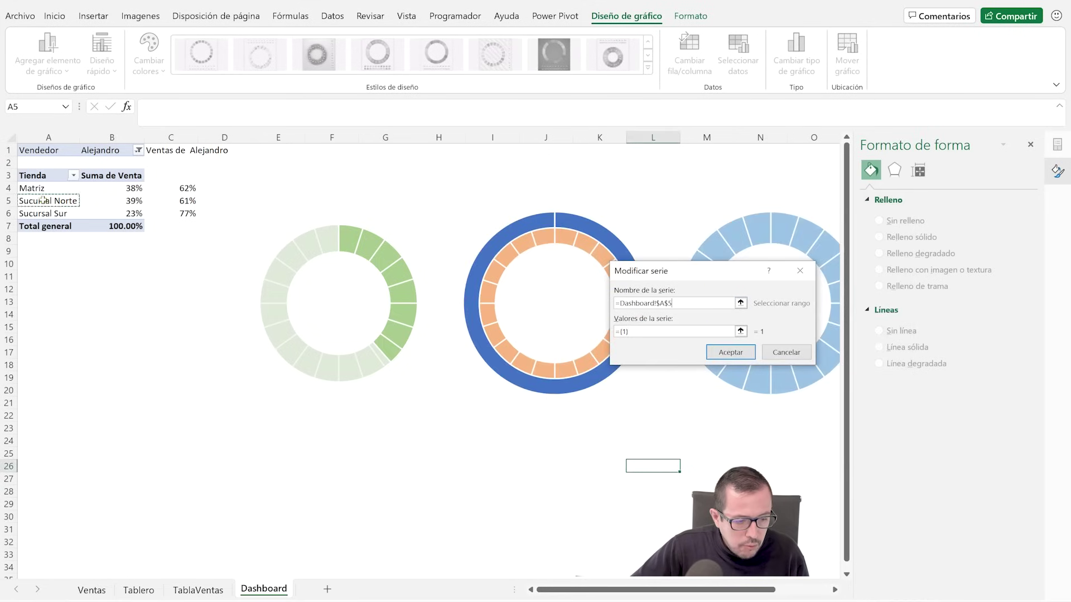
left_click_drag(633, 332, 558, 331)
key("BackSpace")
left_click_drag(128, 201, 190, 202)
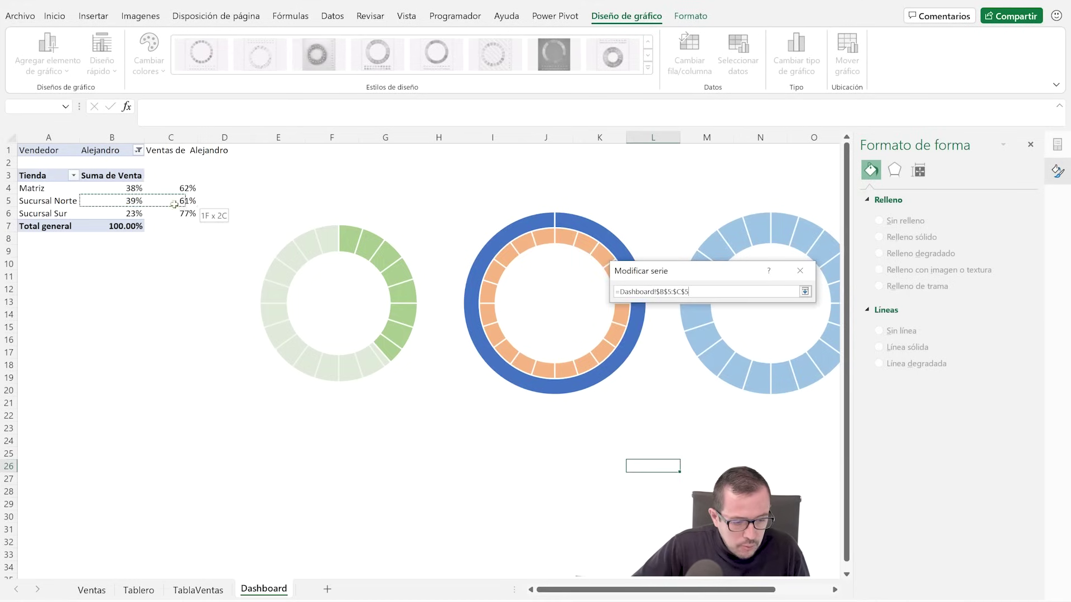
left_click(729, 353)
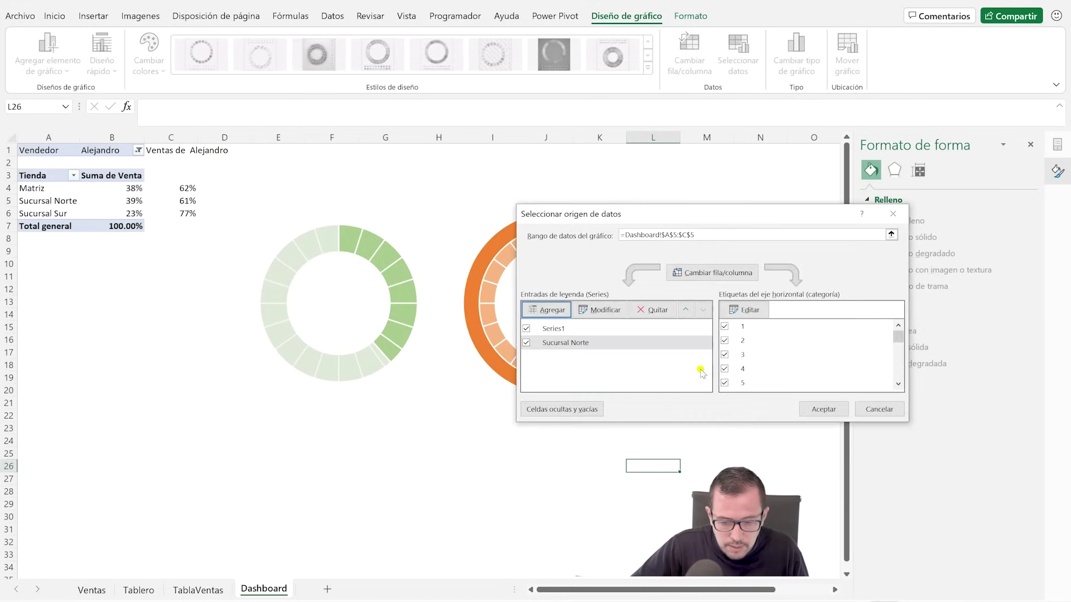
left_click(824, 409)
left_click(595, 235)
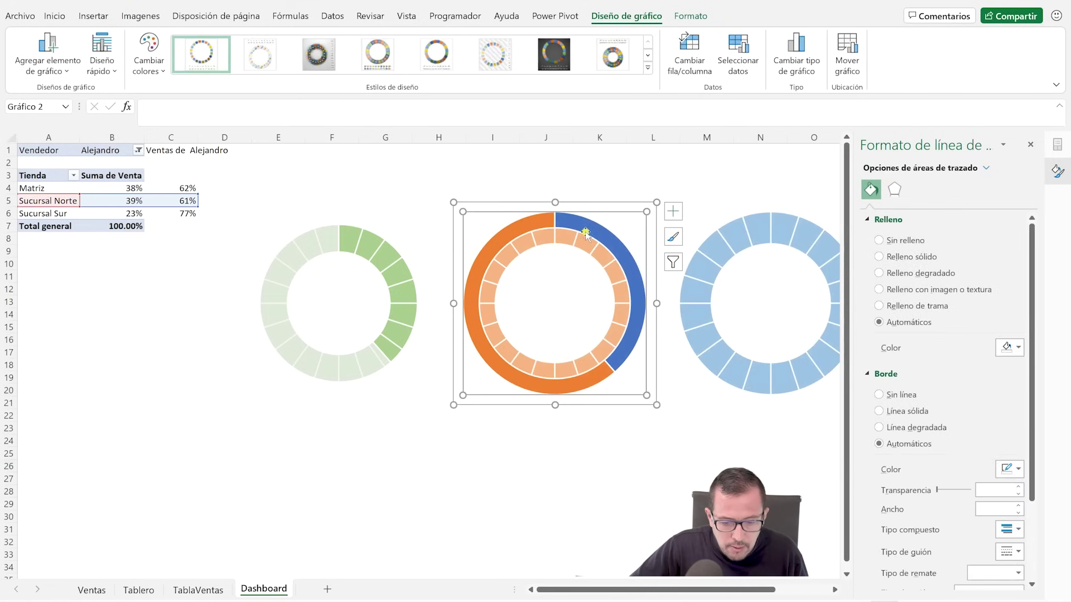
Step: Plot the Sucursal Norte series on the secondary axis
right_click(587, 230)
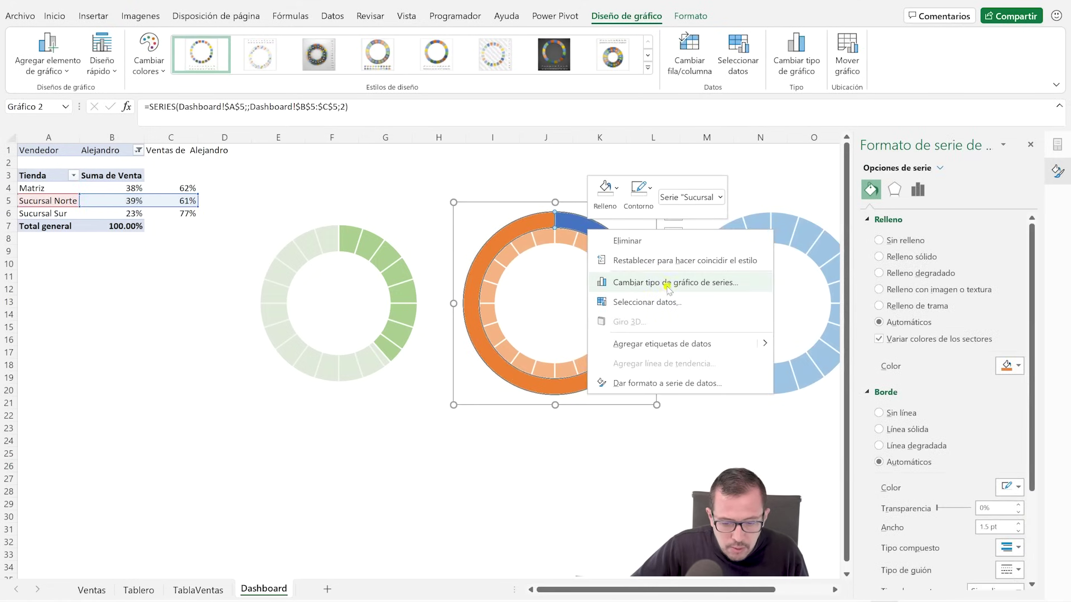
left_click(668, 284)
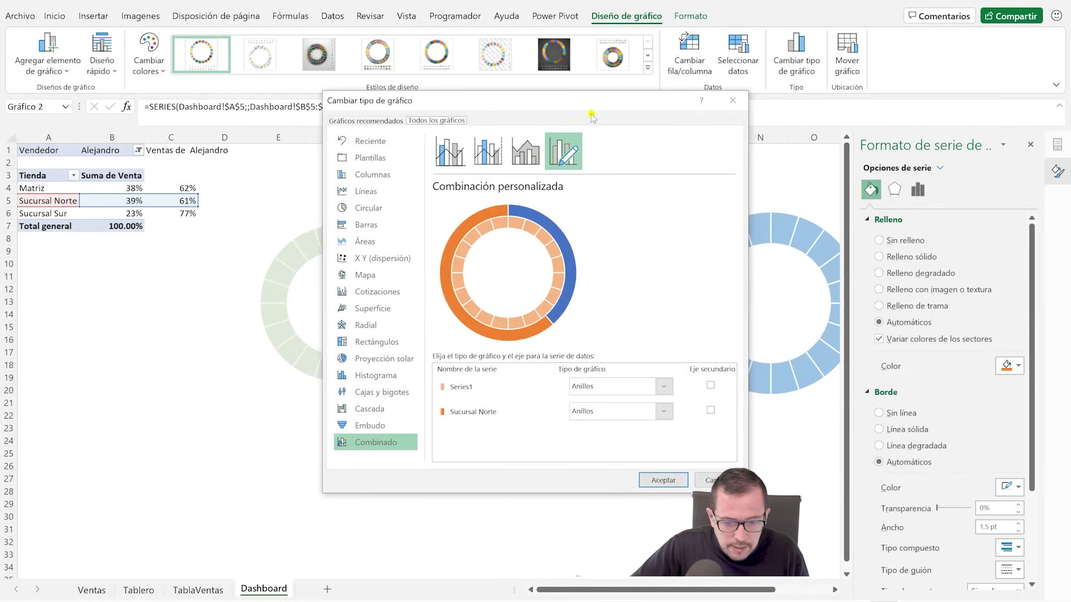
left_click_drag(588, 100, 312, 80)
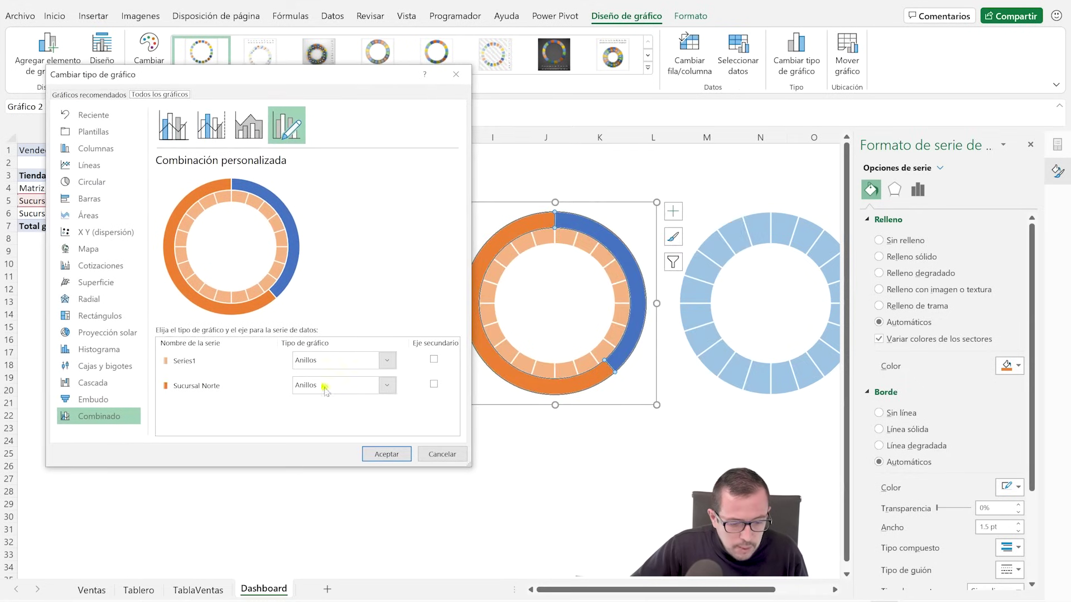
left_click(434, 385)
left_click(382, 455)
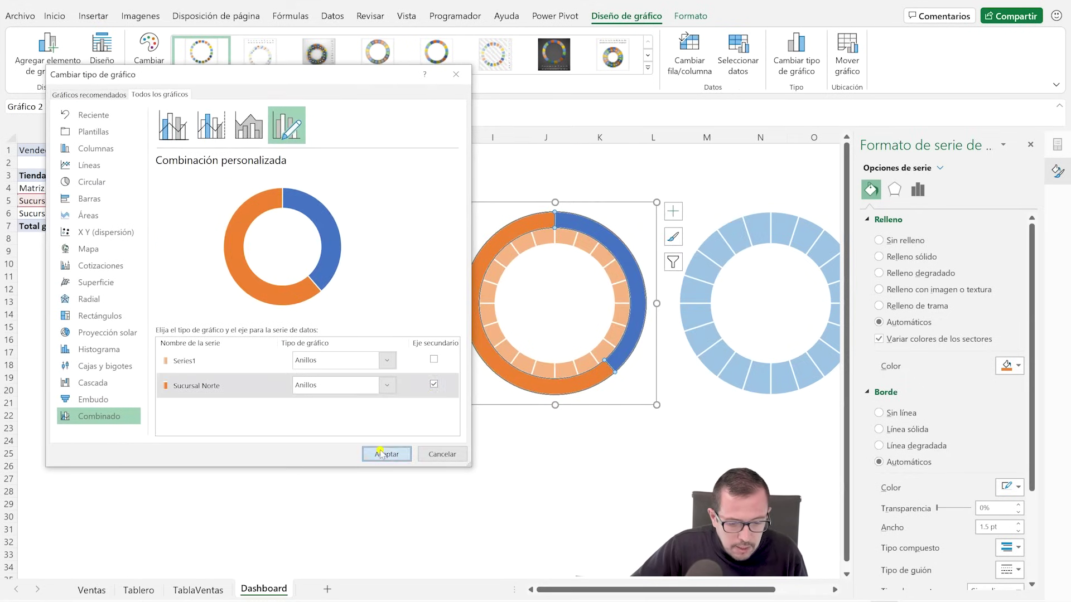
Step: Give the Sucursal Norte 61% slice a light grey fill at 25% transparency
left_click(598, 259)
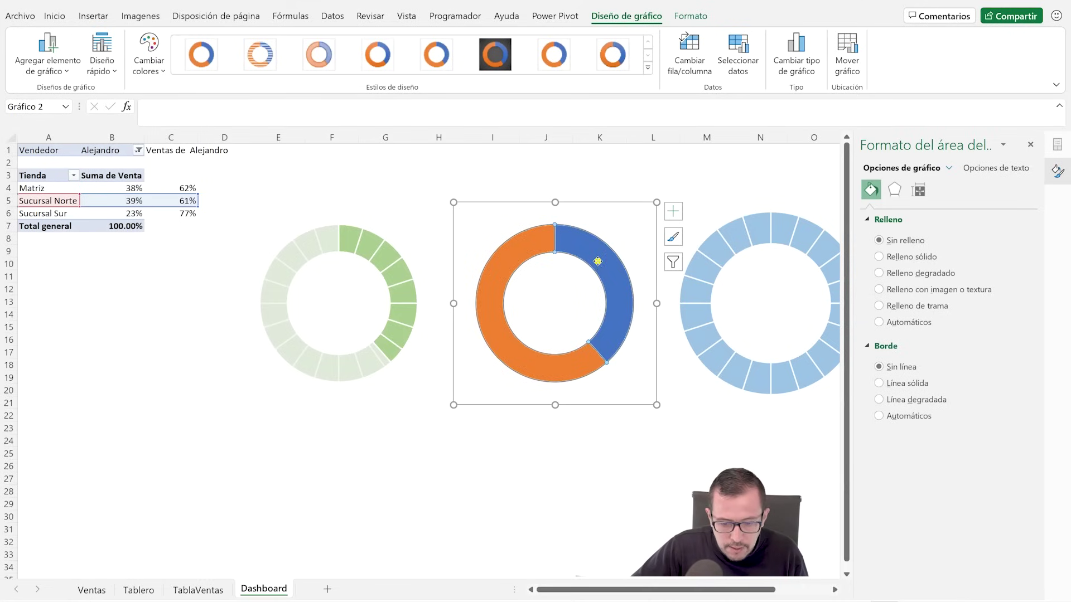
left_click(600, 258)
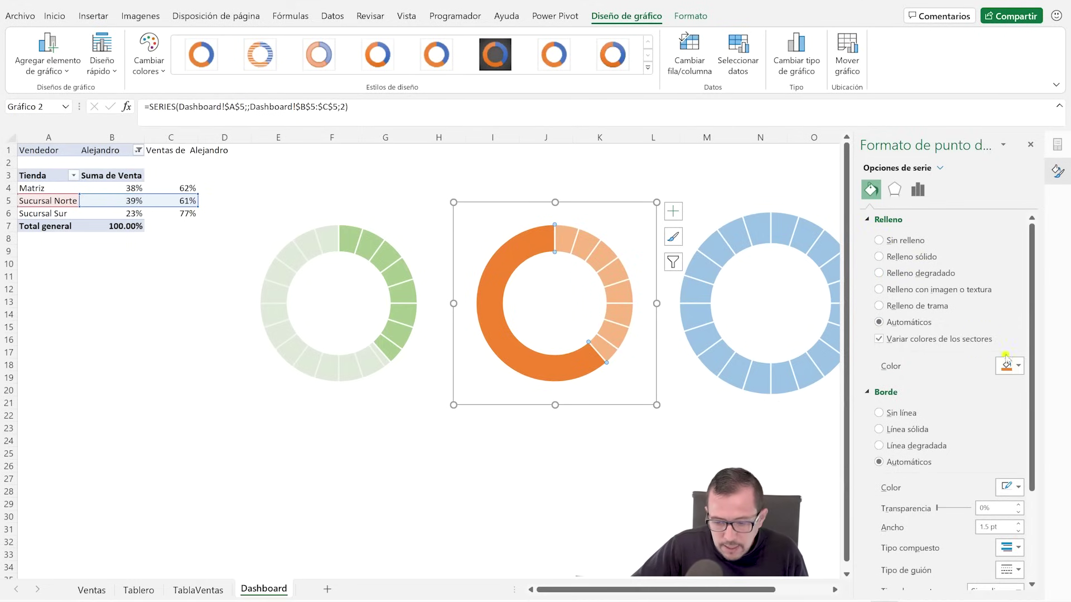
left_click(1012, 366)
left_click(959, 419)
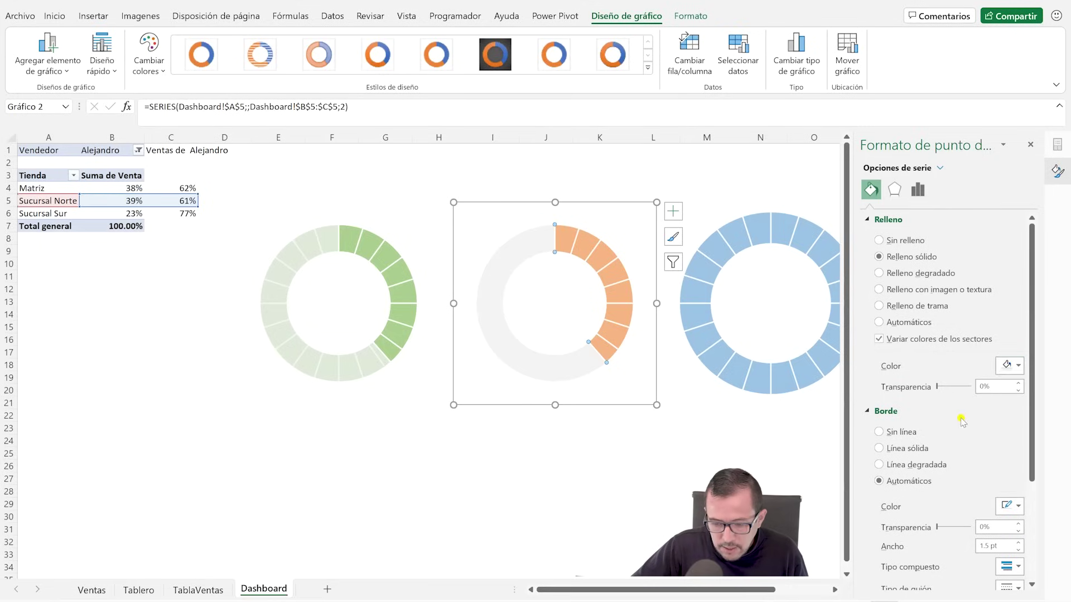
double_click(993, 386)
type("25")
key("Return")
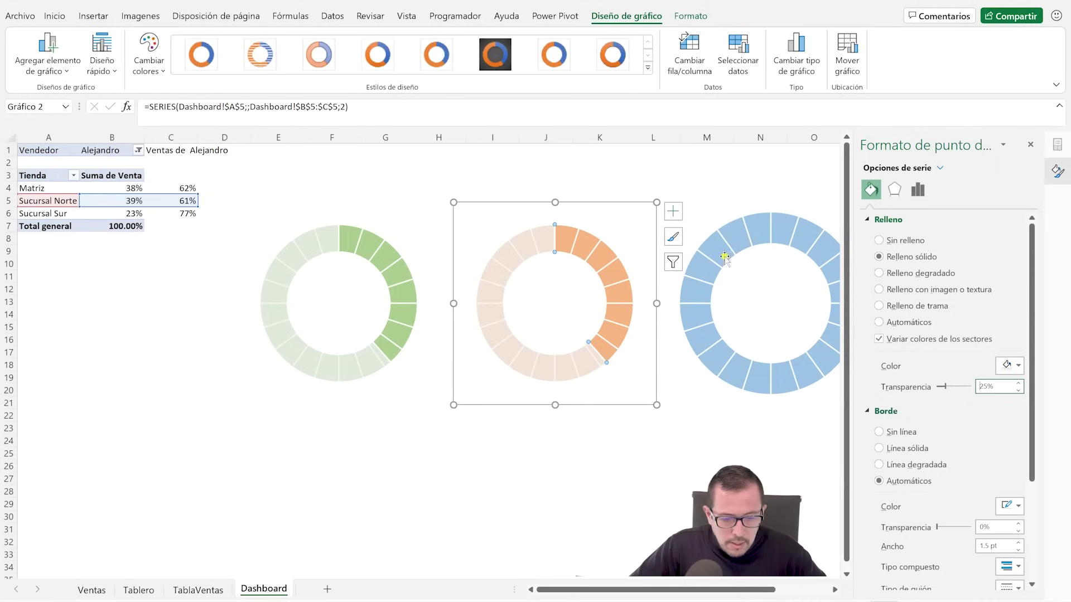
scroll(670, 276, "right", 3)
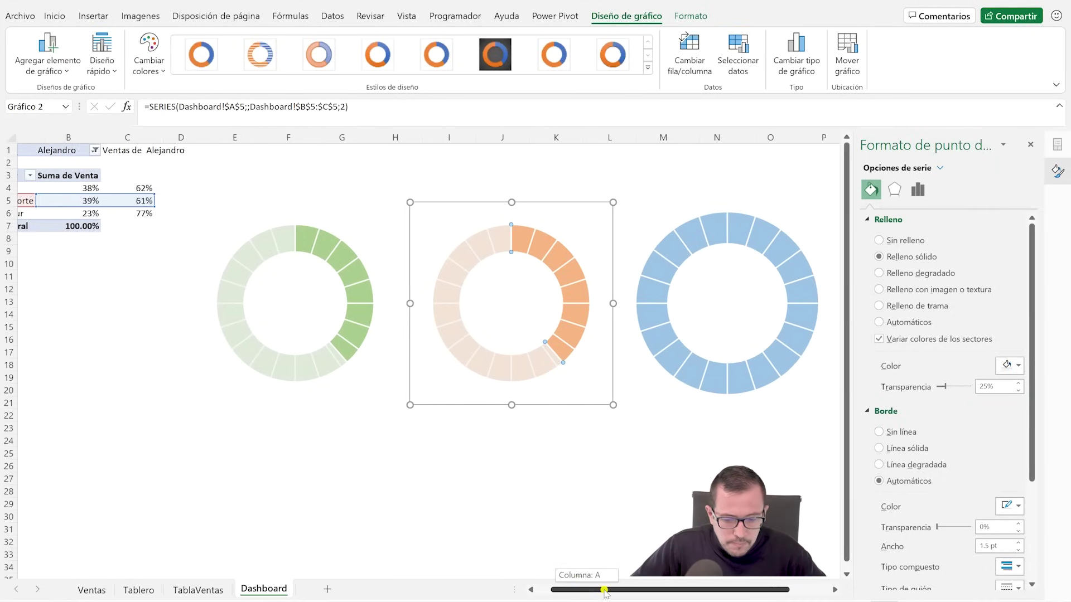
right_click(749, 221)
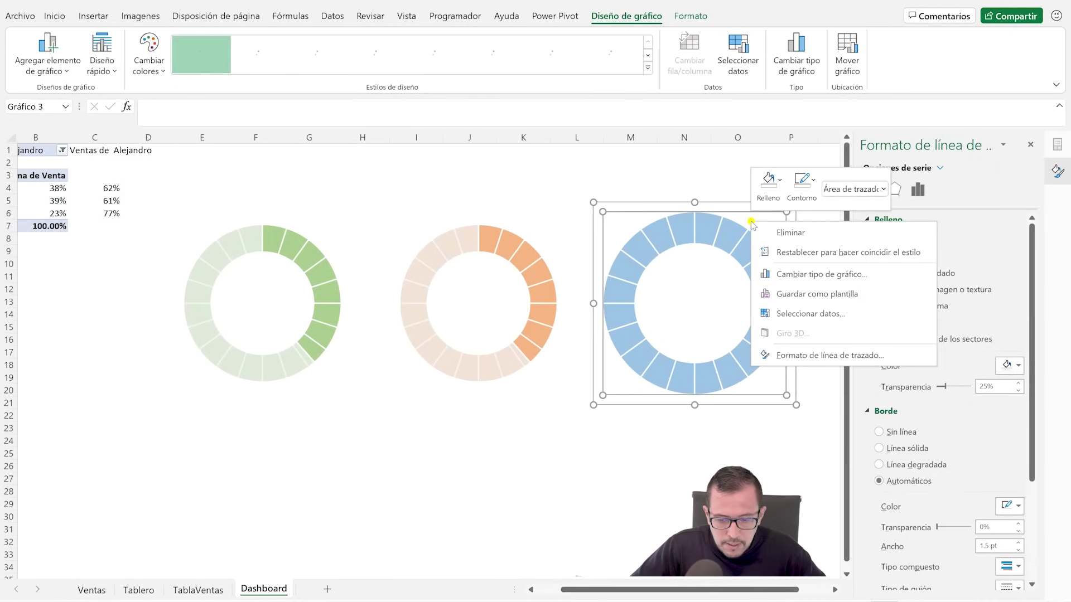
Step: Add a Sucursal Sur series to the blue donut, named from A6 with values B6:C6
left_click(820, 315)
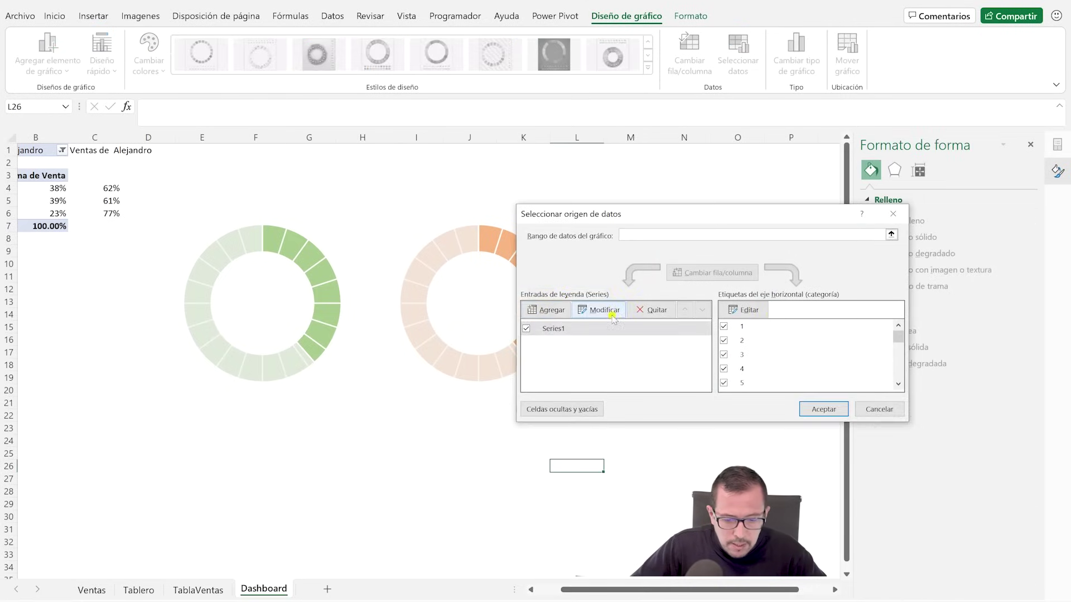
left_click(558, 311)
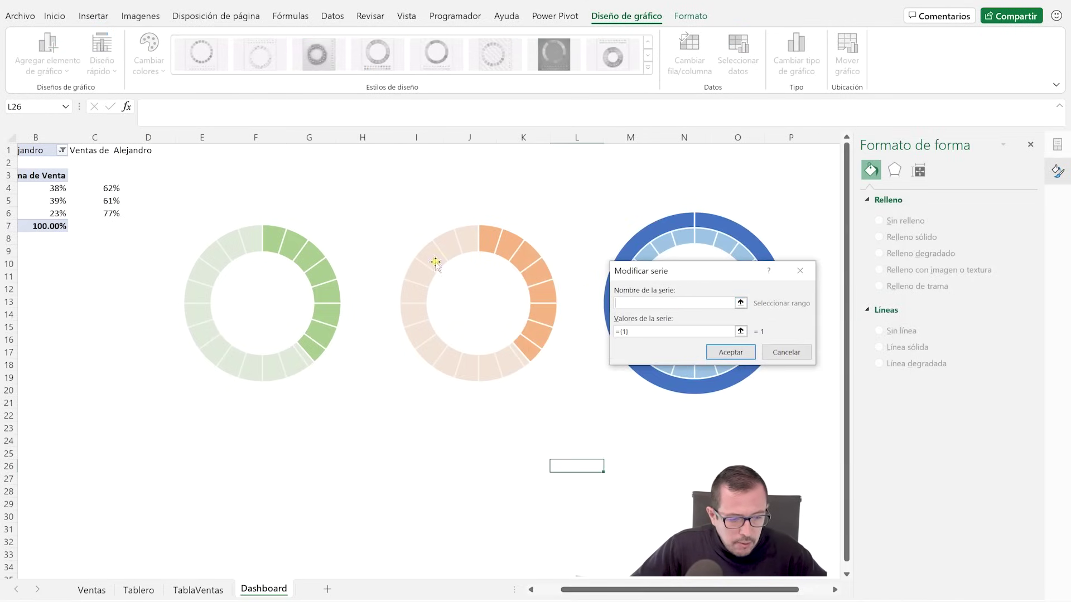
mouse_move(327, 251)
left_click_drag(569, 590, 544, 591)
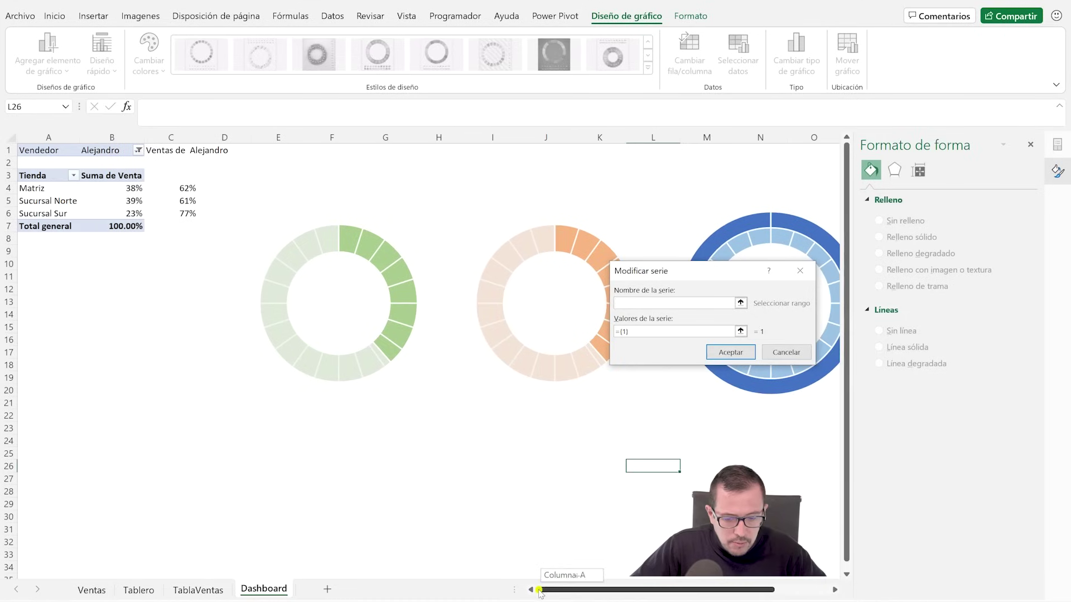
left_click(34, 214)
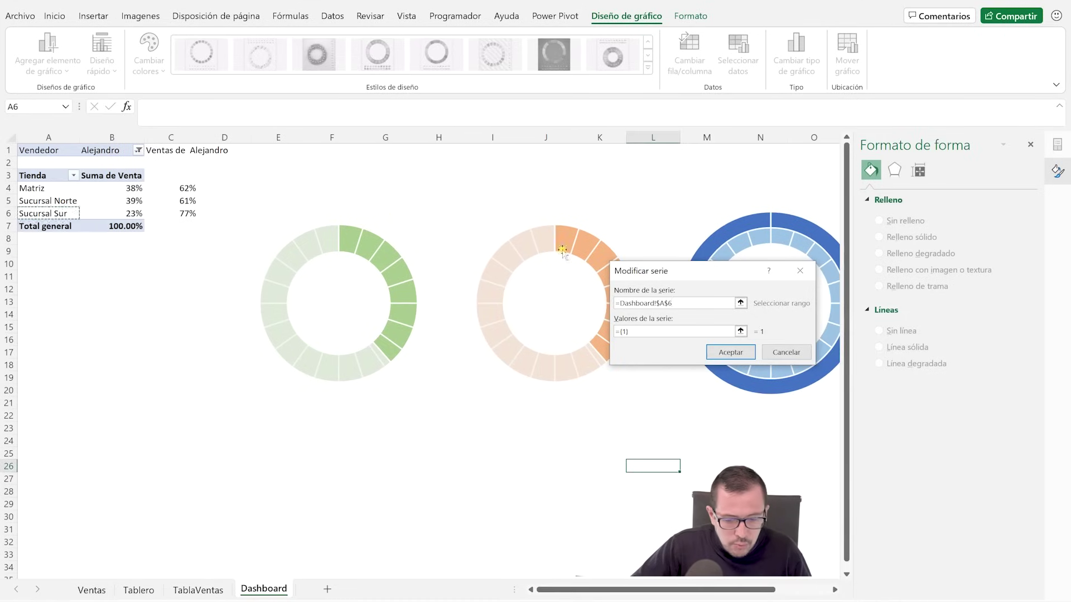
left_click(648, 329)
key("BackSpace")
key("BackSpace")
key("BackSpace")
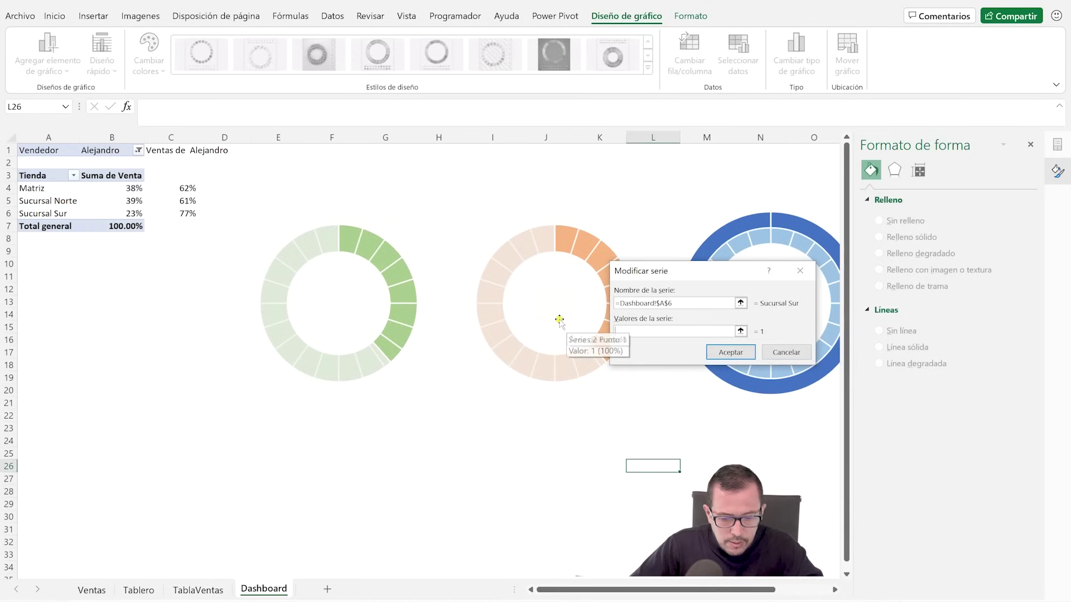
left_click_drag(129, 213, 184, 213)
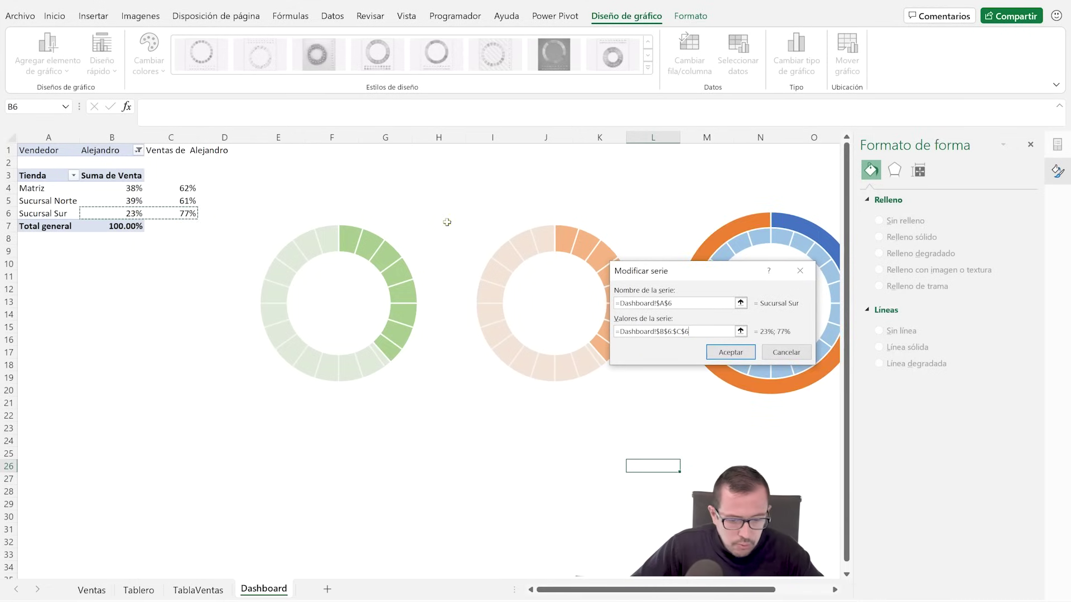
left_click(730, 352)
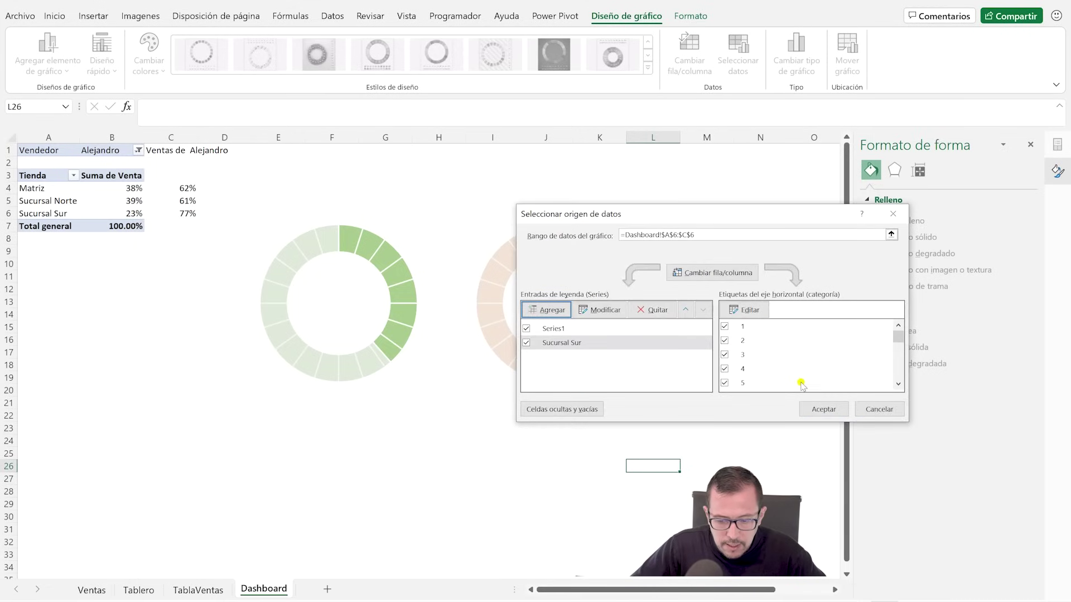
left_click(820, 410)
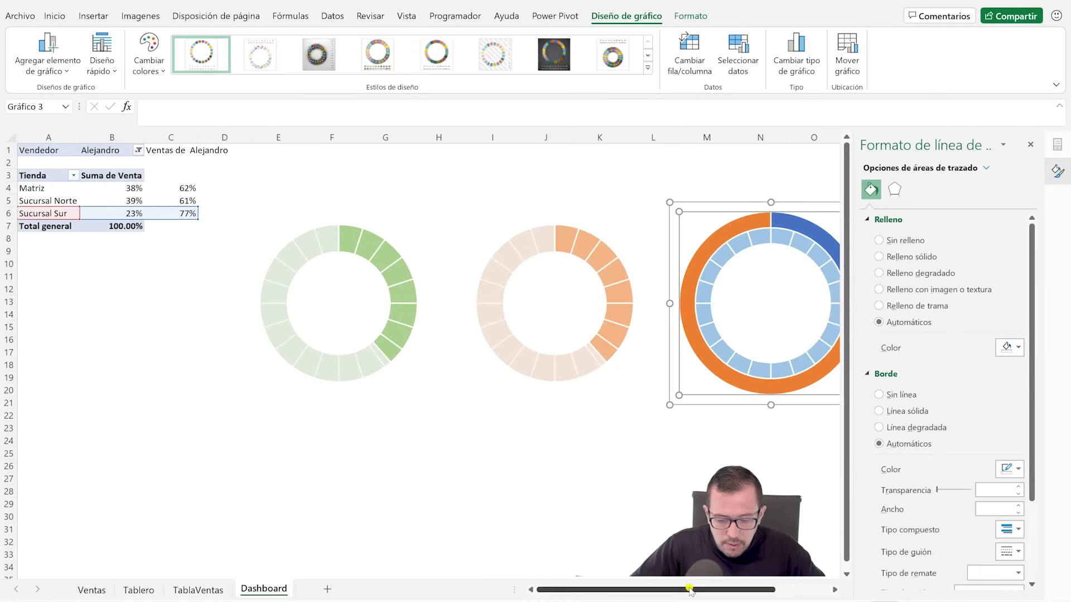
left_click_drag(690, 590, 710, 590)
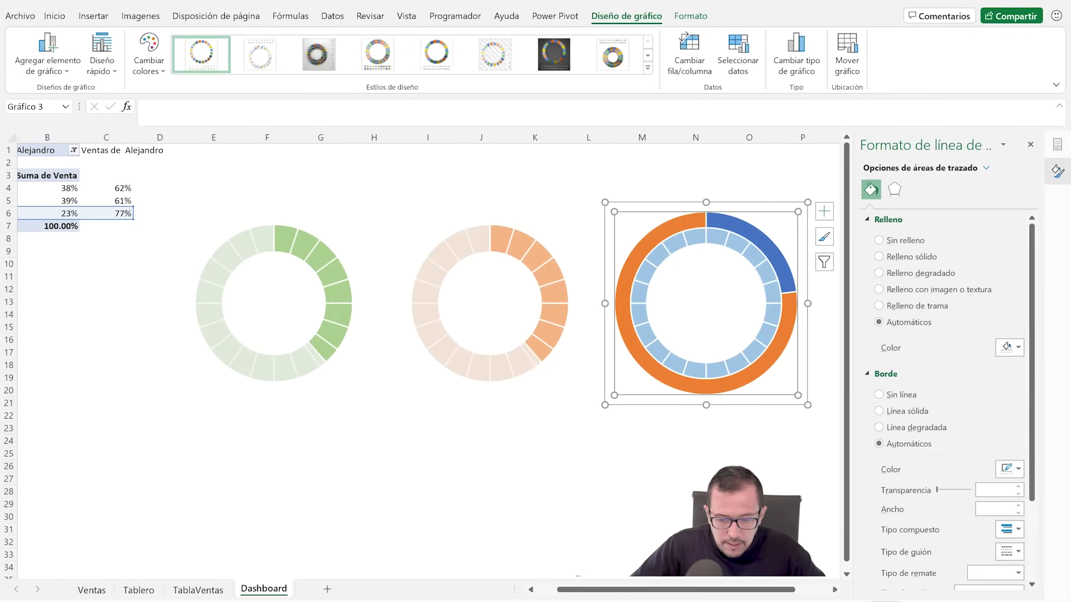
Step: Plot the Sucursal Sur series on the secondary axis
right_click(768, 249)
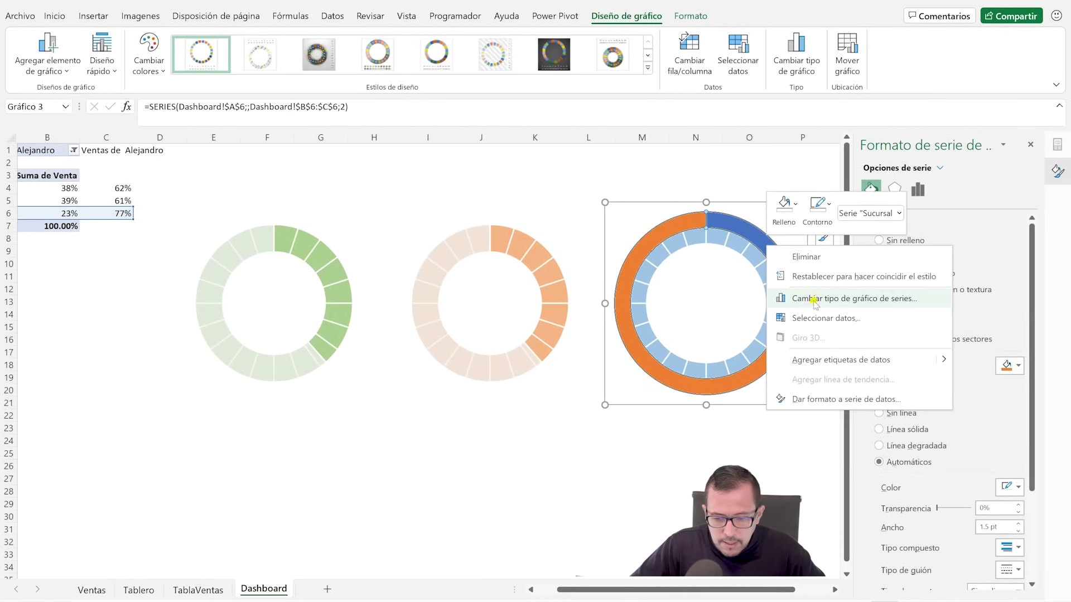
left_click(857, 299)
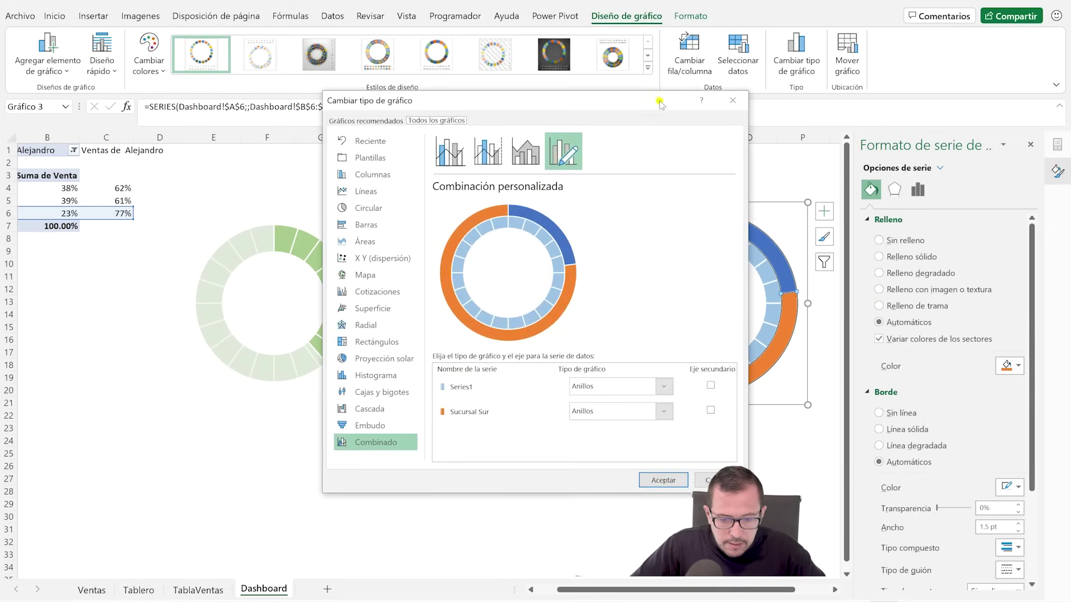
left_click_drag(661, 108, 492, 103)
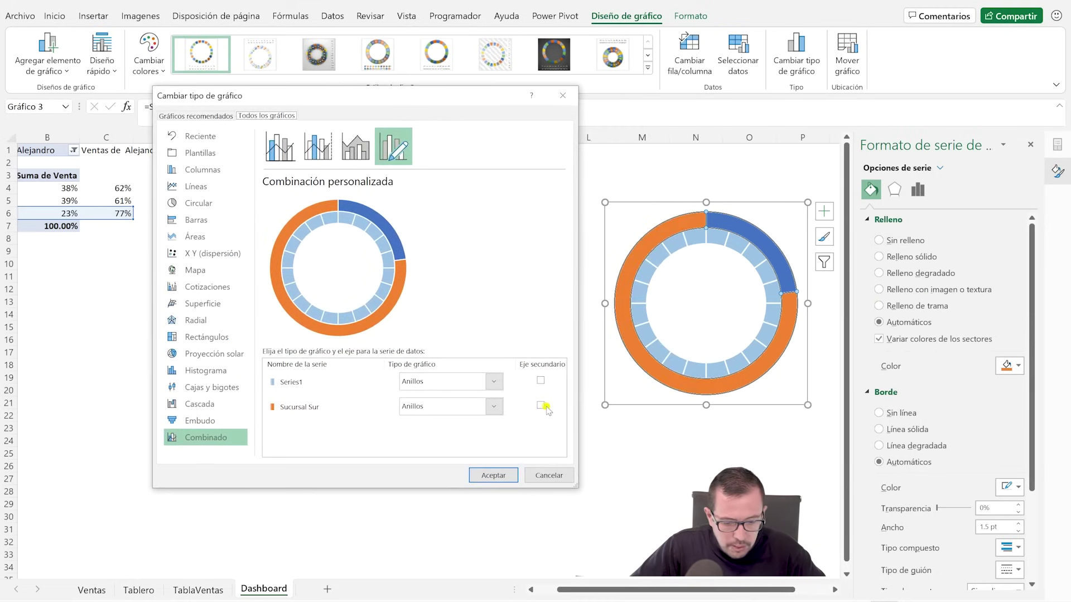
left_click(540, 406)
left_click(493, 475)
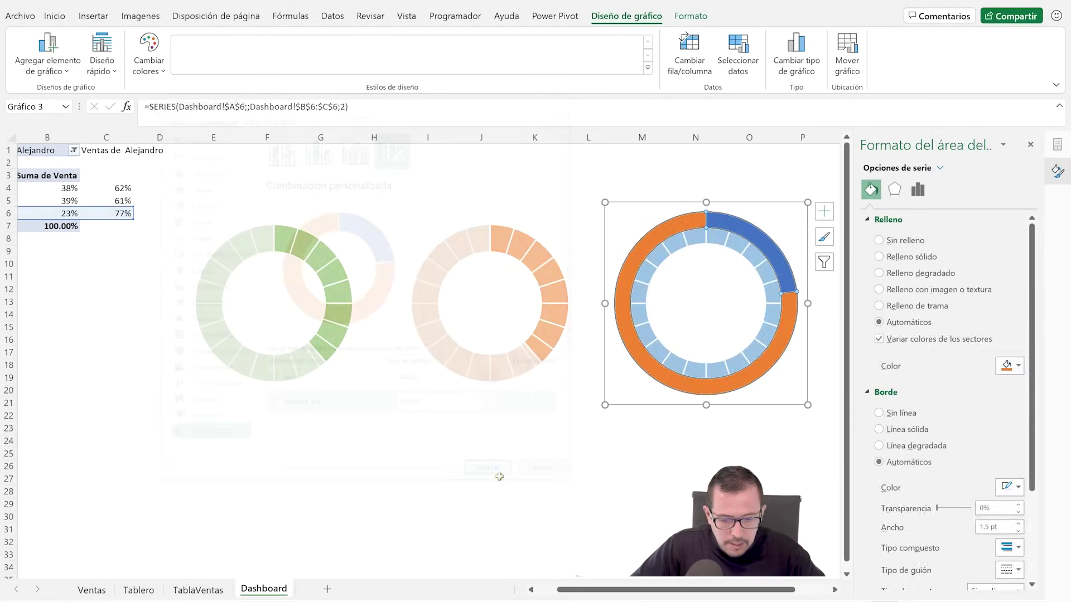
Step: Remove the 23% slice's fill and give the 77% remainder a light fill at 25% transparency
left_click(746, 249)
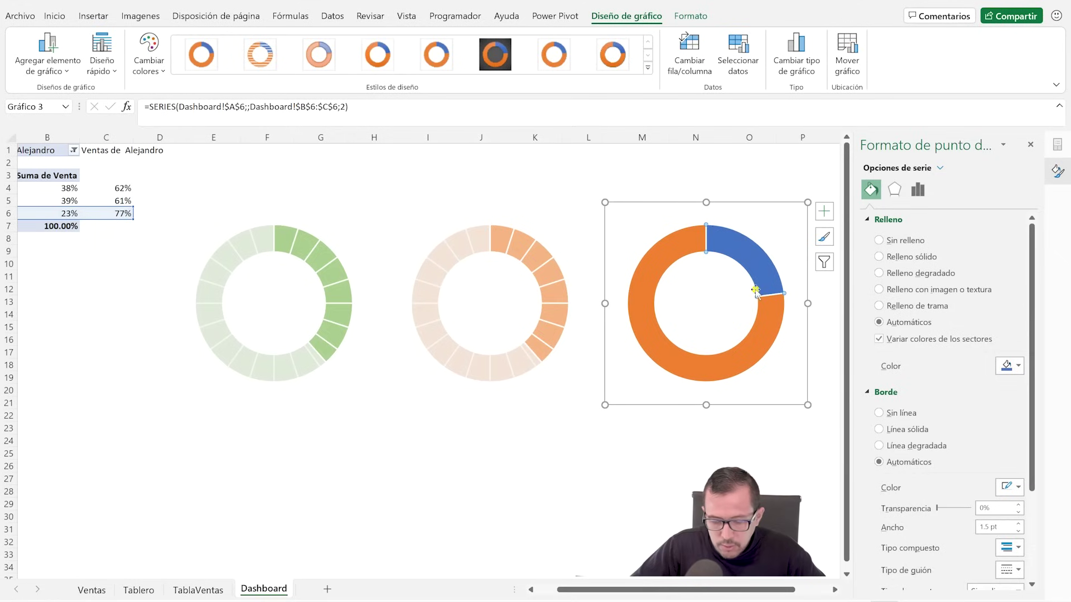
left_click(879, 240)
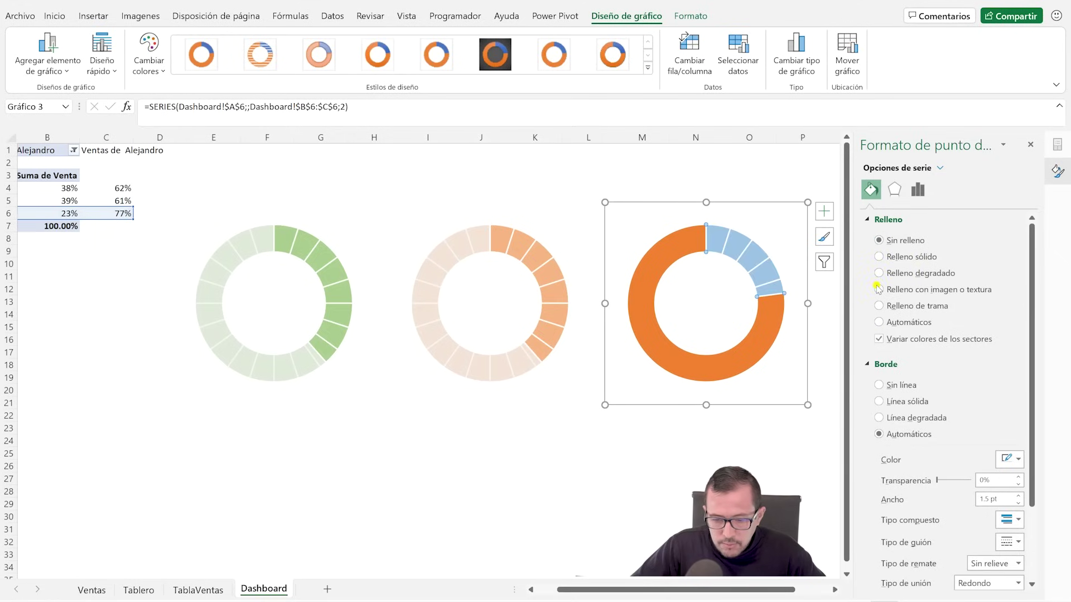
left_click(733, 363)
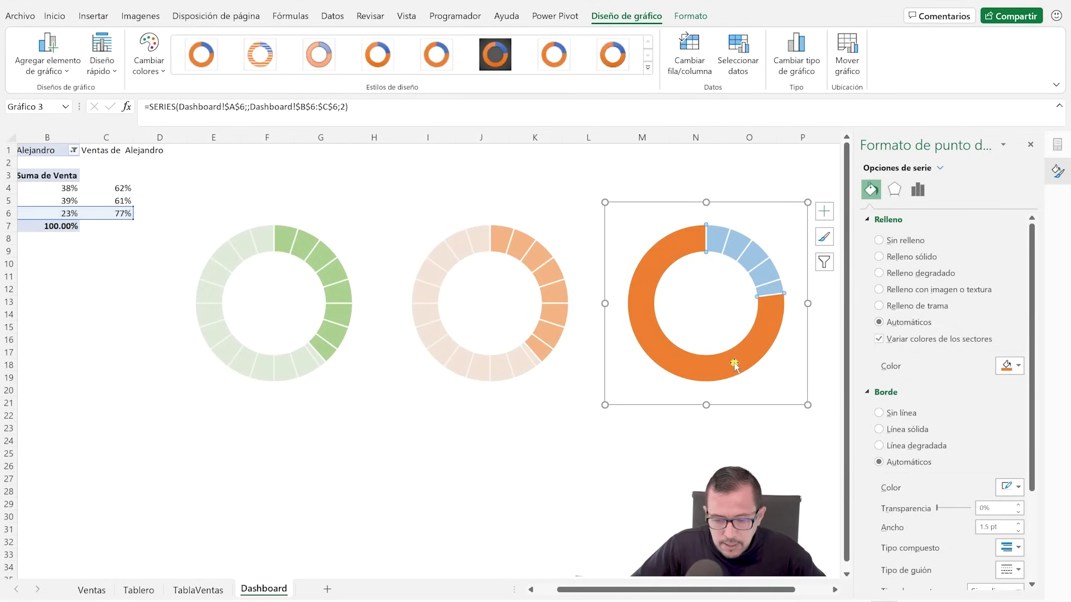
left_click(1007, 366)
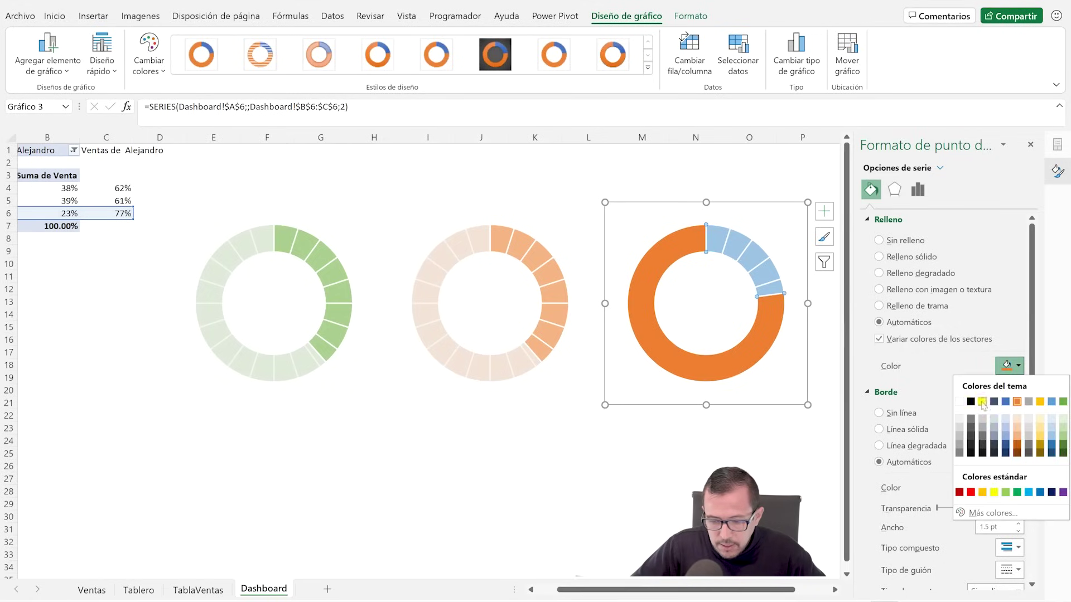
left_click(960, 419)
left_click(940, 385)
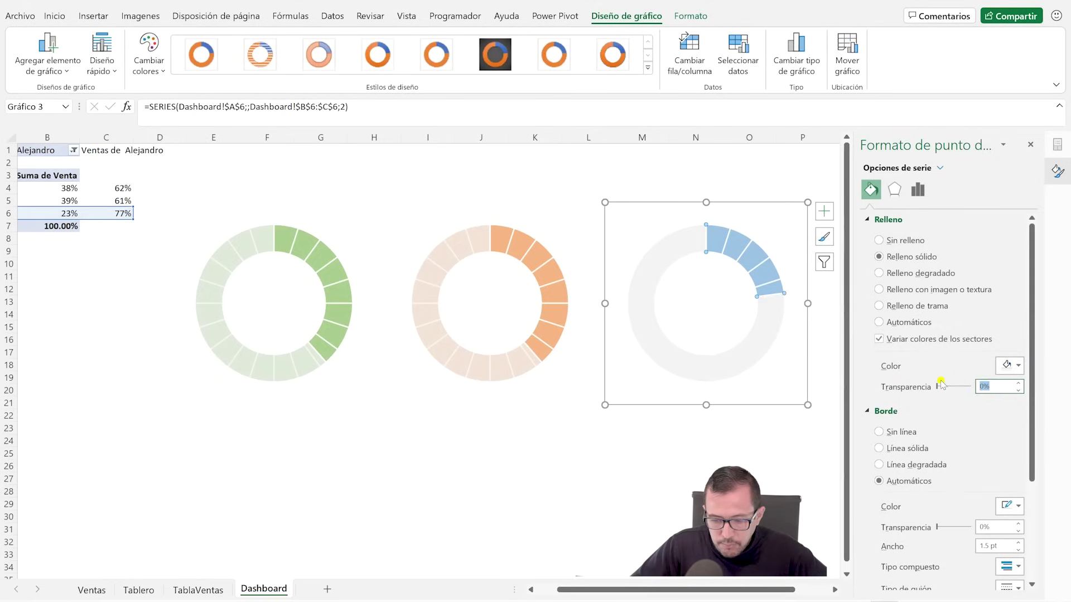
type("5")
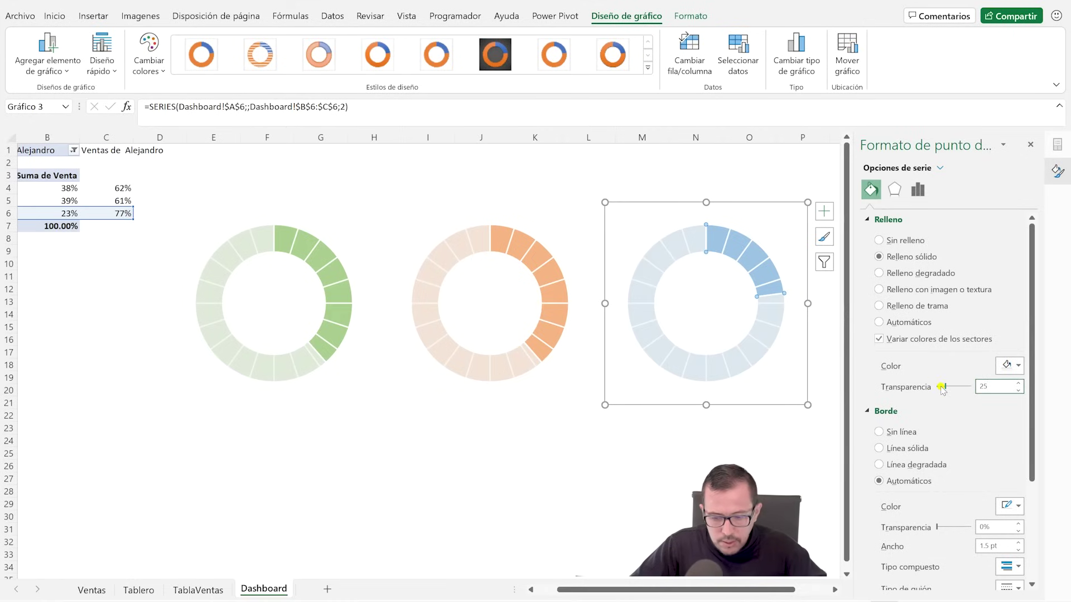
left_click(750, 479)
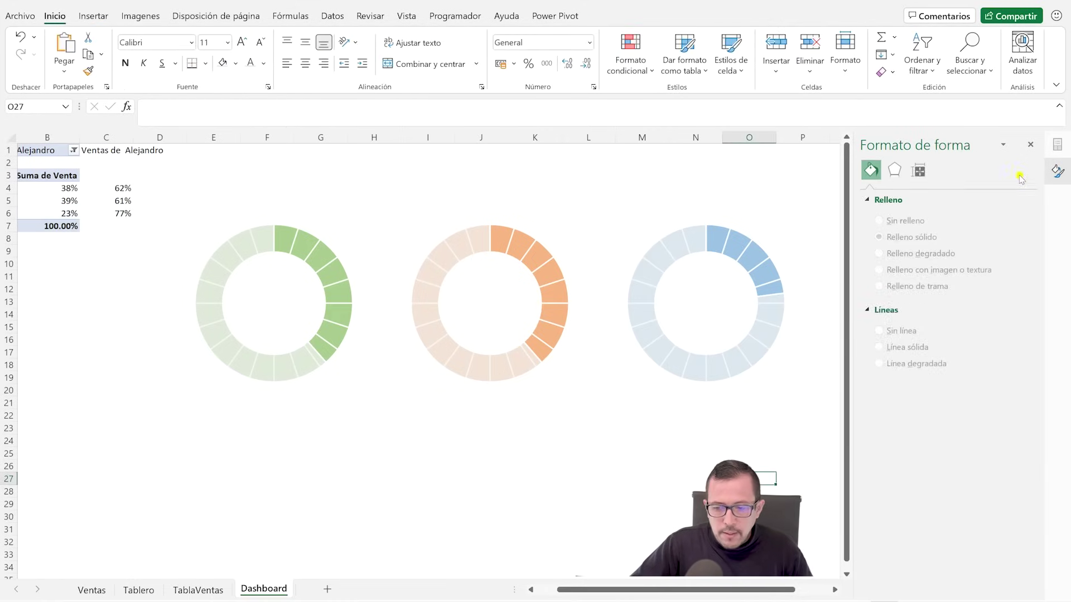
Step: Draw a text box below the green donut and link it to cell B4, showing 38%
left_click(1030, 144)
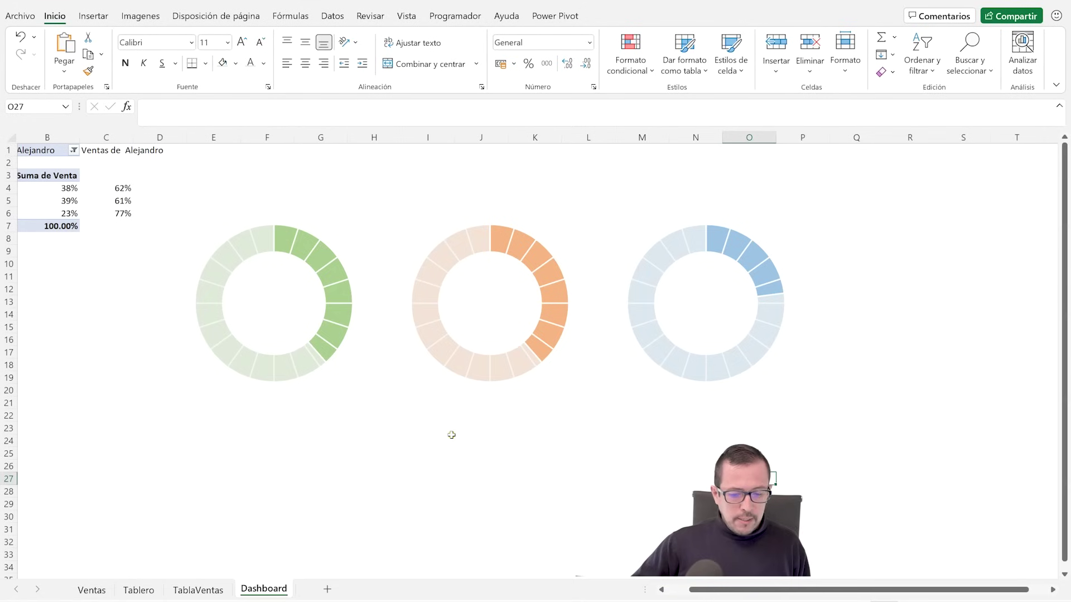
left_click_drag(696, 591, 670, 583)
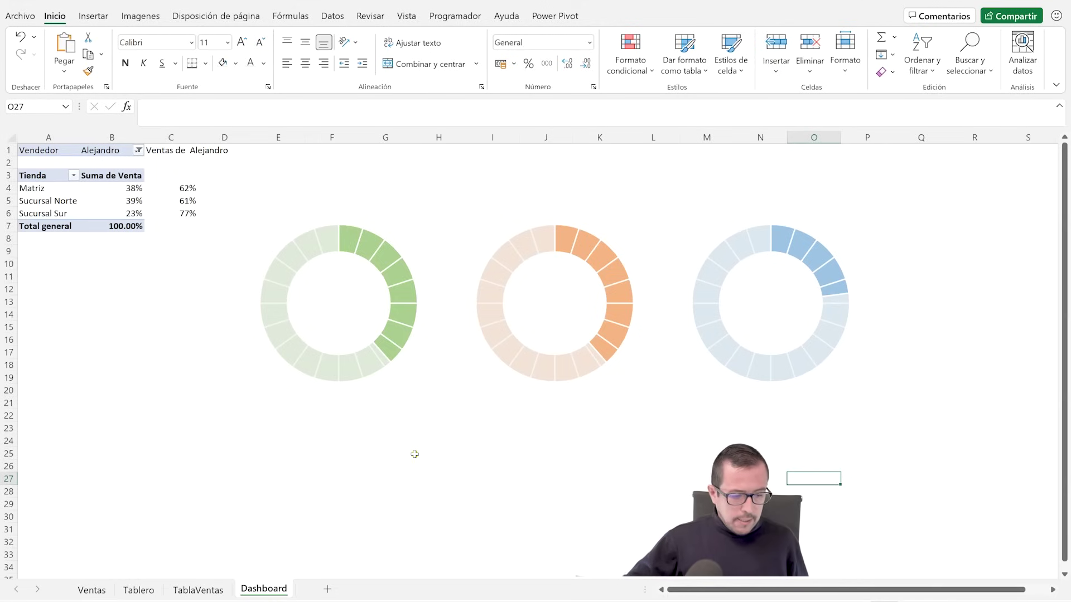
left_click(92, 17)
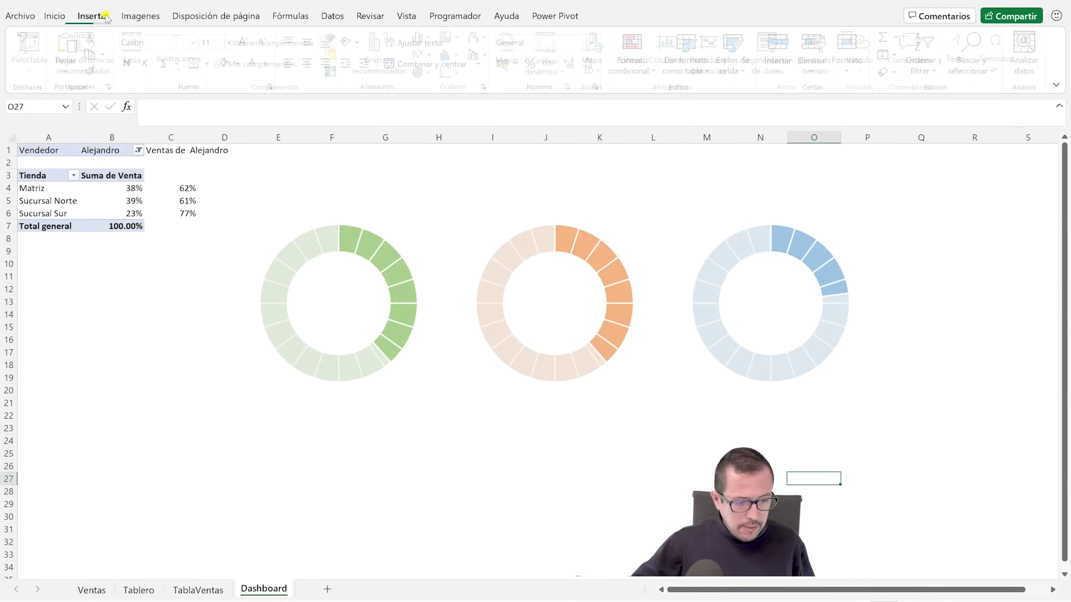
left_click(958, 53)
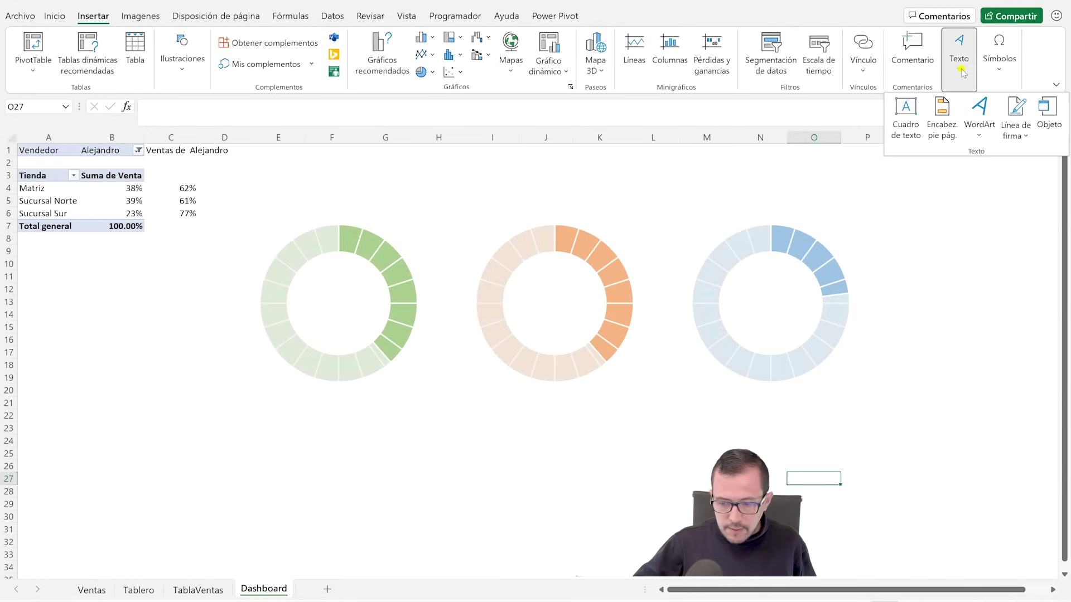
left_click(907, 109)
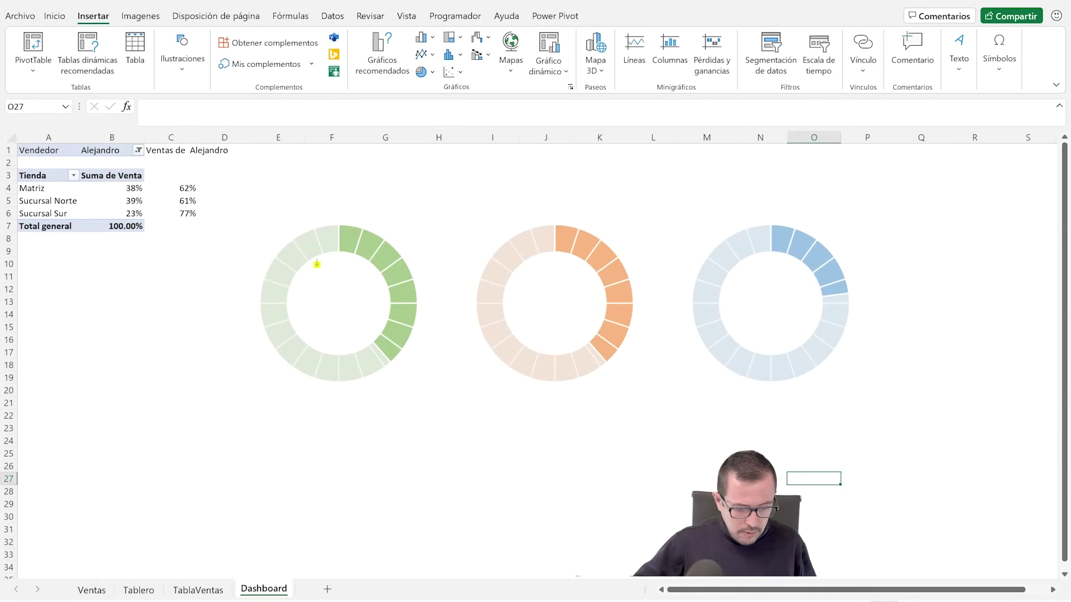
left_click_drag(279, 404, 356, 452)
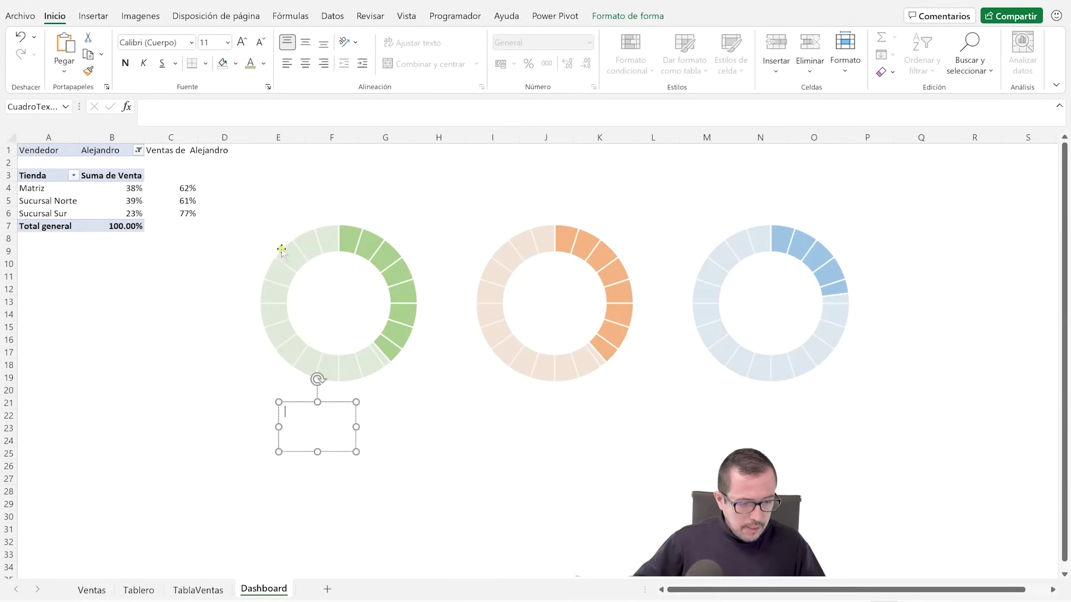
left_click(185, 118)
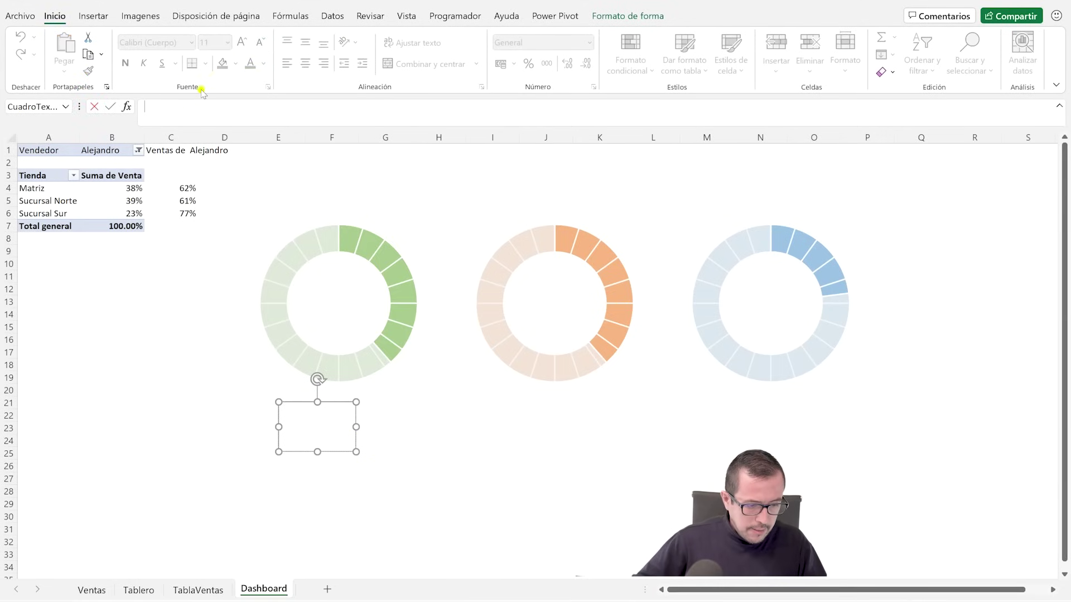
type("=")
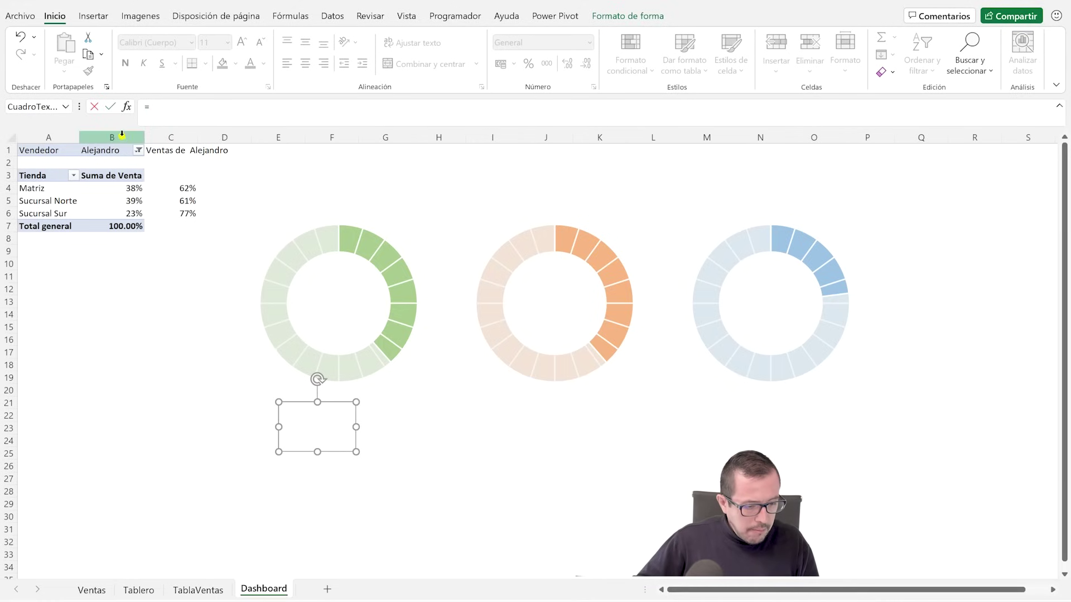
left_click(114, 188)
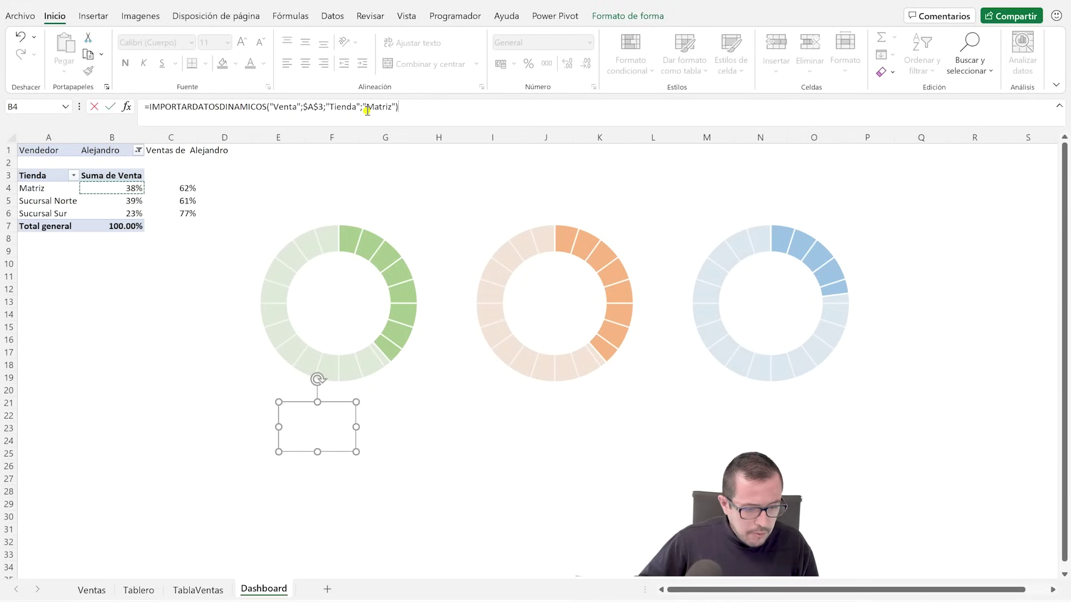
left_click_drag(418, 107, 152, 106)
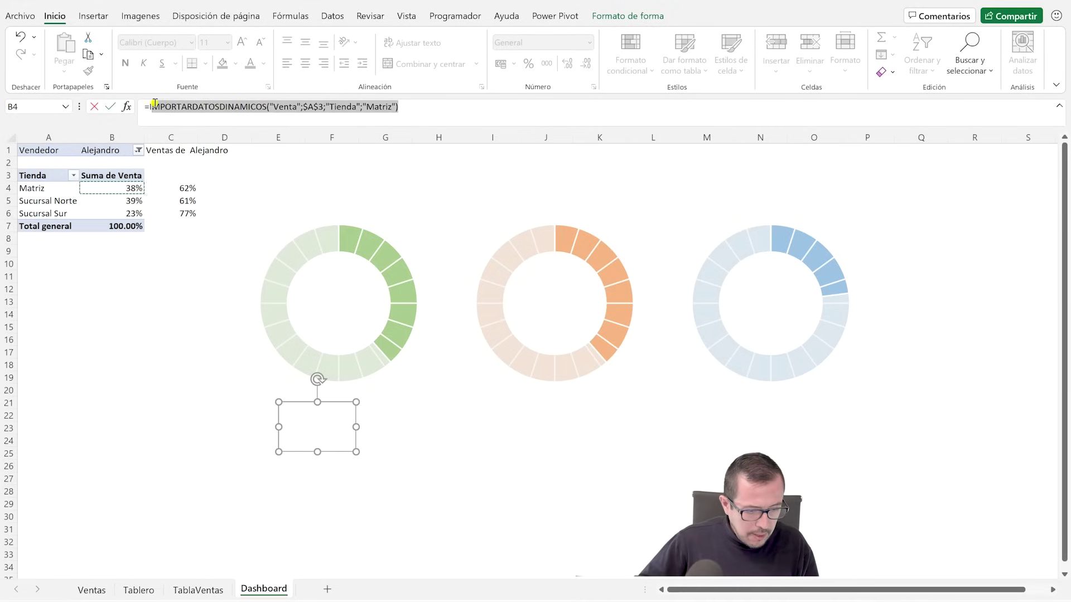
key("ctrl+c")
key("Escape")
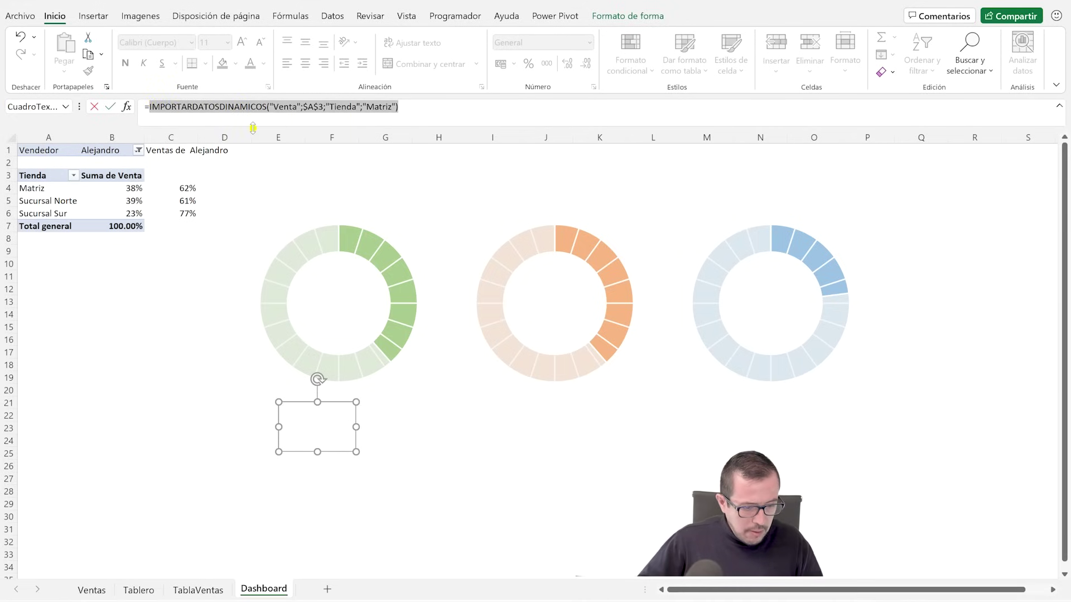
left_click(251, 109)
type("=b4")
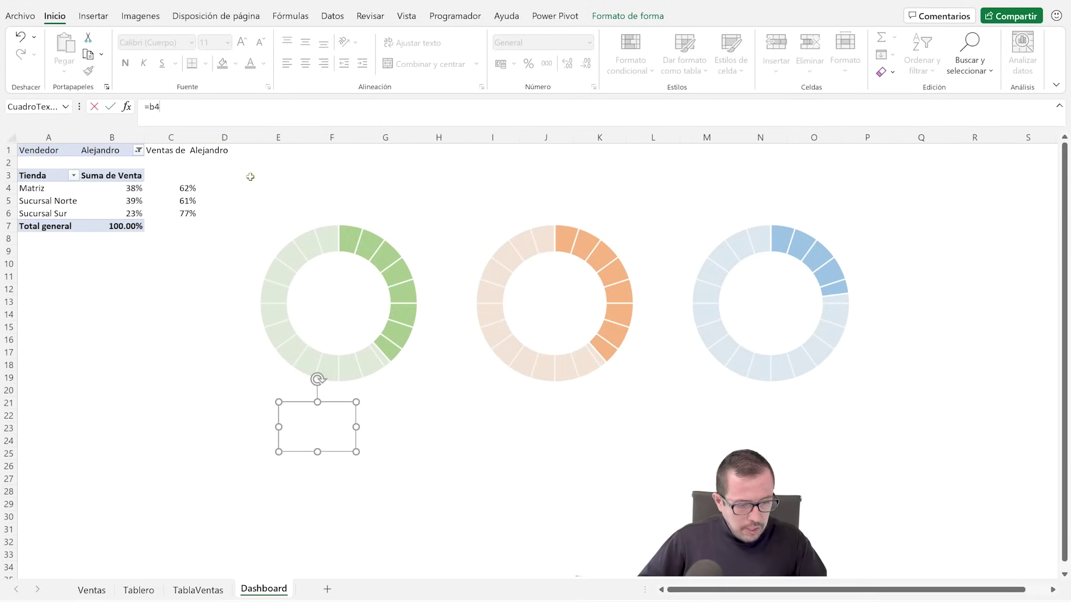
key("Return")
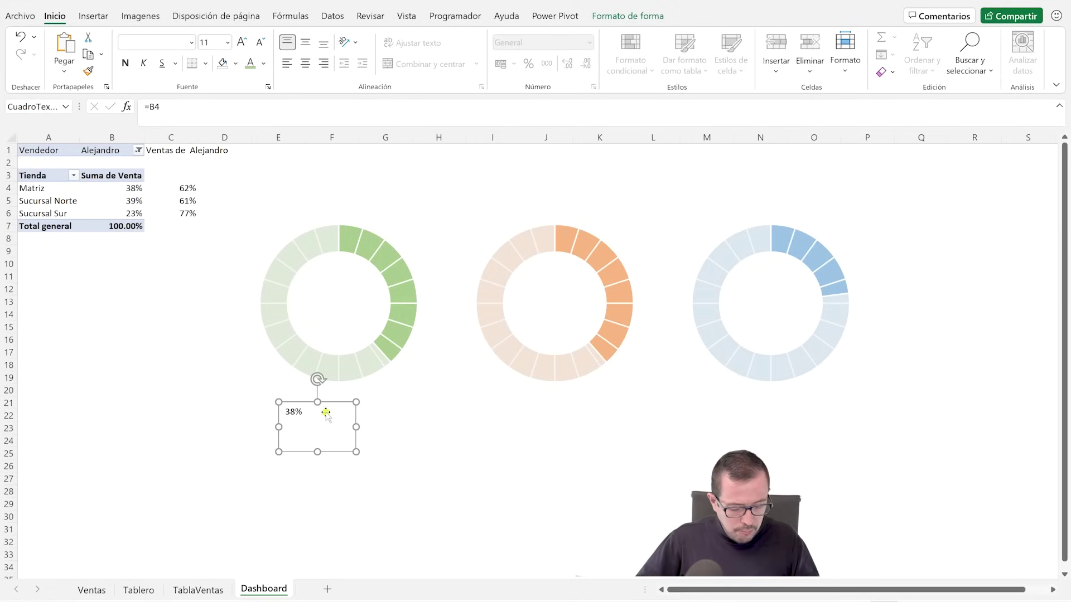
Step: Place a copy of the label under the orange donut linked to B5, showing 39%
mouse_move(345, 413)
left_mouse_down()
mouse_move(587, 404)
mouse_move(573, 416)
mouse_move(576, 407)
left_mouse_up()
left_click(177, 108)
key("BackSpace")
key("BackSpace")
type("B5")
key("Return")
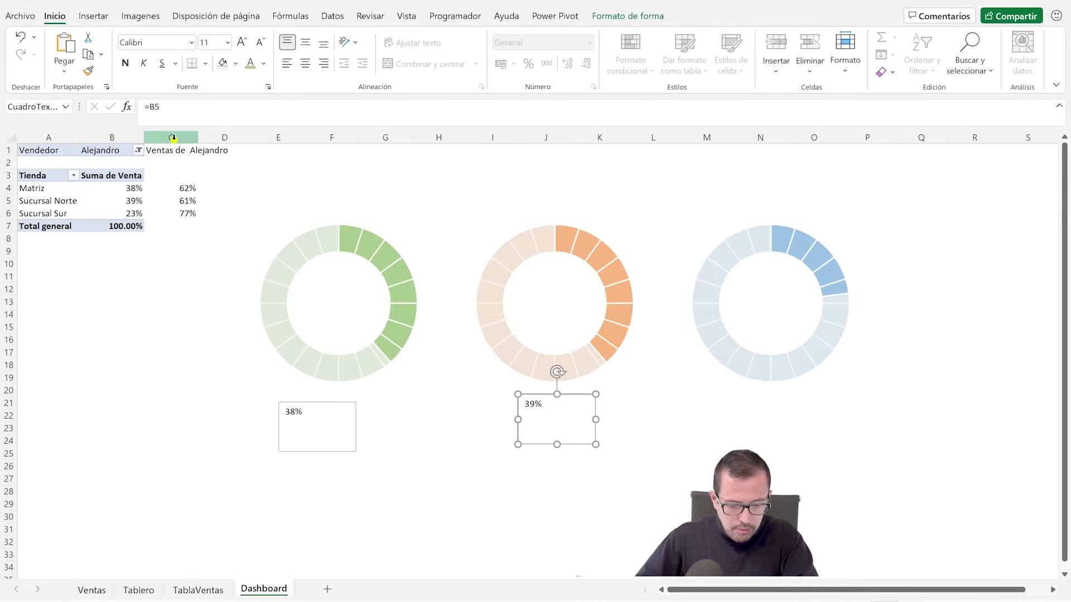
Step: Add a third label under the blue donut linked to B6 (23%), then centre the 38% label
key("ctrl+v")
left_click_drag(562, 441, 777, 419)
left_click(181, 107)
key("BackSpace")
key("BackSpace")
type("B6")
key("Return")
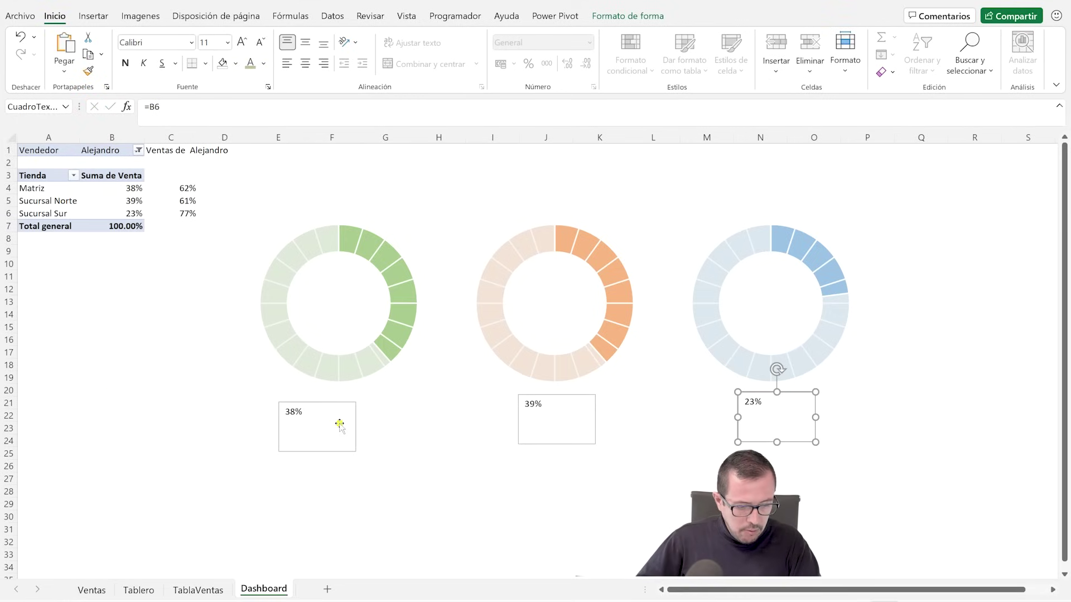
left_click(326, 415)
left_click_drag(326, 403, 349, 400)
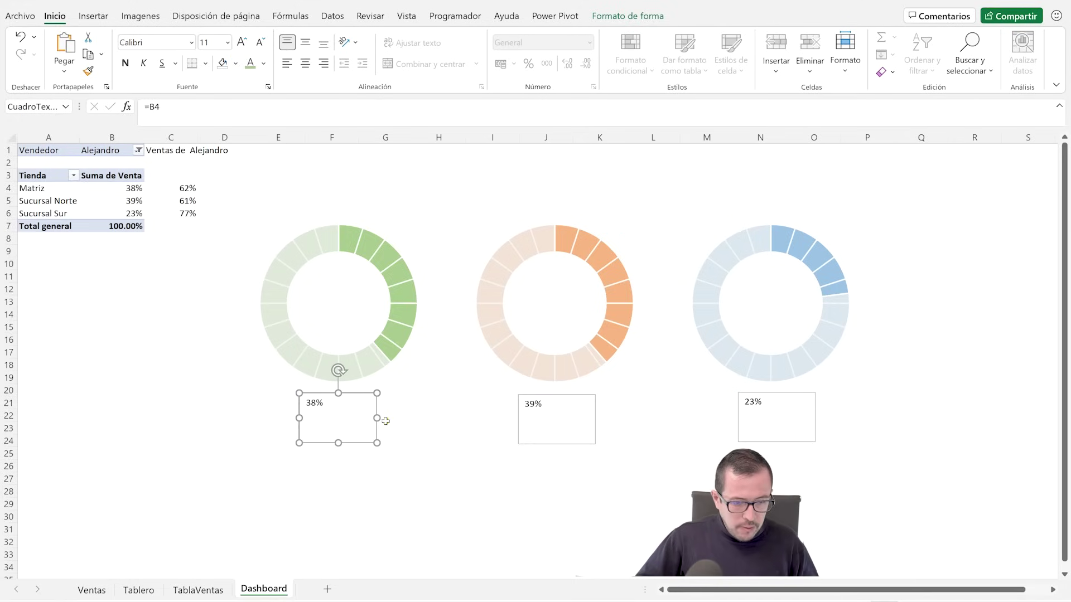
Step: Remove the border from the 38% label box, keeping its text colour
left_click(624, 17)
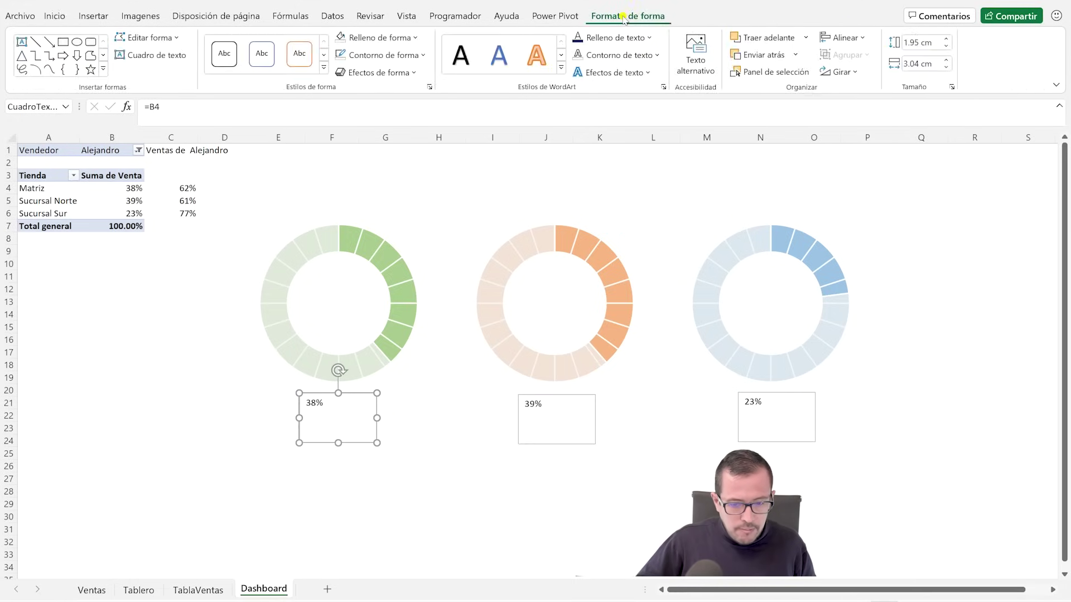
left_click(648, 38)
left_click(602, 208)
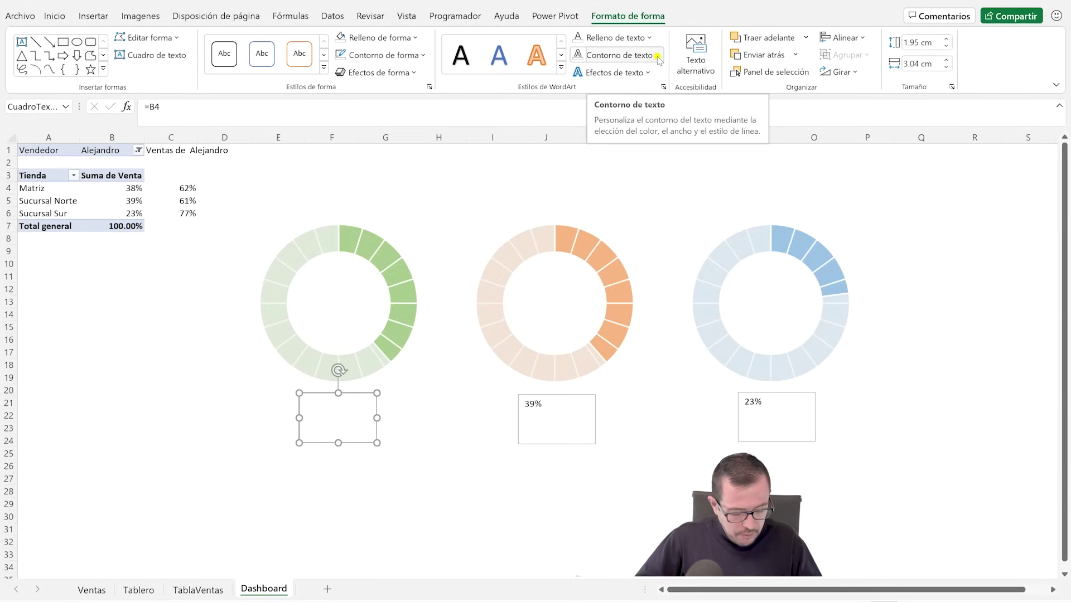
key("ctrl+z")
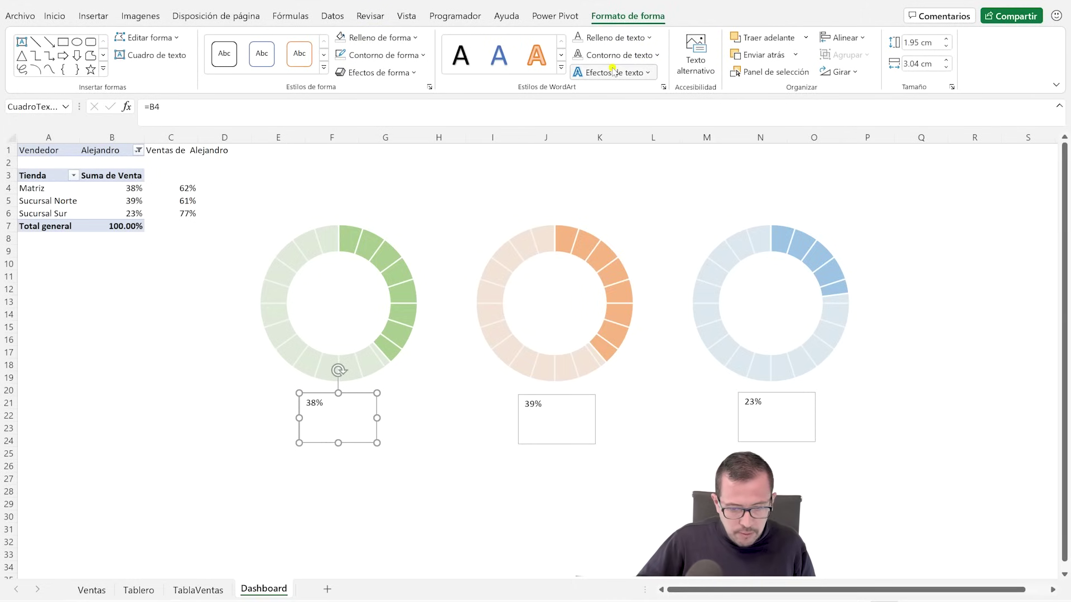
left_click(380, 37)
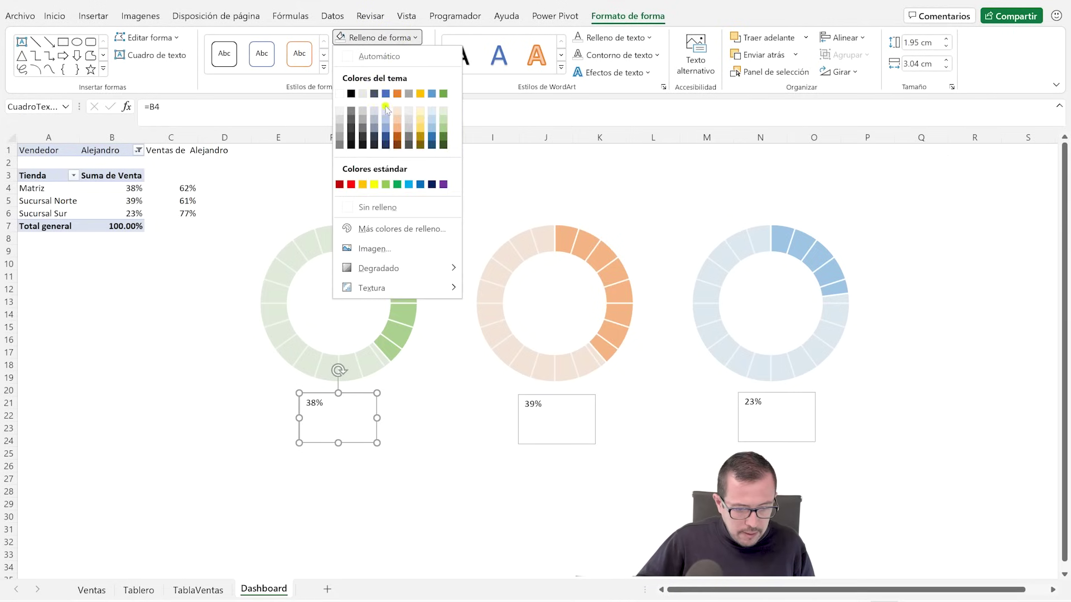
key("Escape")
left_click(384, 55)
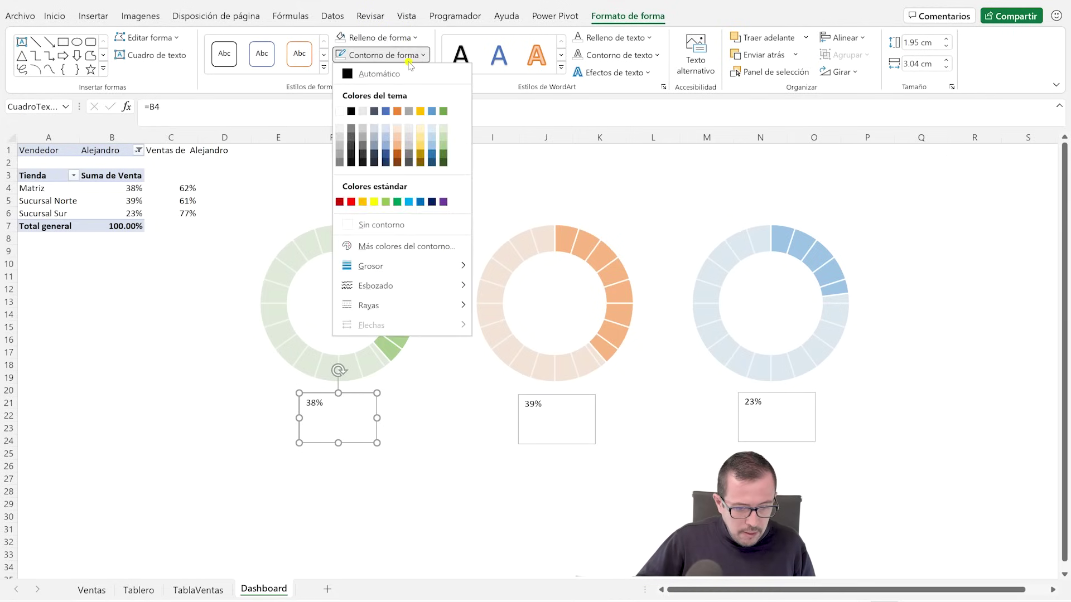
left_click(373, 226)
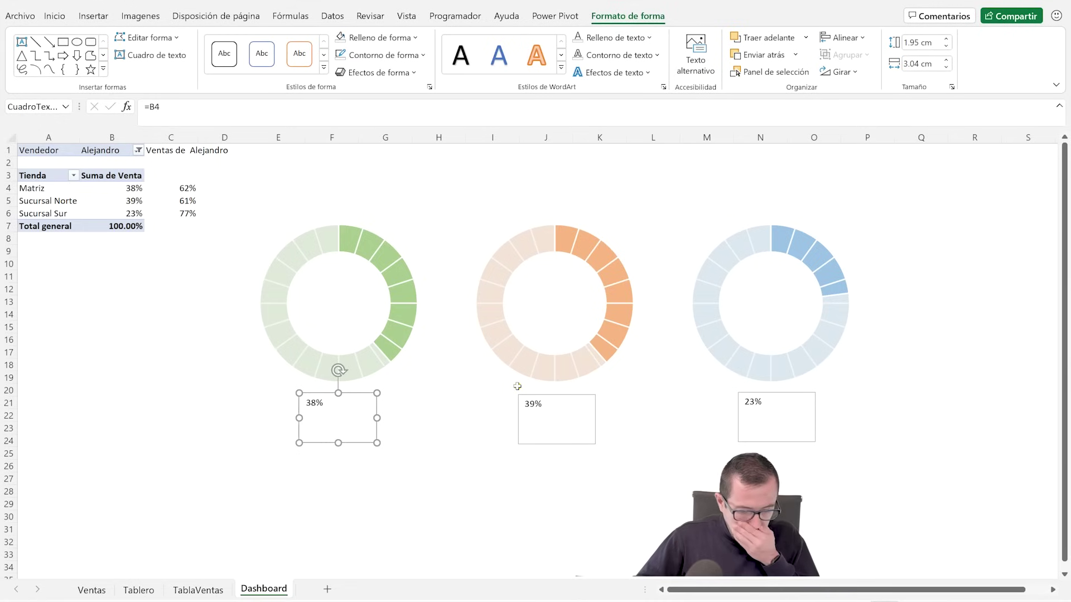
Step: Remove the background fill and border from the 39% label box
left_click(570, 398)
left_click(379, 37)
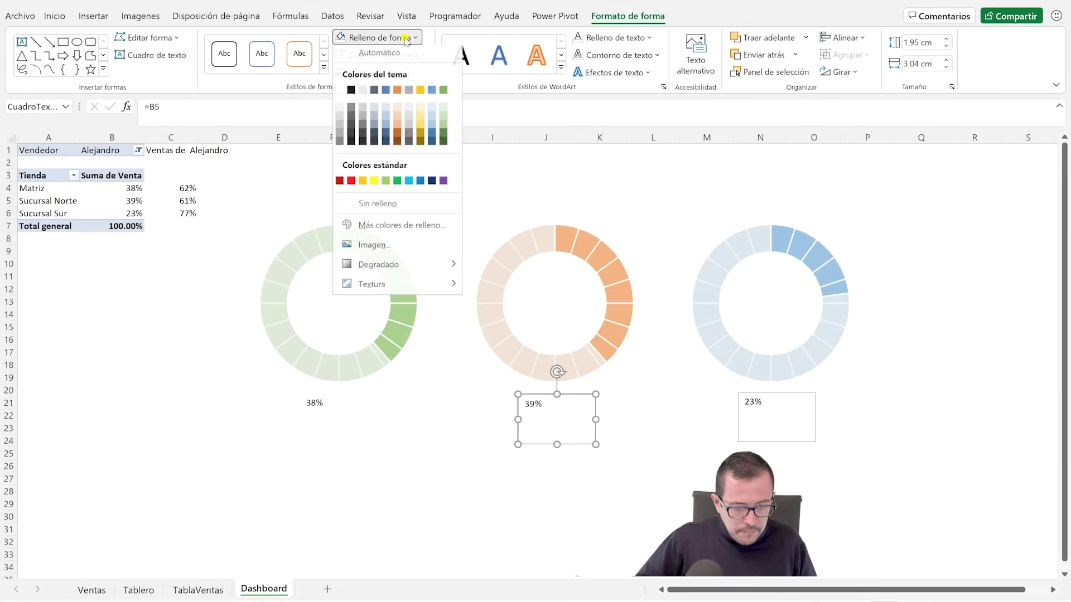
left_click(375, 207)
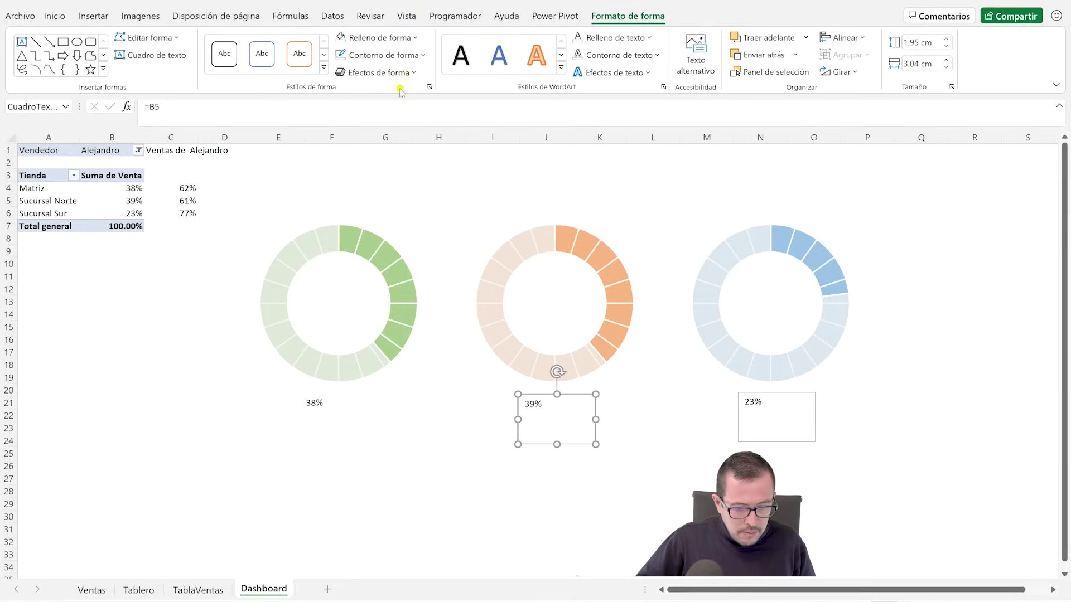
left_click(384, 55)
left_click(373, 222)
Step: Remove the background fill and border from the 23% label box
left_click(746, 399)
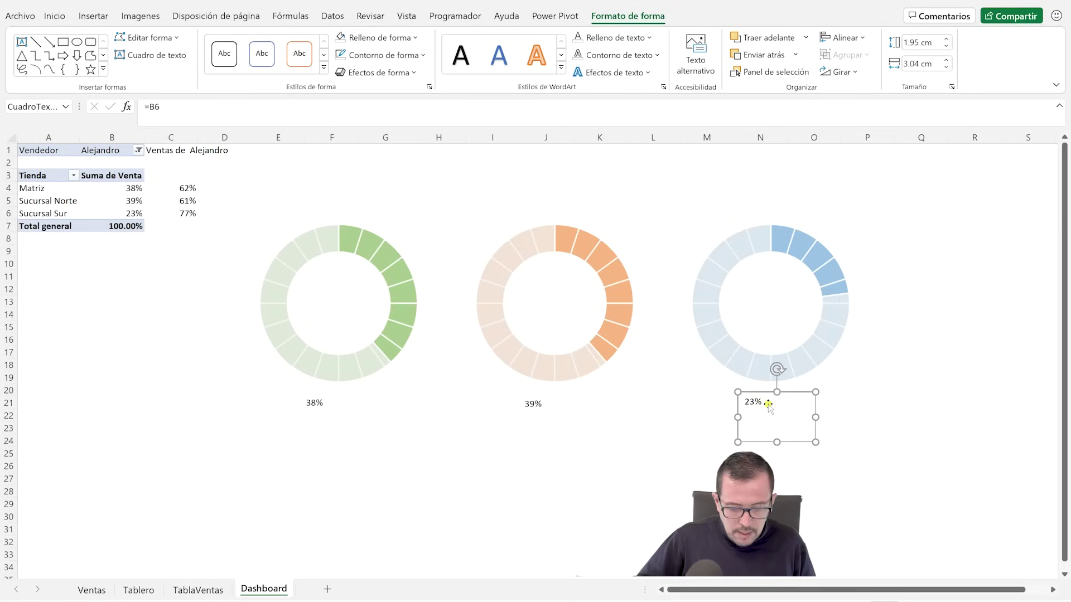
left_click(391, 37)
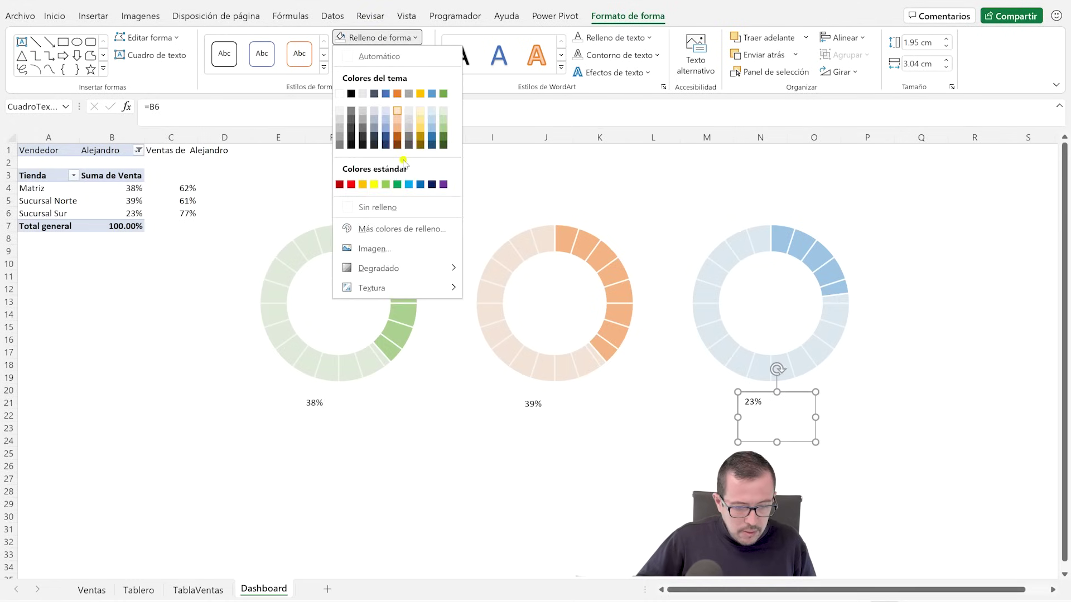
left_click(399, 208)
left_click(391, 54)
left_click(399, 224)
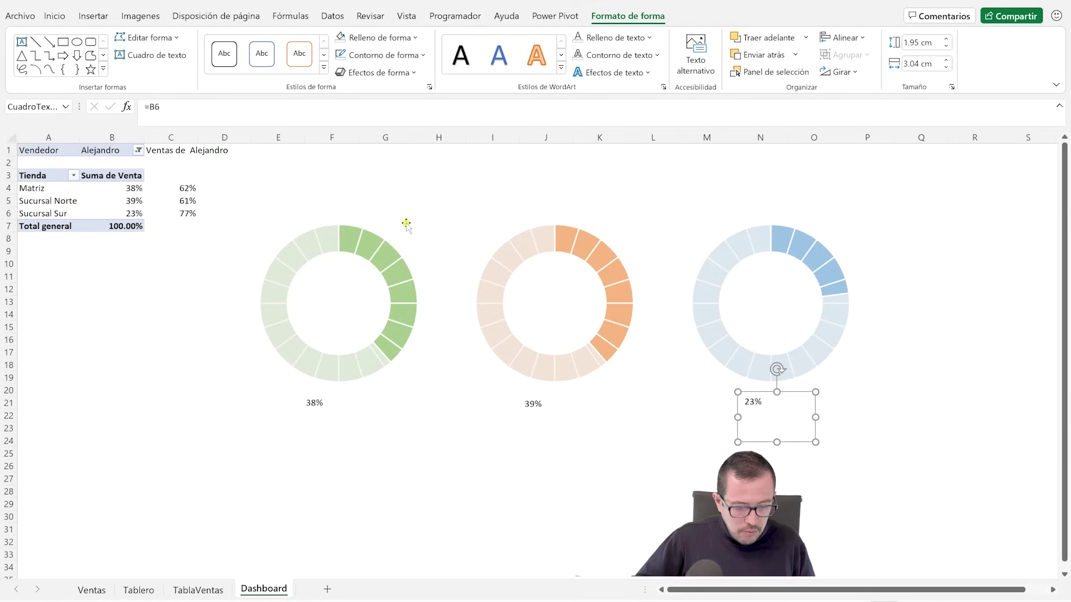
left_click(326, 403)
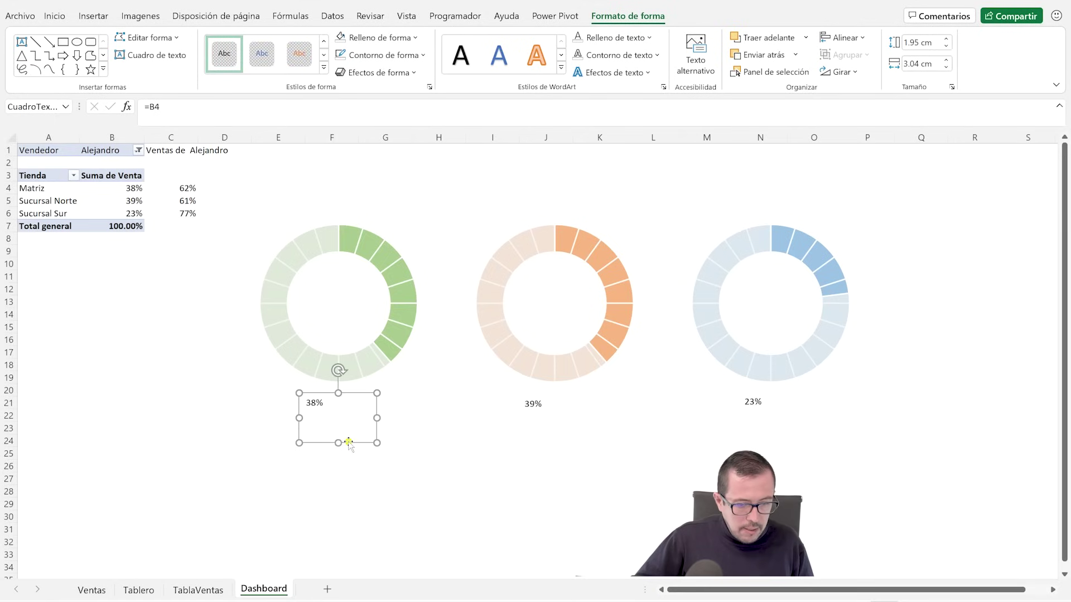
Step: Colour the 38% label light green and the 39% label light orange
left_click(648, 37)
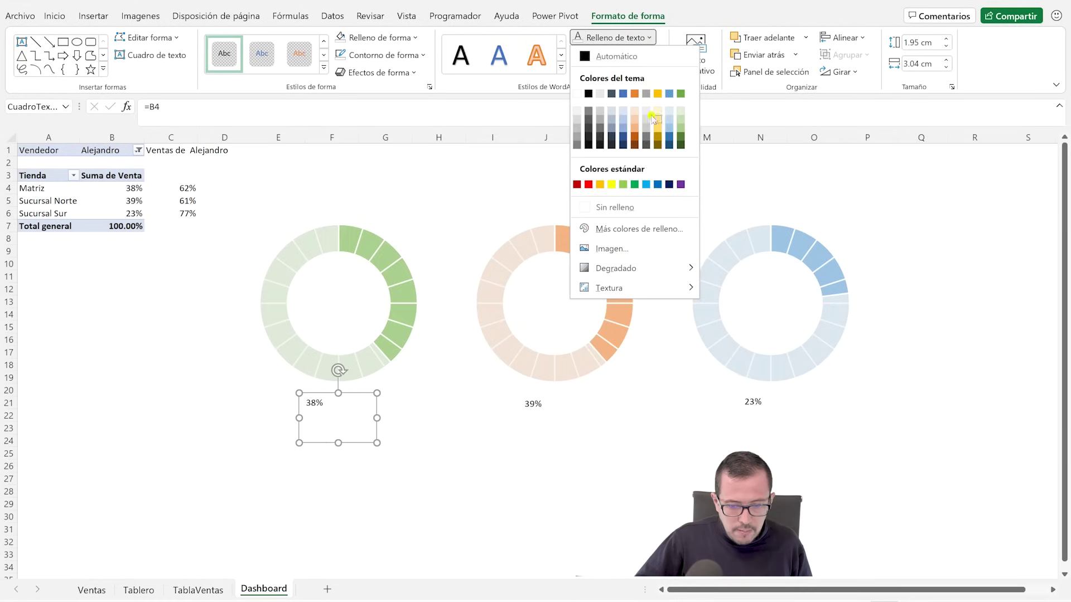
left_click(682, 122)
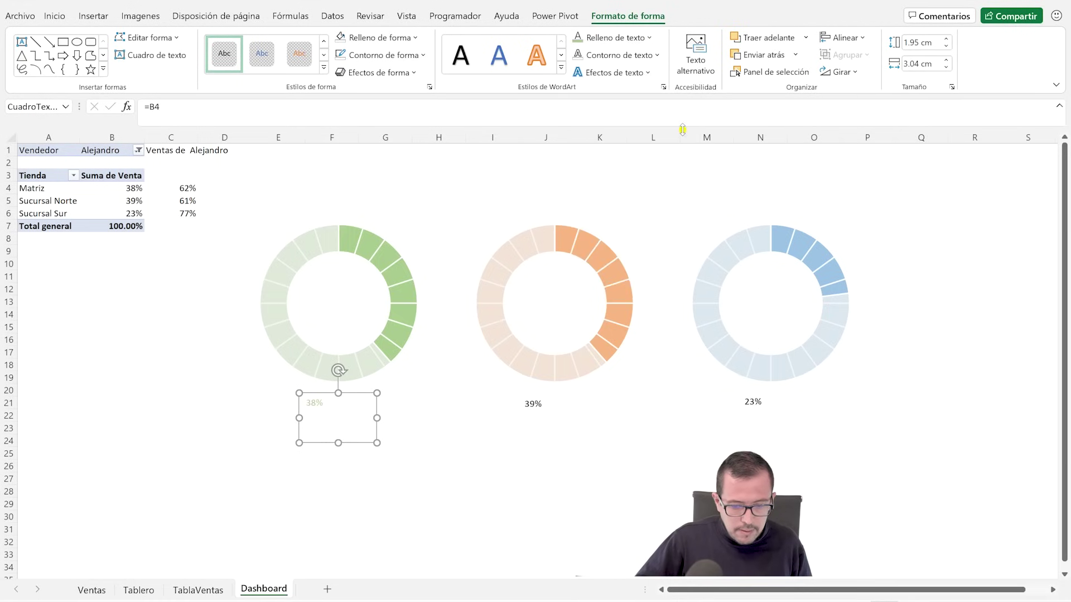
left_click(538, 413)
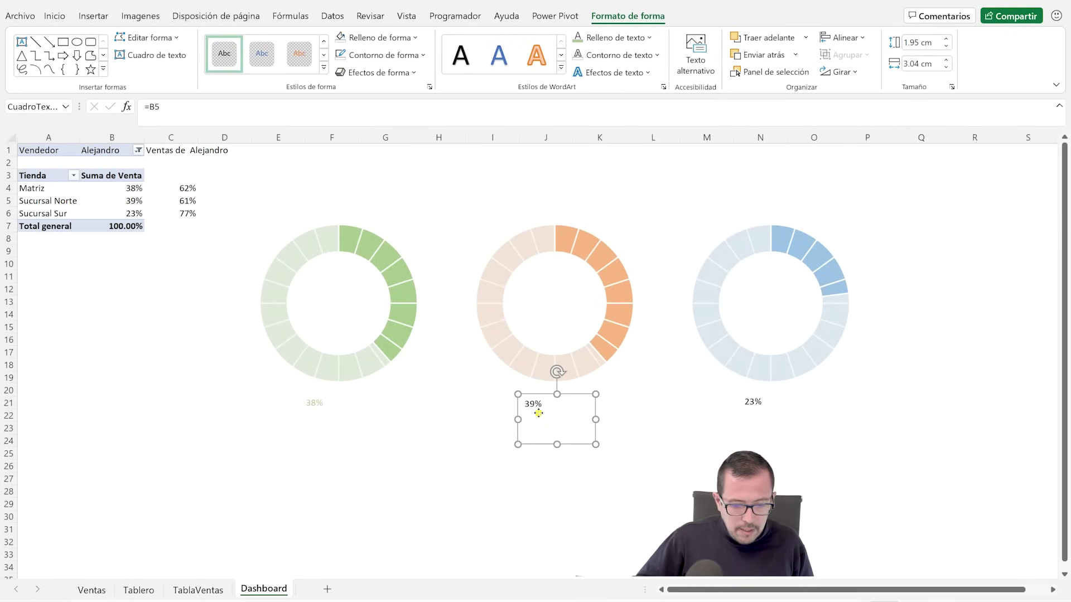
left_click(656, 55)
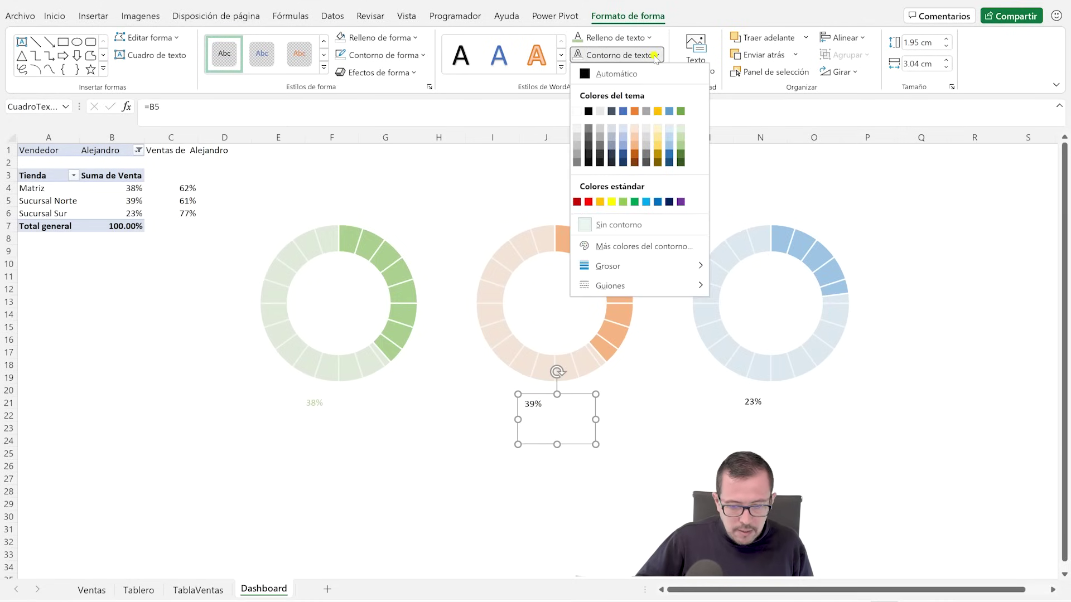
left_click(653, 39)
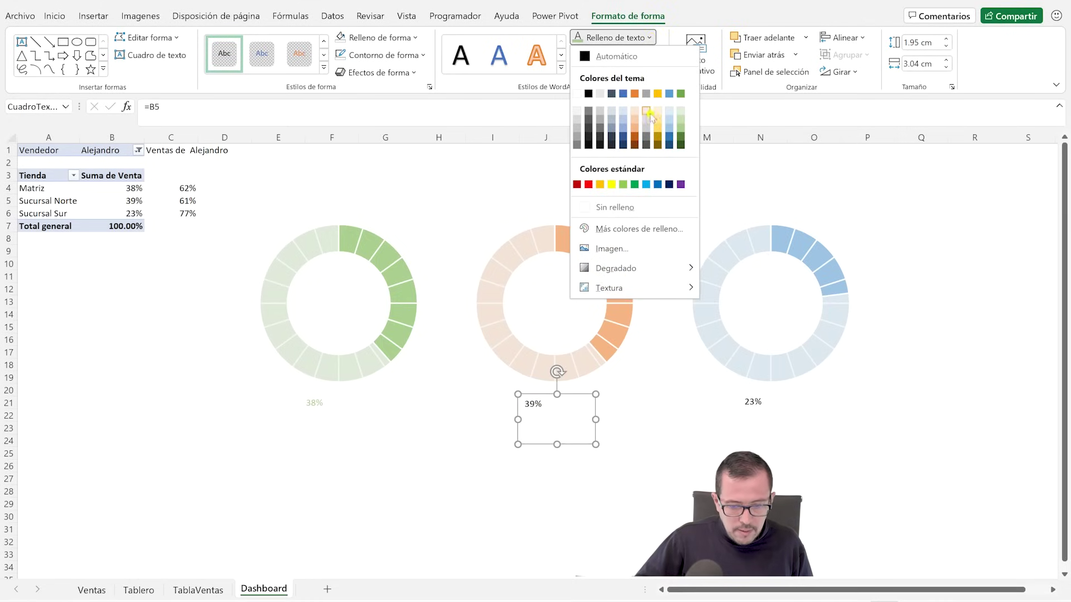
left_click(635, 129)
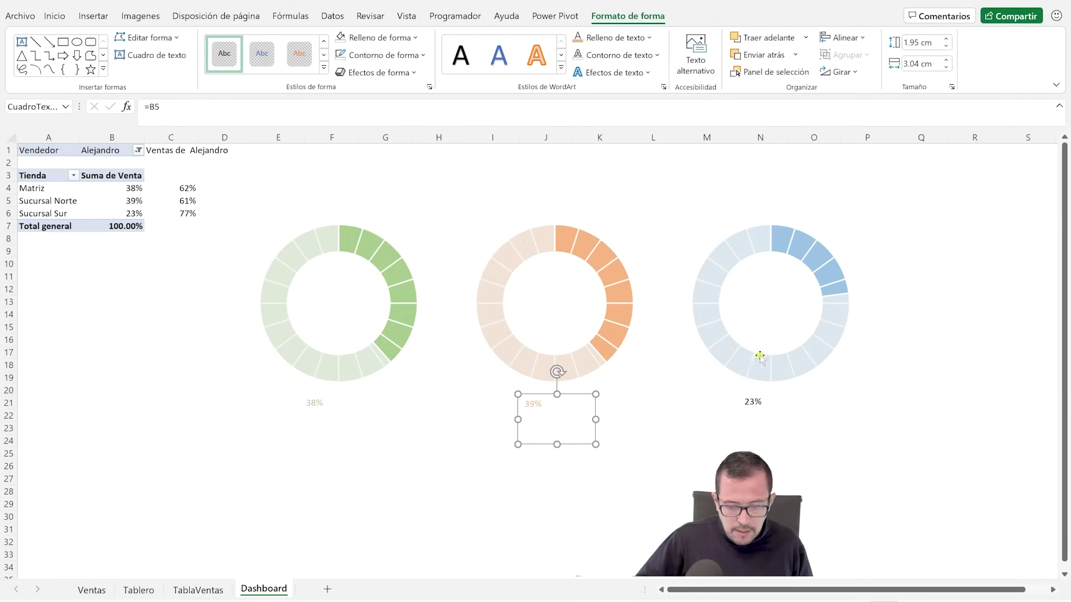
Step: Colour the 23% label light blue to match its donut
left_click(752, 404)
left_click(650, 38)
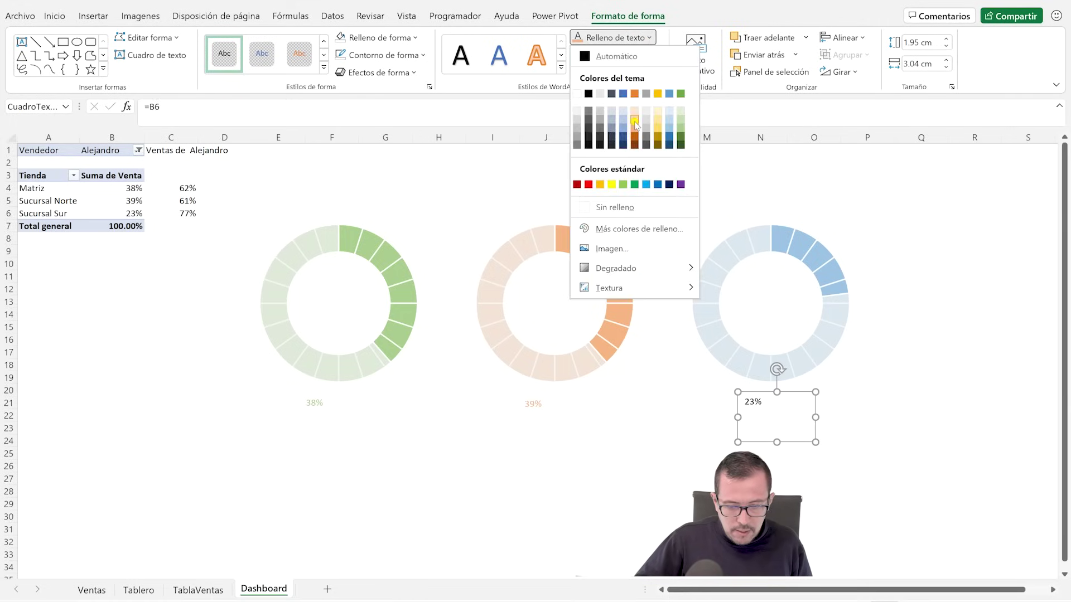
left_click(624, 136)
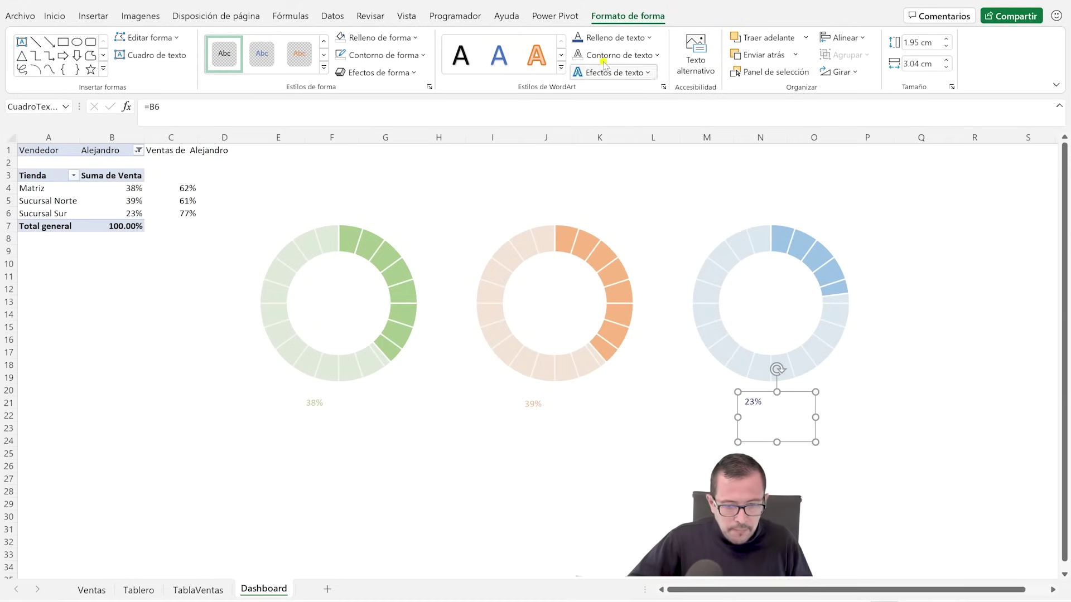
left_click(618, 38)
left_click(622, 128)
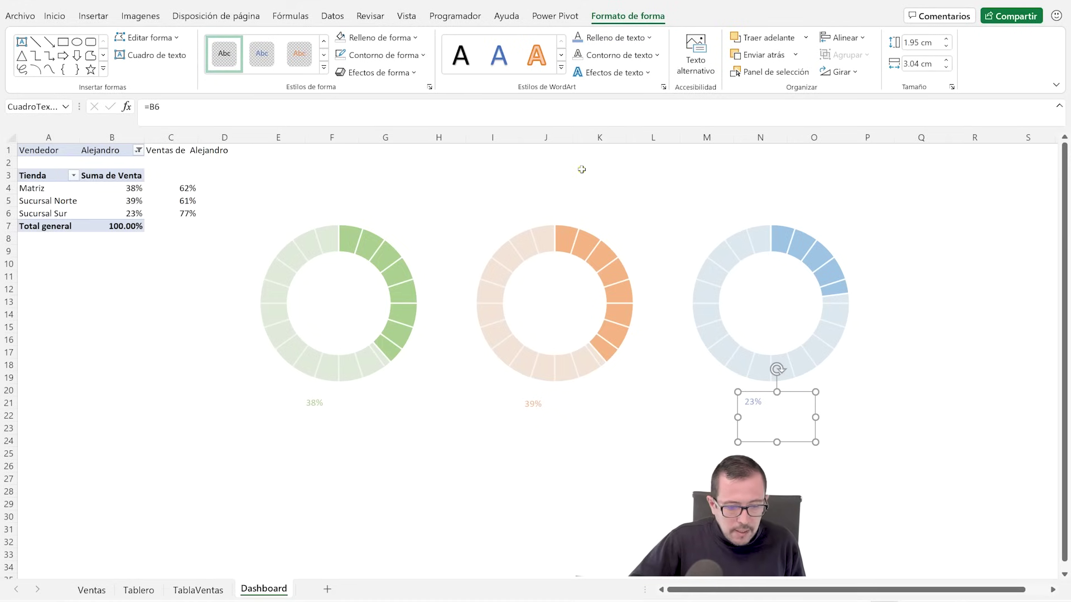
left_click(336, 406)
left_click(48, 17)
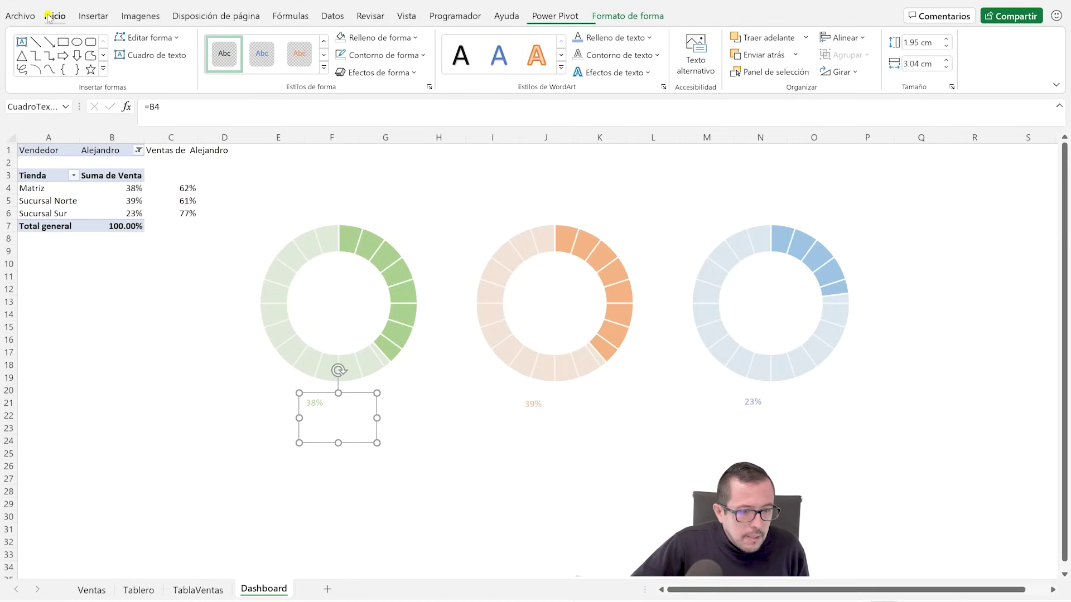
Step: Make the 38% label bold size 32 and centre it in the green donut
left_click(228, 42)
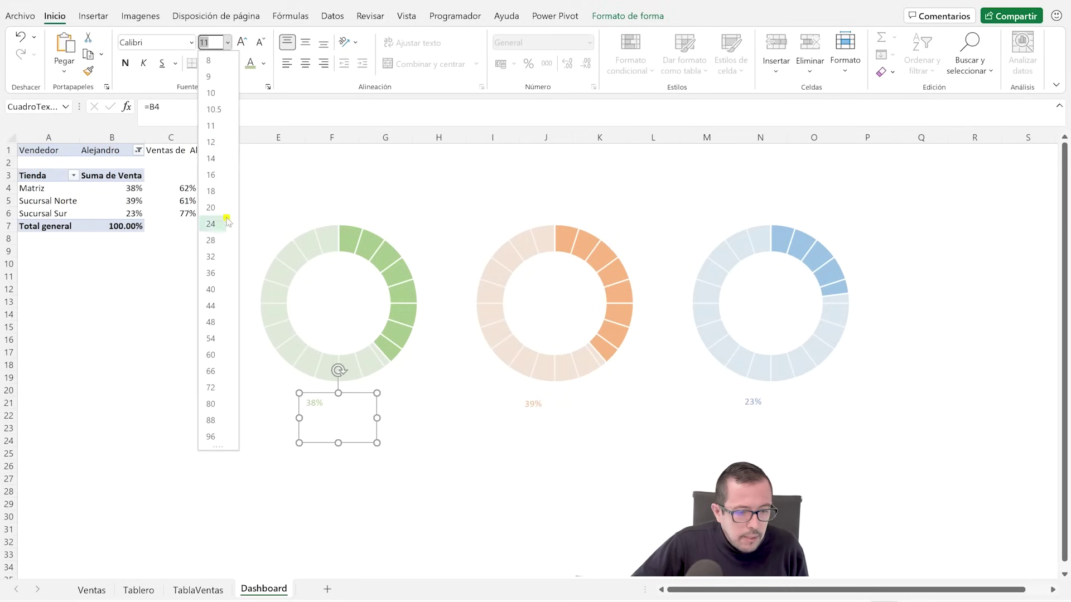
left_click(215, 256)
left_click(126, 63)
mouse_move(377, 443)
left_mouse_down()
mouse_move(364, 440)
mouse_move(358, 327)
left_mouse_up()
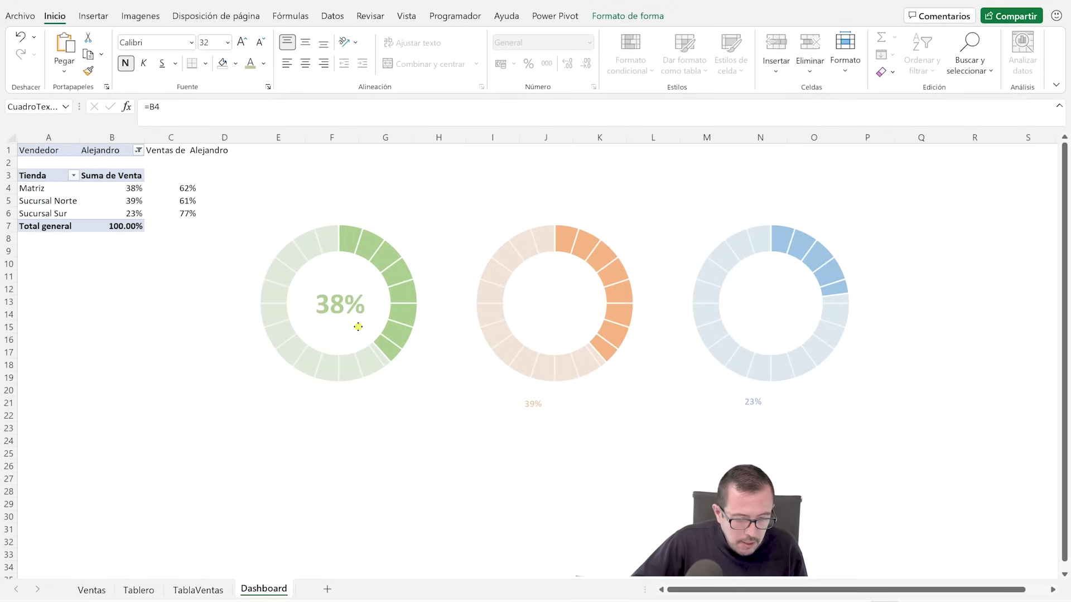
Step: Make the 39% label bold size 32, fit its box, and centre it in the orange donut
left_click(561, 413)
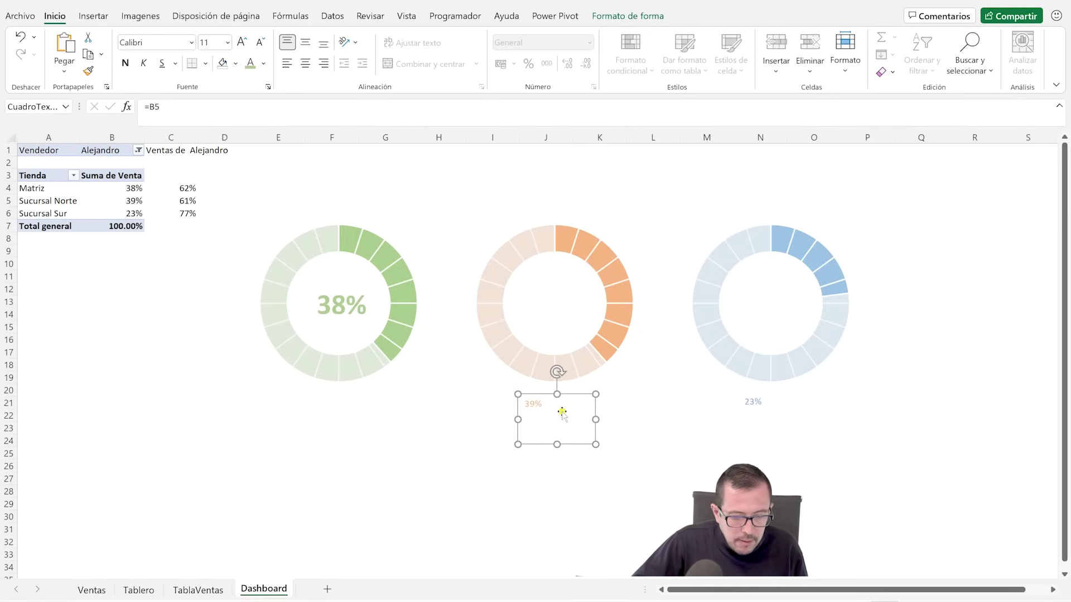
left_click_drag(597, 447, 606, 447)
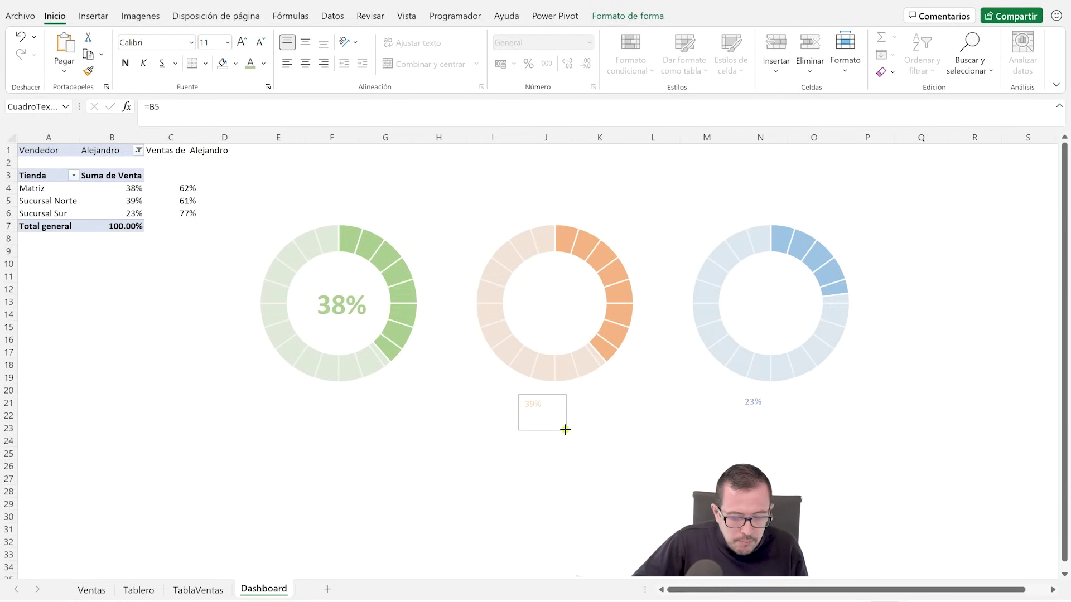
left_click(226, 39)
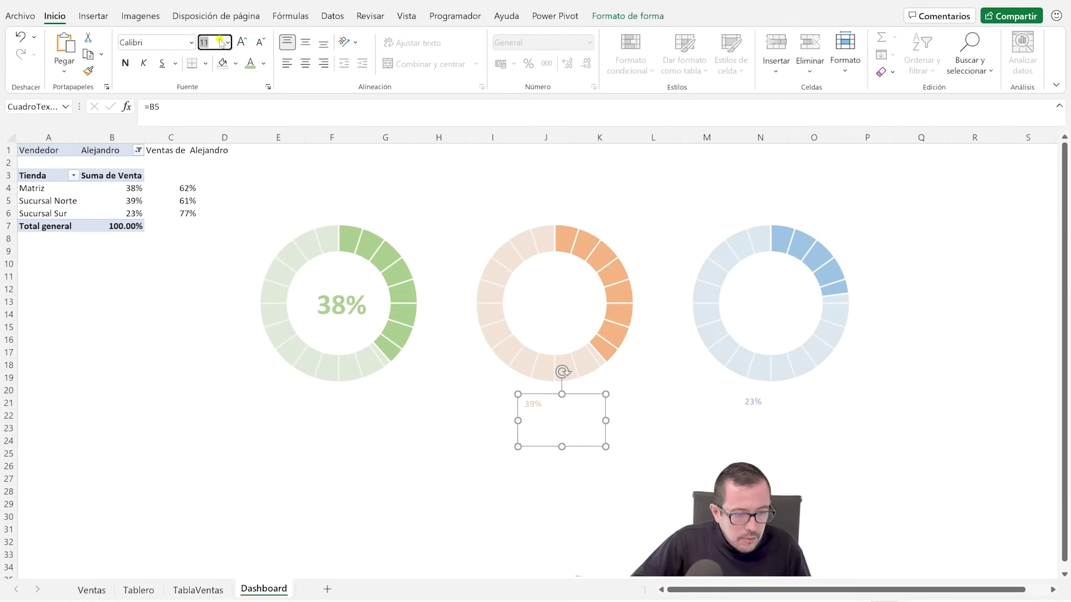
type("32")
key("Return")
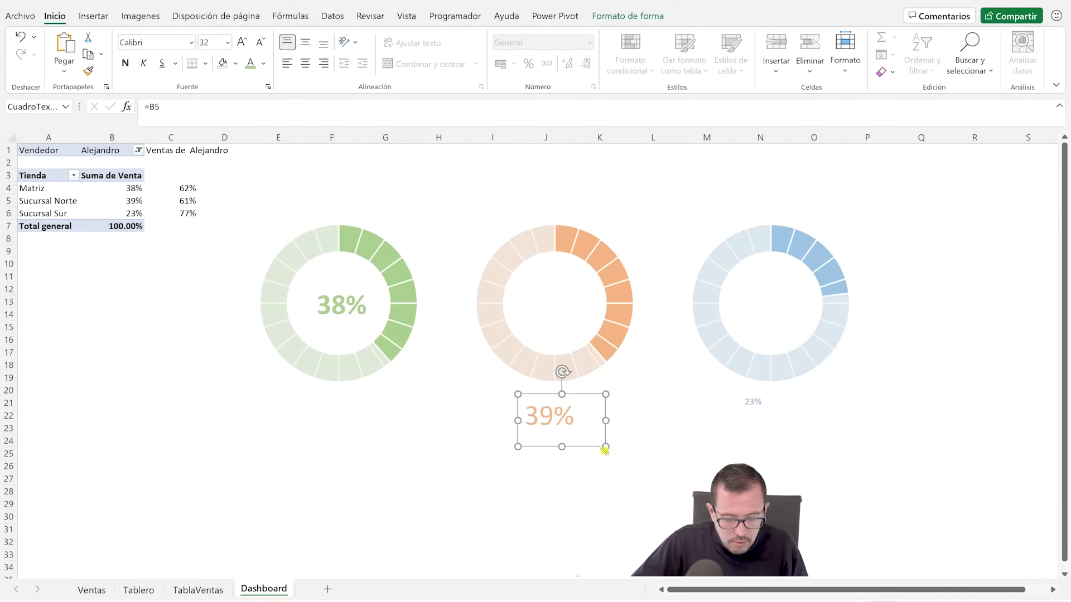
left_click(126, 63)
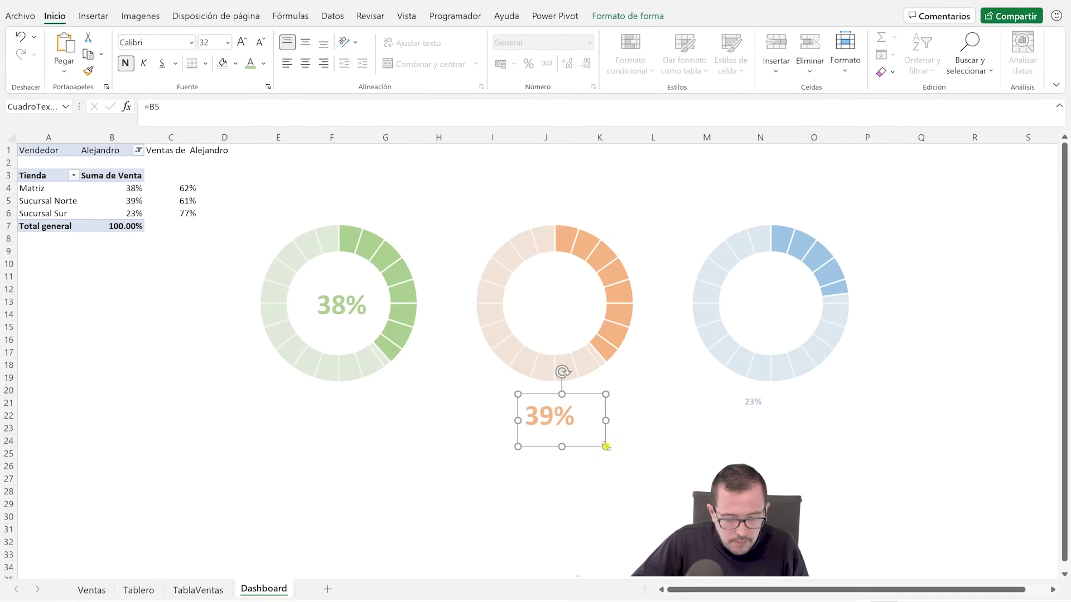
left_click_drag(606, 447, 583, 441)
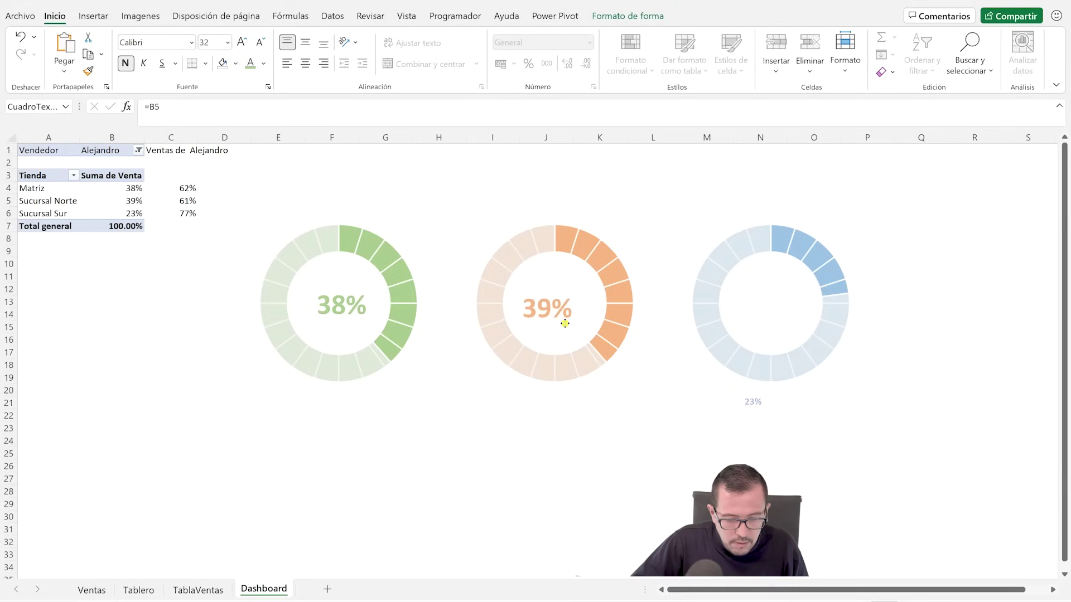
left_click_drag(567, 383, 575, 314)
Step: Make the 23% label bold size 32 and centre it in the blue donut
left_click(762, 403)
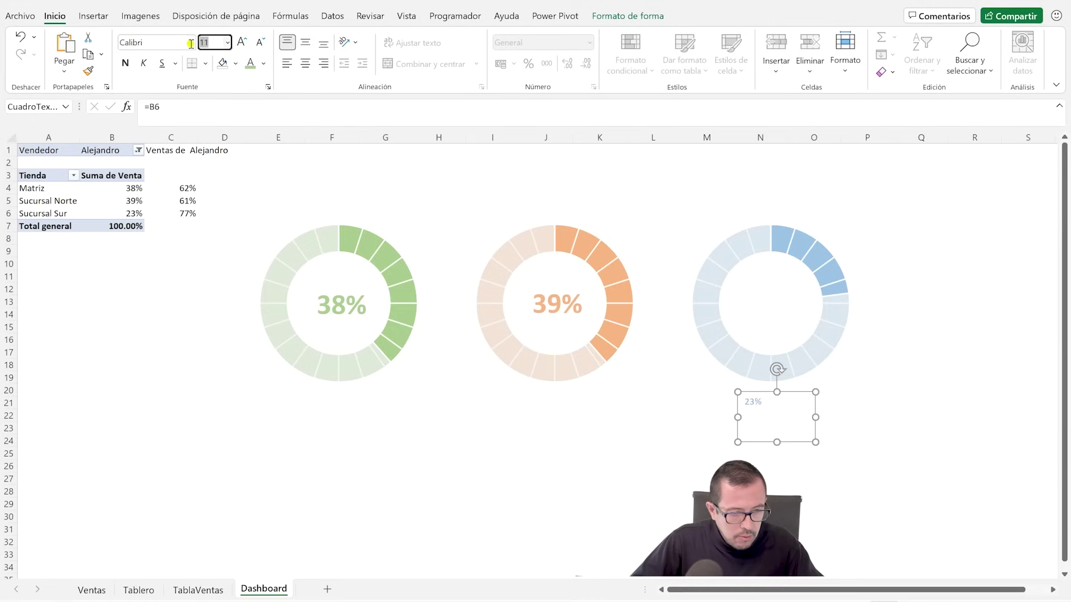
type("32")
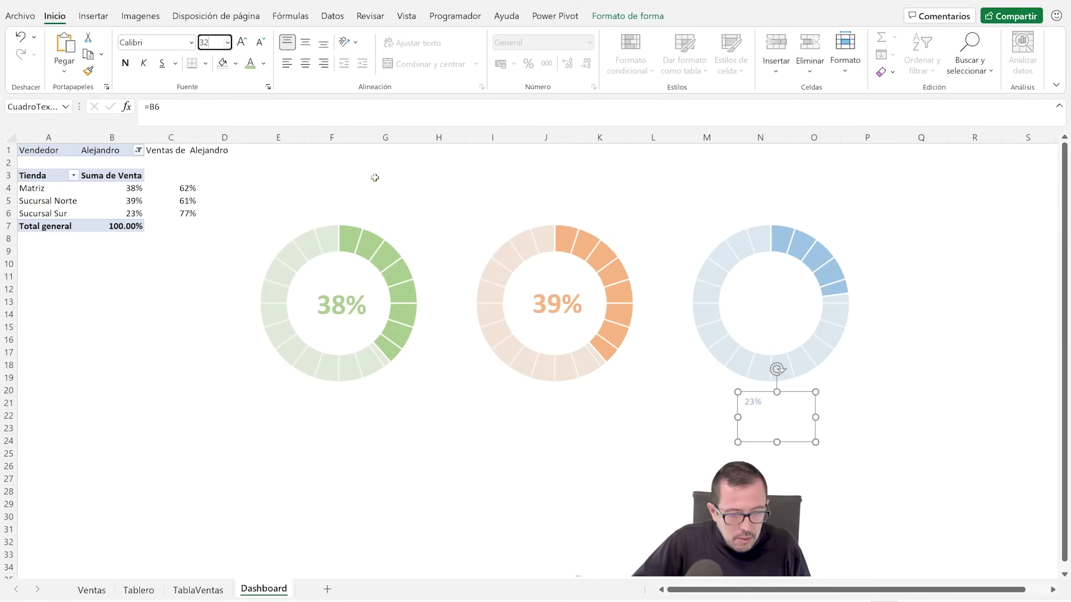
left_click(127, 65)
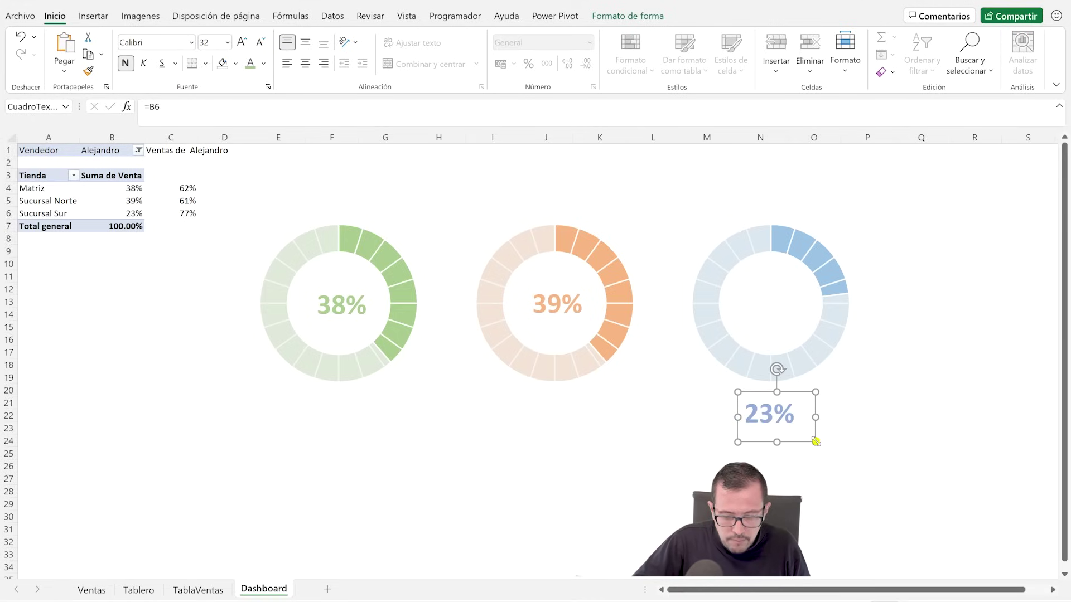
left_click_drag(815, 442, 798, 323)
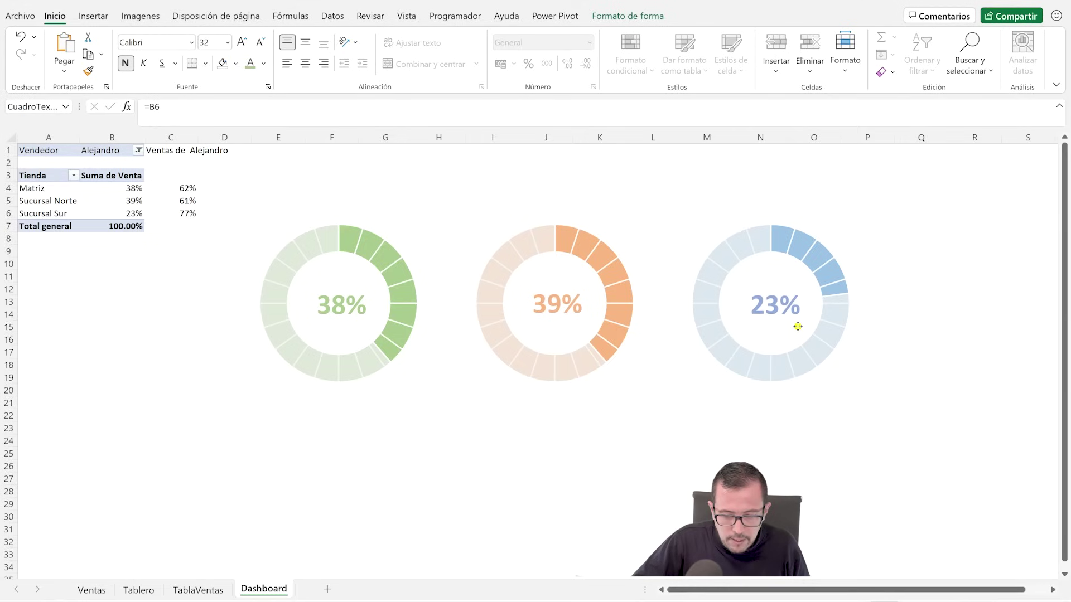
left_click(659, 468)
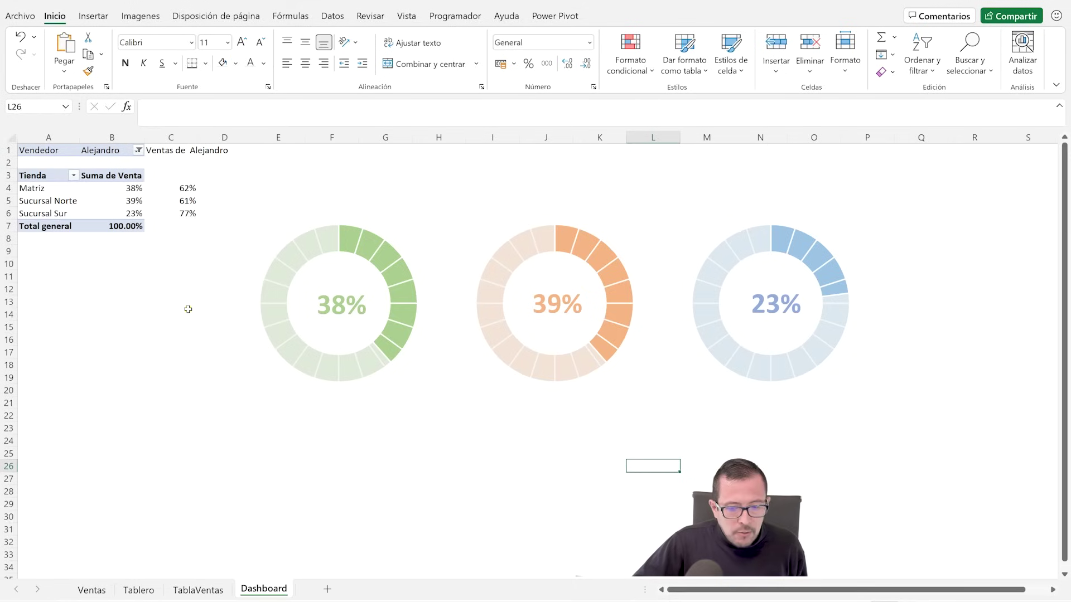
Step: Paste a copy of the 38% label just below the green donut
left_click(323, 305)
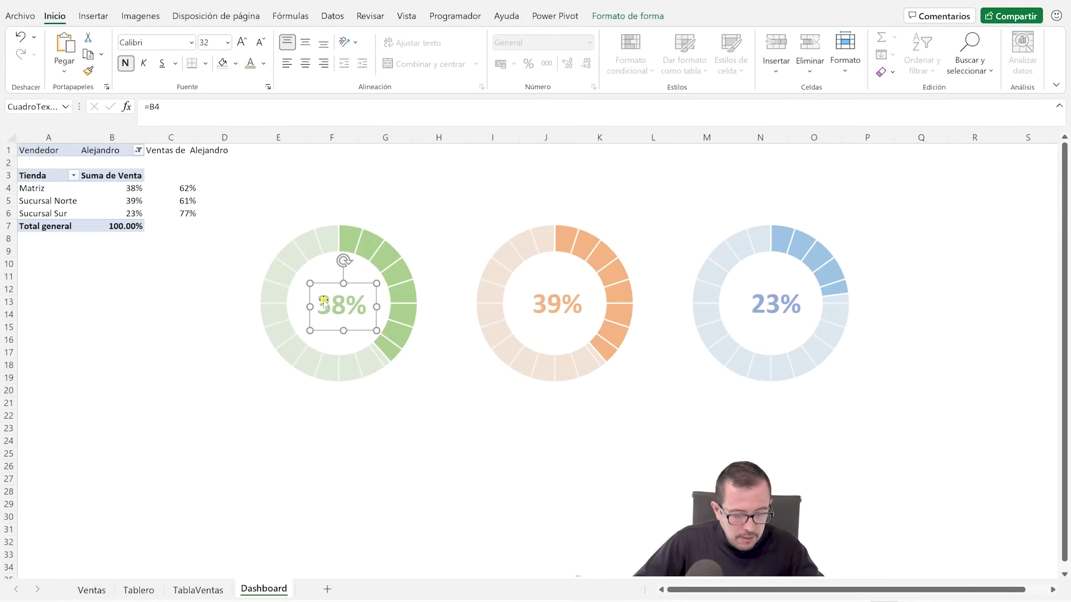
left_click(314, 421)
key("ctrl+v")
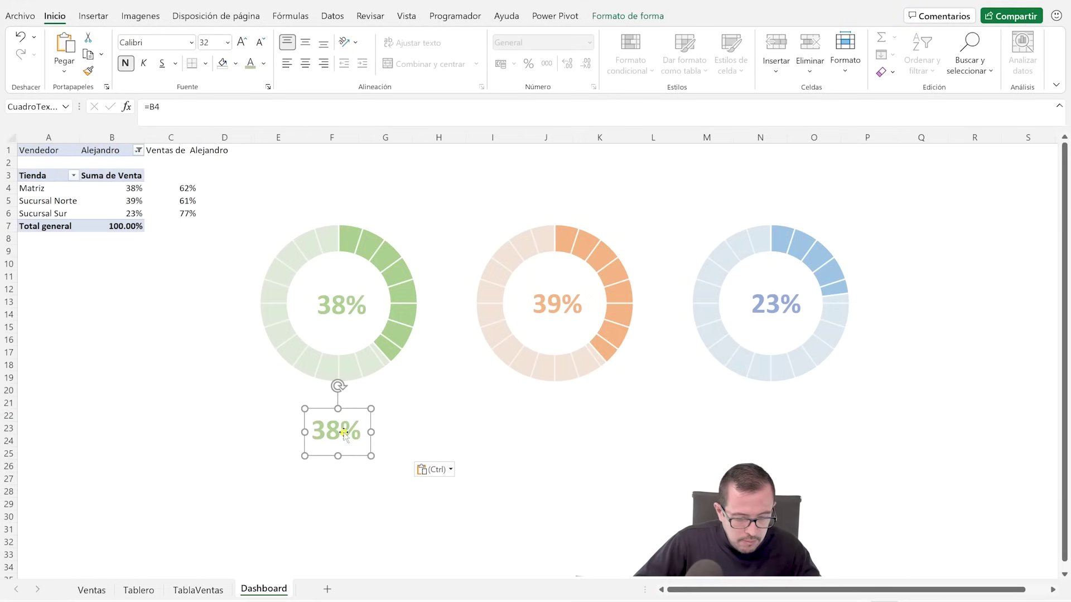
left_click_drag(346, 417, 344, 397)
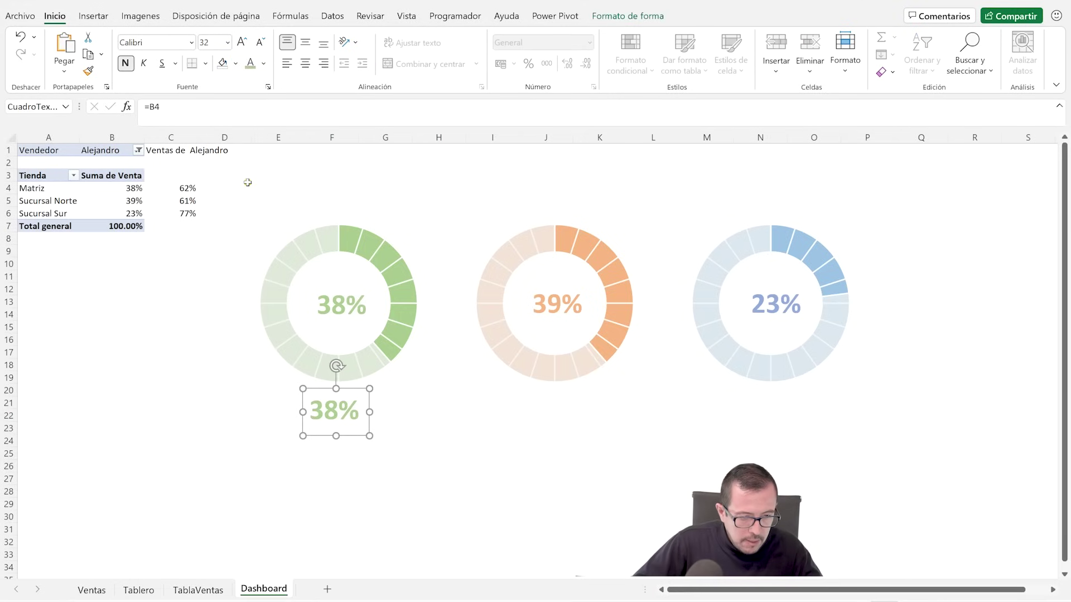
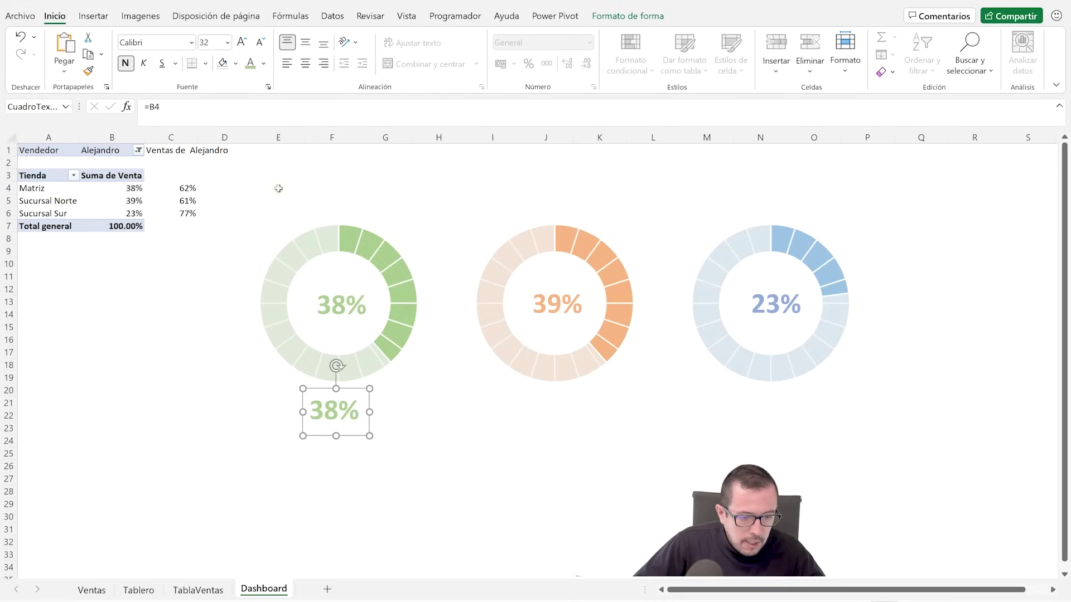
Step: Link the first label to =A4, then copy it under the orange donut as a widened =A5 label
type("A")
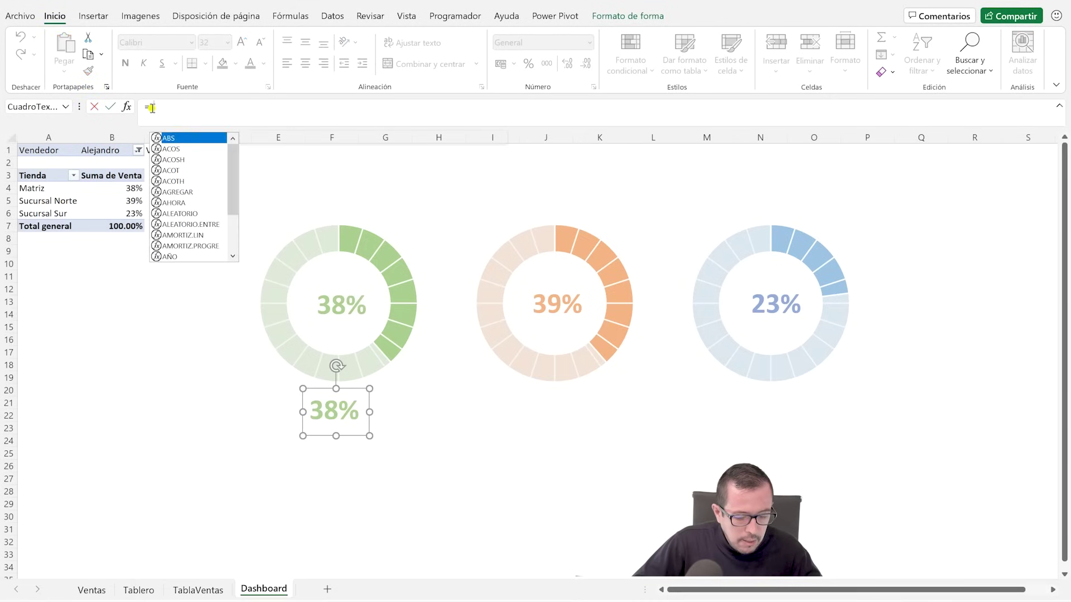
key("Return")
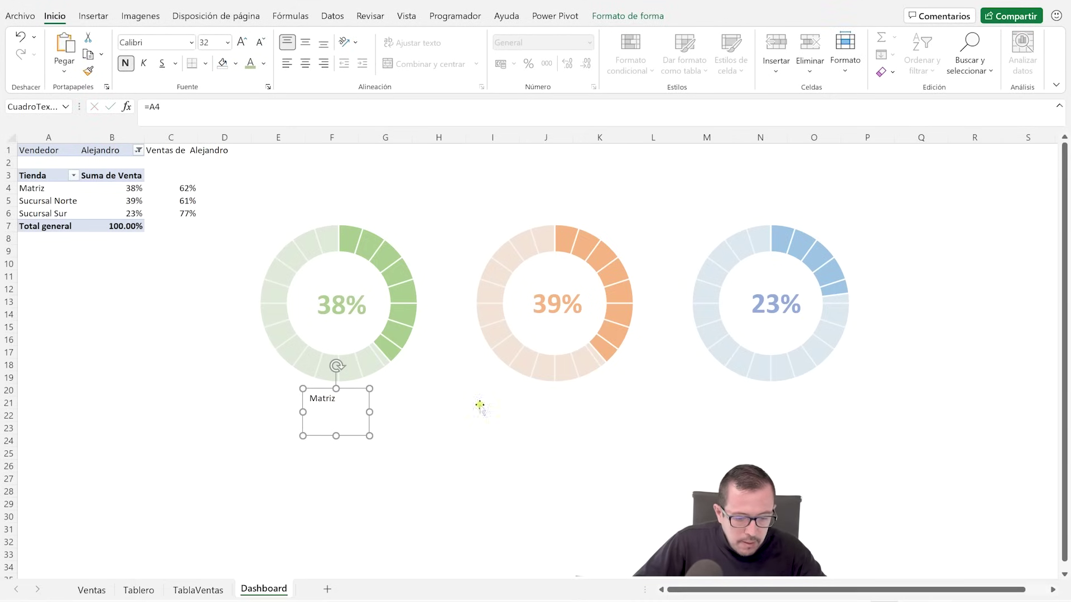
mouse_move(333, 400)
left_mouse_down()
mouse_move(339, 417)
mouse_move(581, 405)
left_mouse_up()
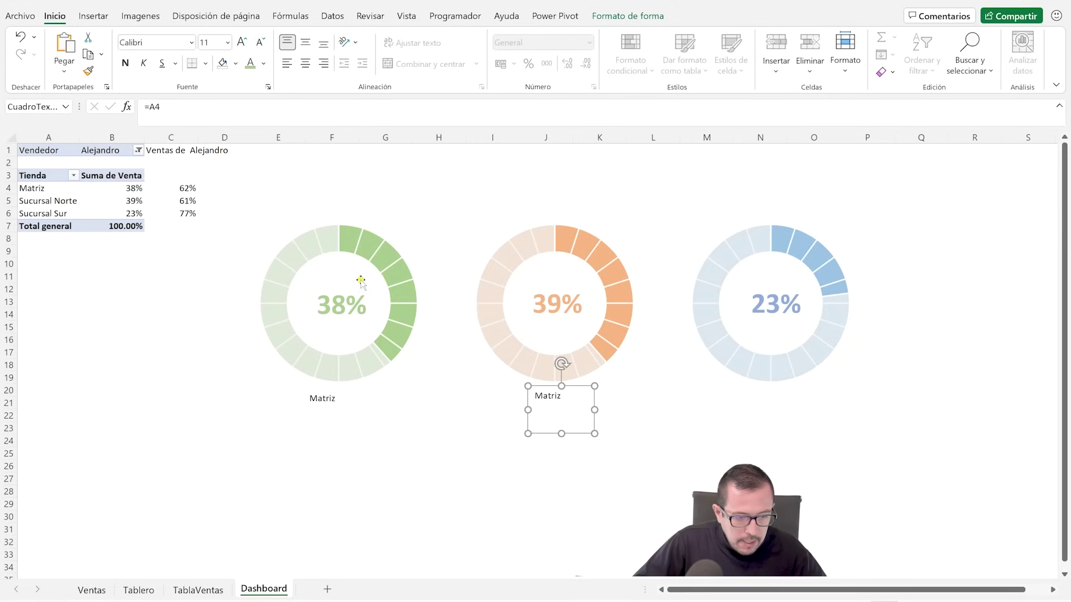
left_click(199, 119)
key("BackSpace")
type("5")
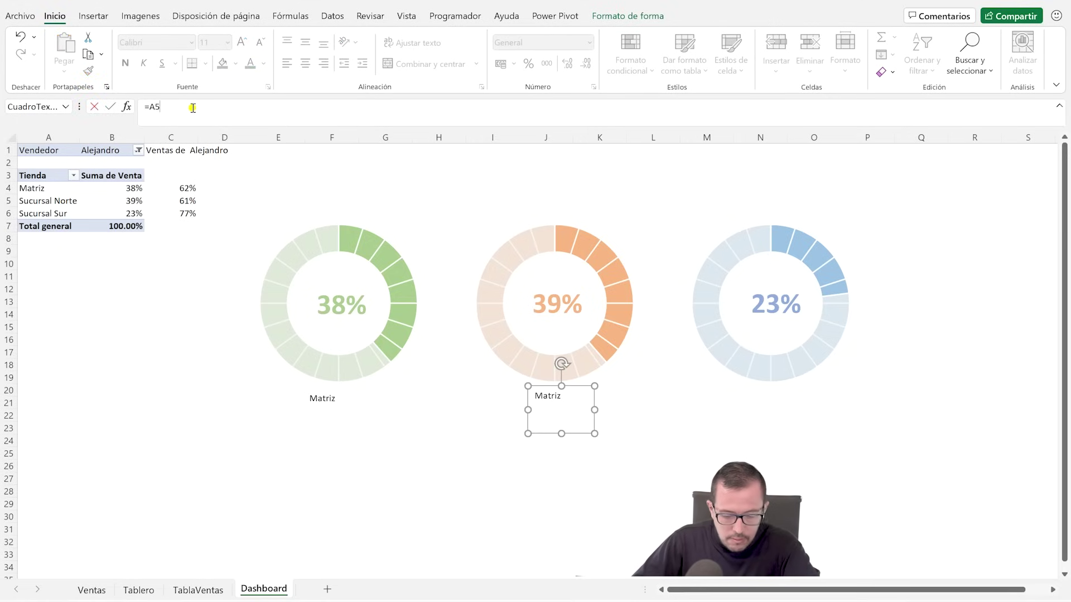
key("Return")
left_click_drag(591, 414, 609, 413)
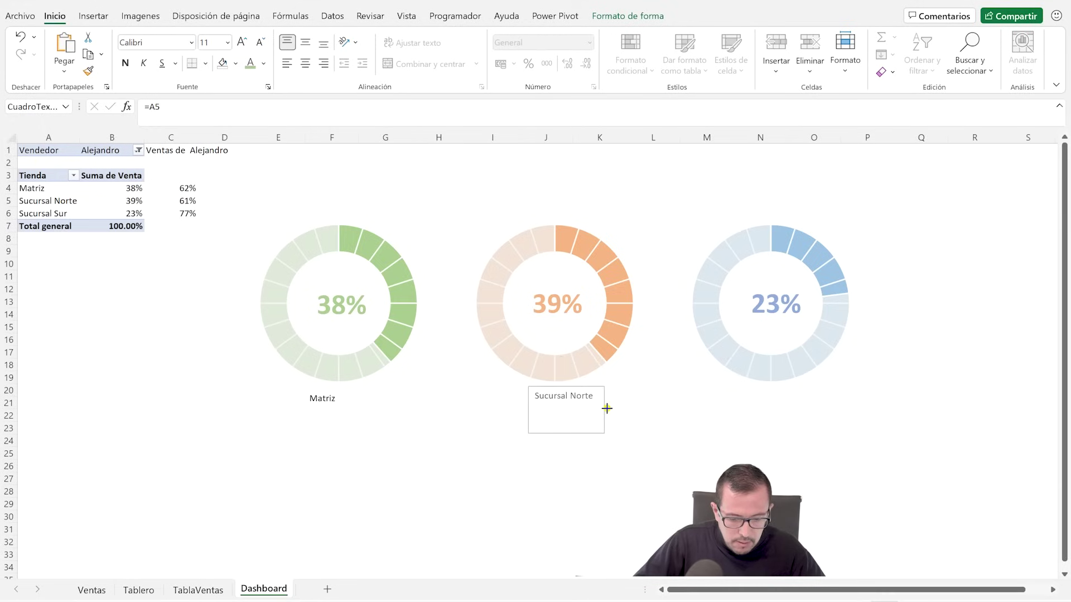
left_click_drag(527, 409, 488, 409)
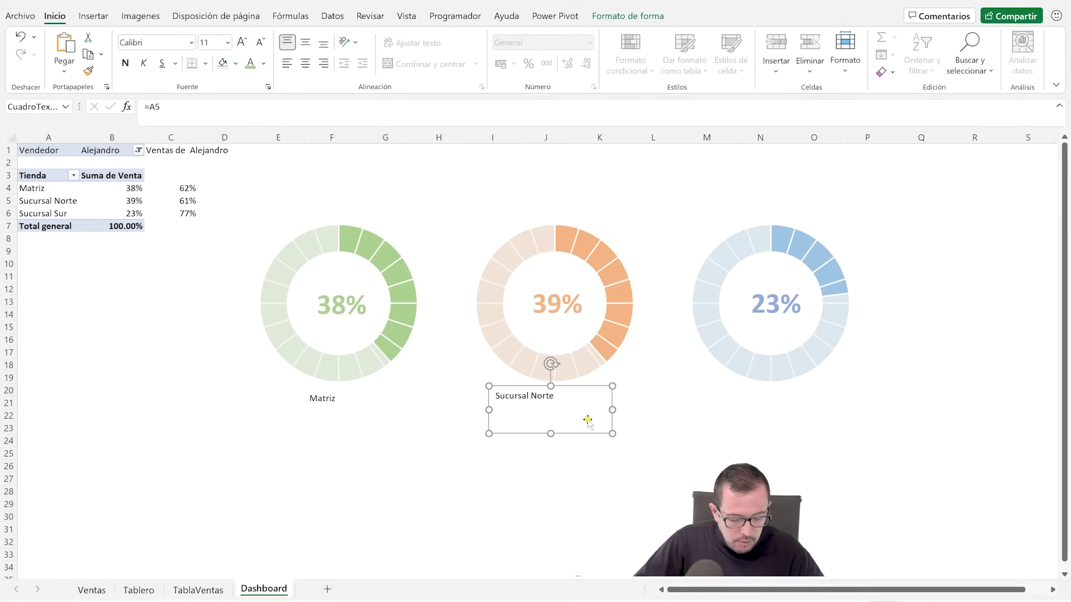
Step: Copy a label under the blue donut and relink it to =A6 for Sucursal Sur
left_click_drag(565, 440, 809, 442)
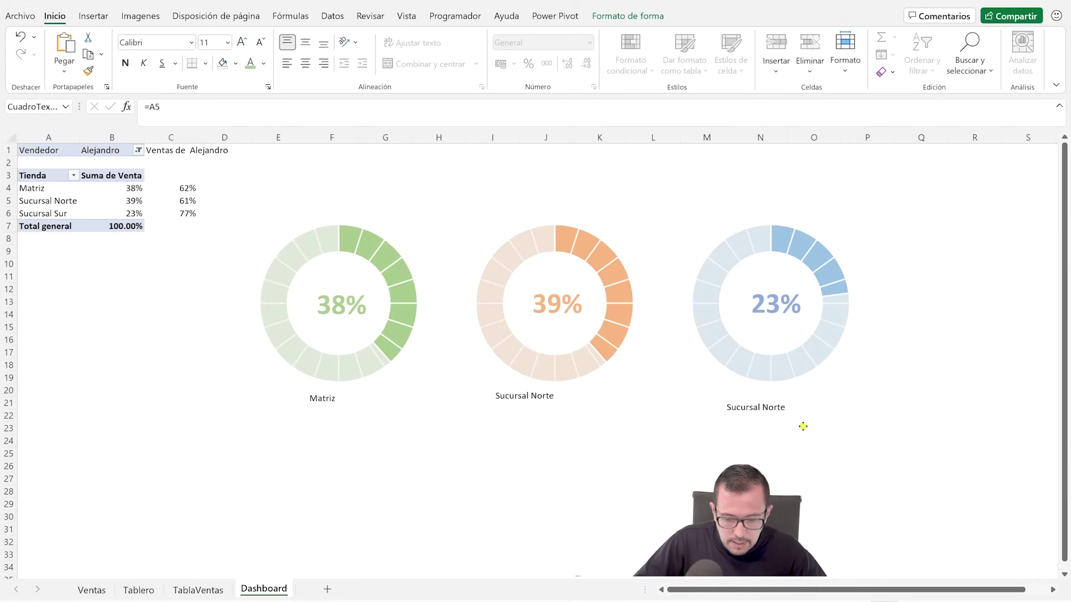
left_click(181, 108)
key("BackSpace")
type("6")
key("Return")
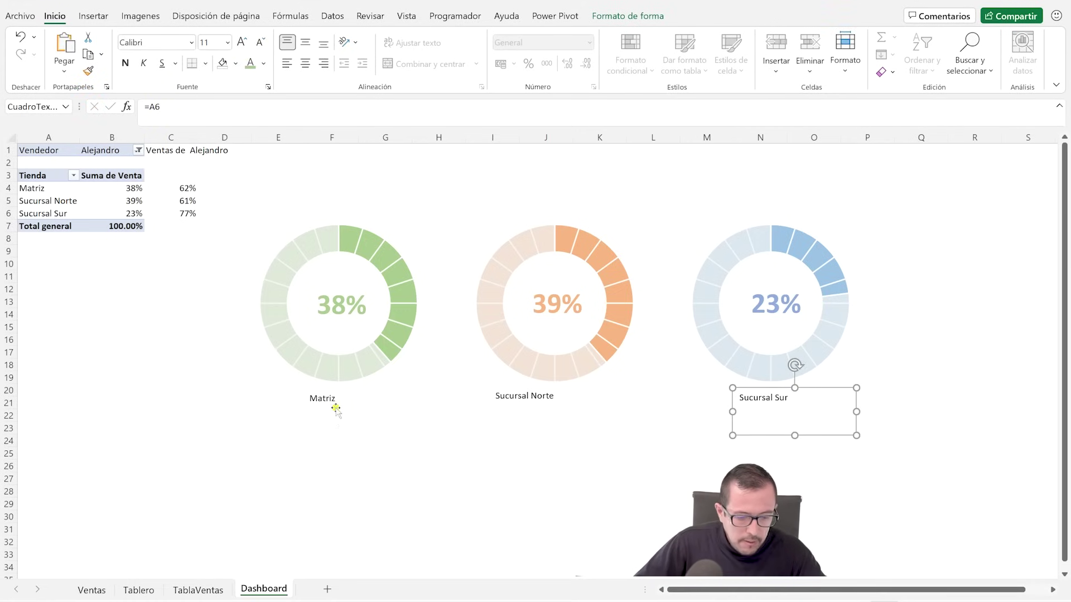
left_click(337, 403)
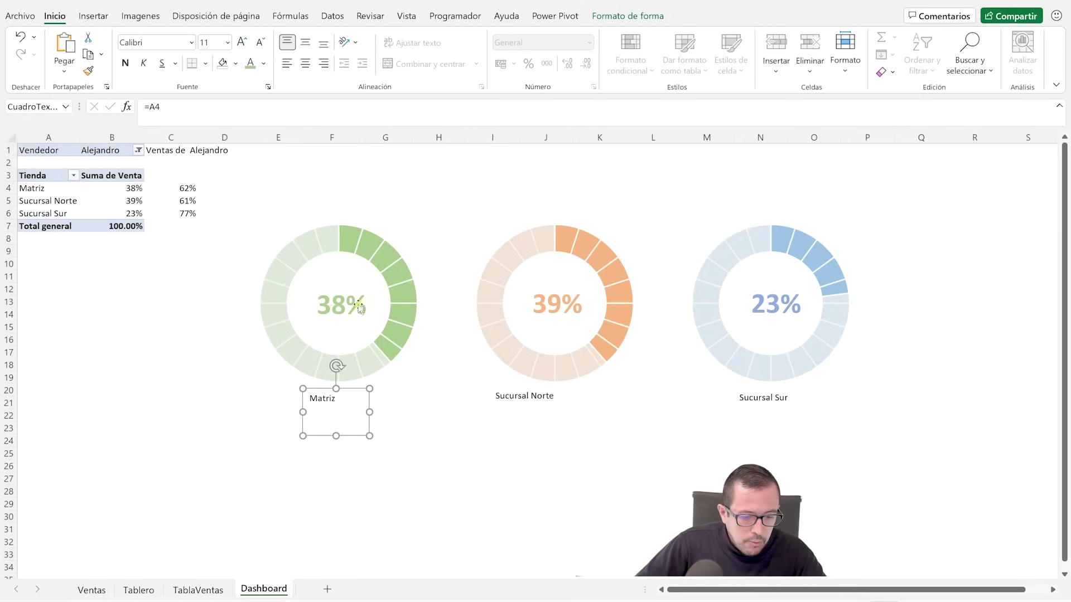
Step: Give the Matriz label the 38% label's formatting, widen it, and centre it under the green donut
left_click(325, 302)
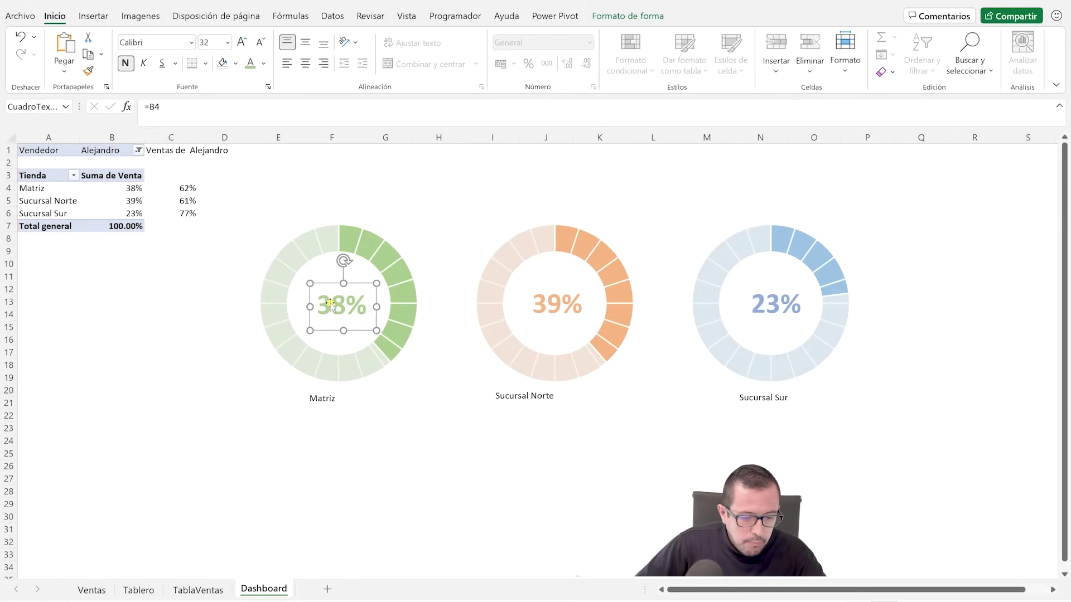
left_click(88, 71)
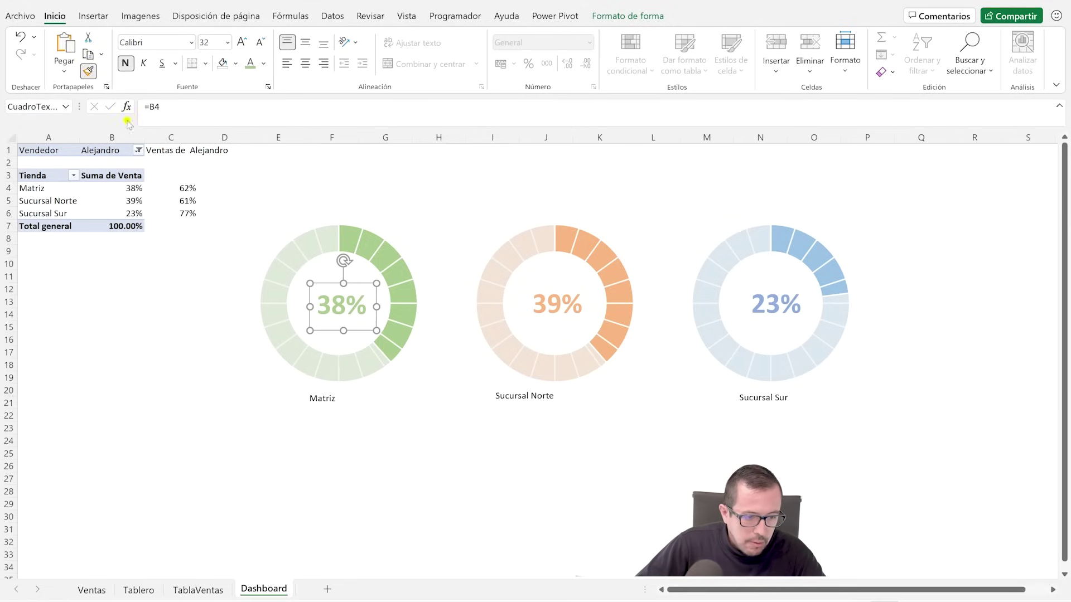
left_click(335, 406)
left_click_drag(372, 412, 416, 412)
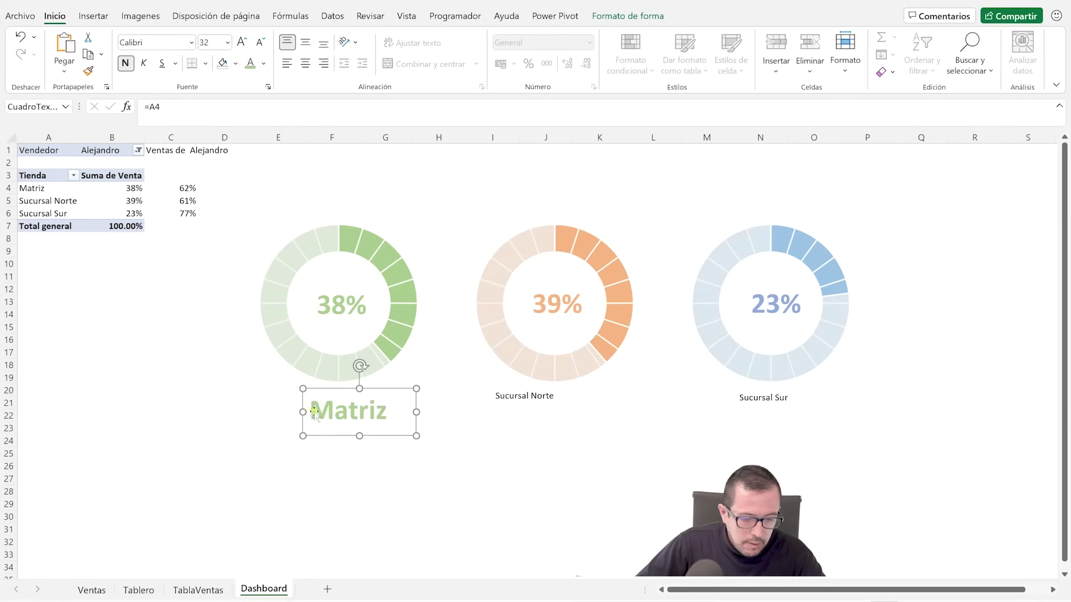
left_click_drag(302, 411, 281, 411)
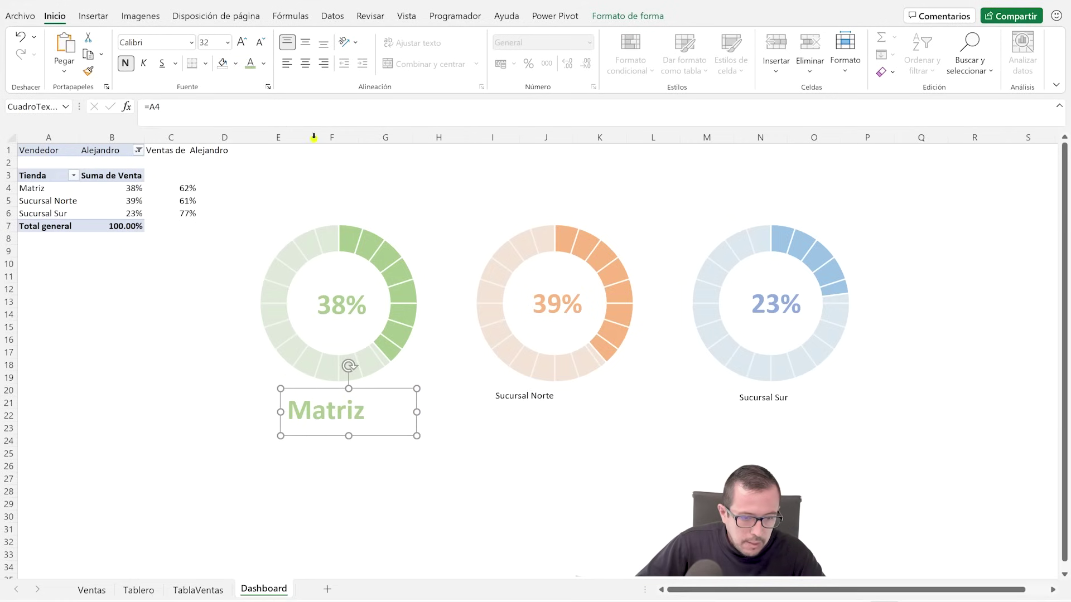
left_click(305, 63)
left_click(305, 42)
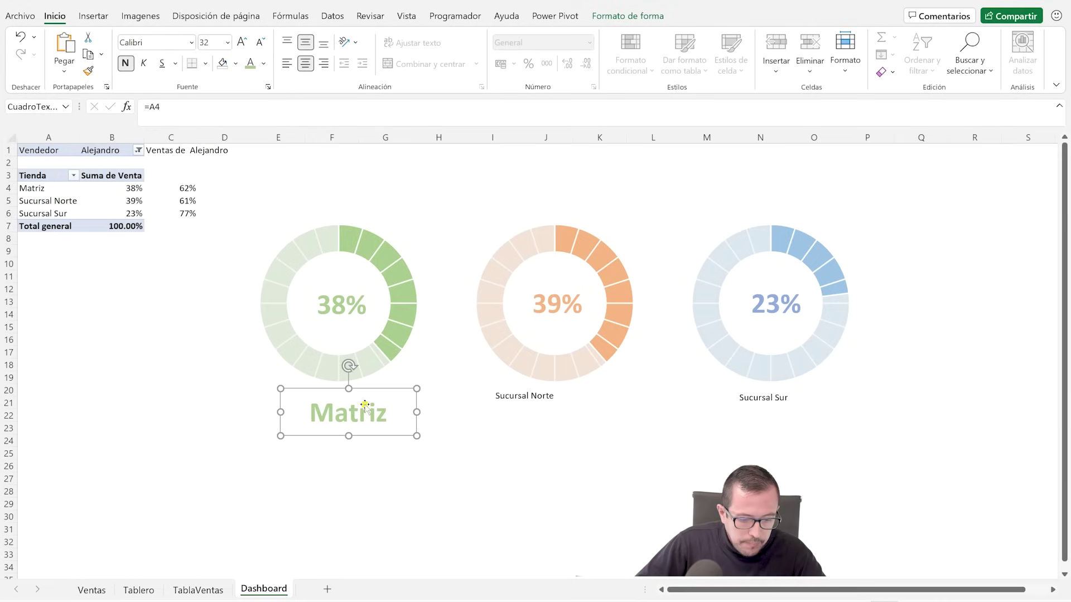
left_click_drag(365, 406, 355, 403)
Step: Give the Sucursal Norte label the 39% label's formatting, widen it, and centre it under the orange donut
left_click(524, 397)
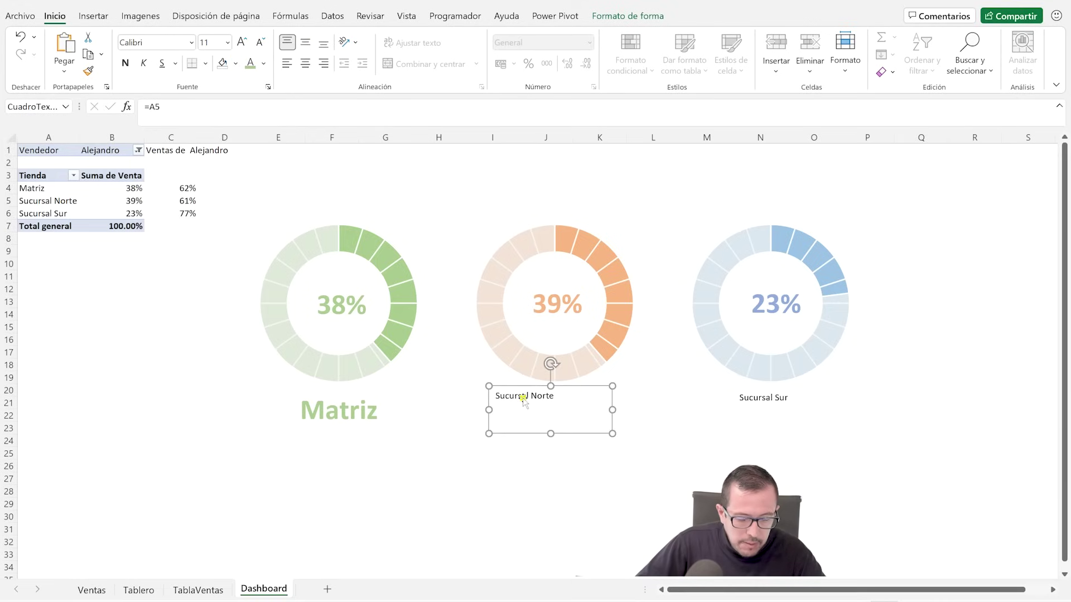
left_click(88, 70)
left_click(560, 404)
left_click(564, 323)
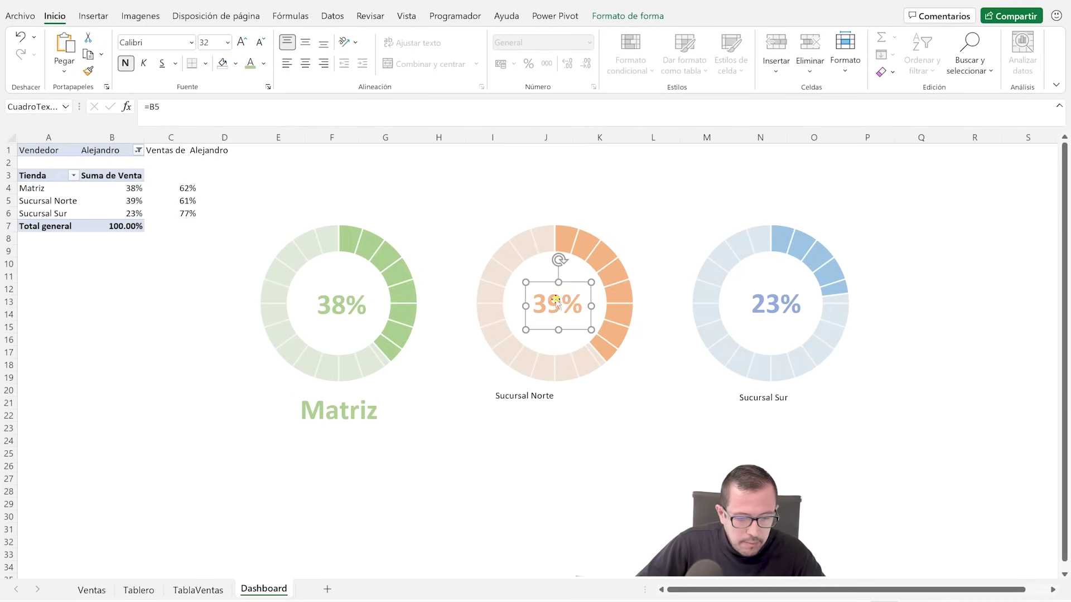
left_click(539, 406)
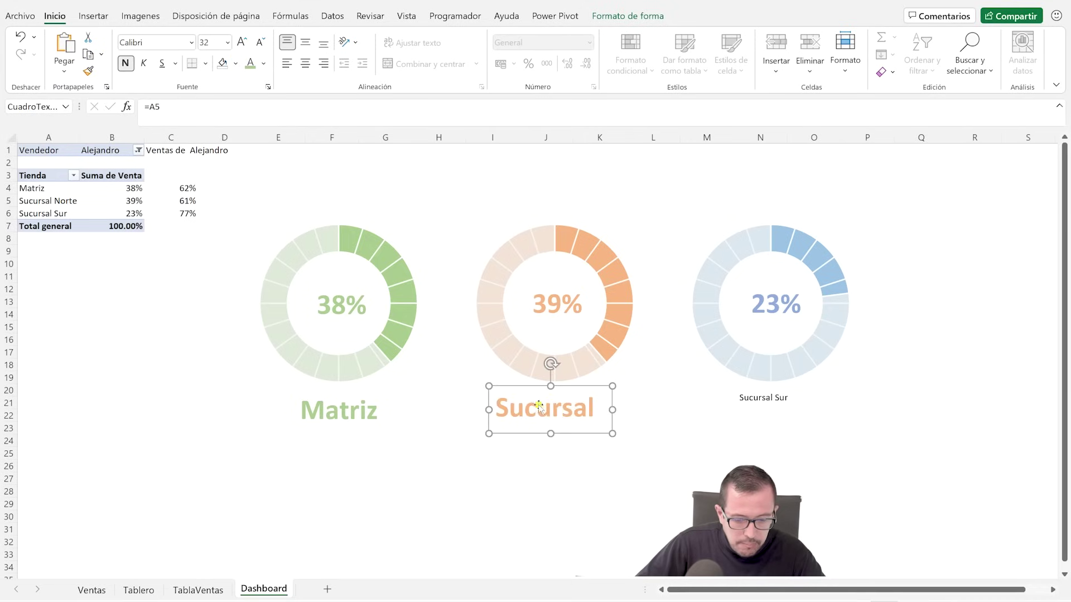
left_click_drag(613, 410, 669, 409)
left_click_drag(490, 411, 470, 410)
left_click_drag(568, 410, 552, 410)
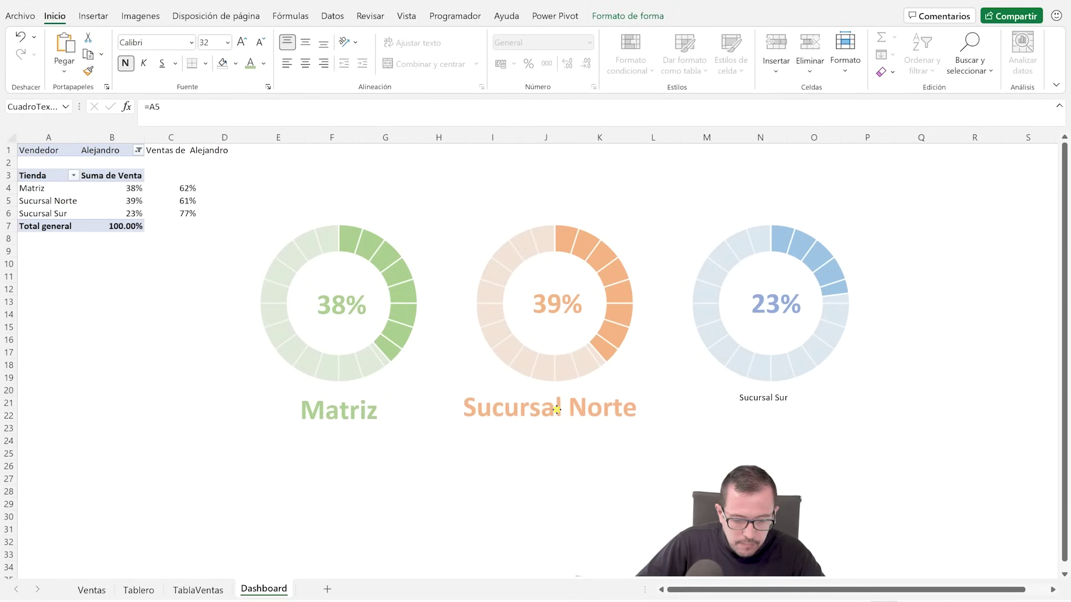
Step: Style Sucursal Sur like the 23% label, centre it under the blue donut, and duplicate it
left_click(792, 400)
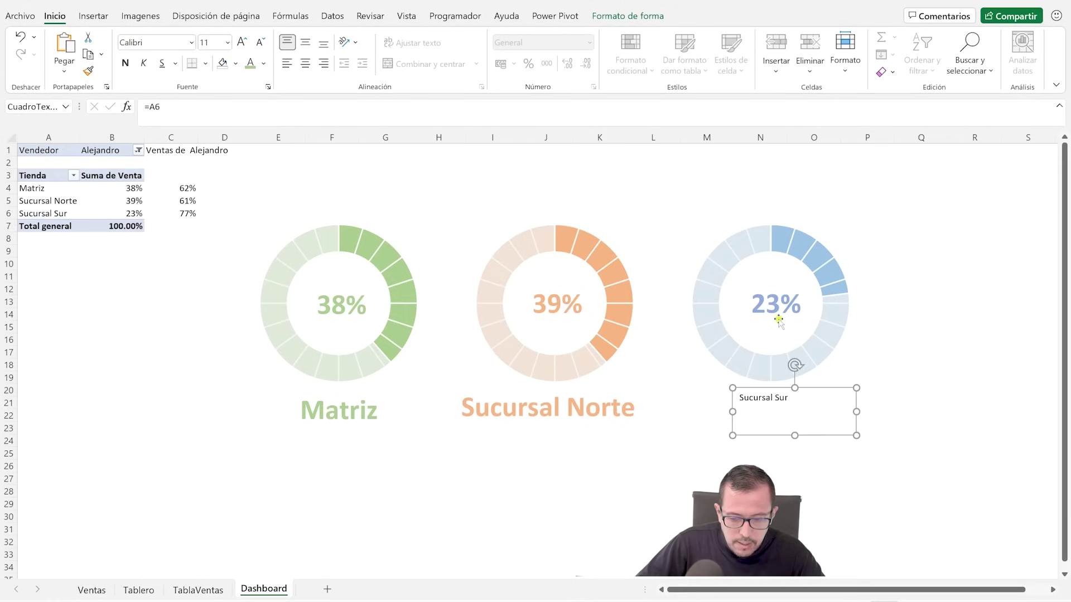
left_click(779, 320)
left_click(88, 70)
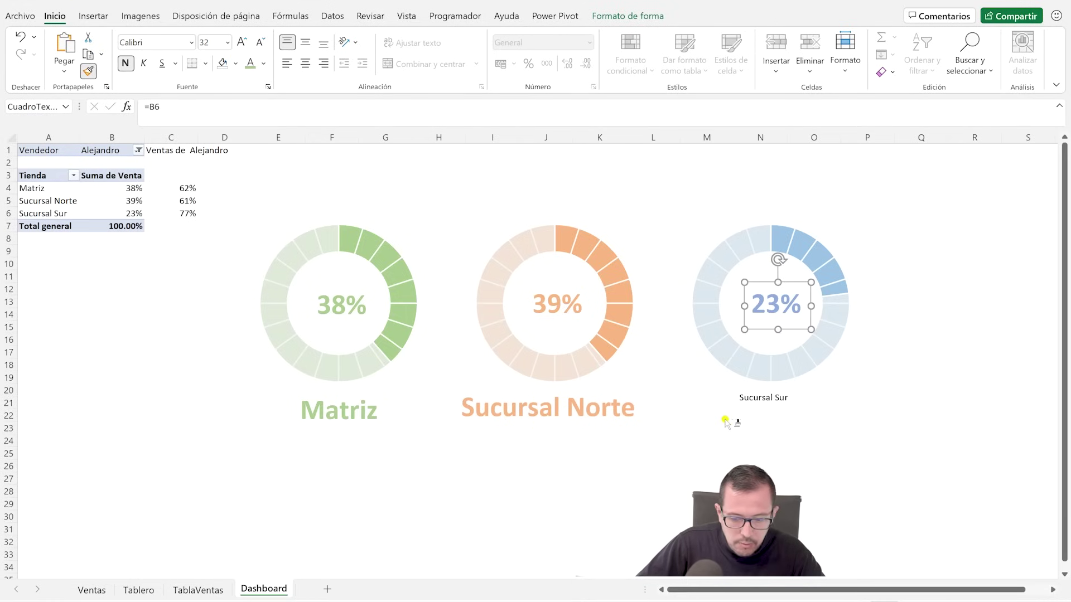
left_click(758, 402)
left_click_drag(732, 412, 677, 412)
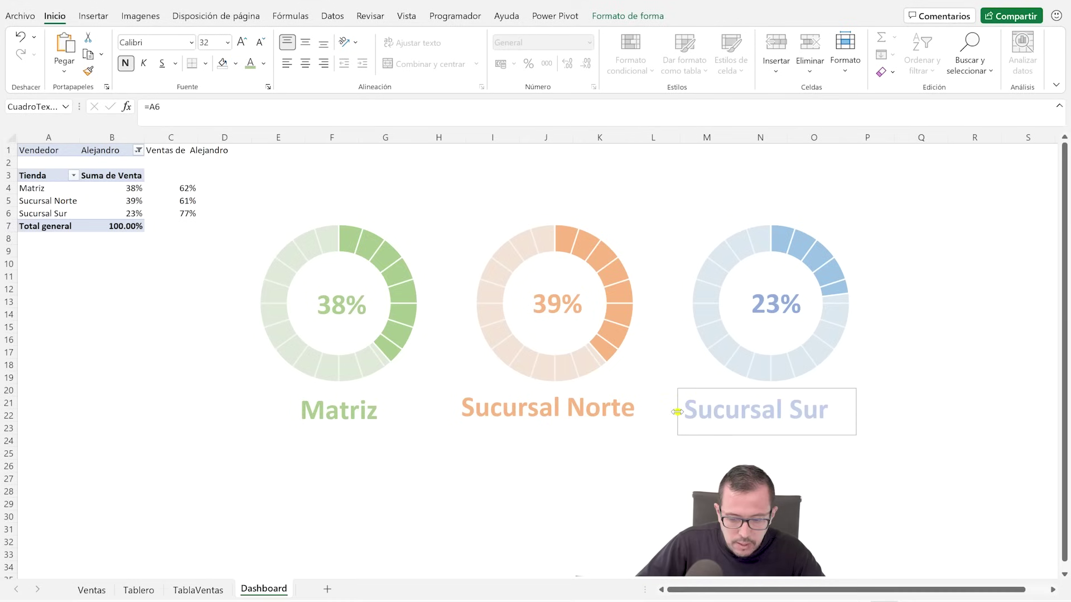
left_click_drag(856, 413, 848, 413)
left_click_drag(779, 396, 801, 394)
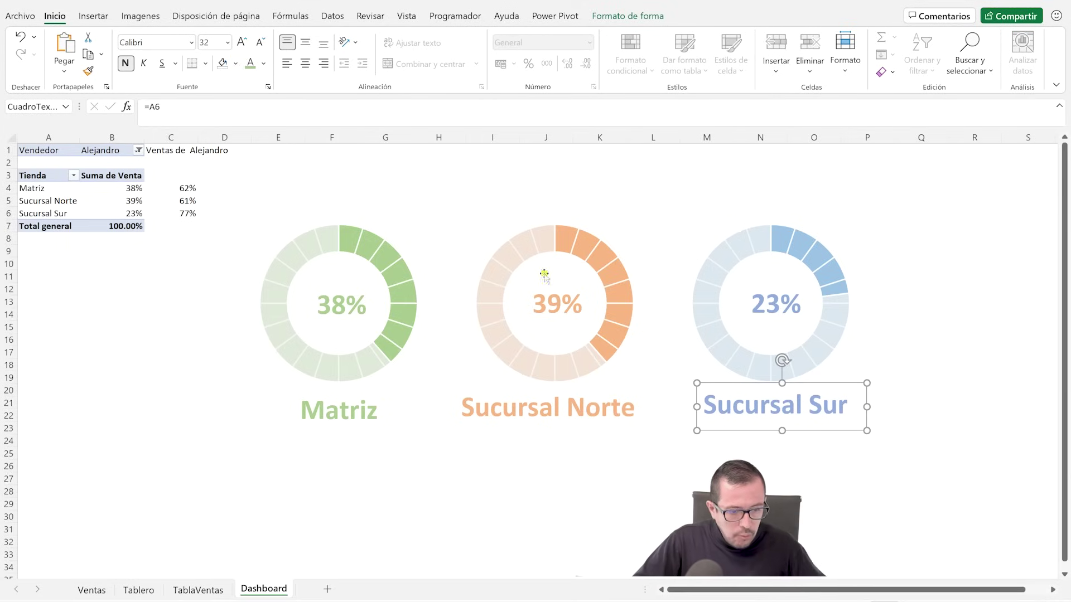
key("ctrl+c")
key("ctrl+v")
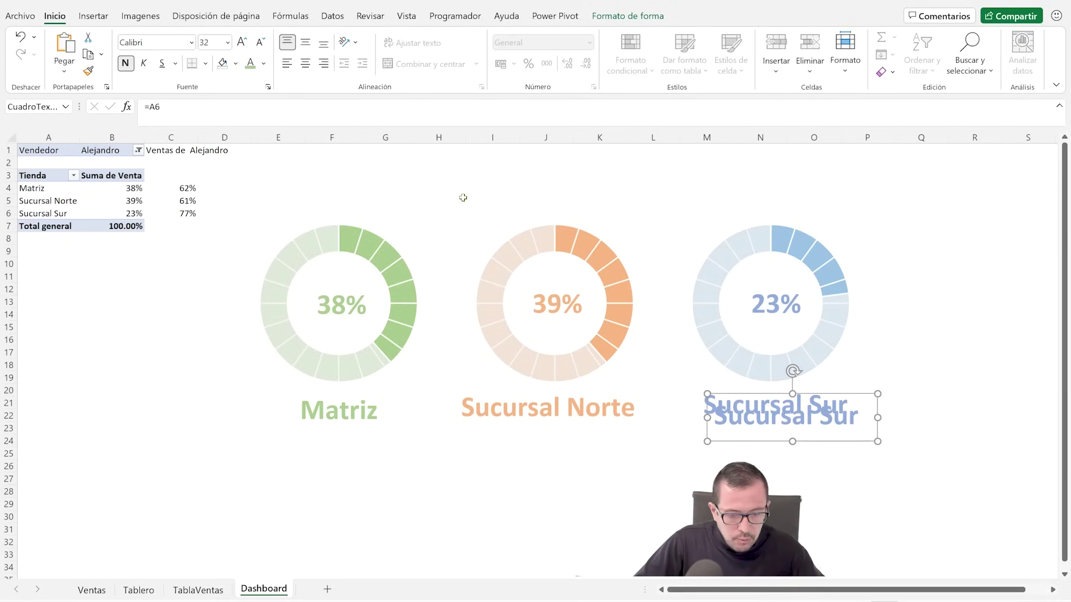
Step: Move the duplicate label above the charts and link it to cell C1 as the title
left_click_drag(513, 195, 506, 184)
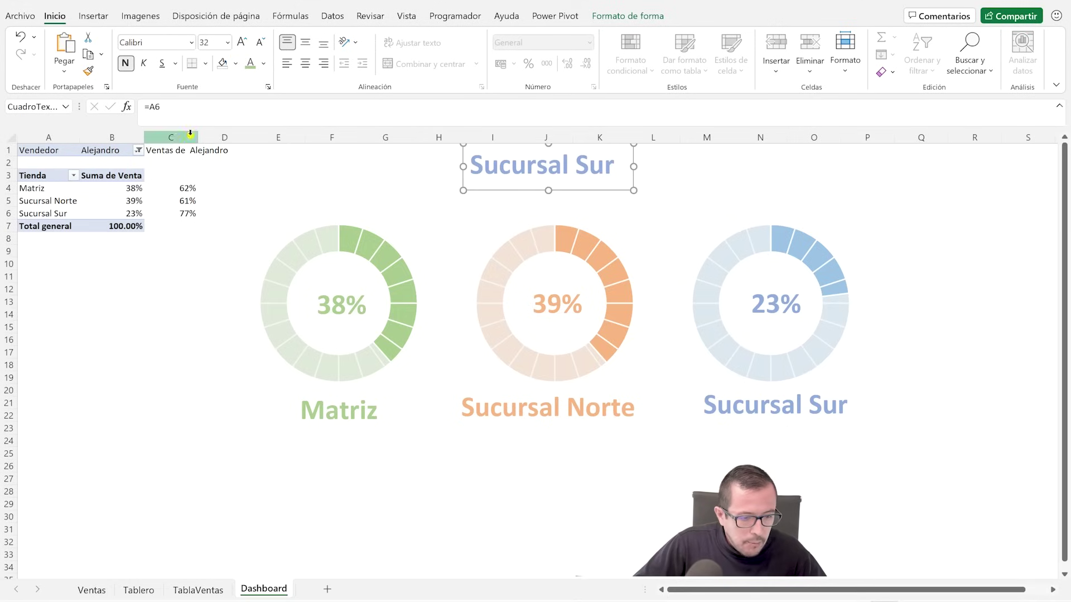
left_click(193, 114)
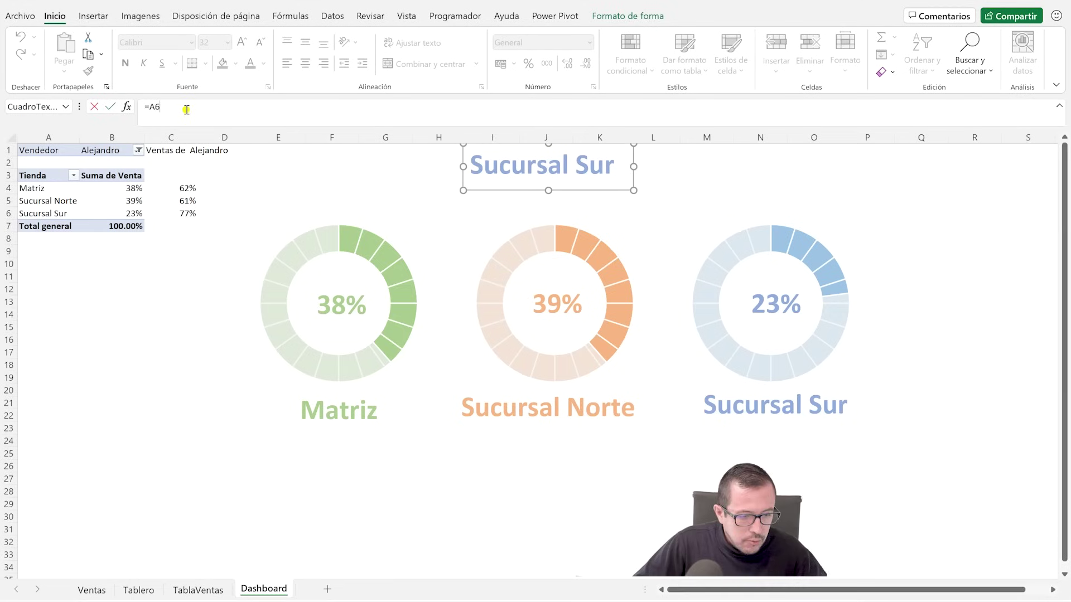
key("BackSpace")
key("BackSpace")
type("c1")
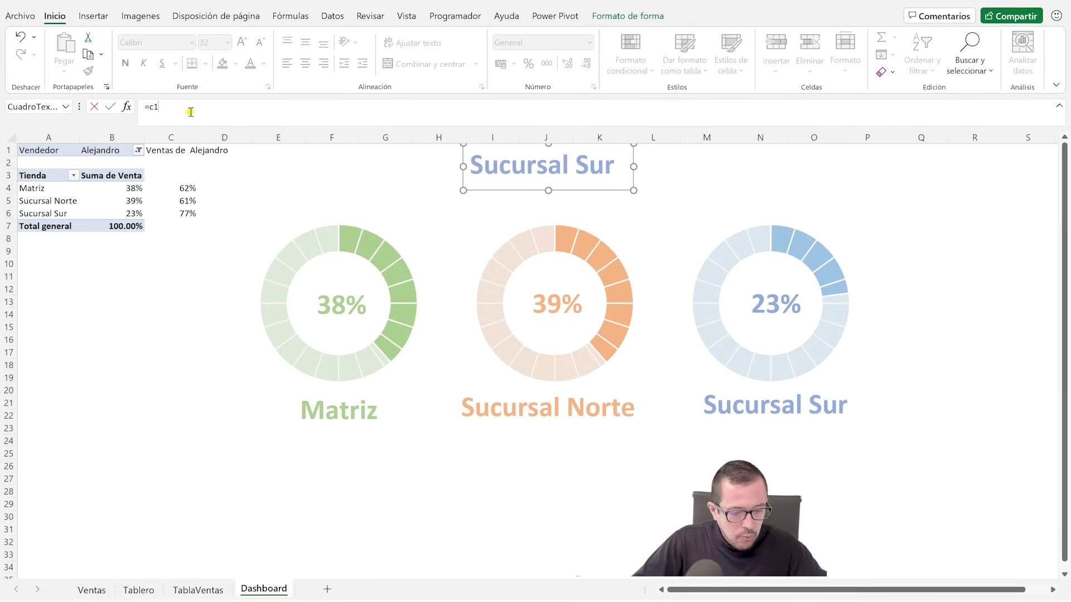
key("Return")
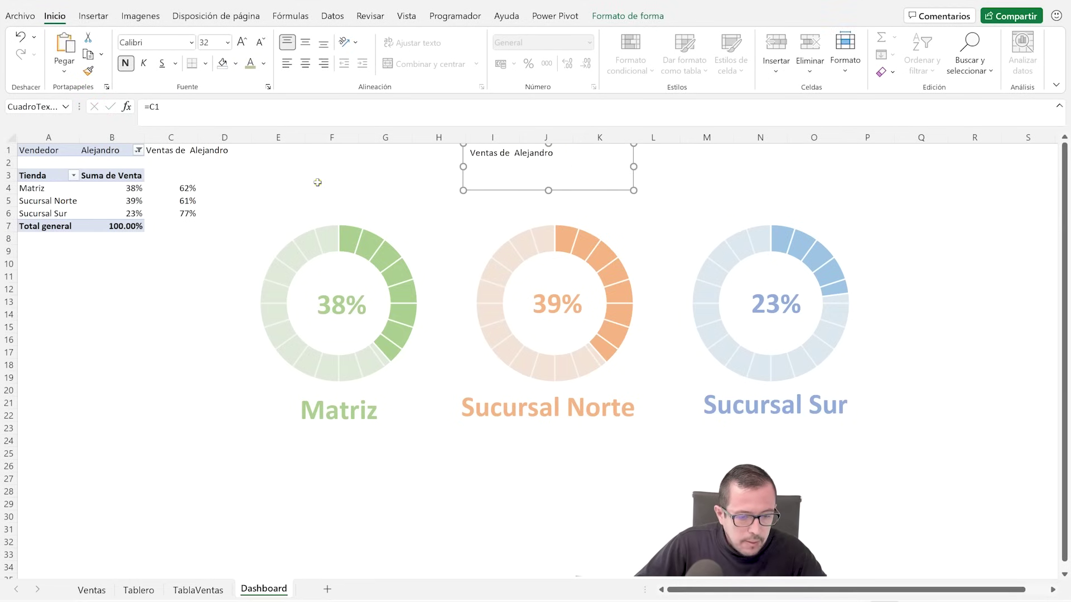
Step: Copy the 38% label's large formatting onto the title, widen it to one line, and centre its text
left_click(356, 302)
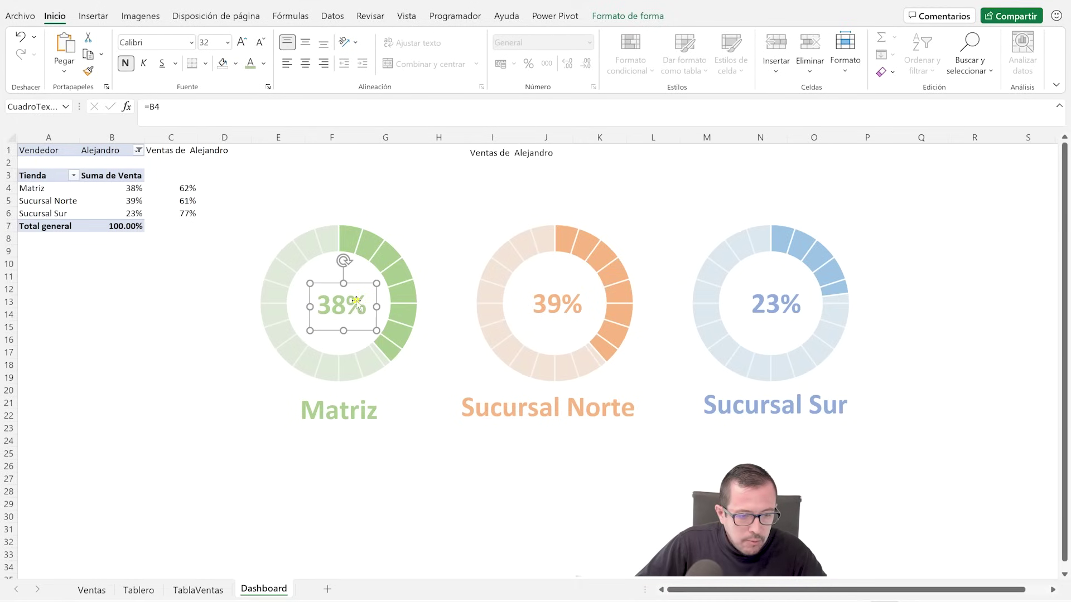
left_click(518, 154)
left_click_drag(635, 167, 681, 167)
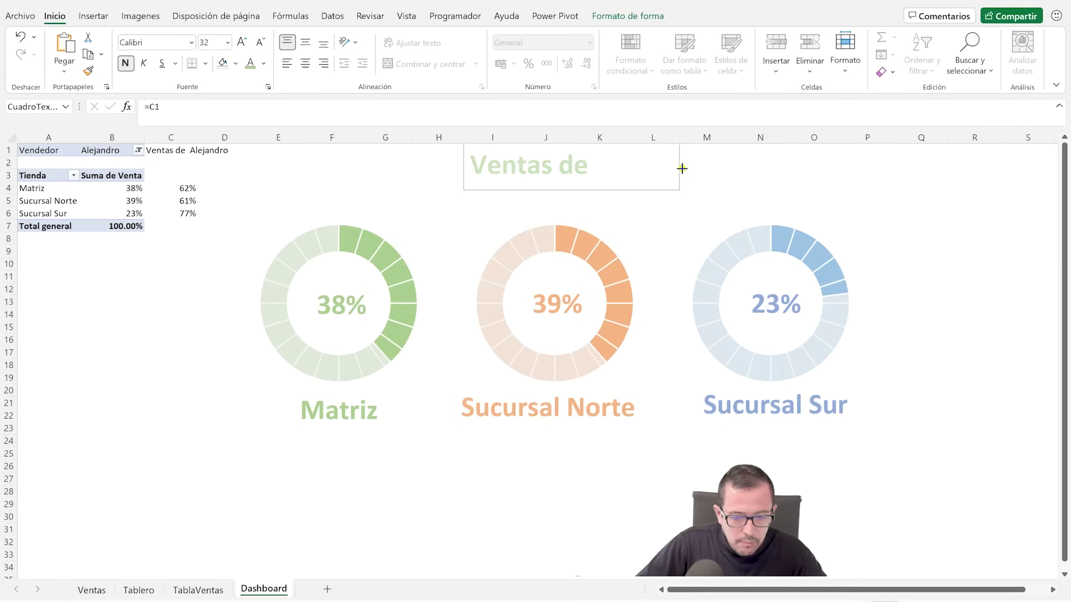
left_click_drag(458, 166, 399, 166)
left_click_drag(535, 168, 562, 168)
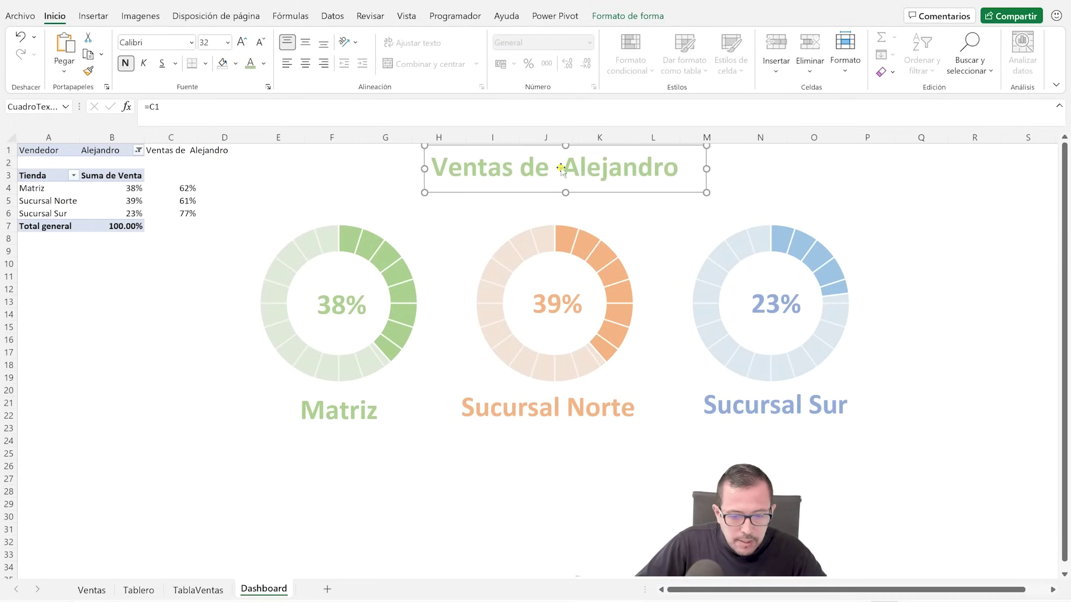
left_click_drag(426, 169, 381, 169)
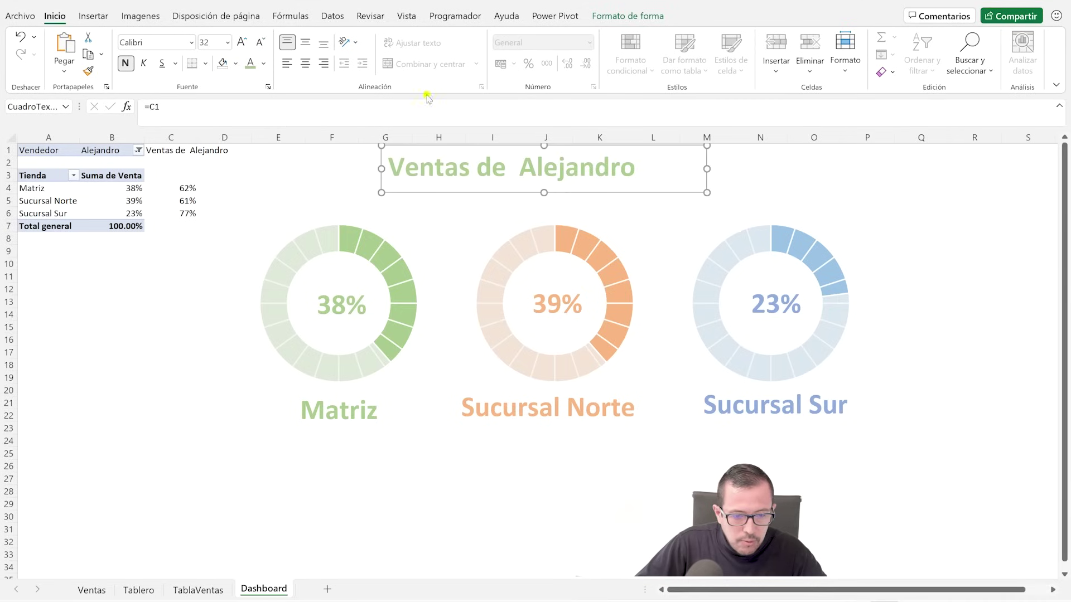
left_click(305, 63)
left_click(306, 42)
left_click_drag(530, 162, 534, 162)
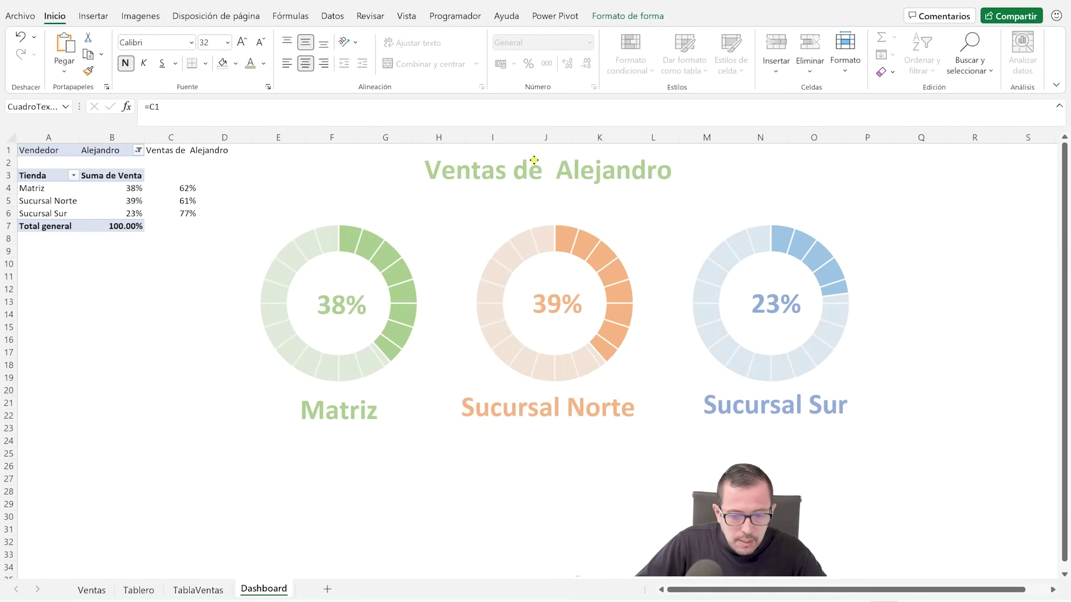
Step: Set the title's text fill to blue in Formato de forma
left_click(627, 15)
left_click(634, 39)
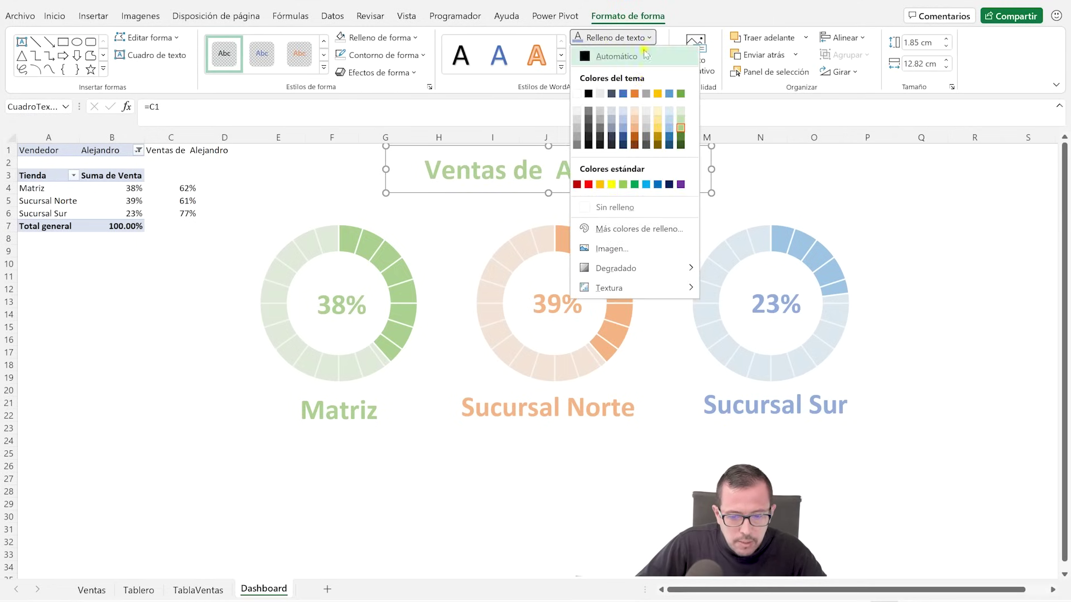
left_click(669, 141)
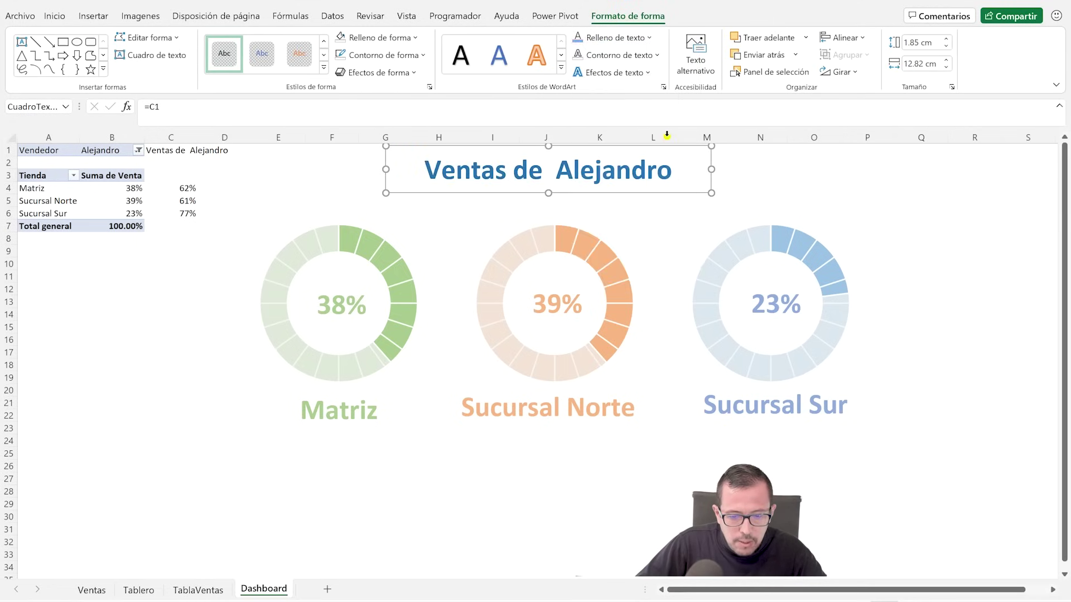
left_click(749, 189)
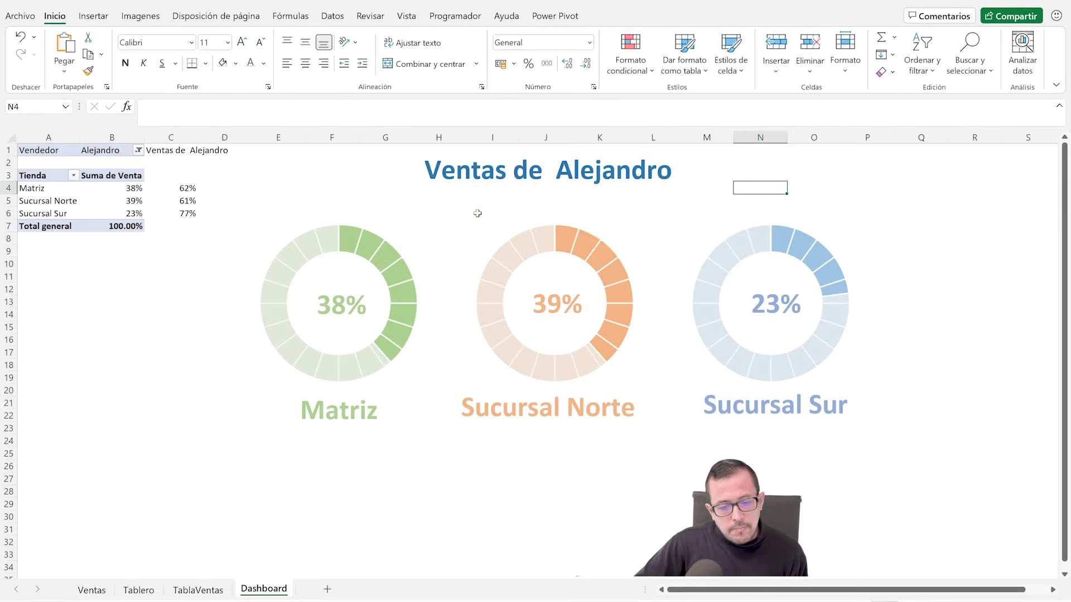
Step: Filter the Vendedor field in B1 by two different sellers in turn to watch the donuts update
left_click(138, 150)
left_click(30, 231)
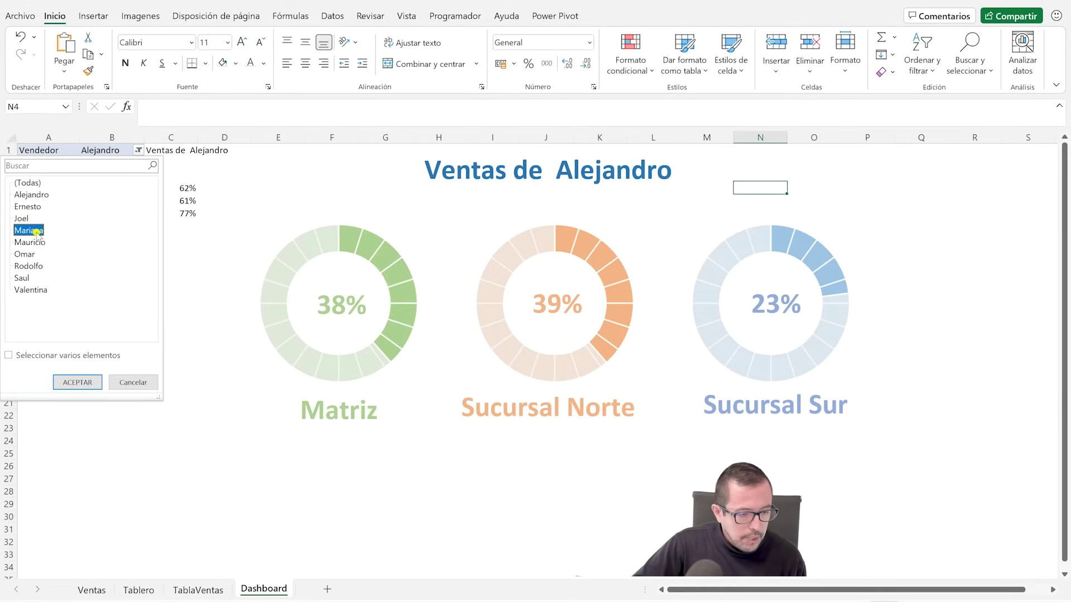
left_click(78, 383)
left_click(138, 151)
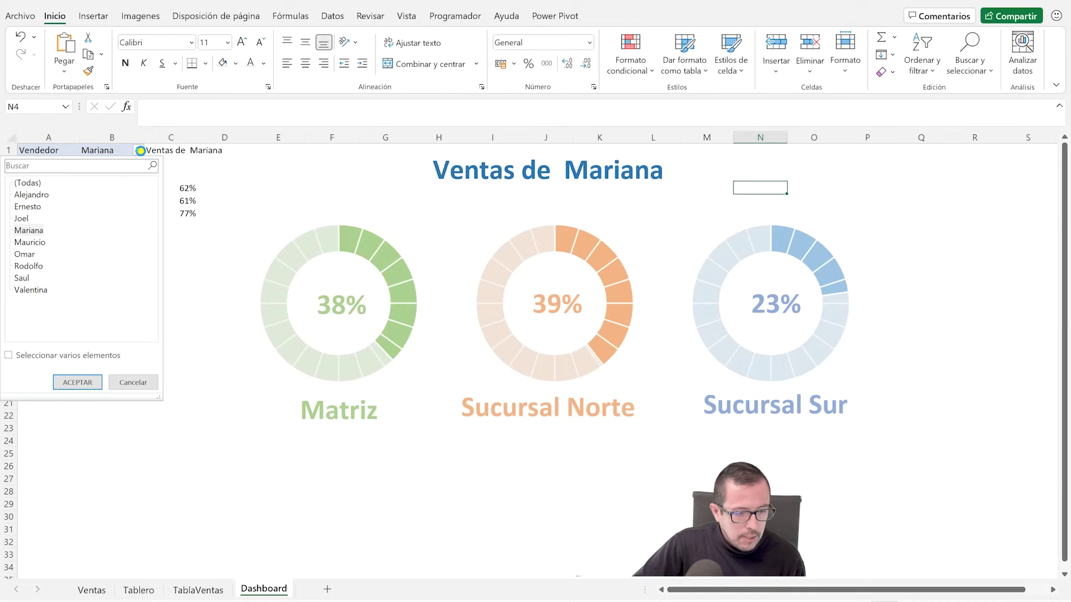
left_click(22, 278)
left_click(77, 383)
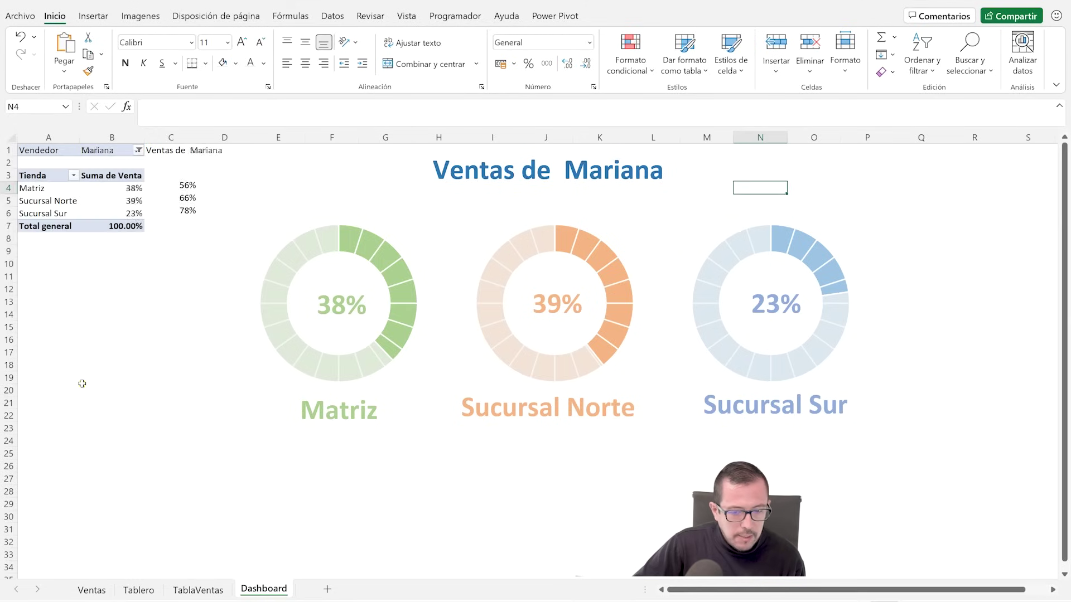
Step: Reset the Vendedor filter to (Todas) so the donuts show 43%, 33% and 24%
left_click(136, 151)
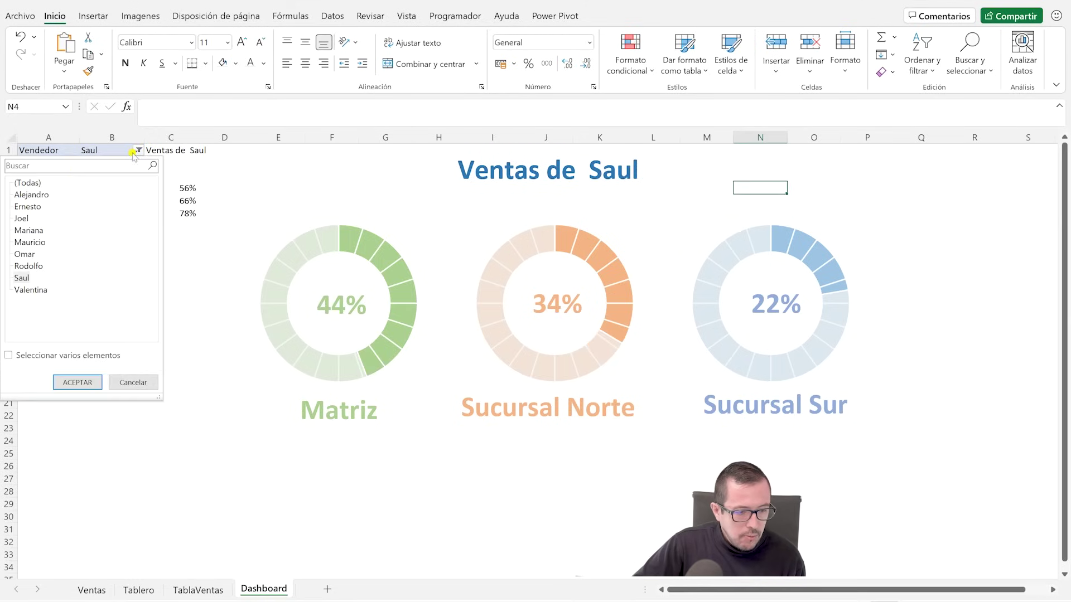
left_click(34, 184)
left_click(84, 383)
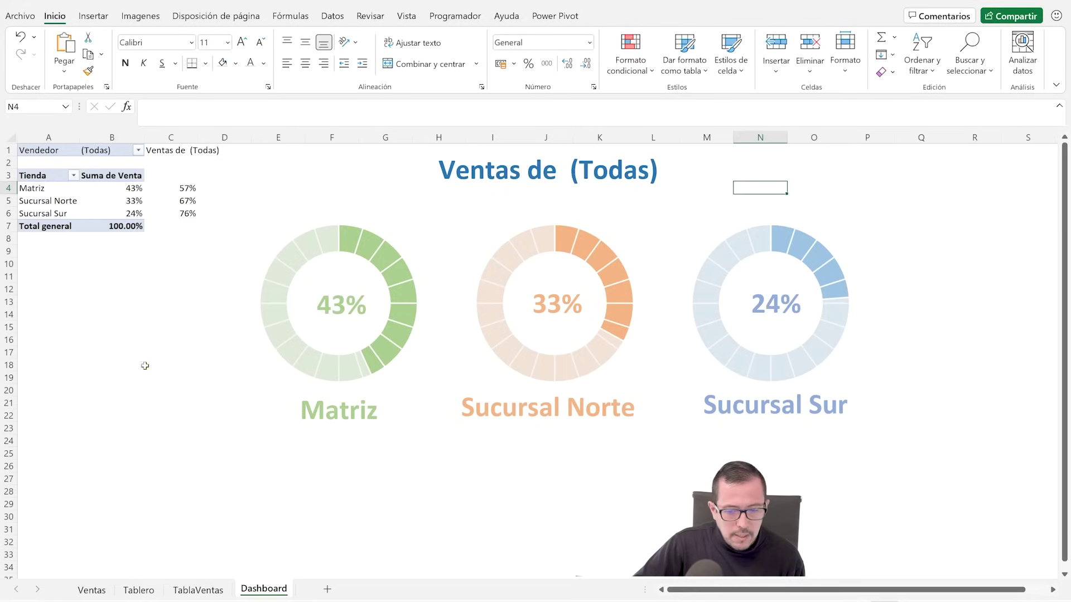
left_click(138, 151)
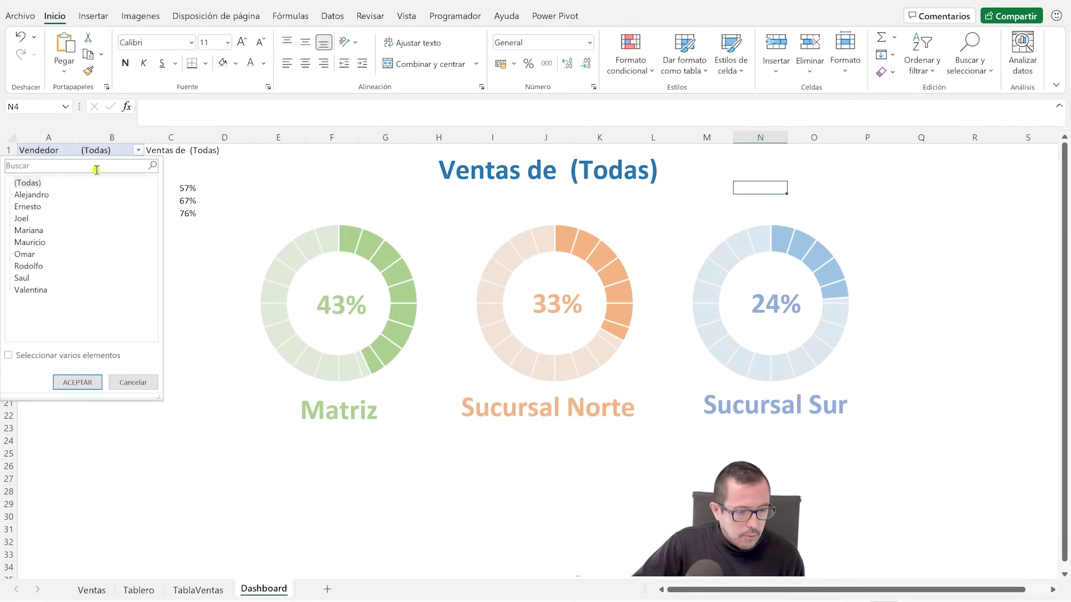
key("Escape")
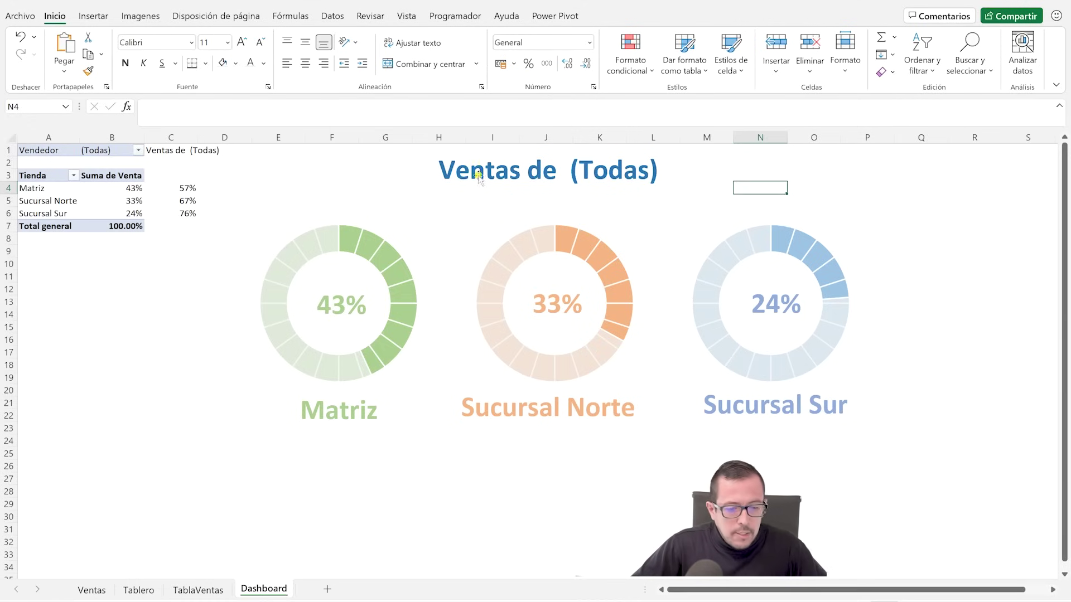
Step: Insert a Categoria slicer from Analizar tabla dinámica > Insertar Segmentación de datos
left_click(81, 201)
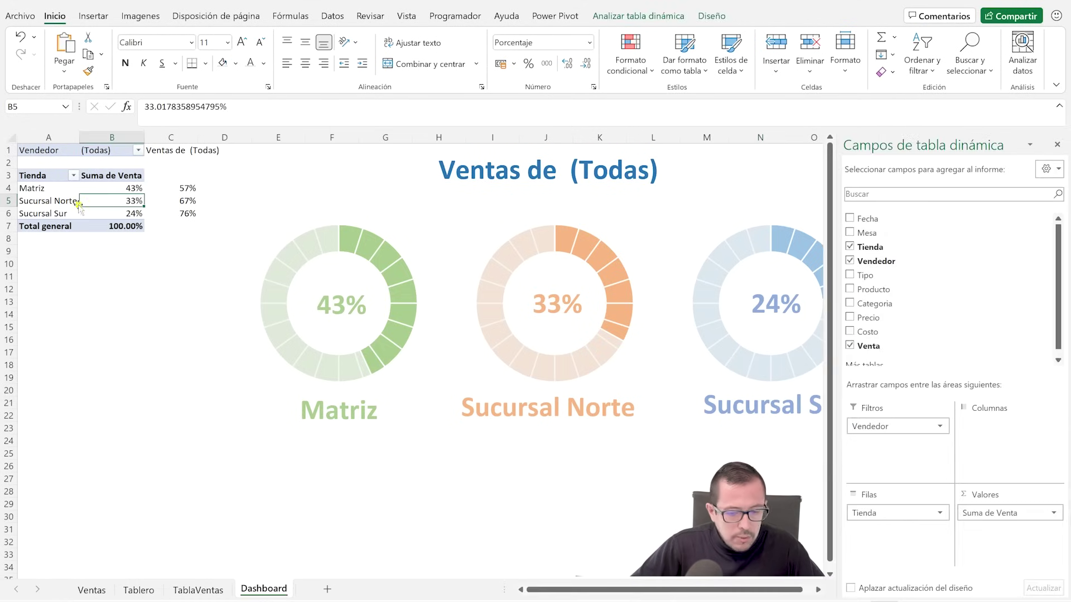
left_click(649, 17)
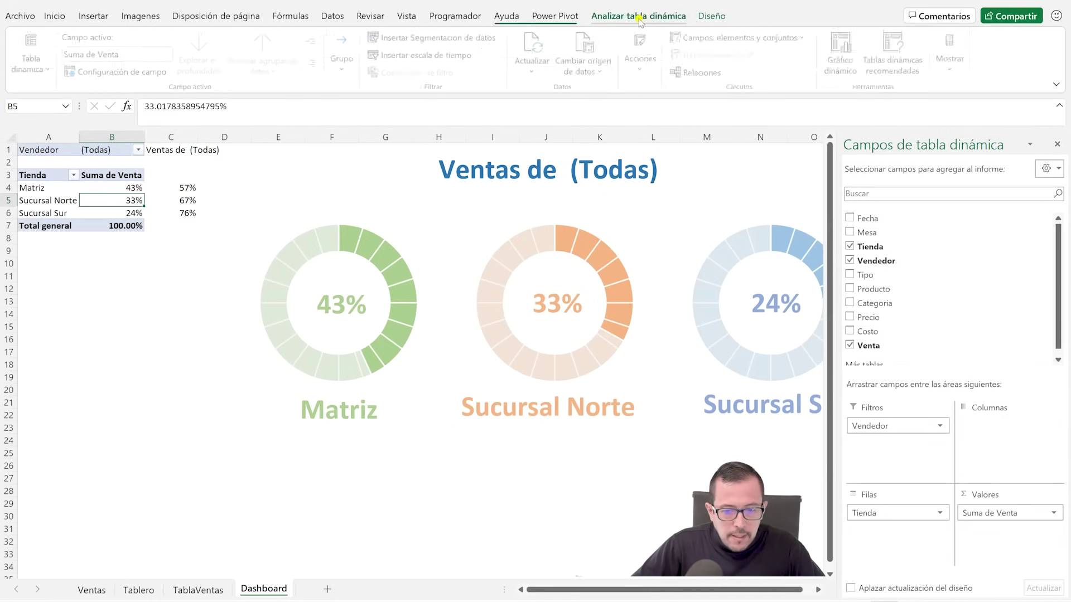
left_click(430, 37)
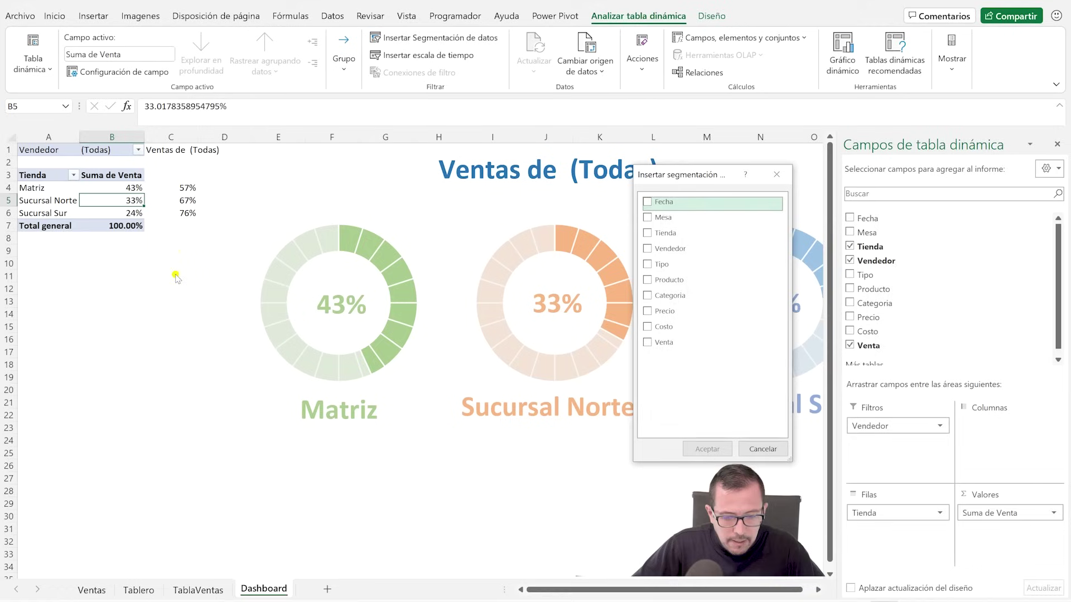
left_click(647, 296)
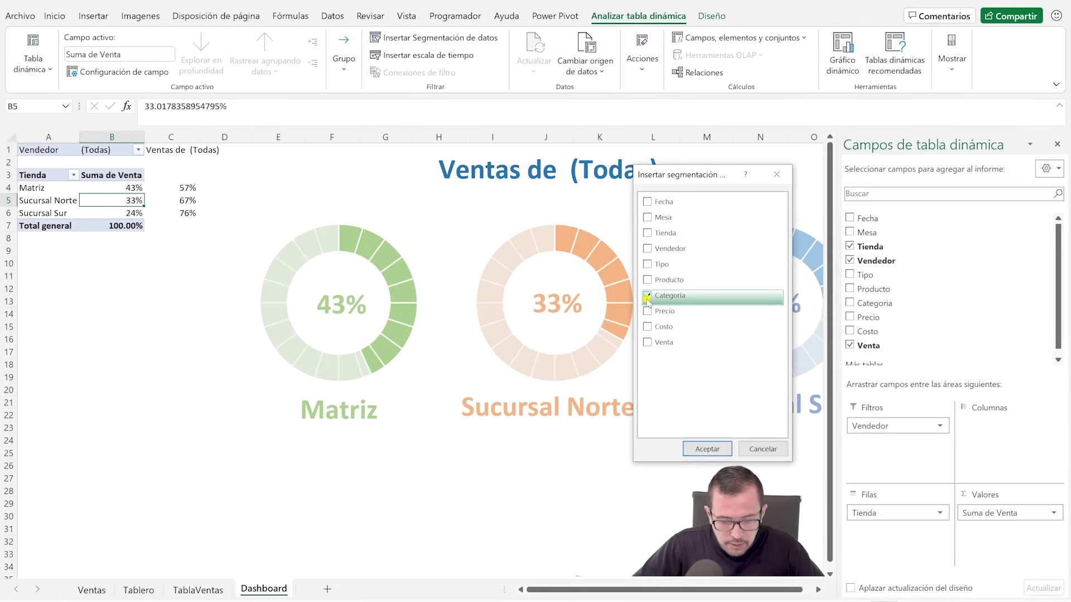
left_click(706, 449)
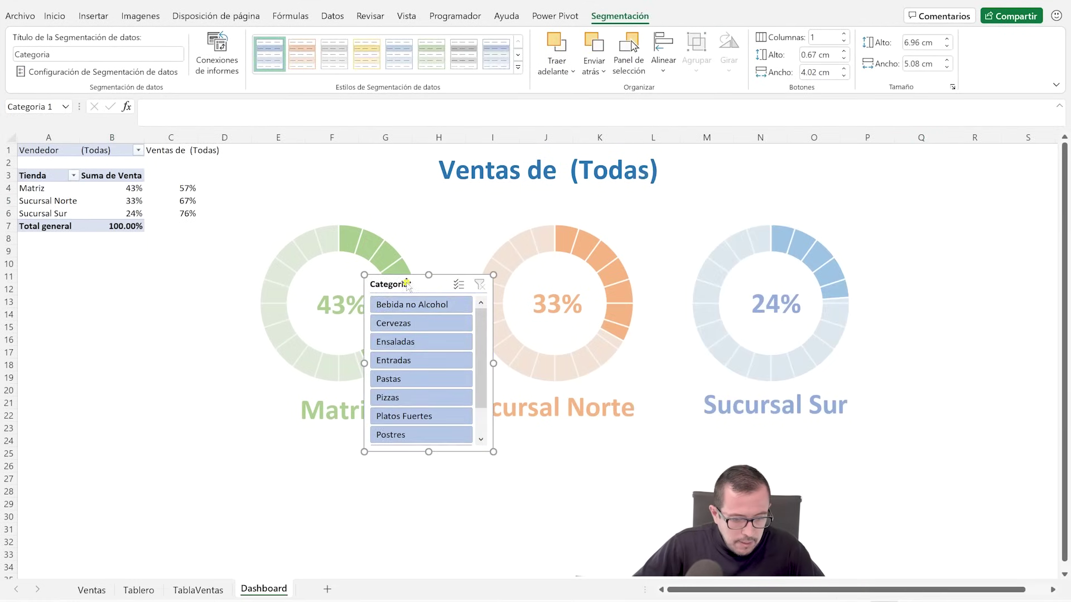
Step: Place the Categoria slicer under the pivot table, stretch it to list all ten categories, and apply a blue style
left_click_drag(411, 286, 82, 244)
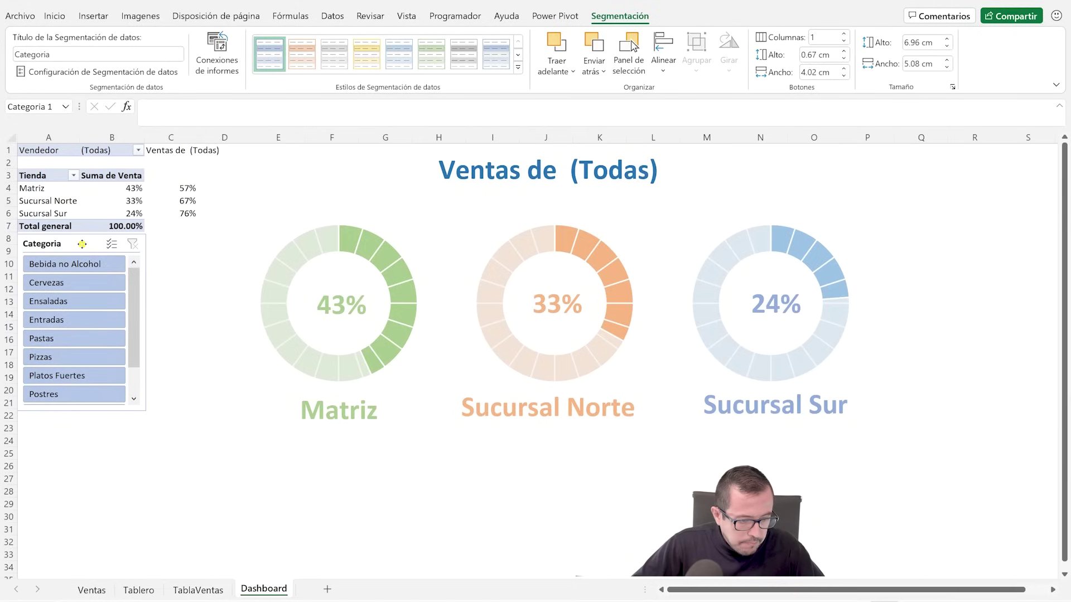
left_click_drag(81, 411, 80, 452)
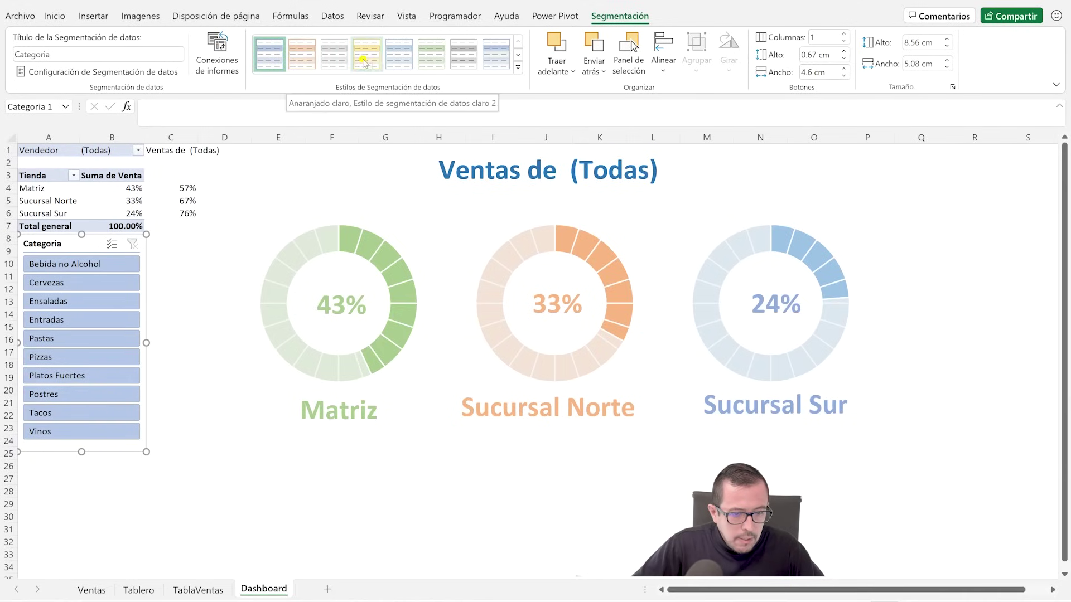
left_click(397, 59)
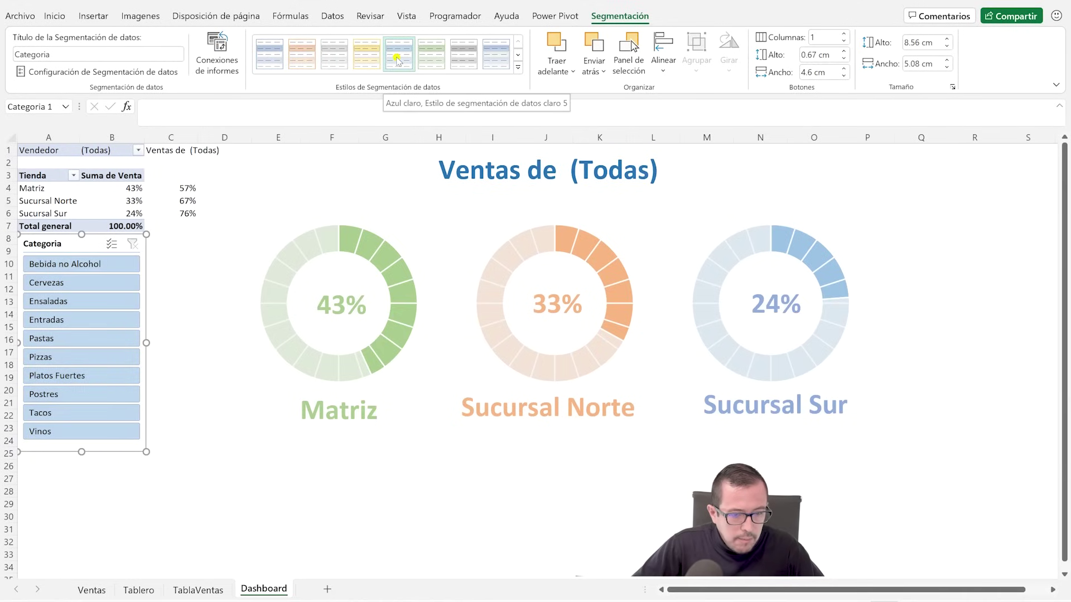
left_click(492, 59)
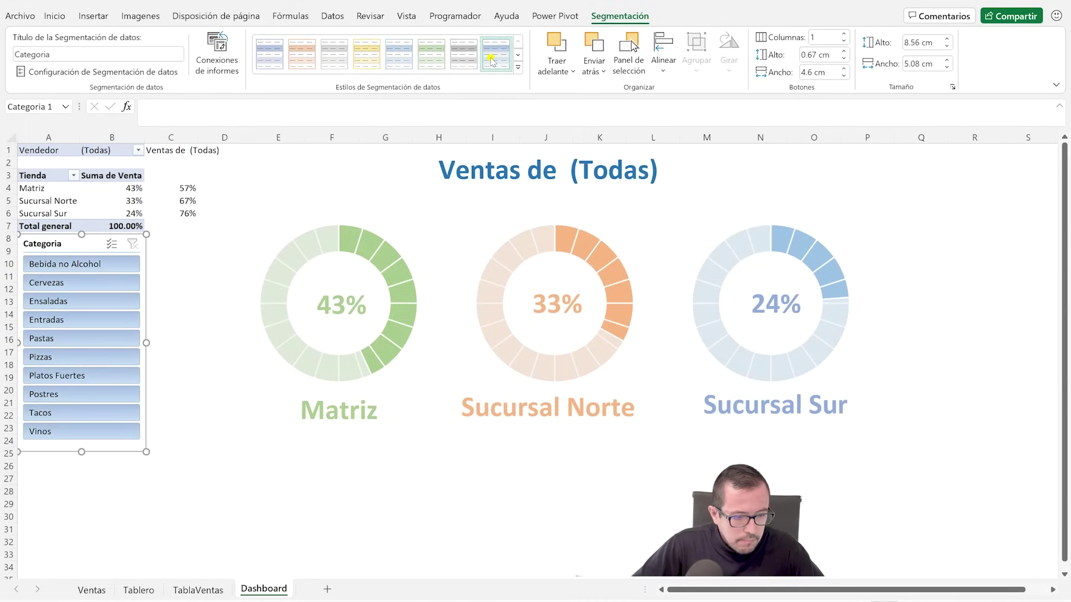
left_click_drag(91, 244, 92, 247)
left_click(191, 252)
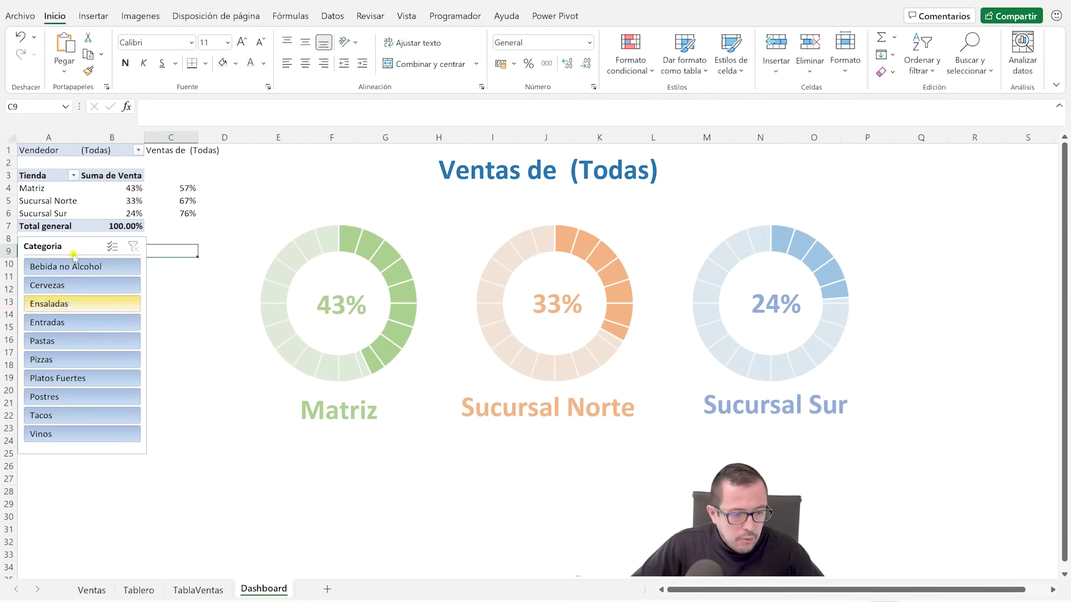
Step: Insert a second Categoria slicer and delete it again
left_click(63, 212)
left_click(633, 17)
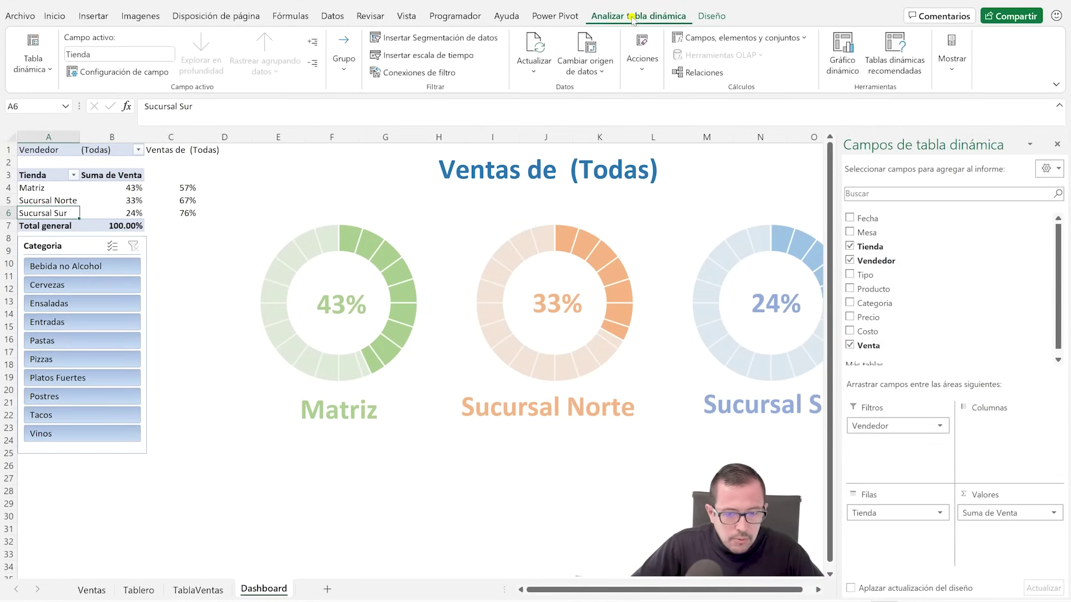
left_click(433, 37)
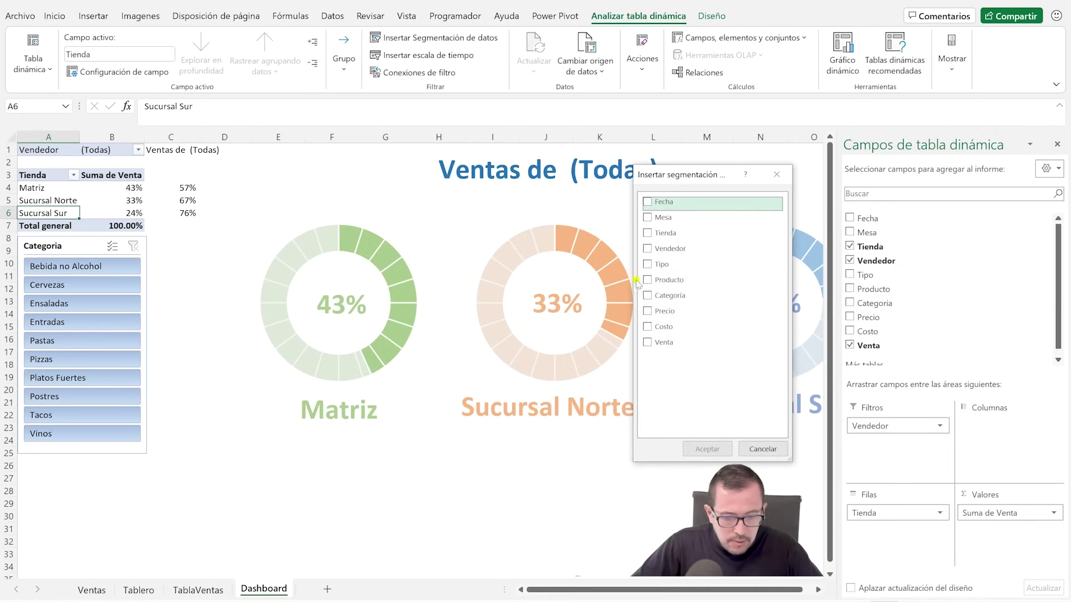
left_click(684, 295)
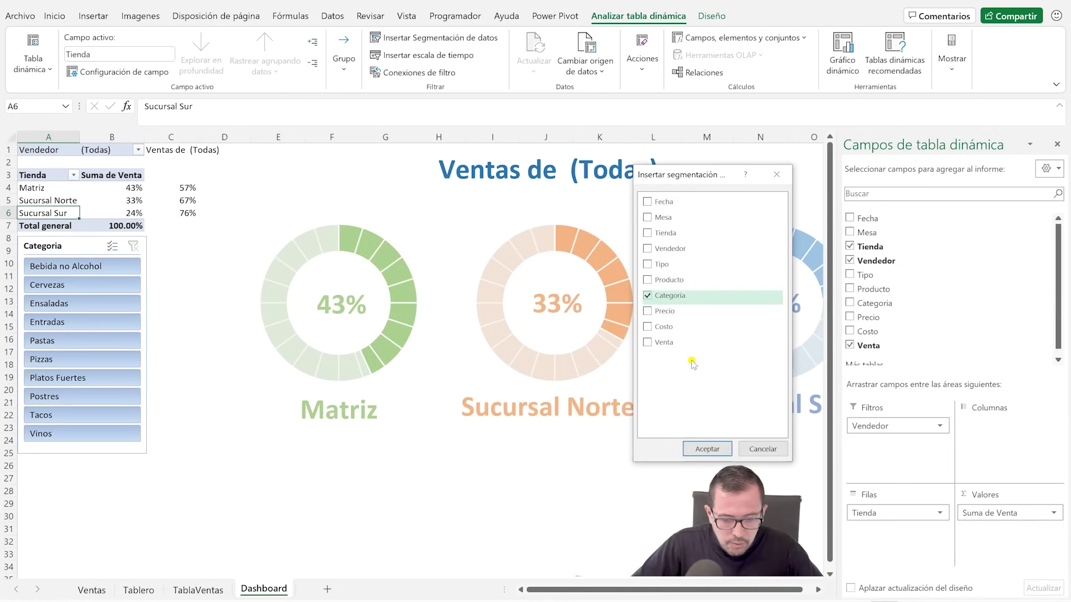
left_click(718, 449)
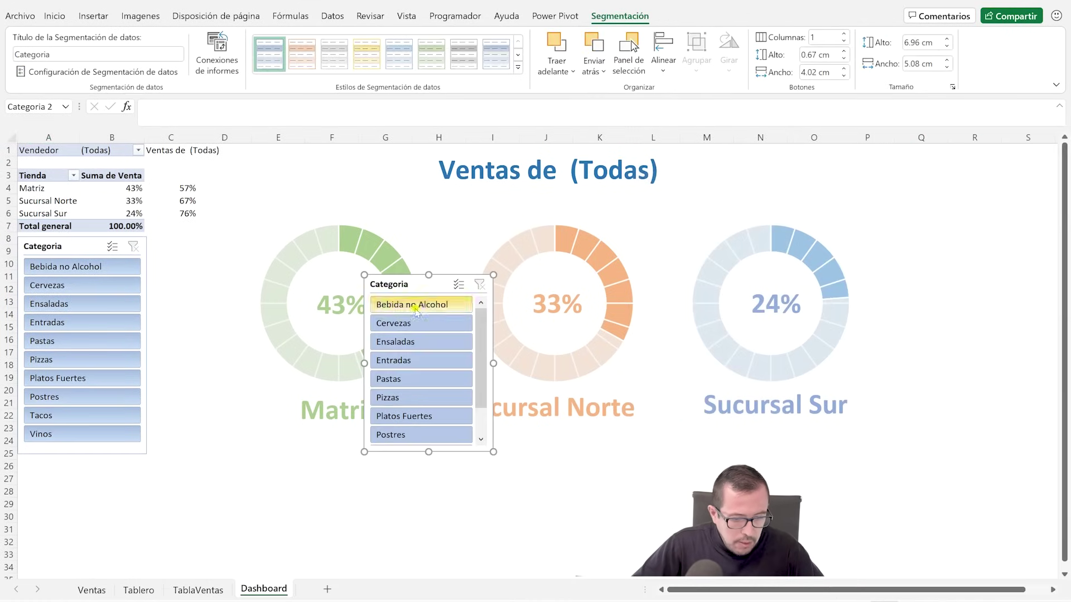
key("Delete")
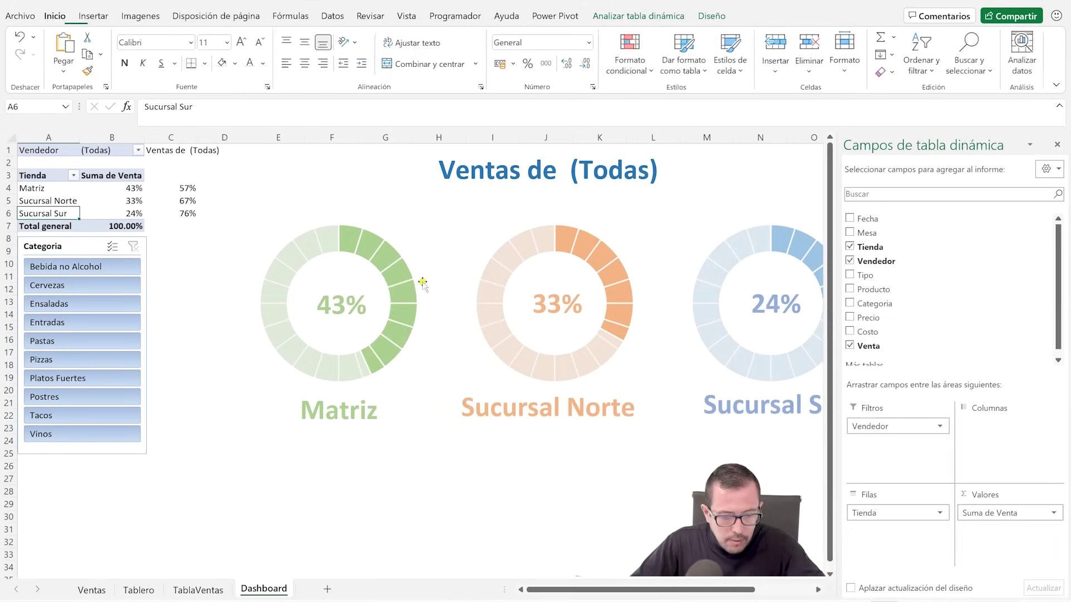
Step: Insert a Tipo slicer, shrink it to its two buttons, place it under Categoria, and style it green
left_click(614, 22)
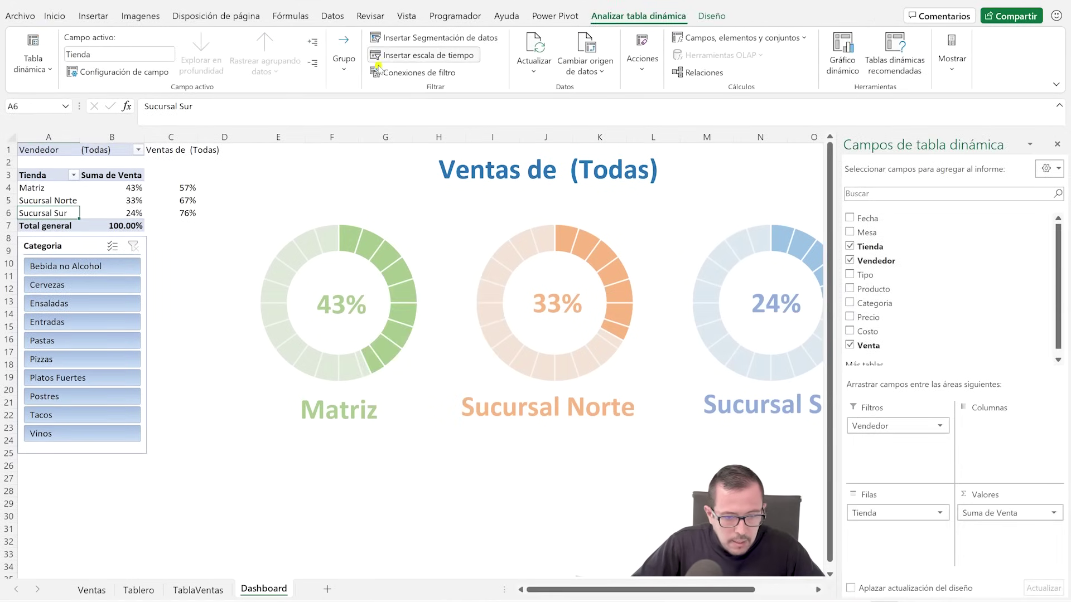
left_click(413, 37)
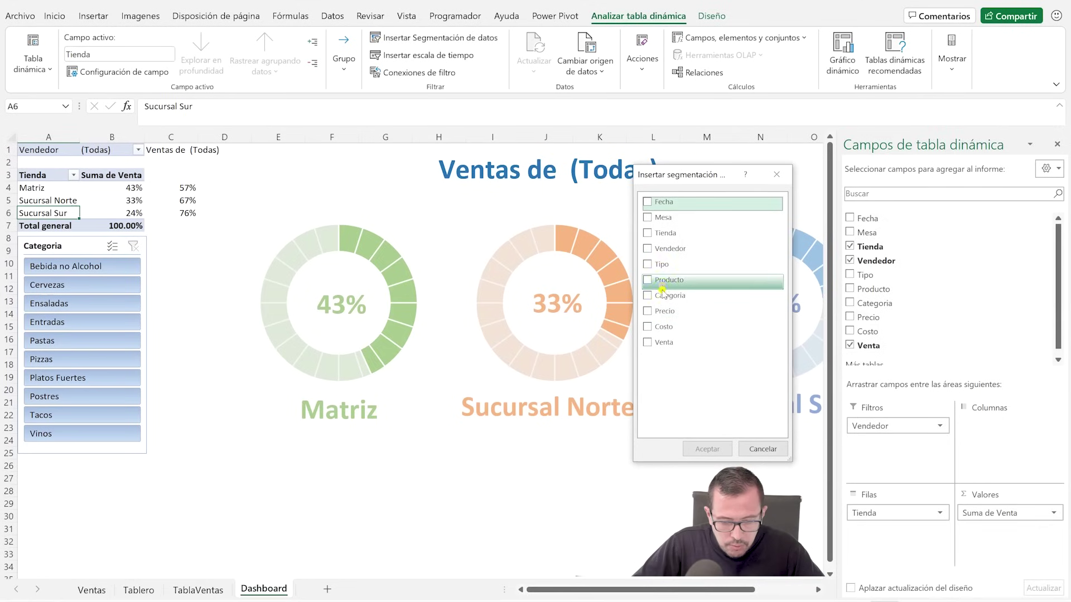
left_click(654, 265)
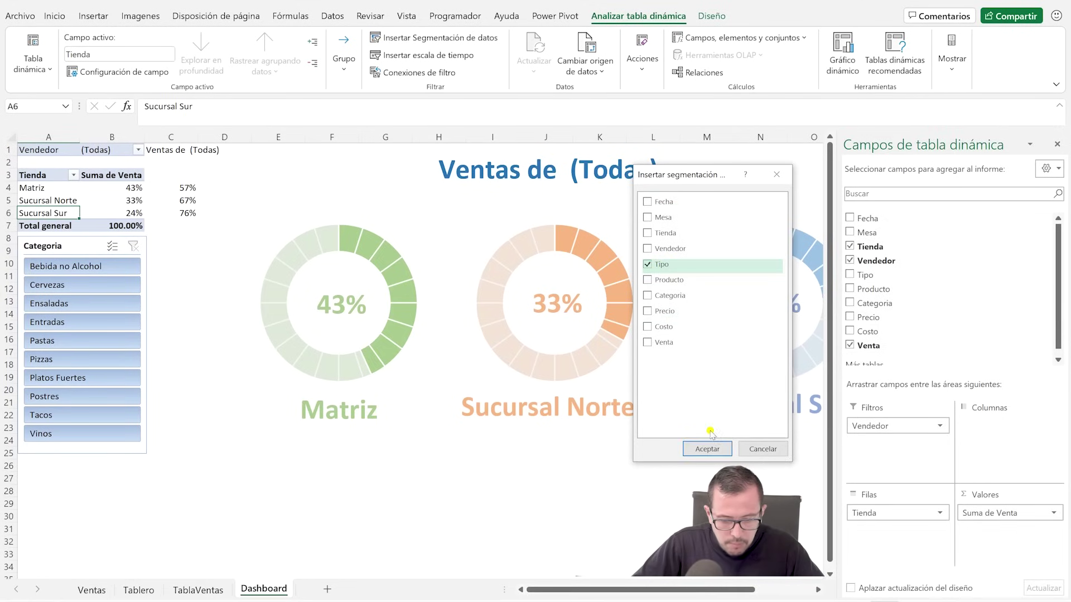
left_click(707, 449)
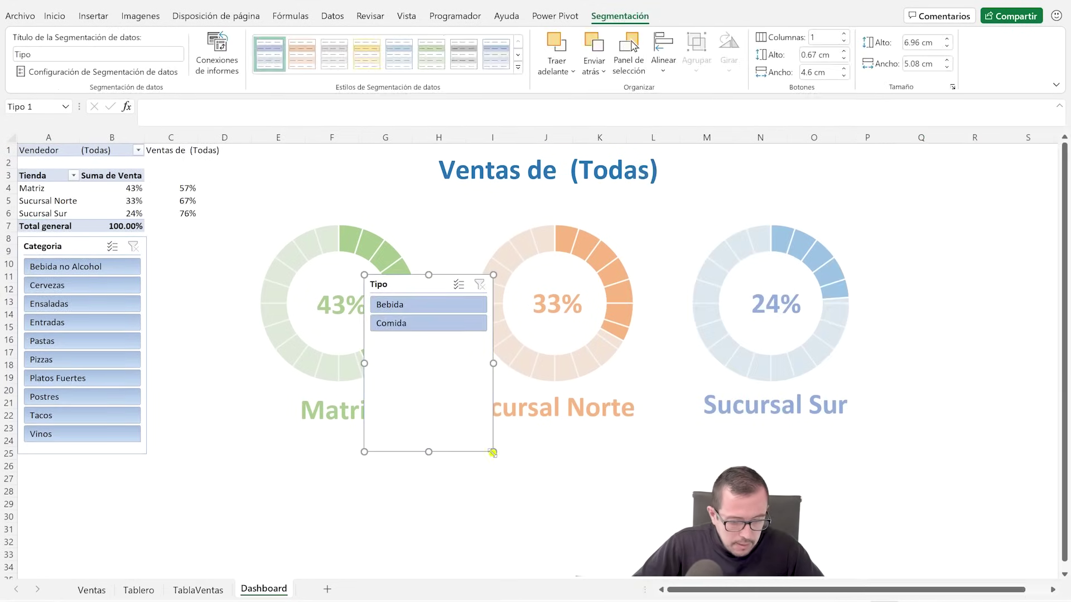
left_click_drag(492, 453, 480, 346)
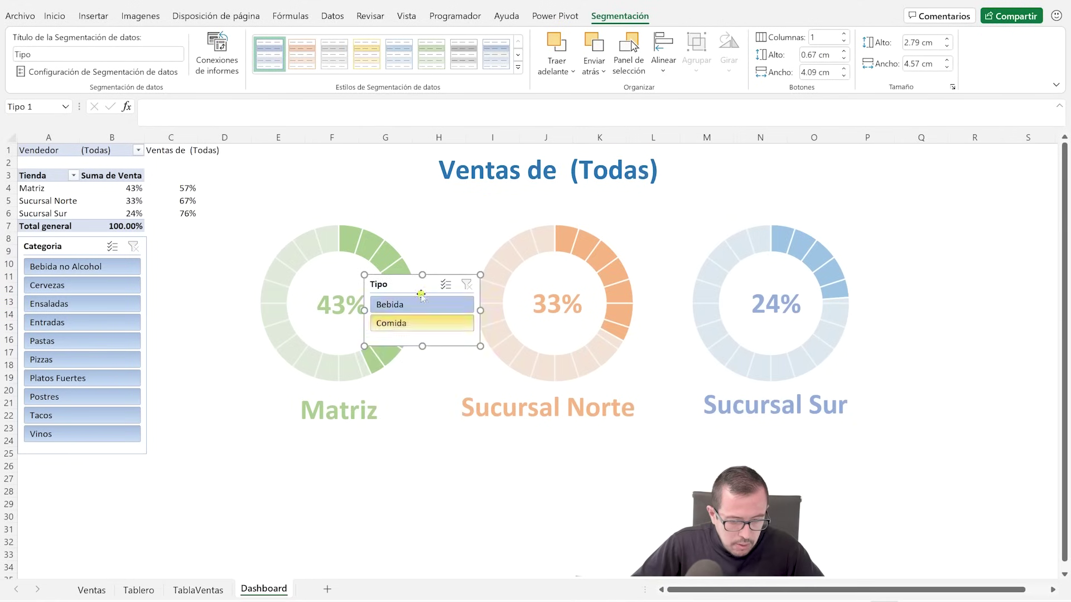
left_click_drag(421, 295, 77, 479)
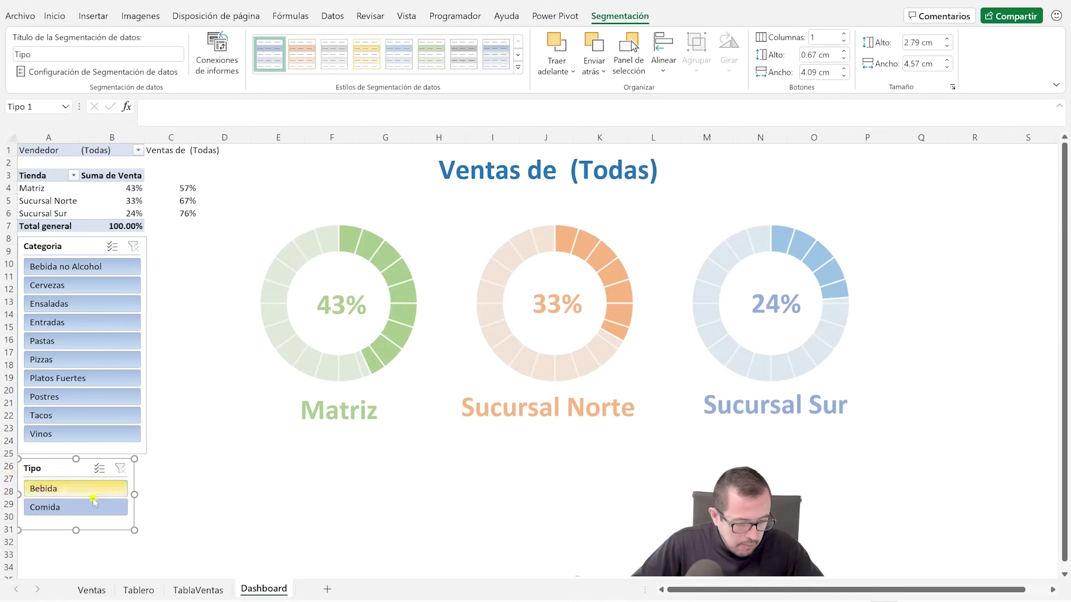
left_click_drag(145, 493, 146, 494)
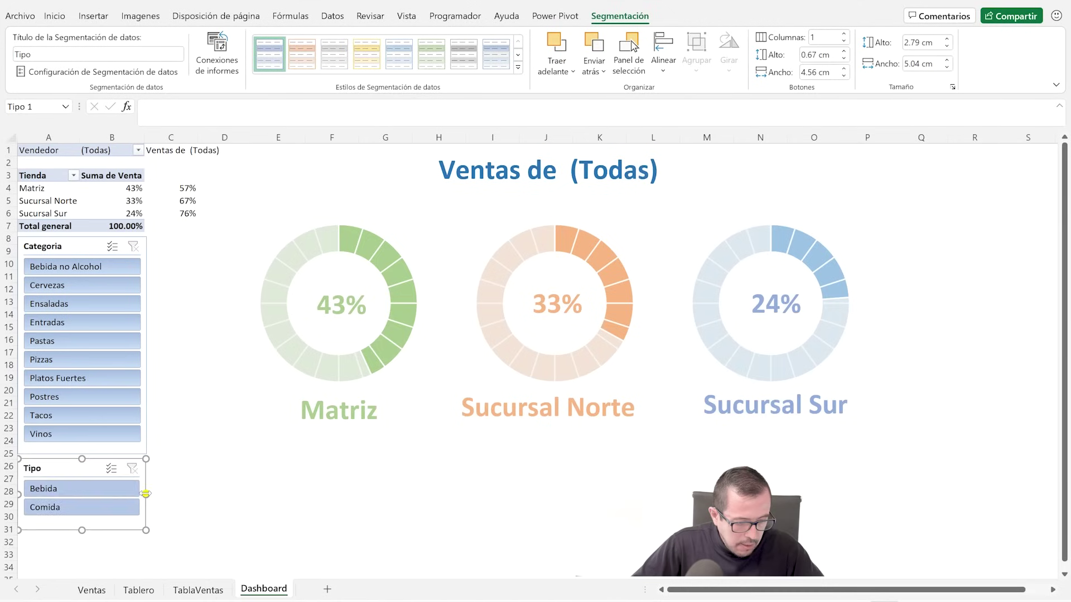
left_click(432, 54)
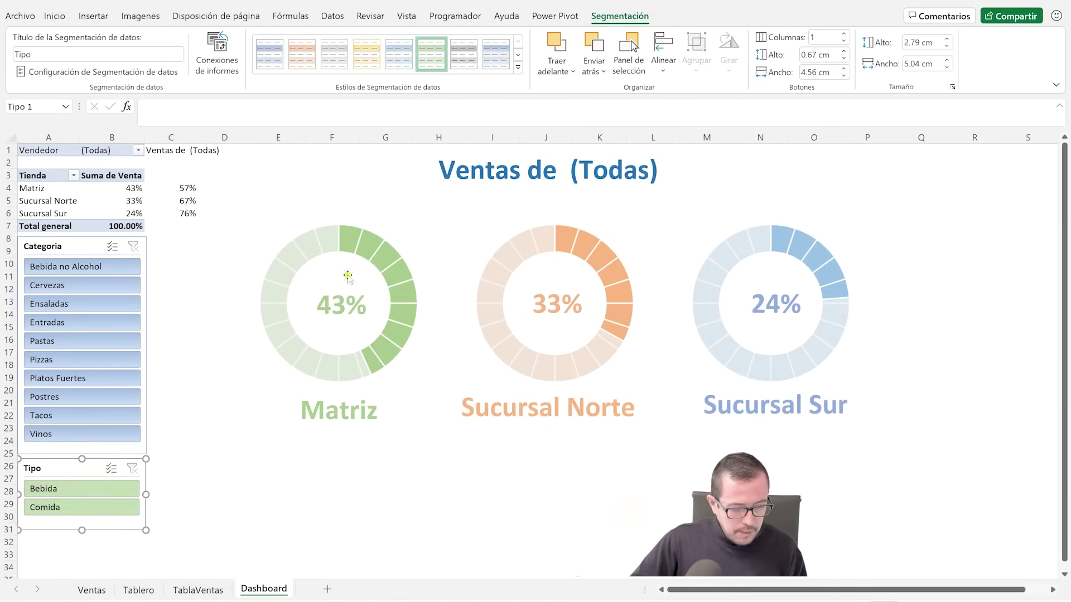
left_click(239, 488)
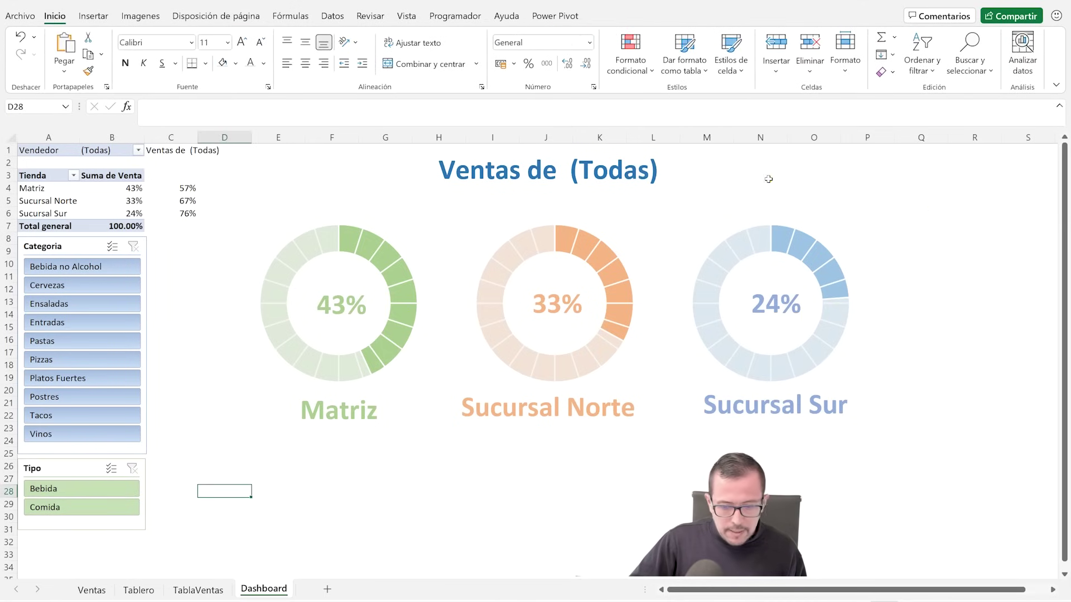
Step: Insert a Vendedor slicer and place it right of the Sucursal Sur donut, stretched to show more sellers
left_click(51, 203)
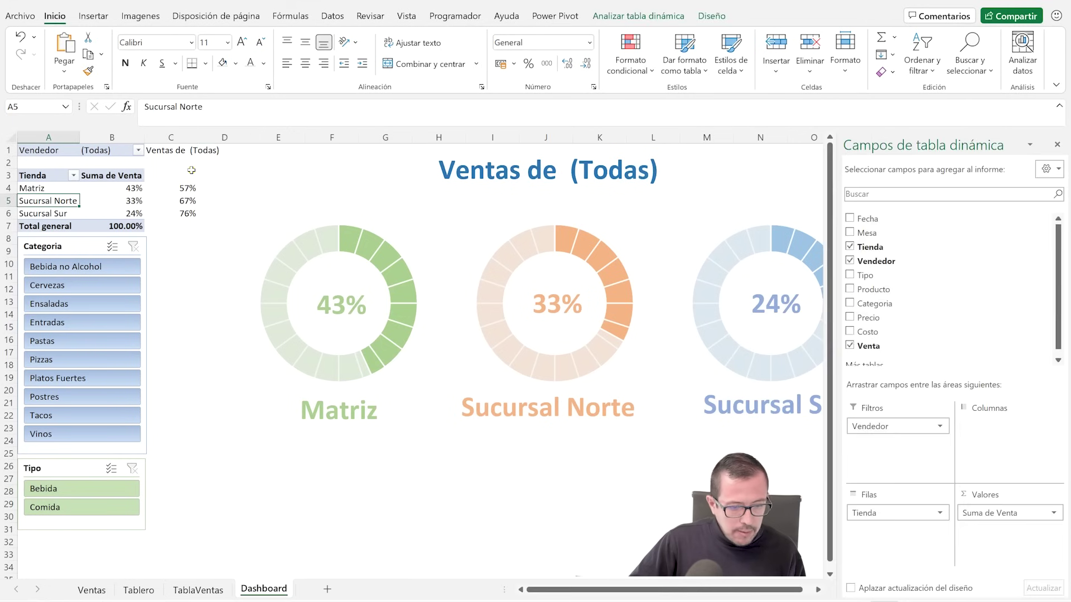
left_click(638, 16)
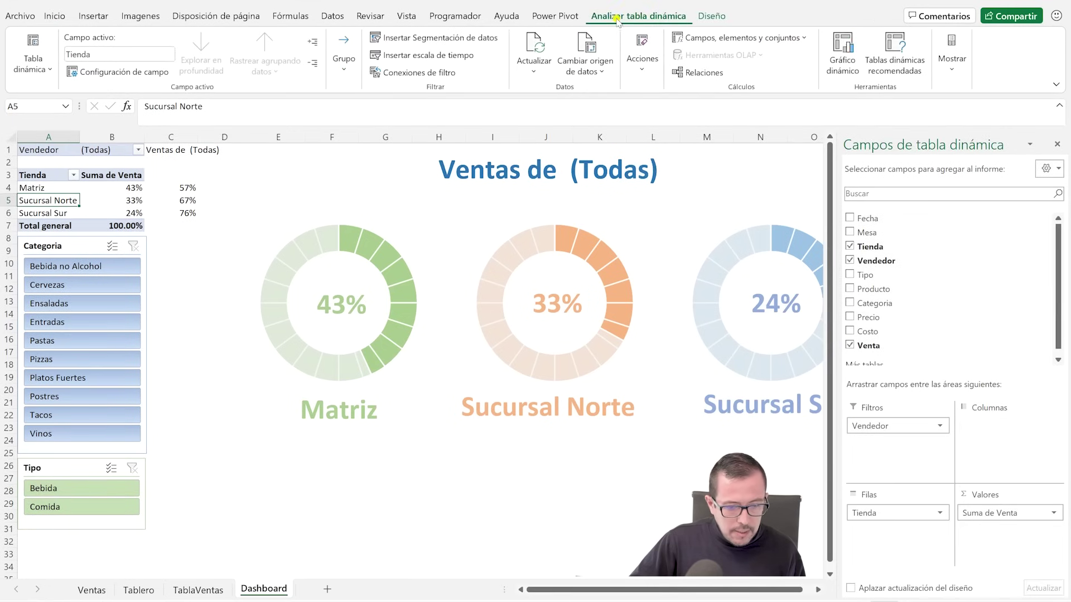
left_click(434, 37)
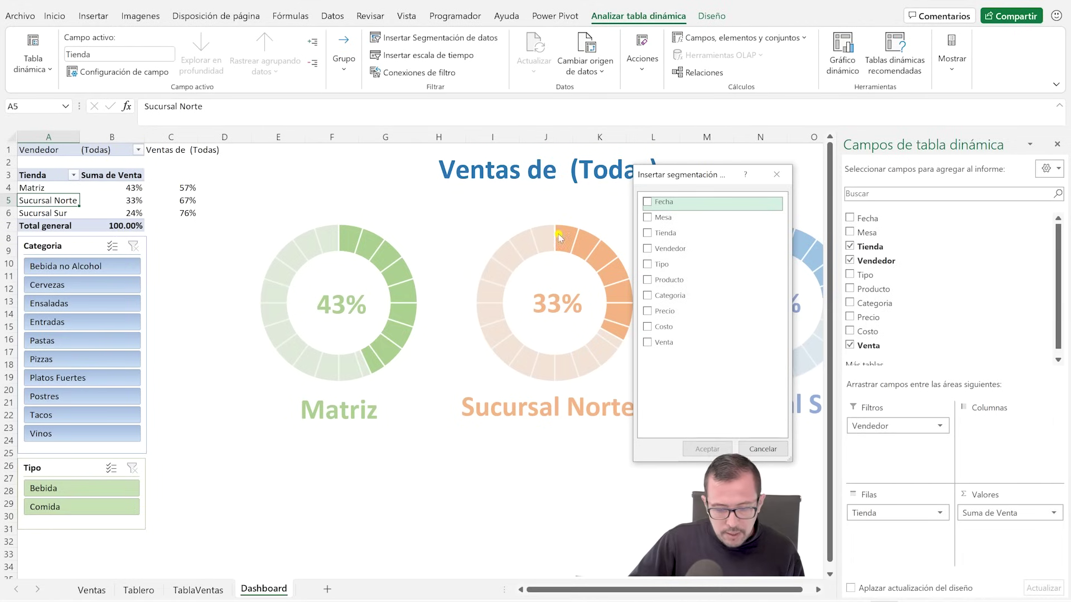
left_click(648, 249)
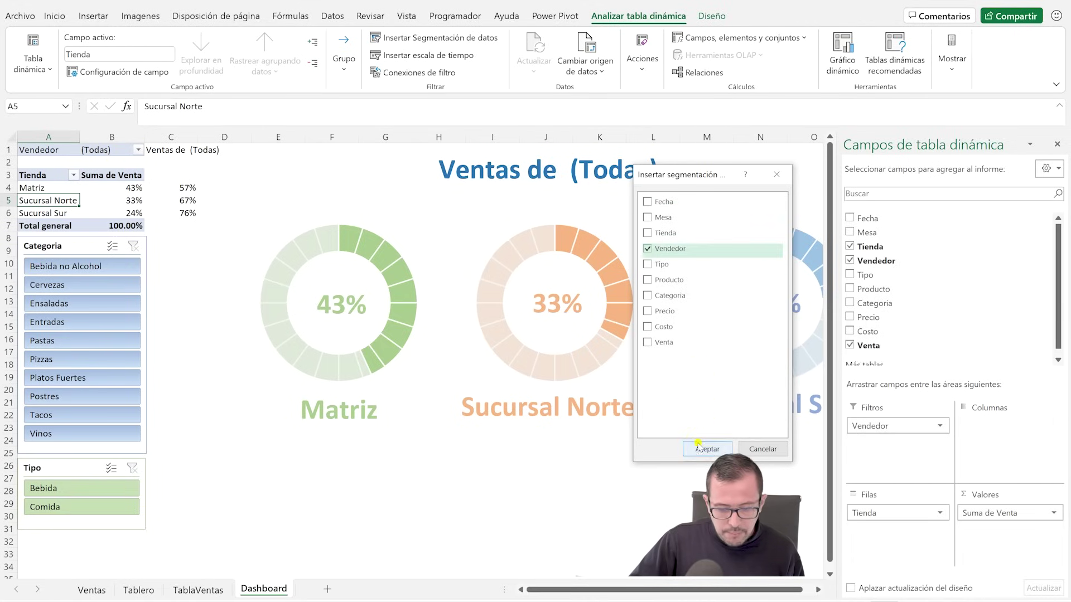
left_click(705, 448)
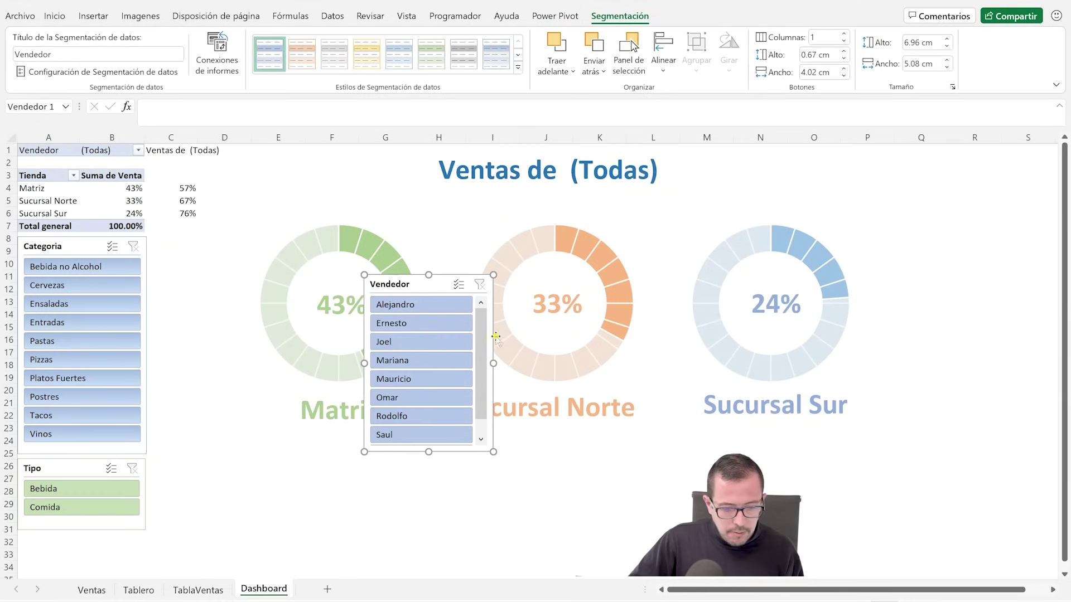
left_click_drag(417, 285, 918, 187)
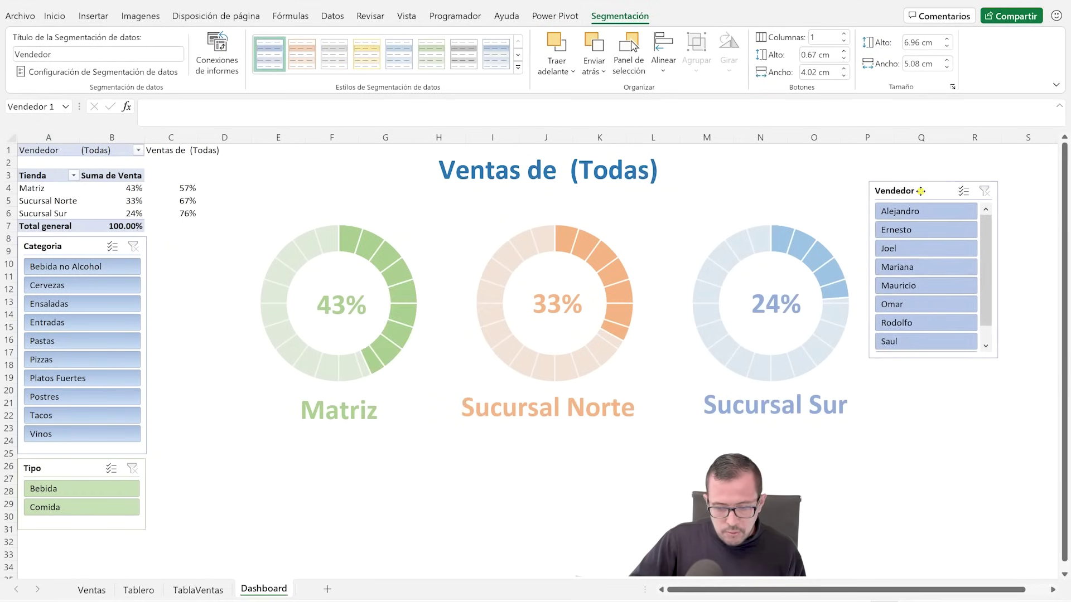
left_click_drag(918, 187, 927, 239)
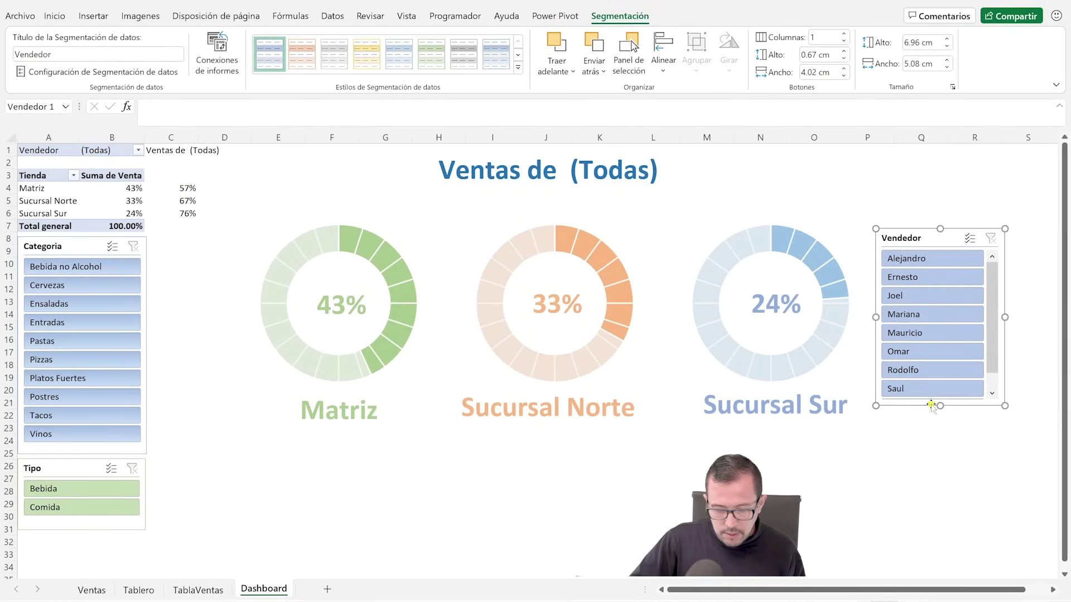
mouse_move(940, 406)
left_mouse_down()
mouse_move(940, 449)
mouse_move(940, 433)
left_mouse_up()
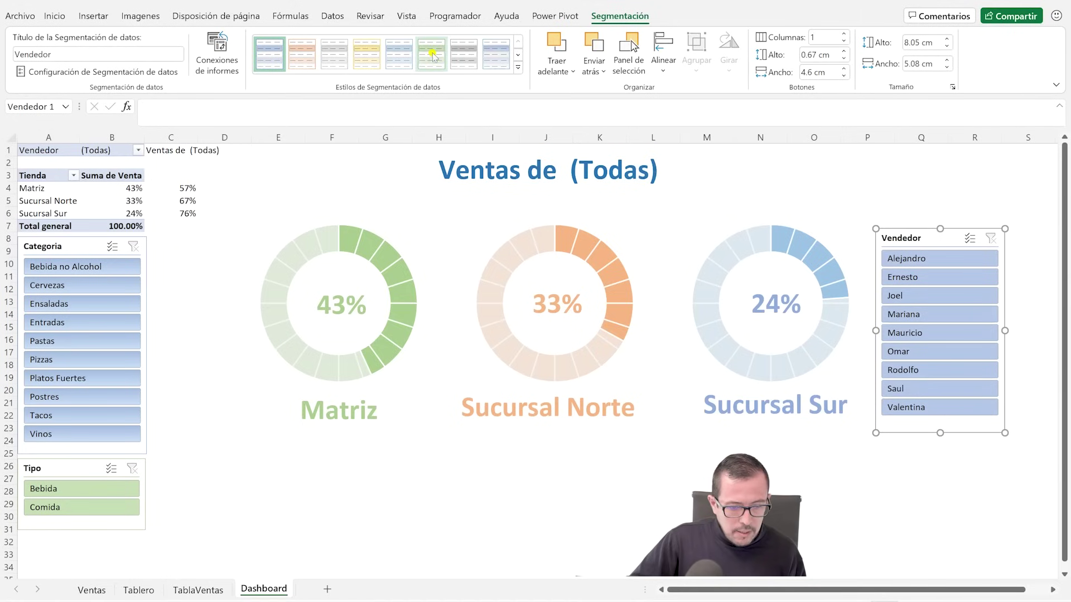
Step: Apply the orange slicer style to the Vendedor slicer and nudge it into position
left_click(302, 55)
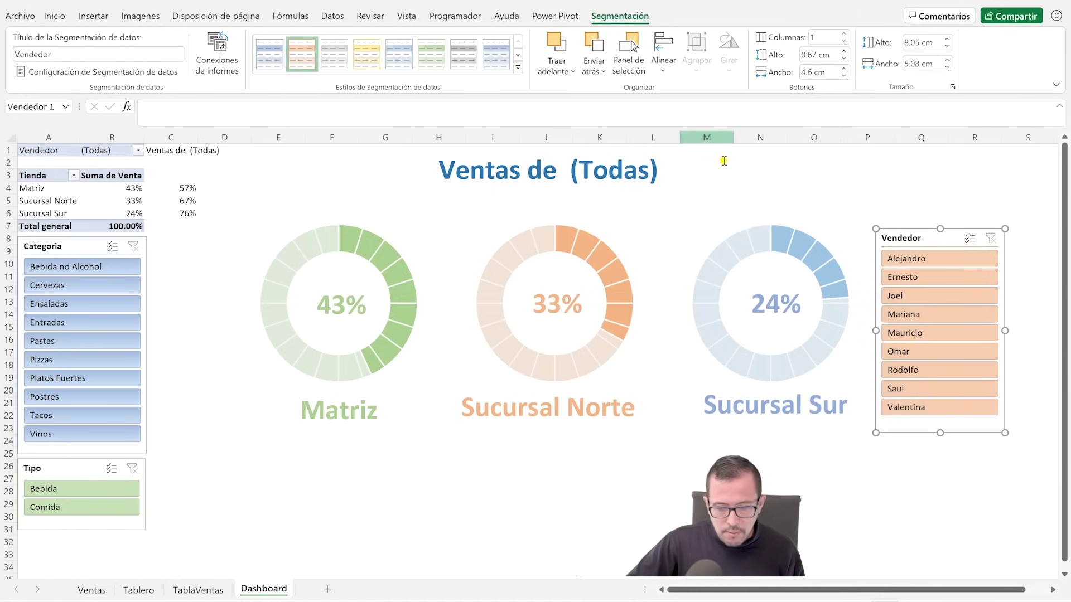
left_click_drag(931, 246, 936, 242)
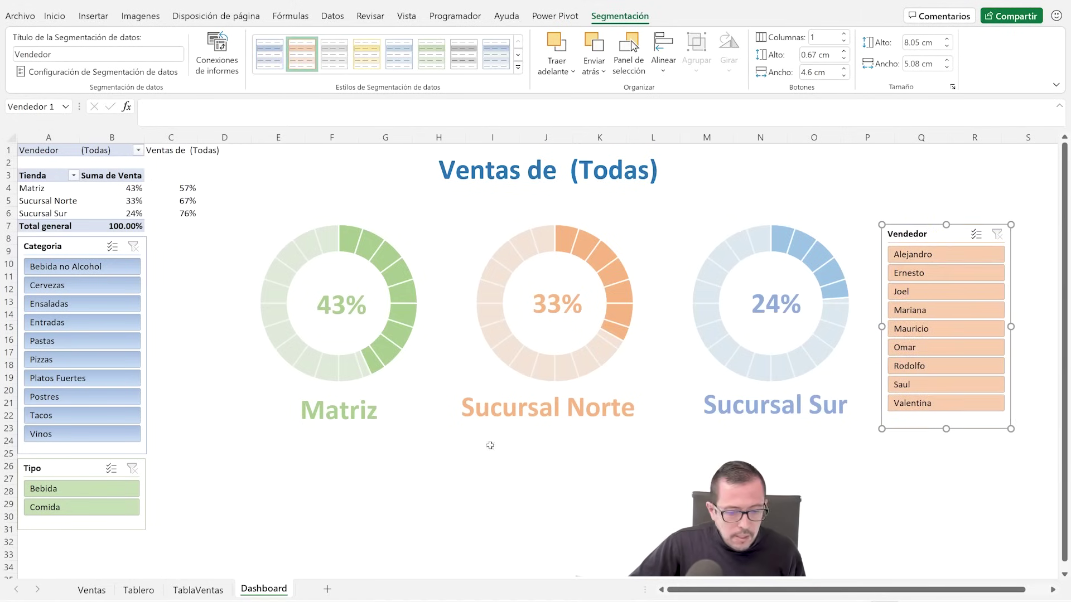
left_click(407, 466)
left_click(64, 192)
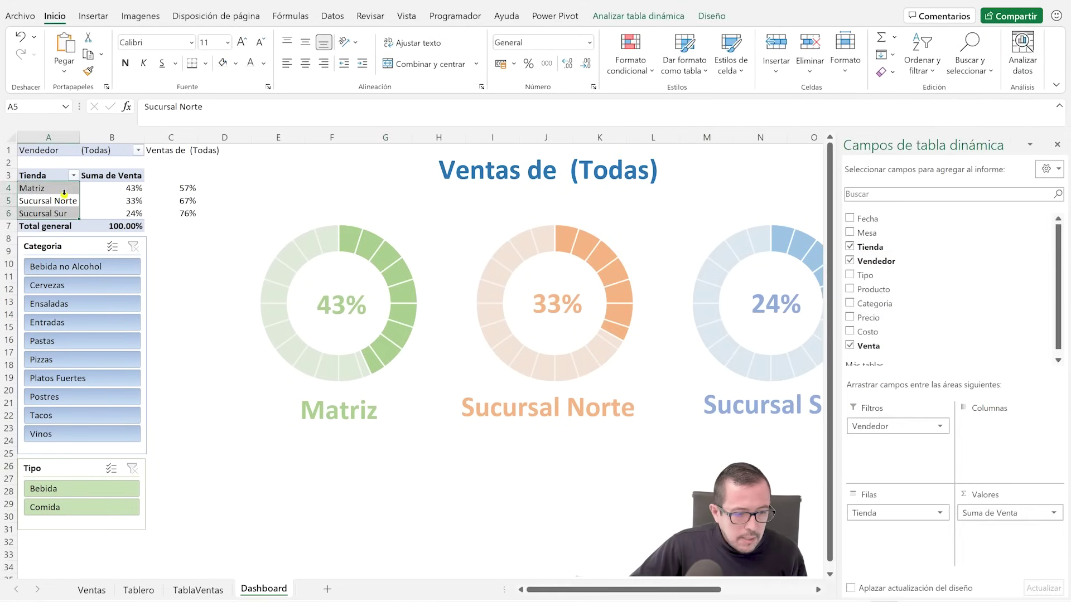
Step: Insert a Fecha timeline for the pivot table via Insertar escala de tiempo
left_click(87, 192)
left_click(641, 16)
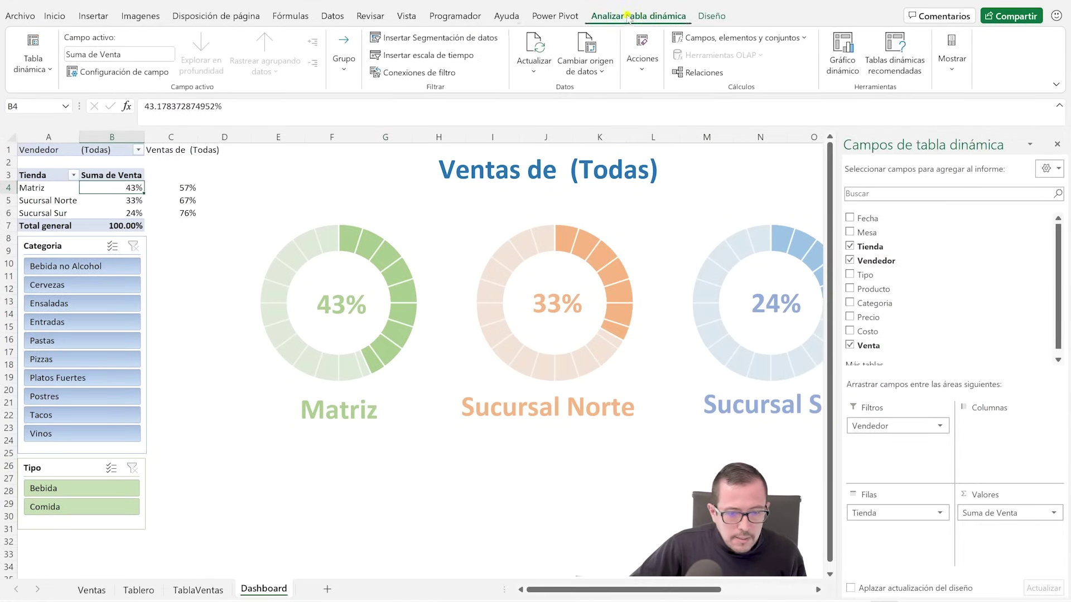
left_click(431, 56)
left_click(648, 252)
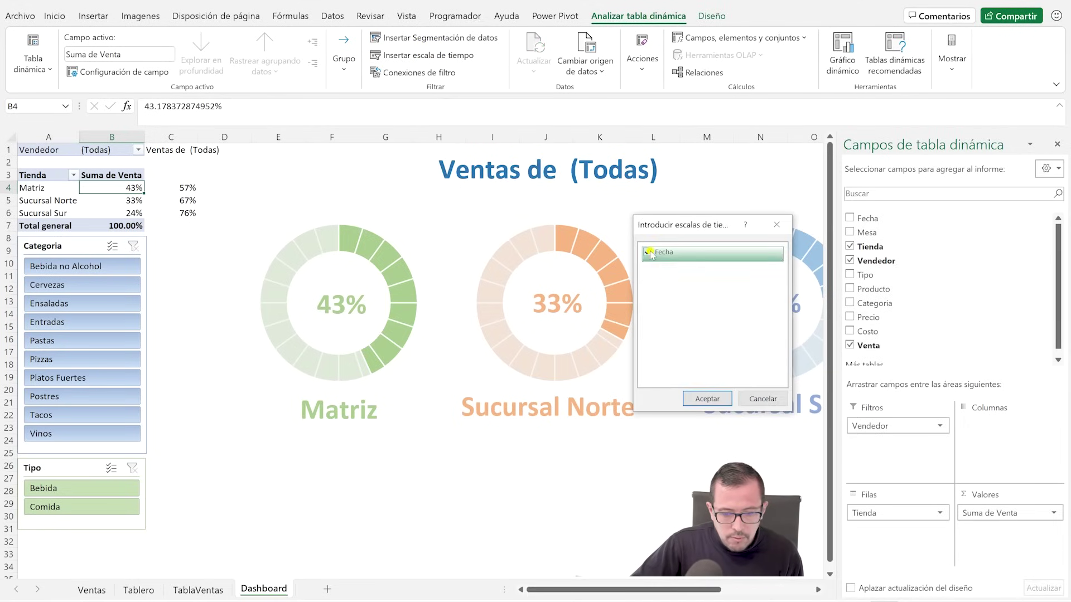
left_click(706, 399)
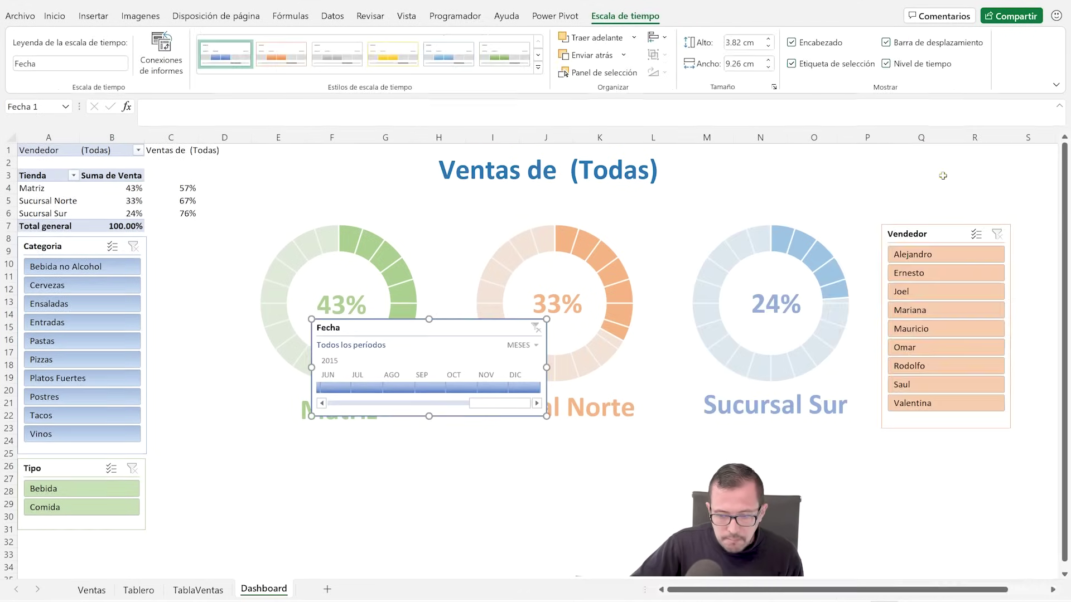
Step: Move the Fecha timeline beneath the donut charts and widen it across the dashboard to show DIC
left_click_drag(382, 327, 232, 440)
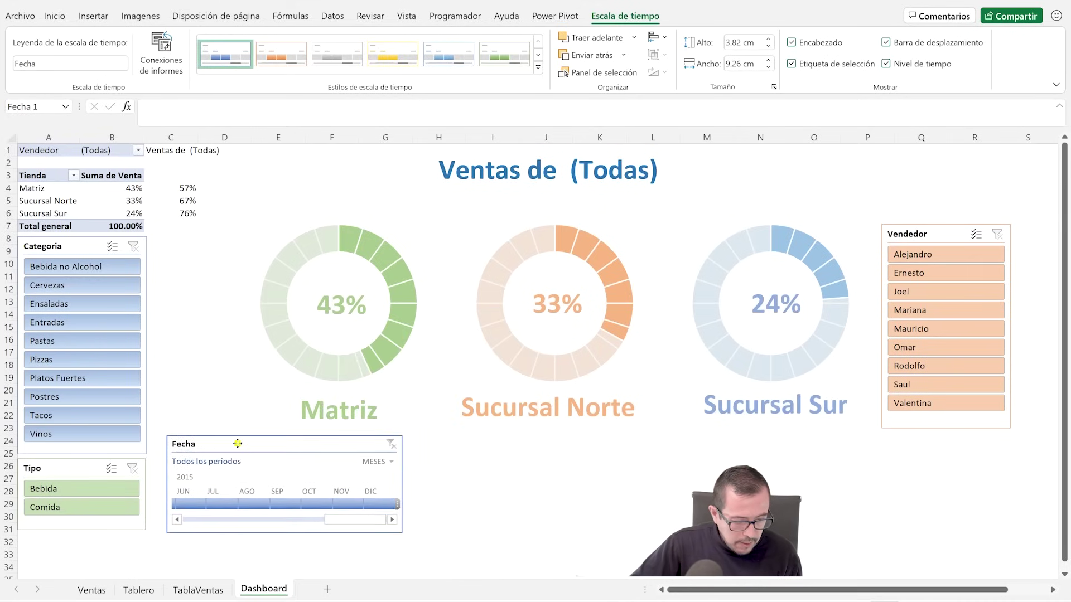
left_click_drag(401, 480, 881, 481)
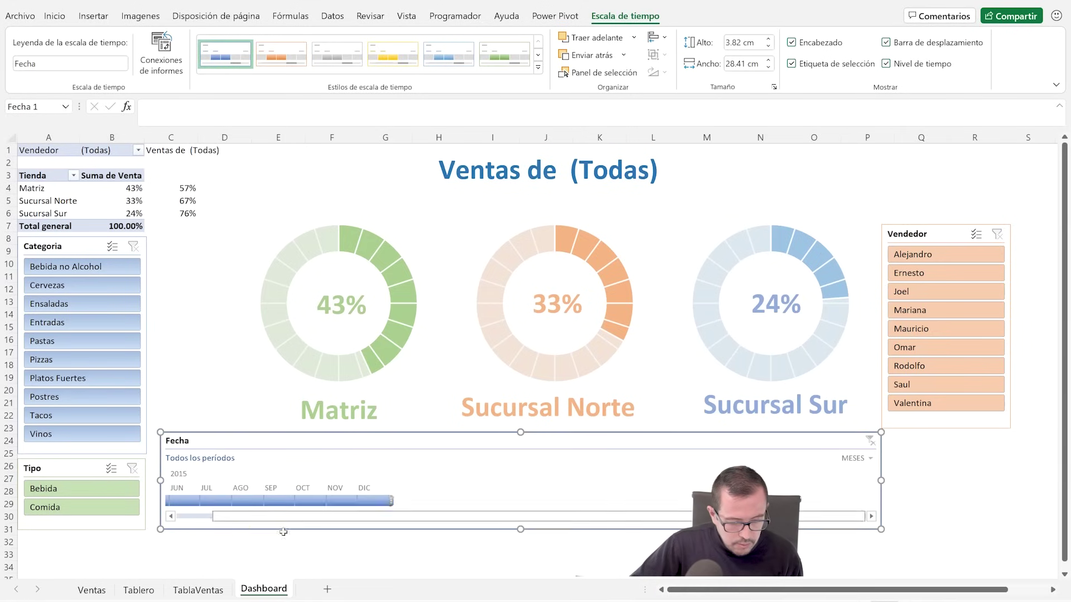
left_click_drag(256, 521, 216, 517)
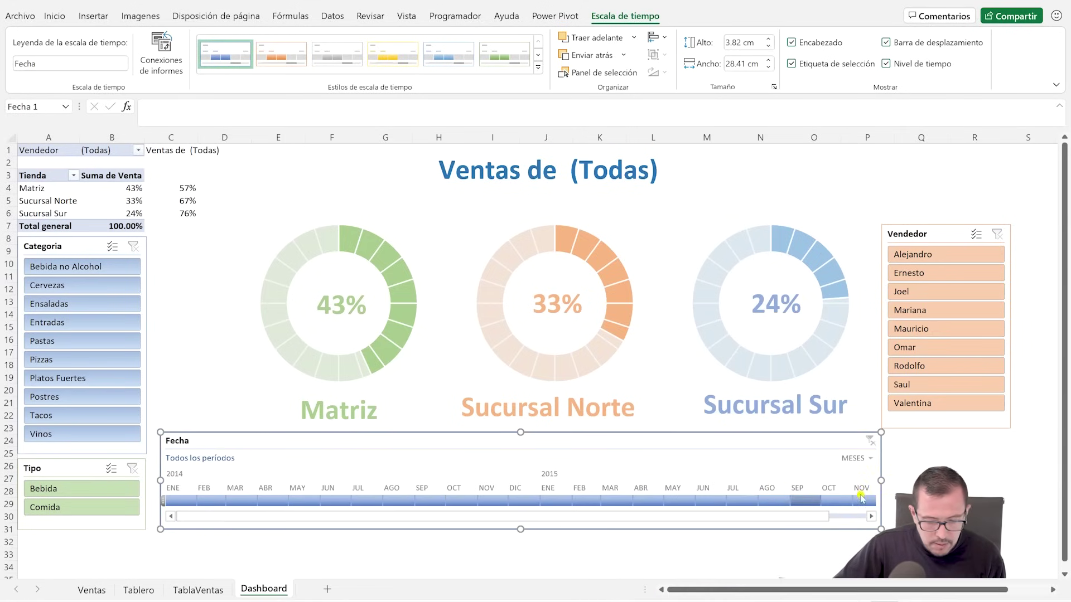
left_click_drag(882, 479, 939, 481)
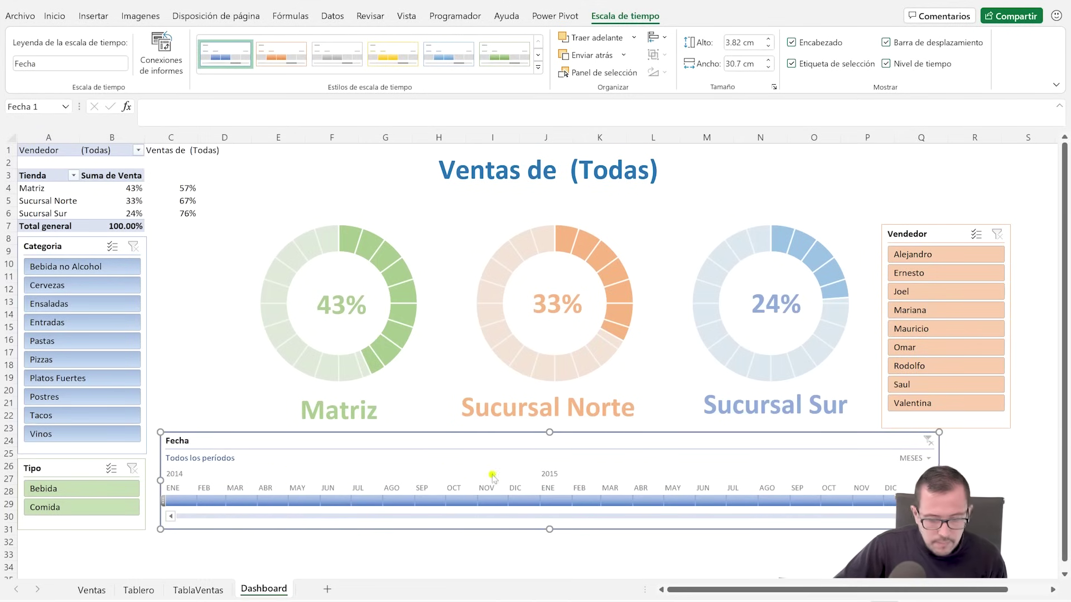
left_click_drag(772, 441, 791, 441)
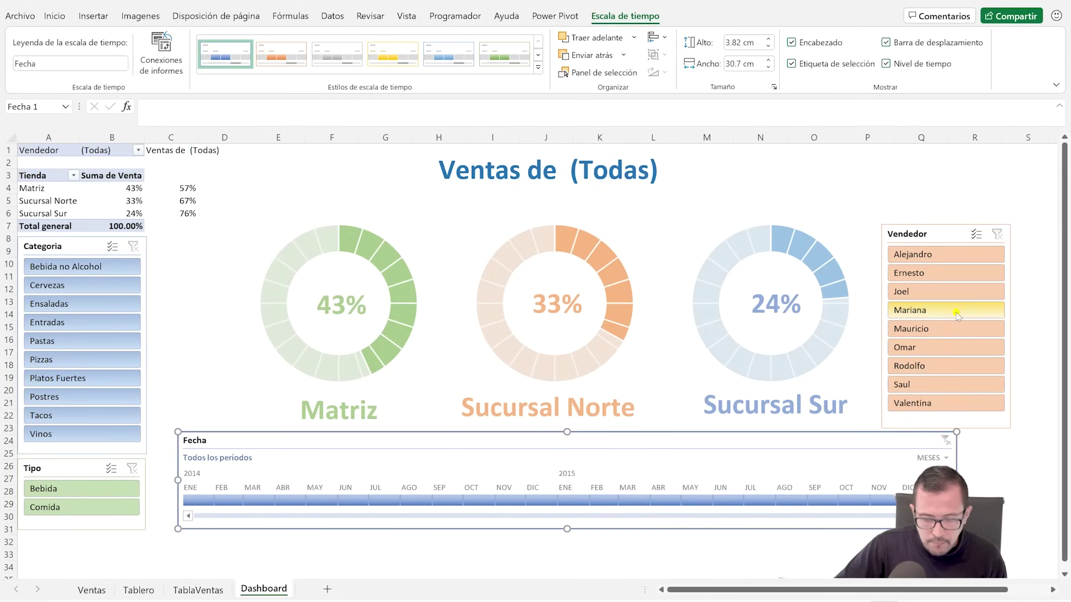
Step: Narrow the Vendedor slicer and shift it up and left, keeping its title fully visible
left_click(1010, 313)
left_click_drag(1009, 314, 962, 344)
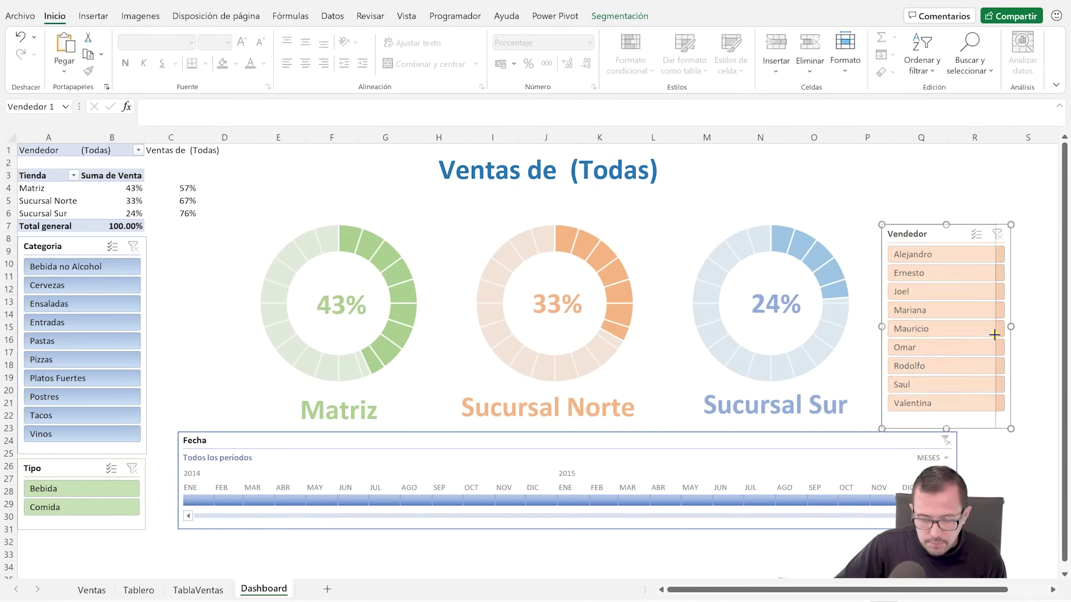
left_click_drag(913, 233, 900, 228)
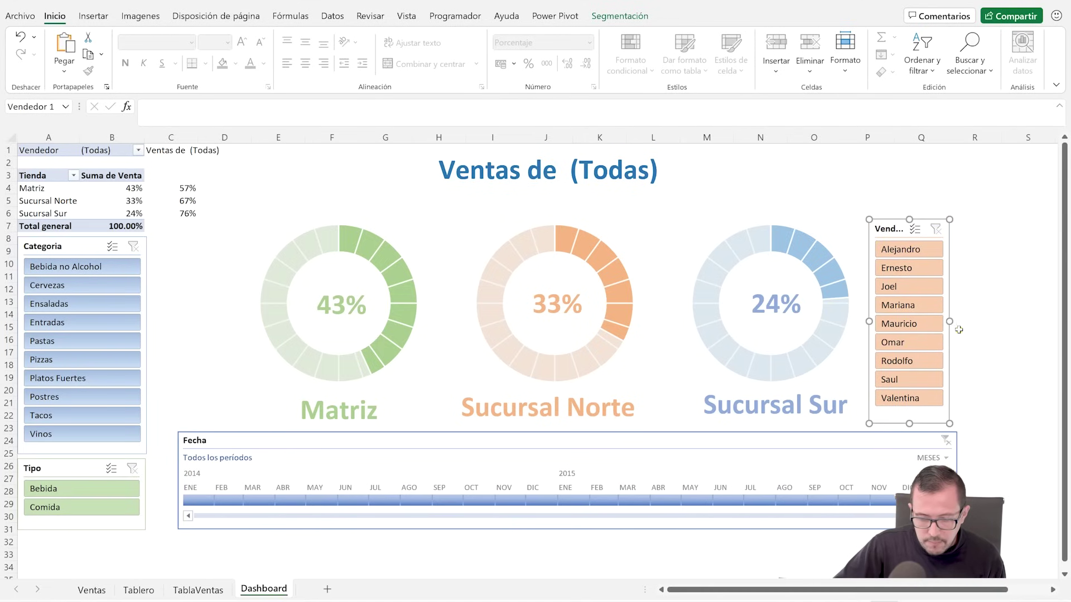
left_click_drag(950, 322, 956, 323)
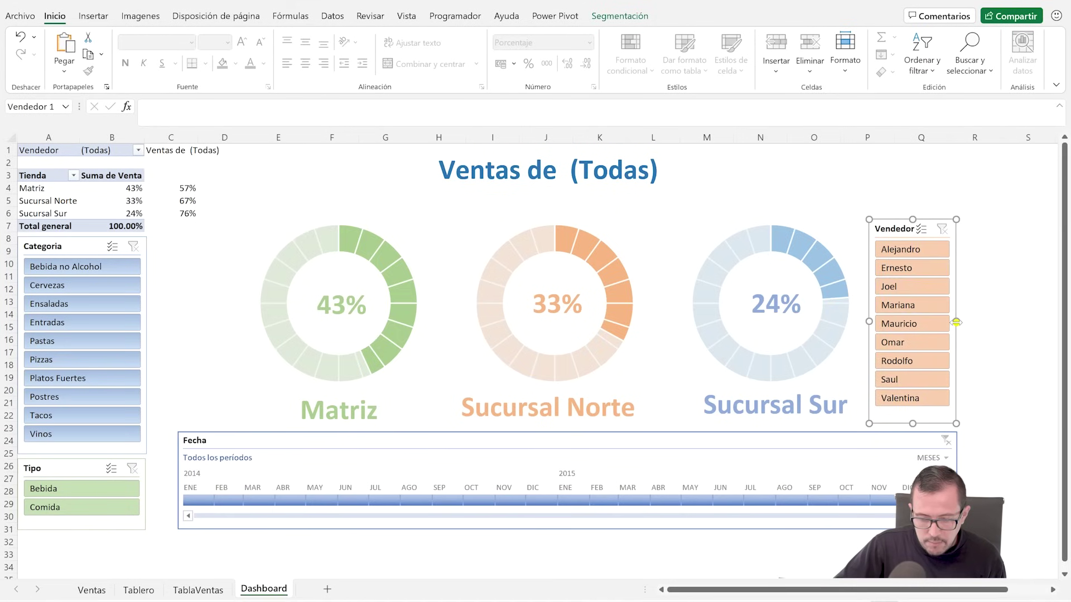
left_click_drag(957, 321, 959, 321)
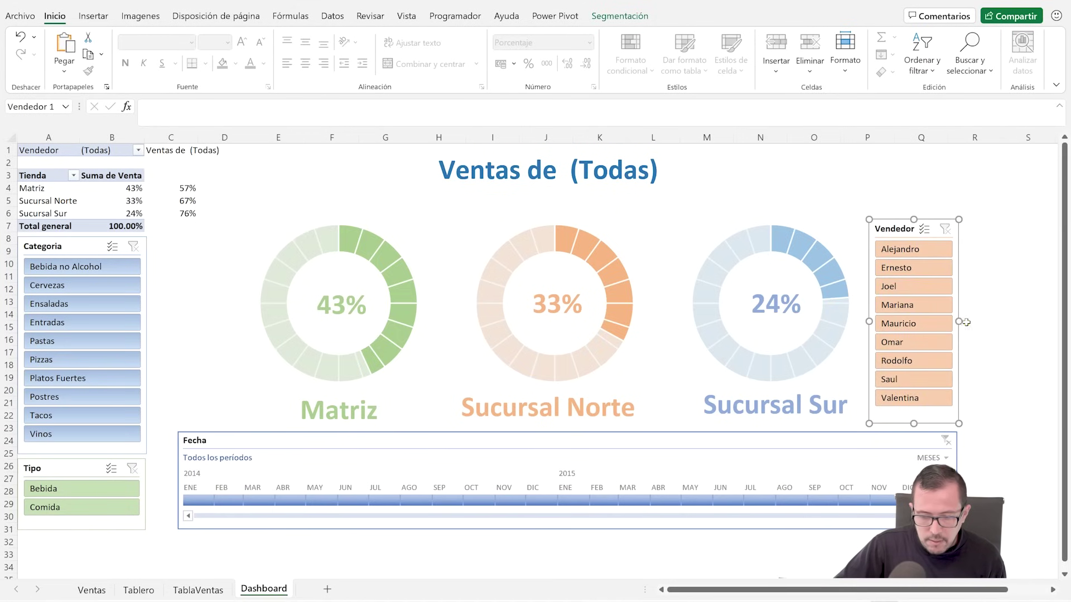
left_click(990, 317)
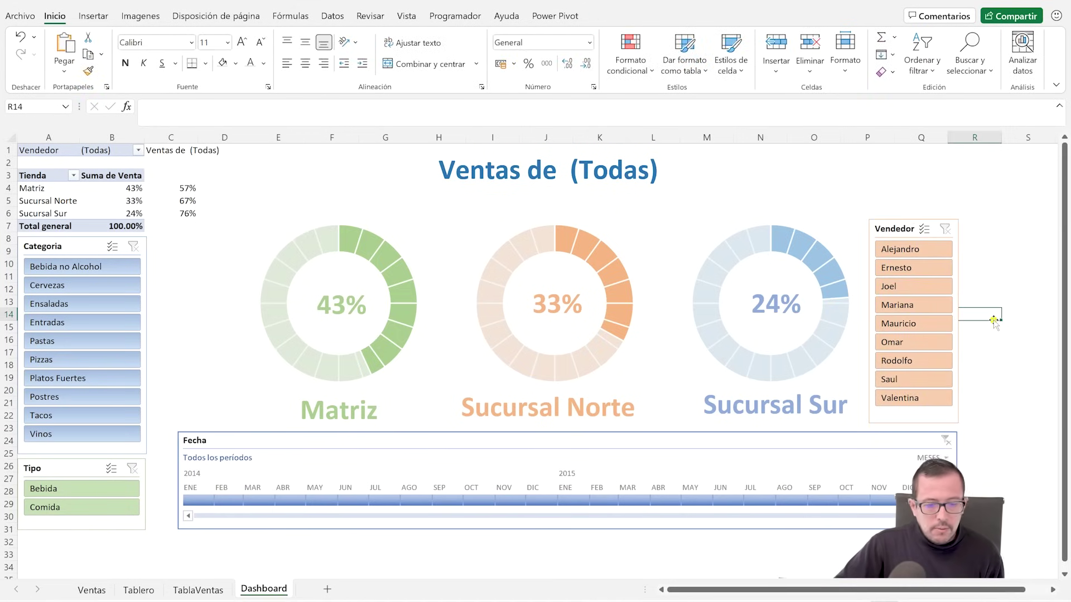
Step: Extend the Fecha timeline's left edge a little further to align it under the charts
left_click(206, 467)
left_click_drag(169, 476, 158, 476)
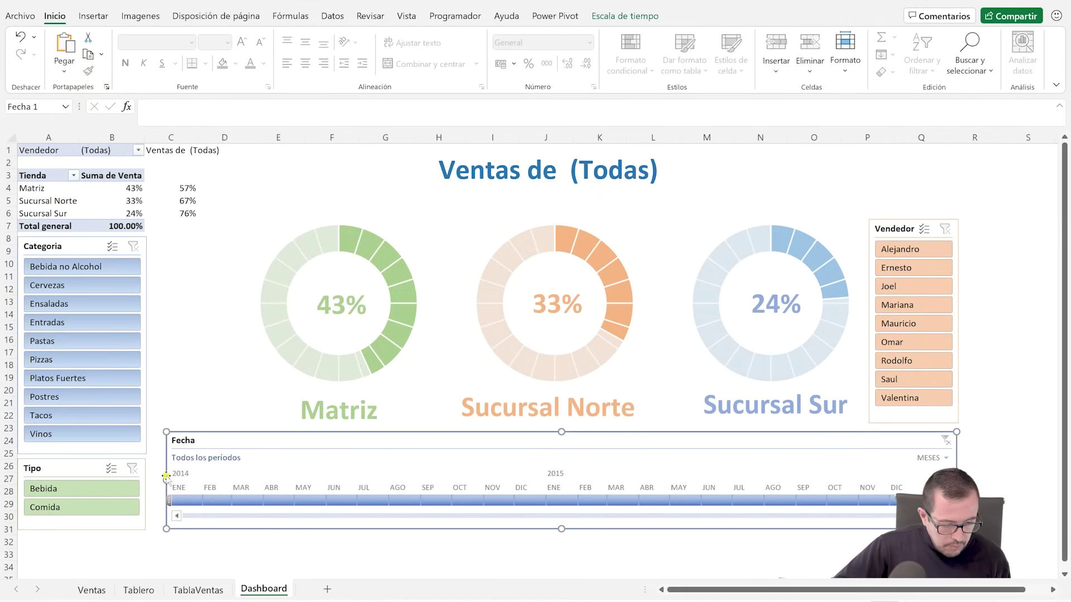
left_click(191, 349)
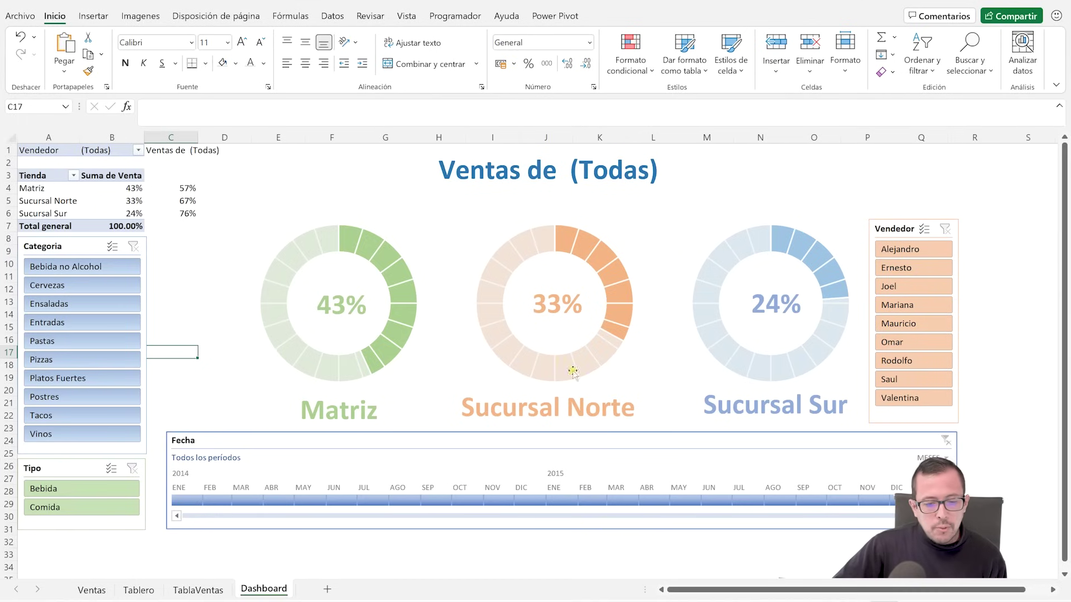
left_click(983, 188)
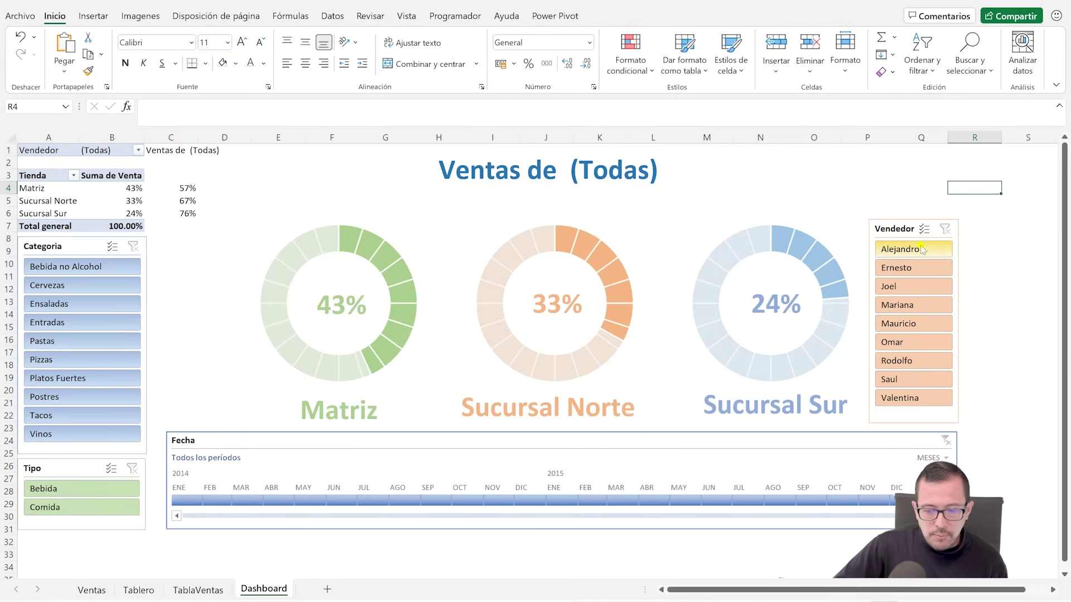
Step: Test the Vendedor slicer with Alejandro, then Omar, and narrow the timeline to January–June 2014
left_click(904, 252)
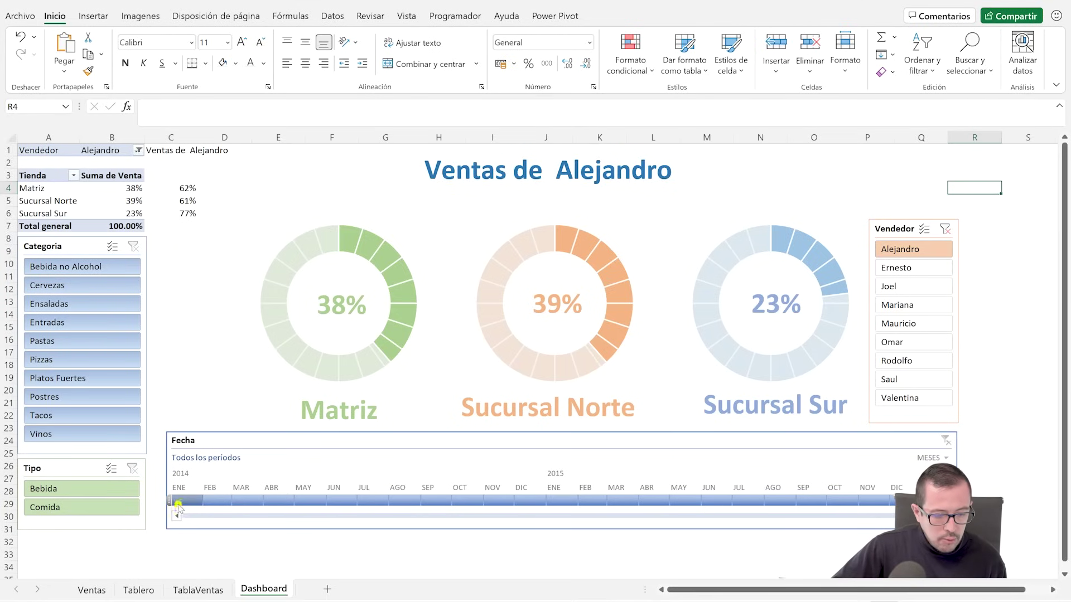
left_click_drag(178, 504, 350, 501)
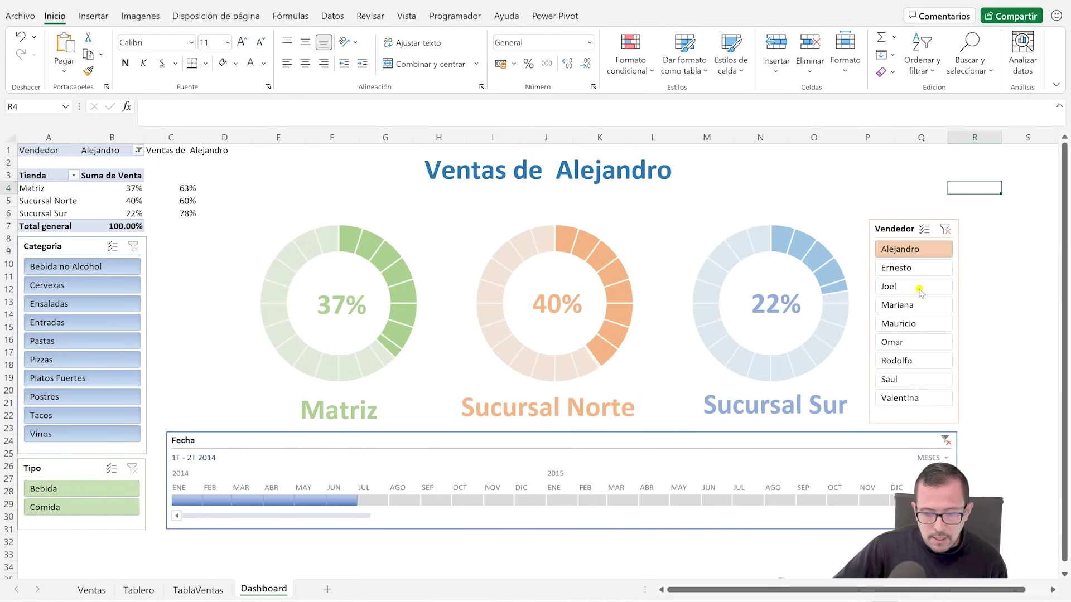
left_click(945, 227)
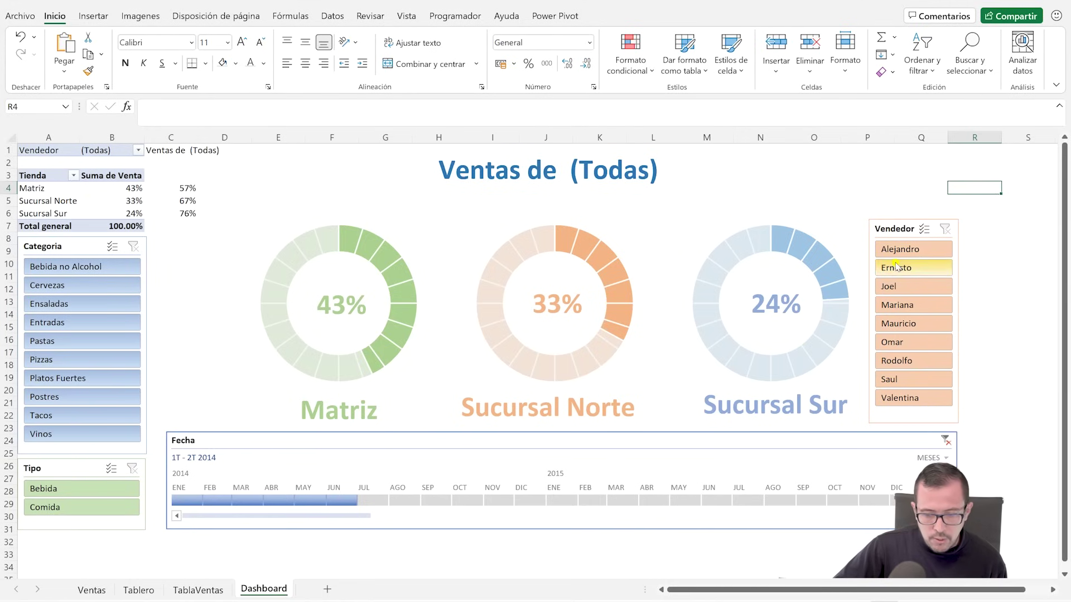
left_click(930, 341)
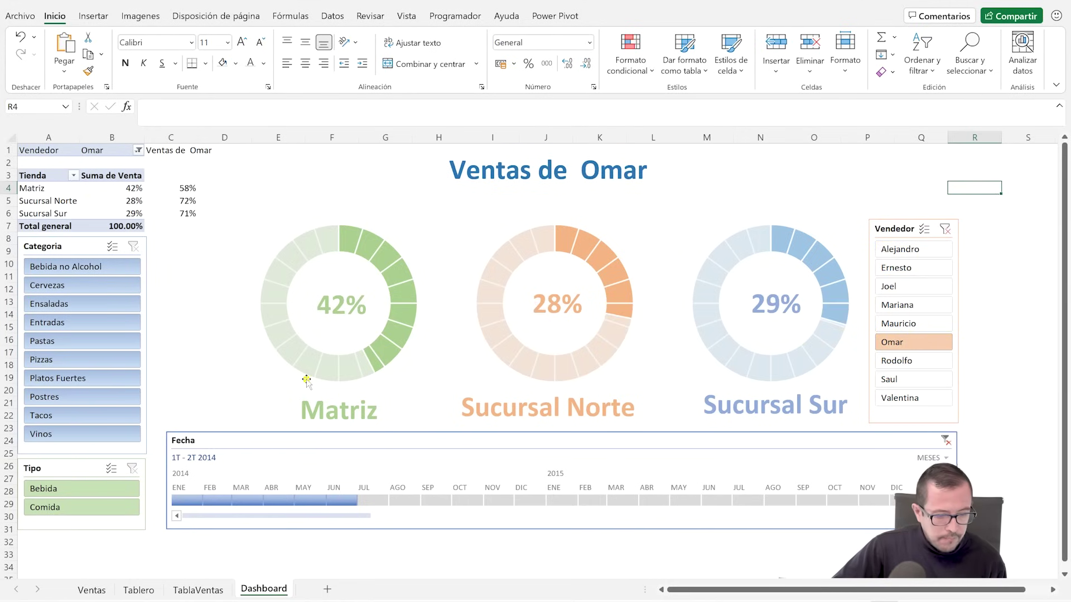
Step: Try the Tipo slicer with Bebida and Comida, then clear the seller and type filters
left_click(61, 494)
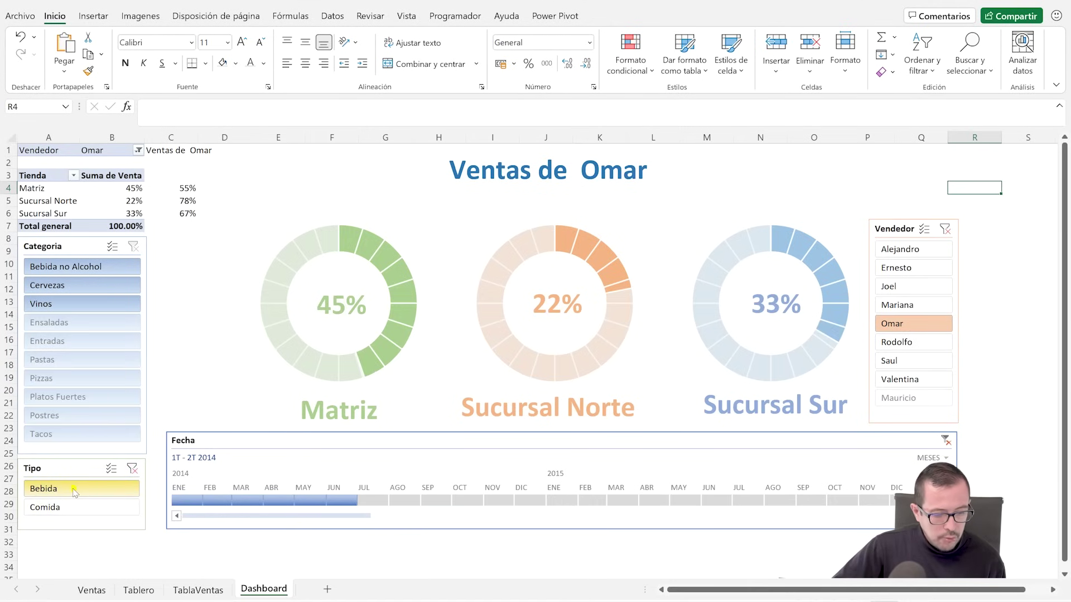
left_click(71, 508)
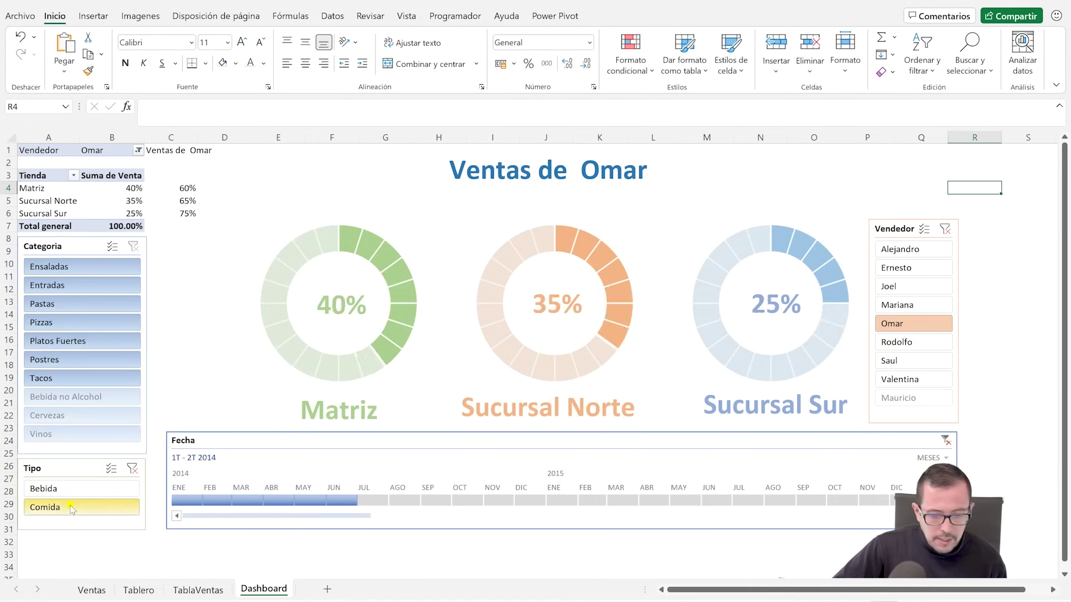
left_click(947, 229)
left_click(45, 489)
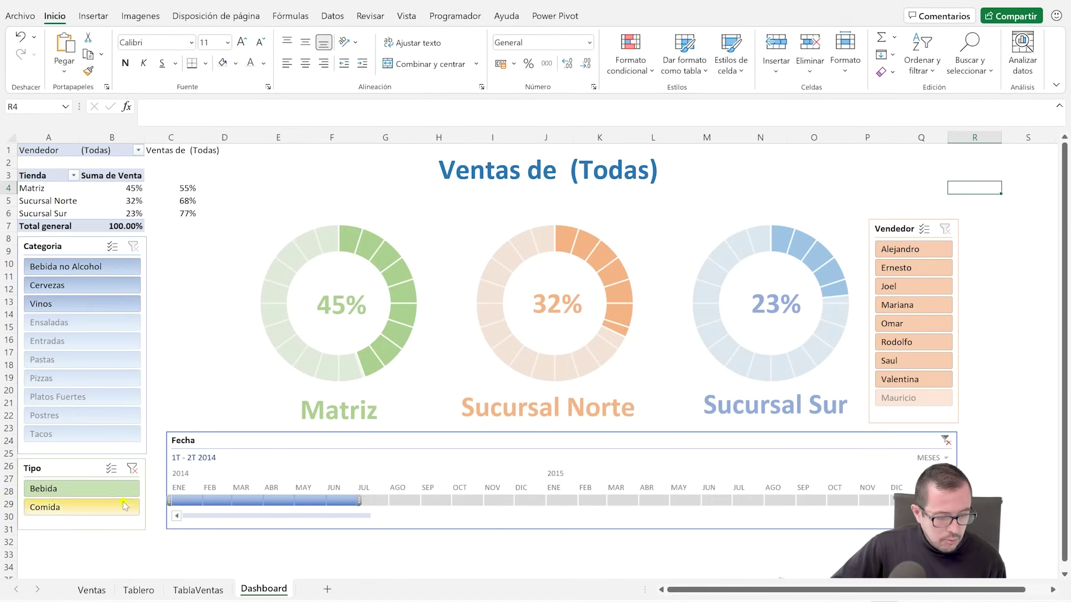
left_click(133, 468)
Step: Filter Categoría to Ensaladas and stretch the Fecha timeline to cover all of 2014
left_click(94, 267)
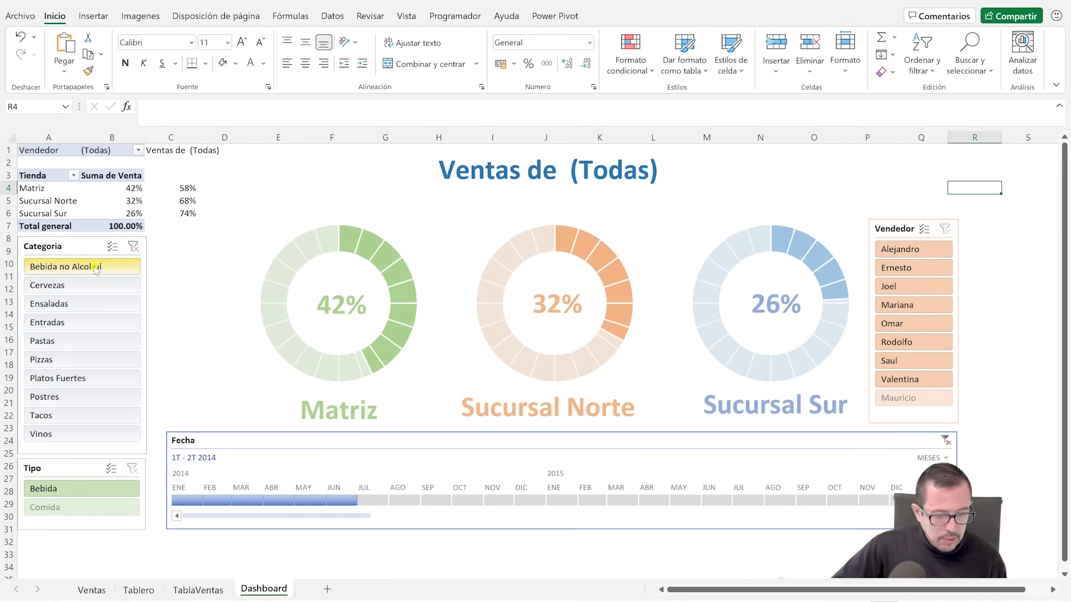
left_click(87, 284)
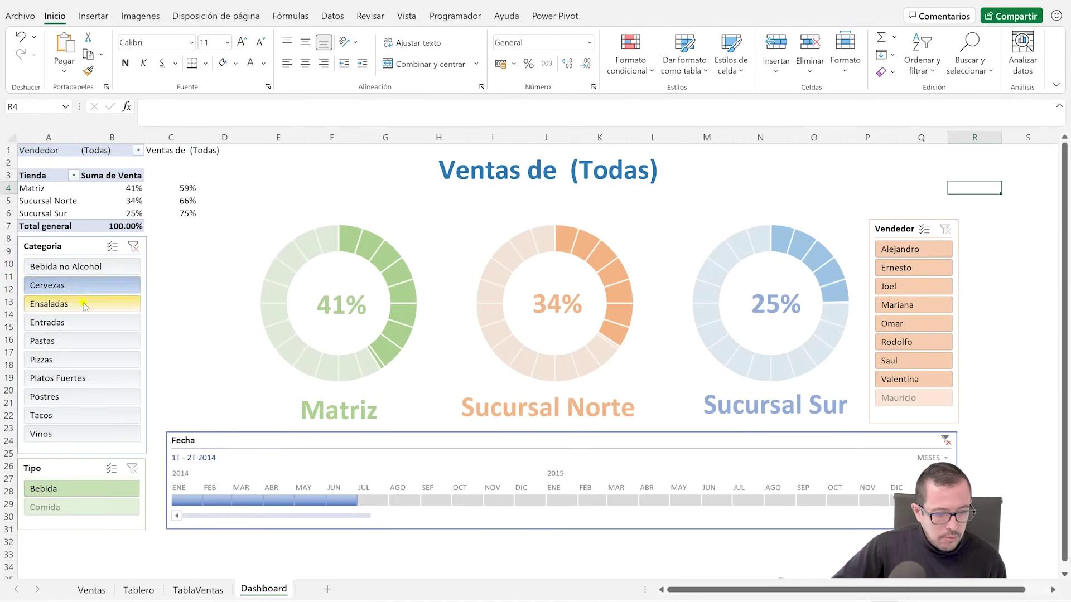
left_click(83, 303)
left_click_drag(177, 498, 245, 504)
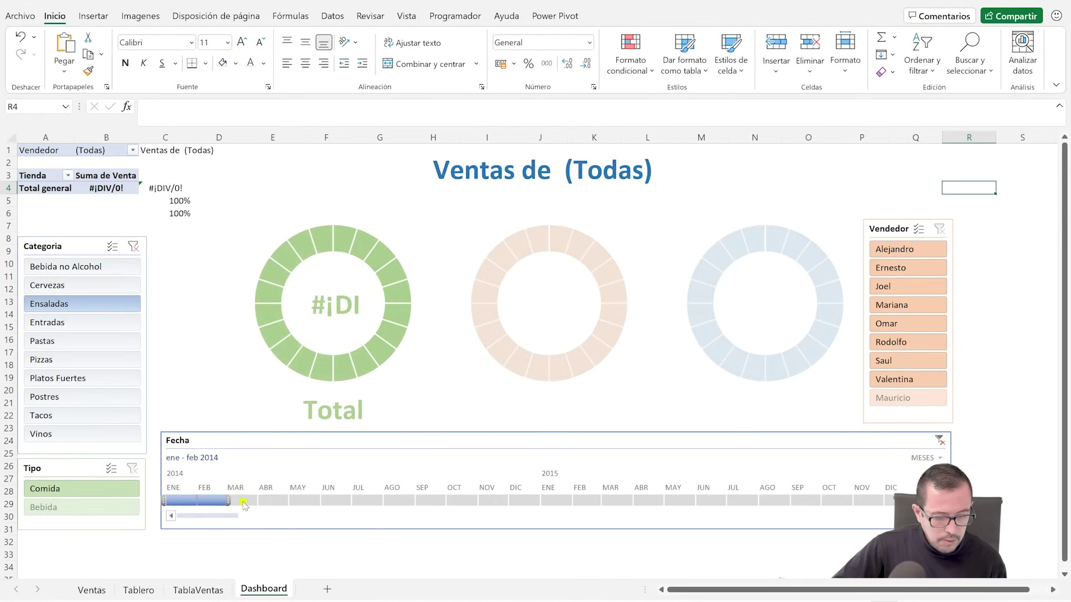
left_click_drag(178, 500, 547, 504)
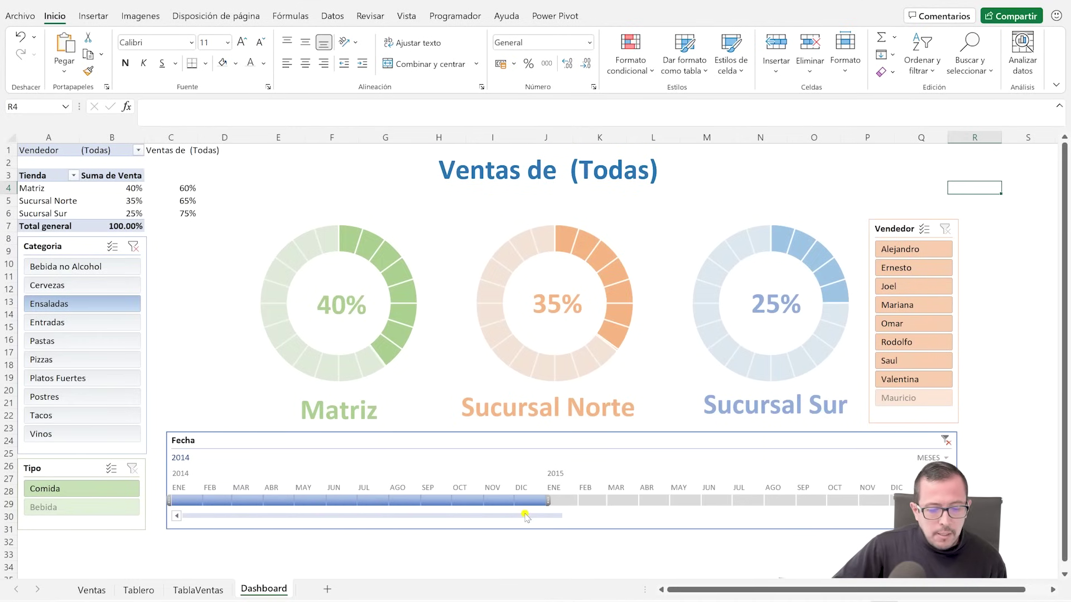
left_click(140, 251)
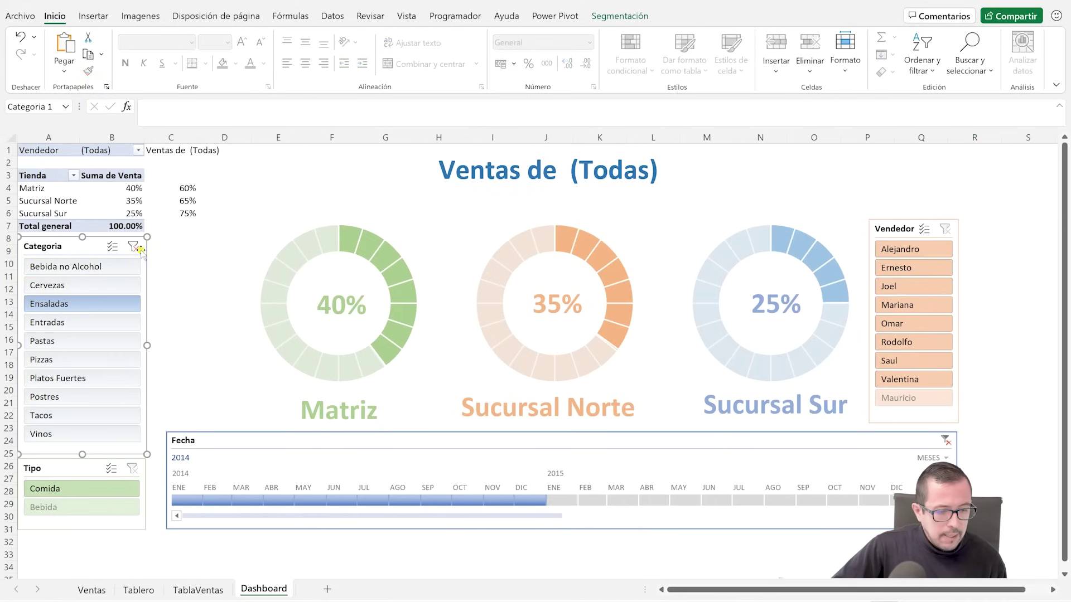
Step: Clear the Categoría filter and show only the Pastas category
left_click(133, 246)
left_click(173, 264)
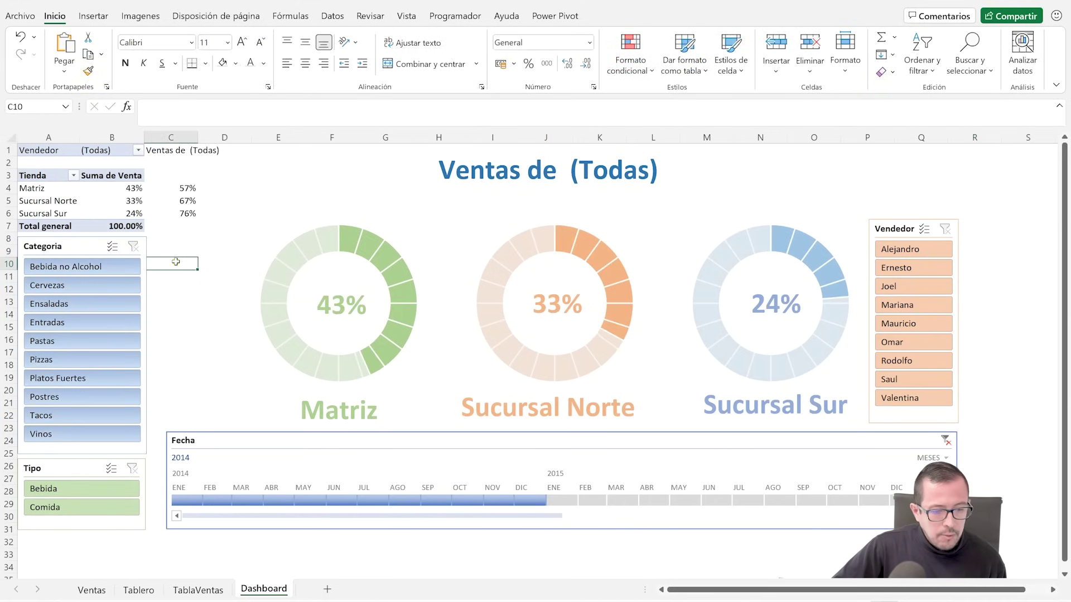
left_click(77, 329)
left_click(78, 341)
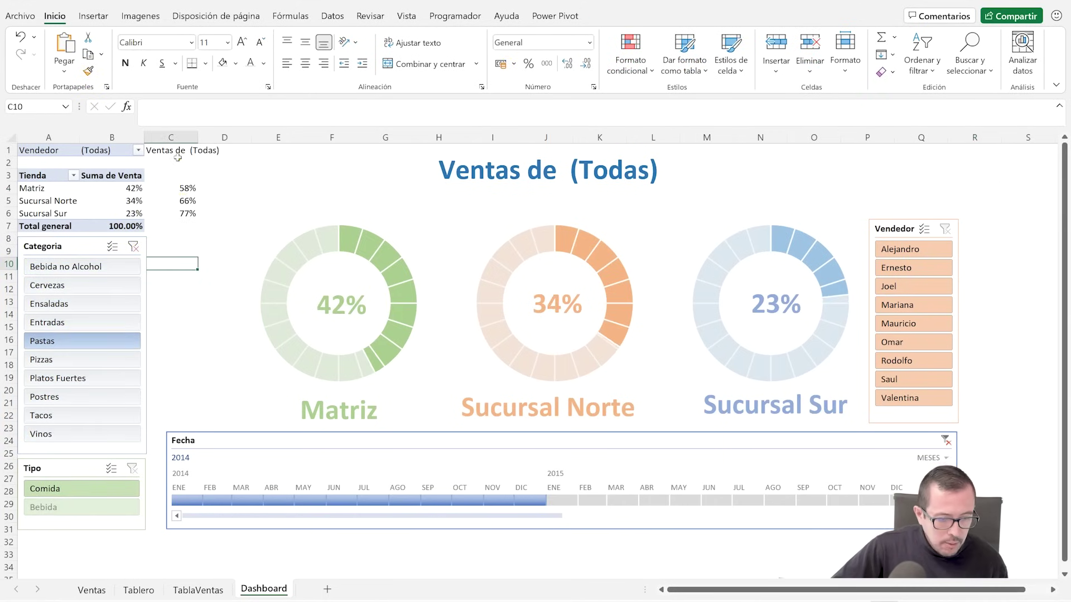
Step: Hide the helper values in C1:C6 by giving them a white font colour
left_click_drag(177, 151, 179, 215)
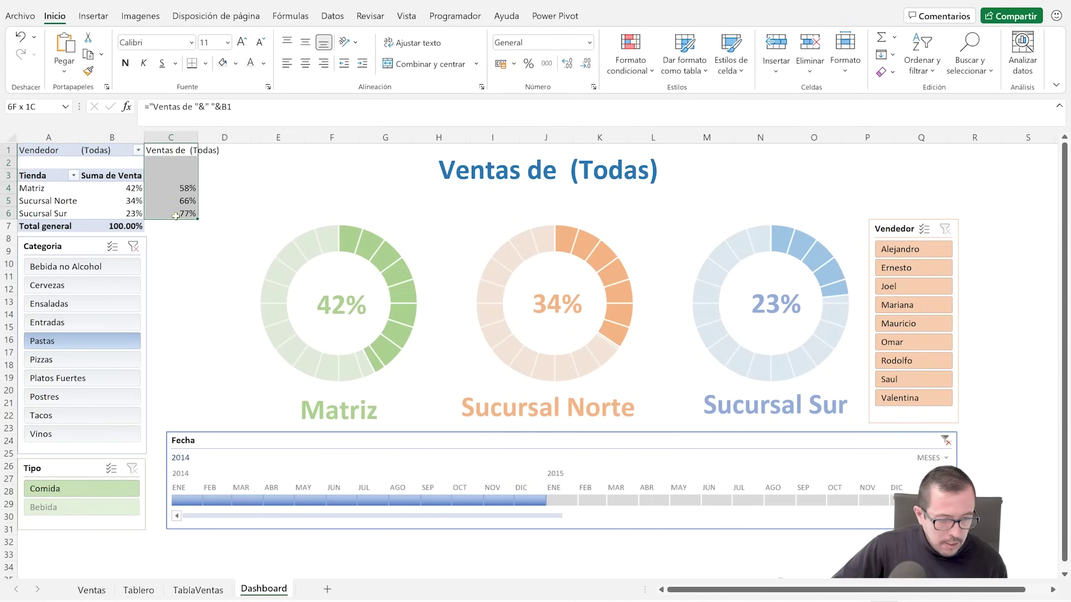
left_click(264, 64)
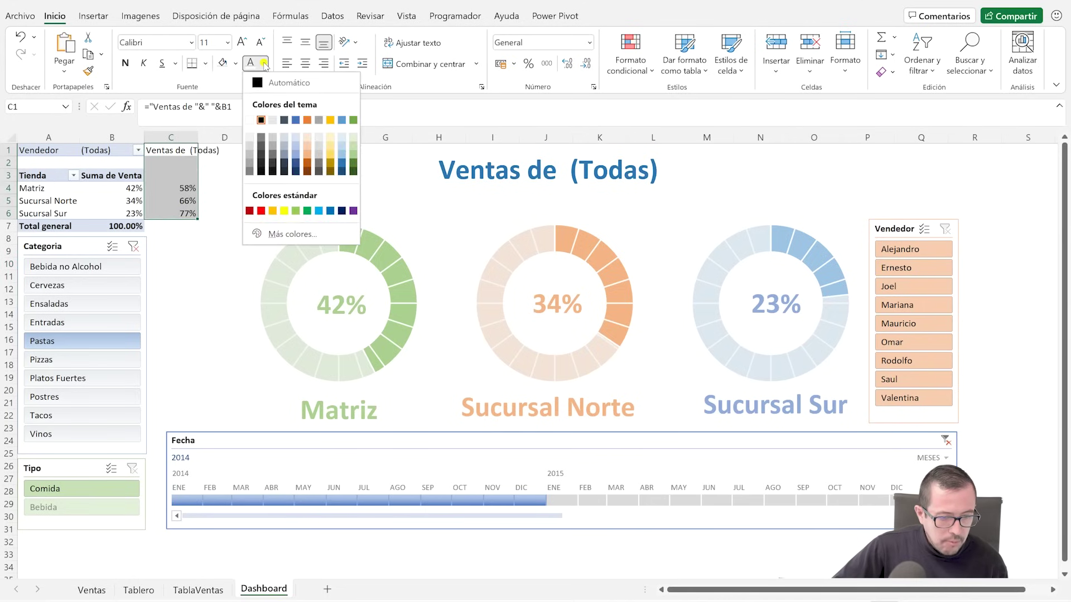
left_click(250, 120)
left_click(221, 198)
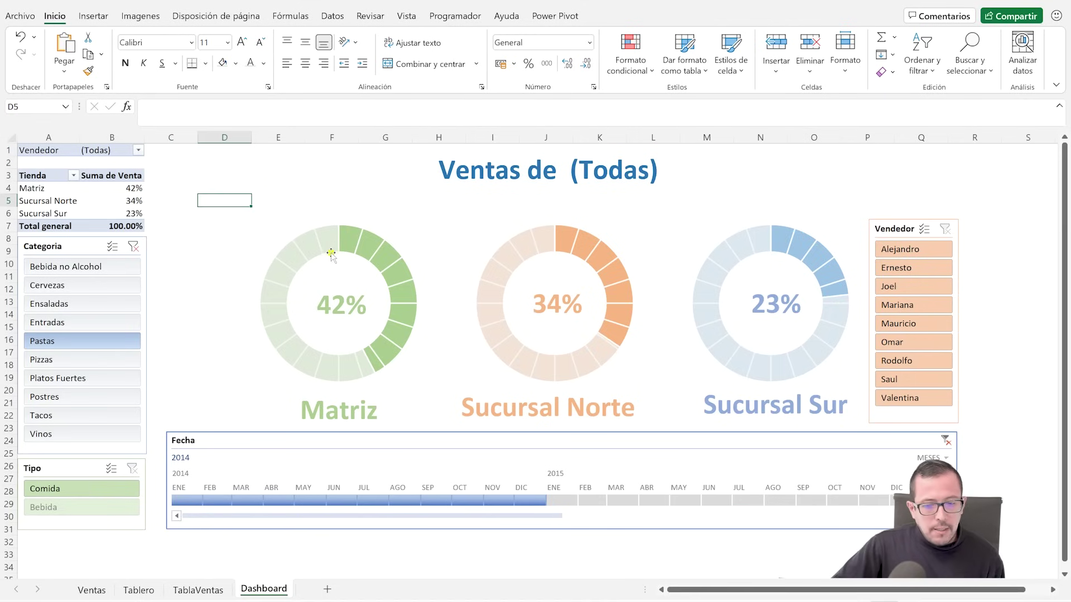